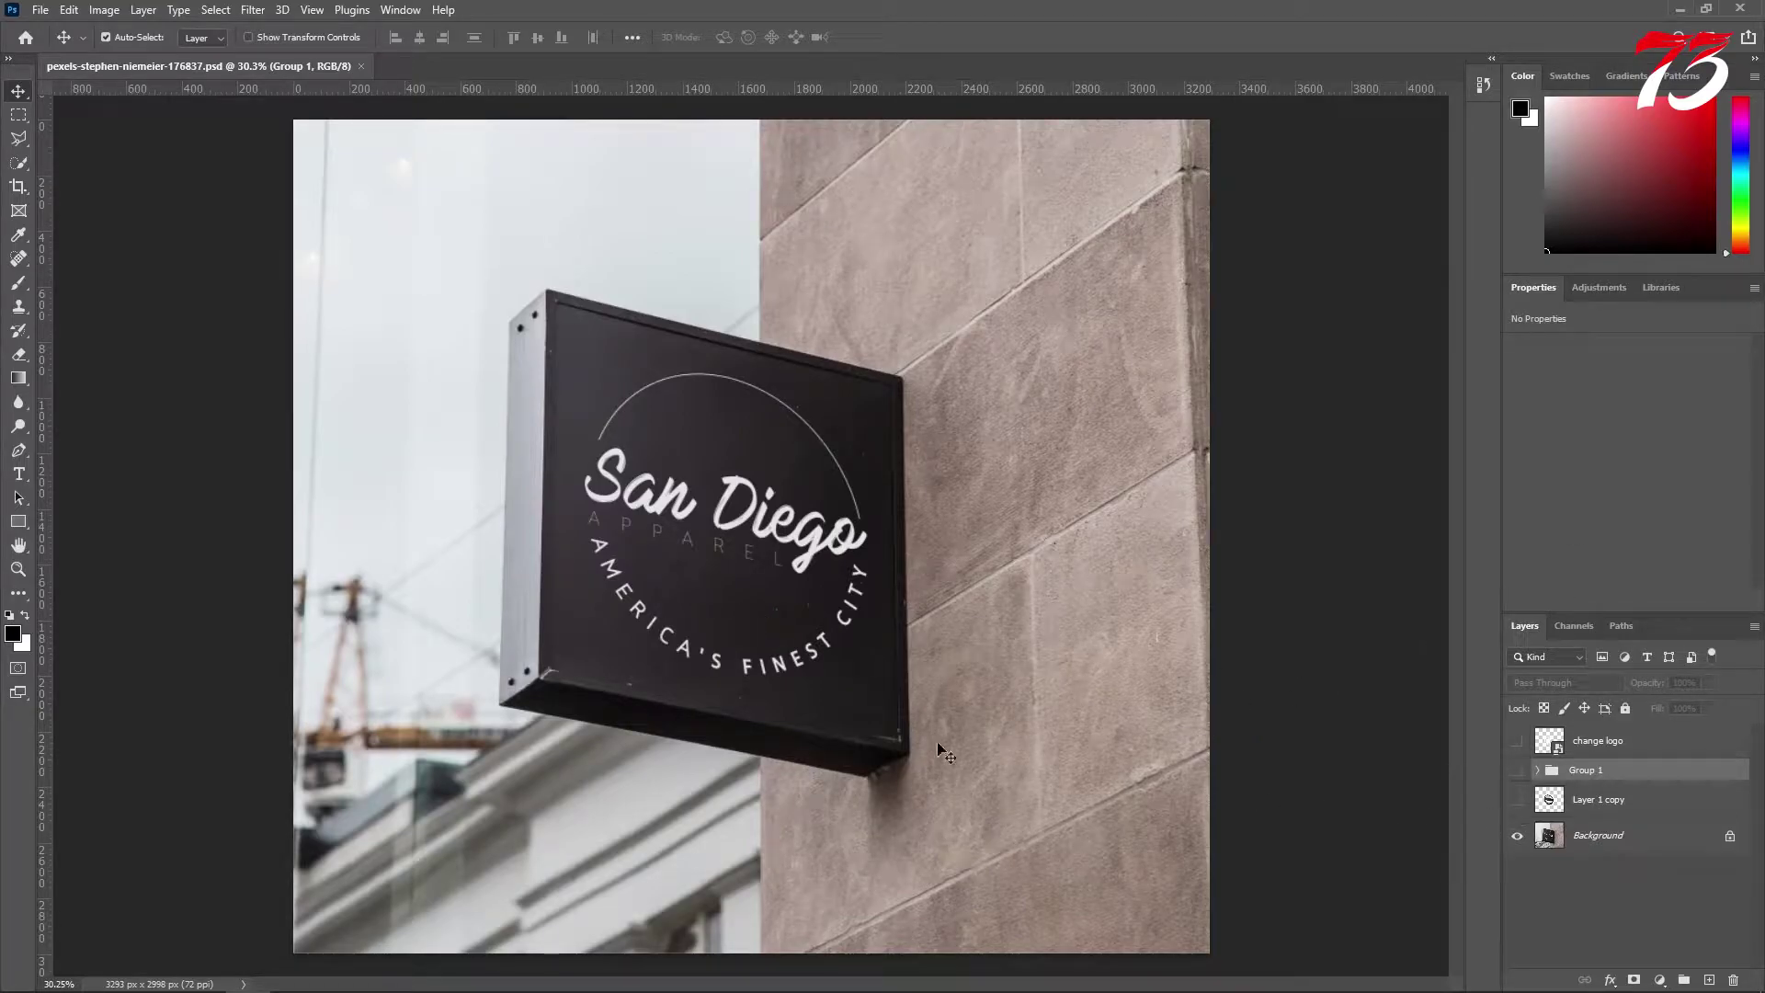
Show the Layer 1 copy layer and Group 1 so the sign carries the campfire logo.
{"action": "scroll", "coordinate": [743, 628], "scroll_direction": "up", "scroll_amount": 2}
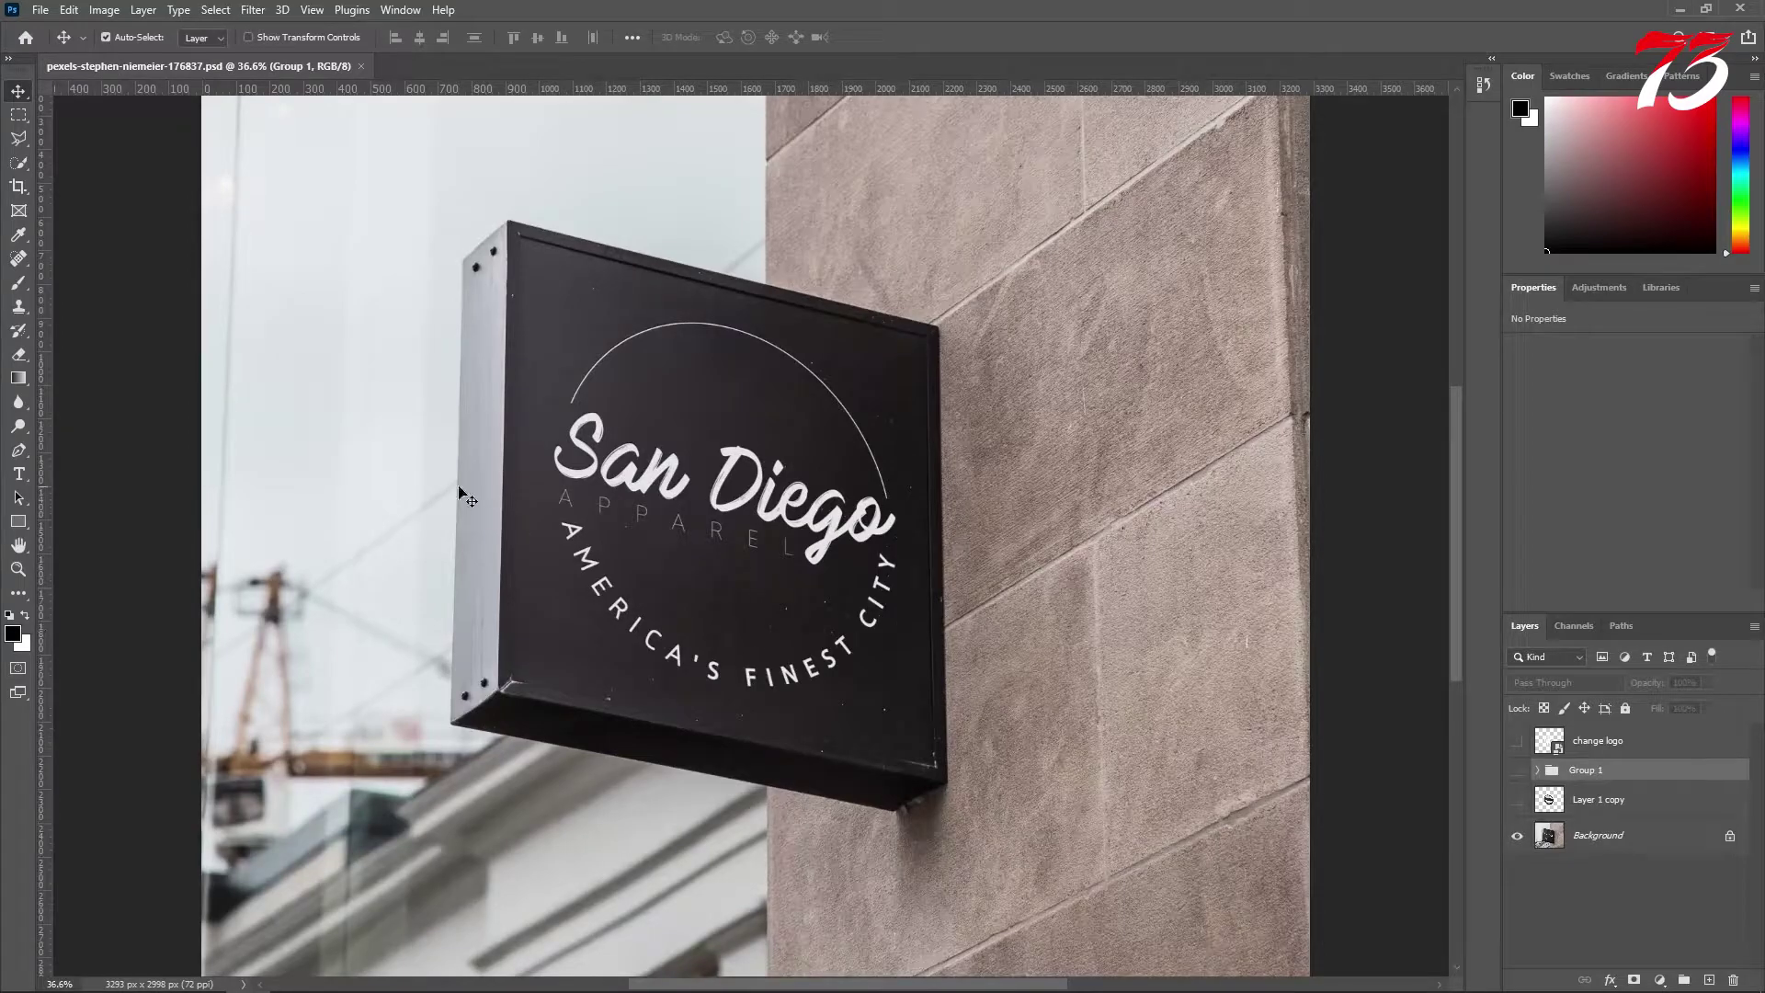
{"action": "left_click", "coordinate": [1517, 801]}
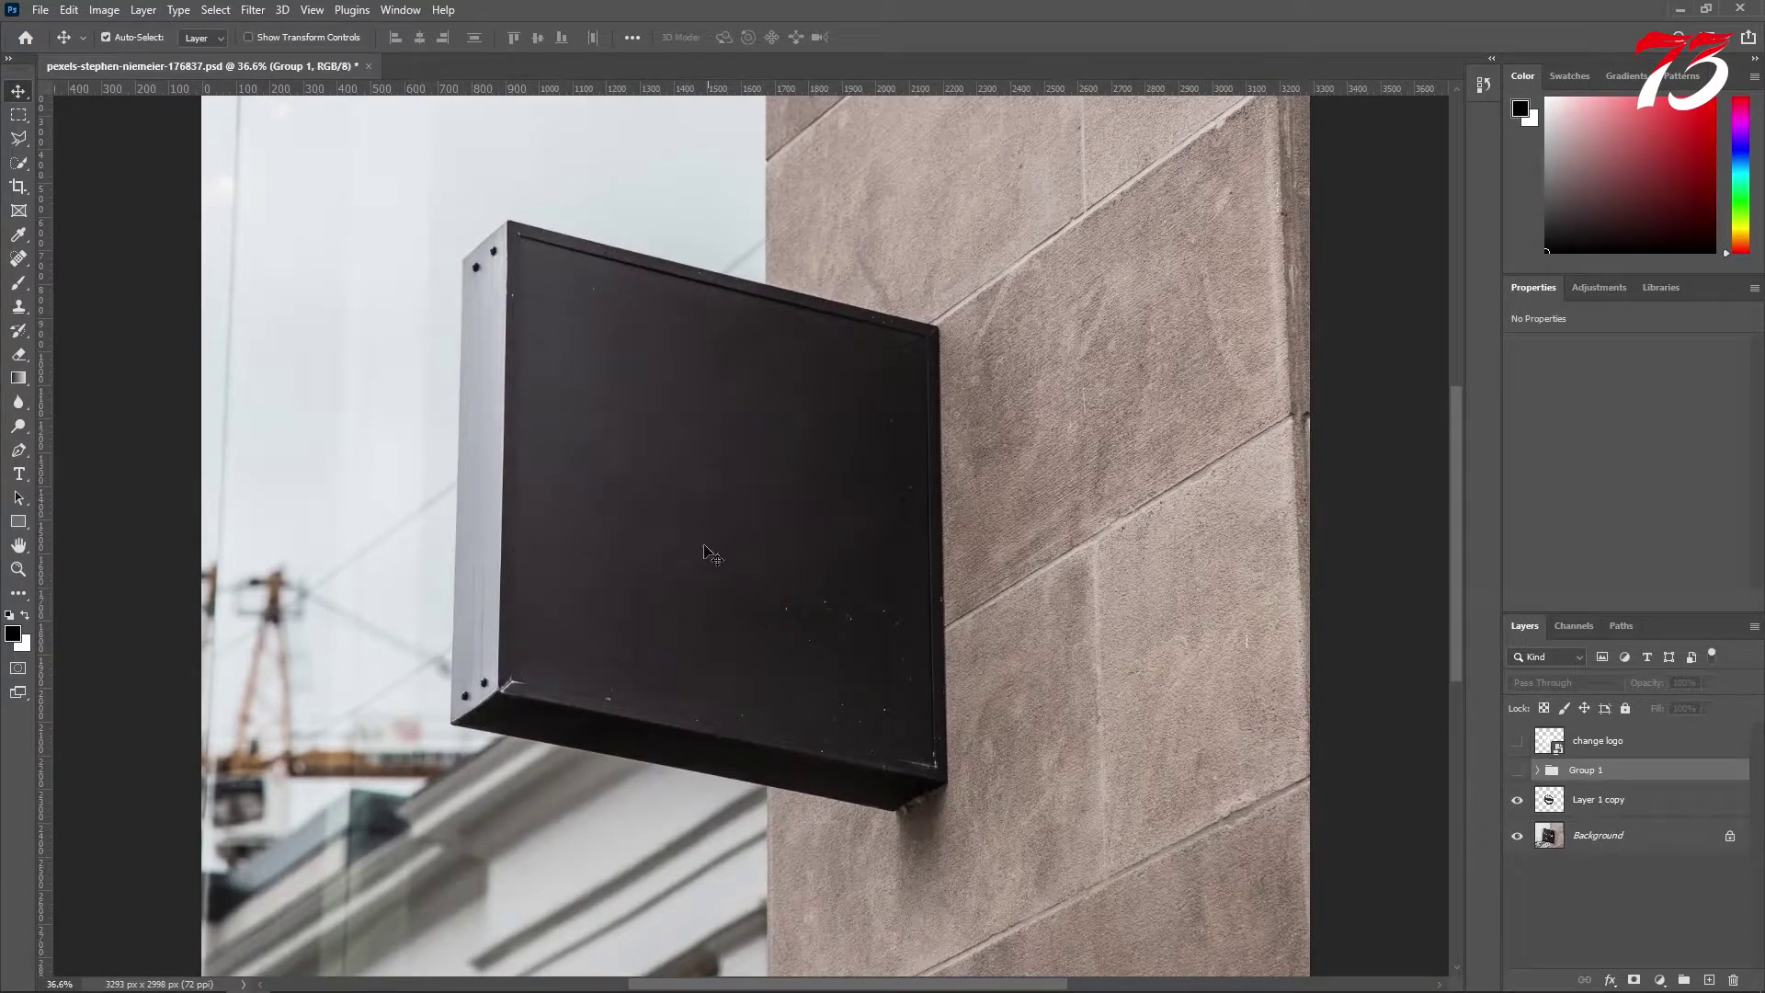
{"action": "left_click", "coordinate": [1518, 771]}
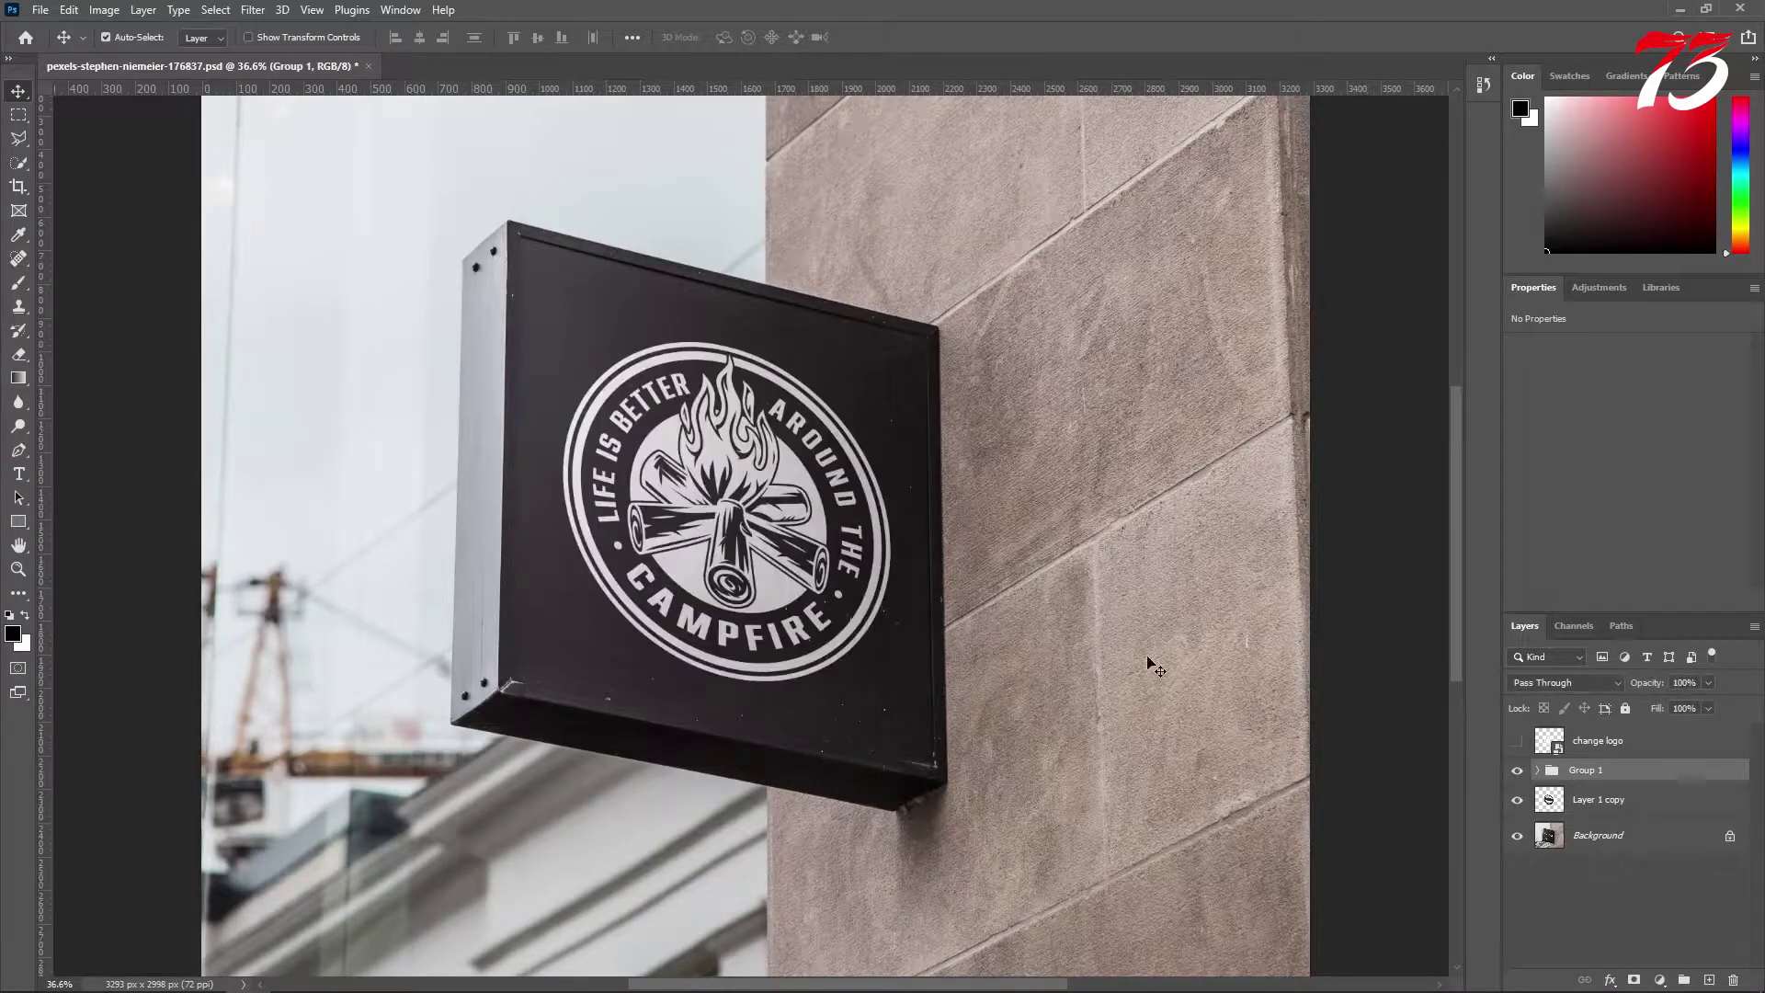
Examine the campfire logo on the sign up close and within the whole photo.
{"action": "left_click_drag", "start_coordinate": [771, 501], "coordinate": [869, 499]}
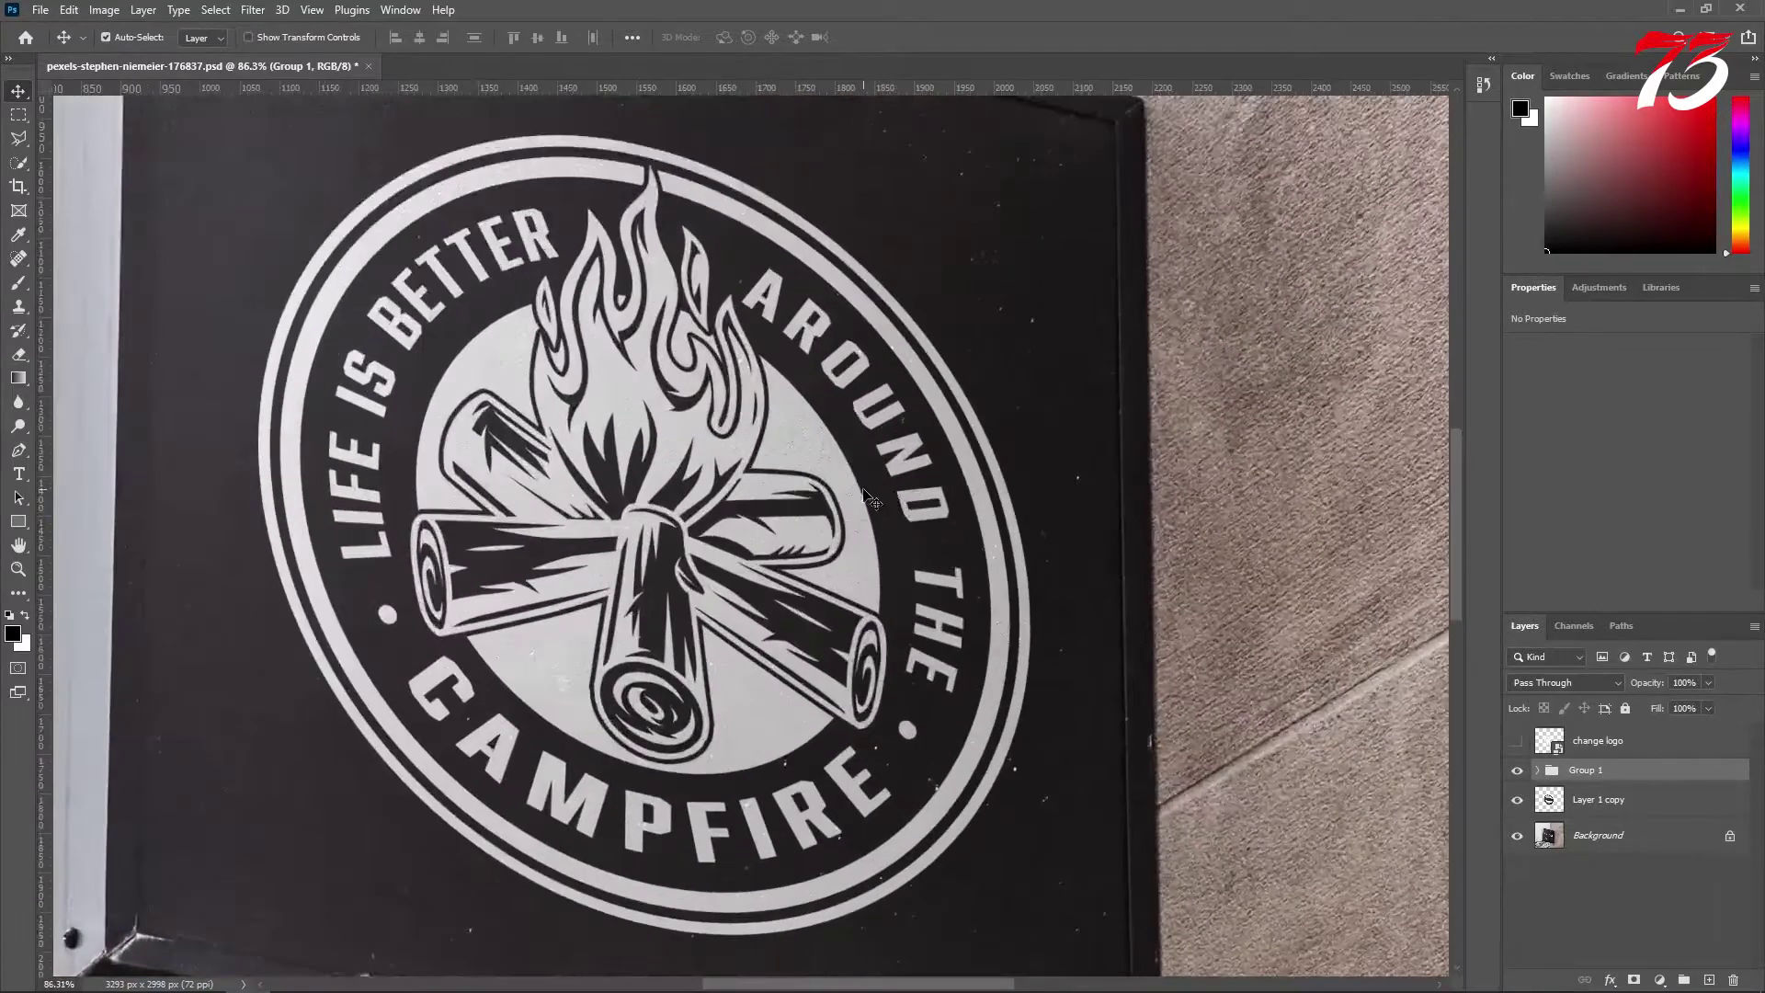
{"action": "scroll", "coordinate": [869, 500], "scroll_direction": "up", "scroll_amount": 2}
{"action": "scroll", "coordinate": [843, 519], "scroll_direction": "up", "scroll_amount": 1}
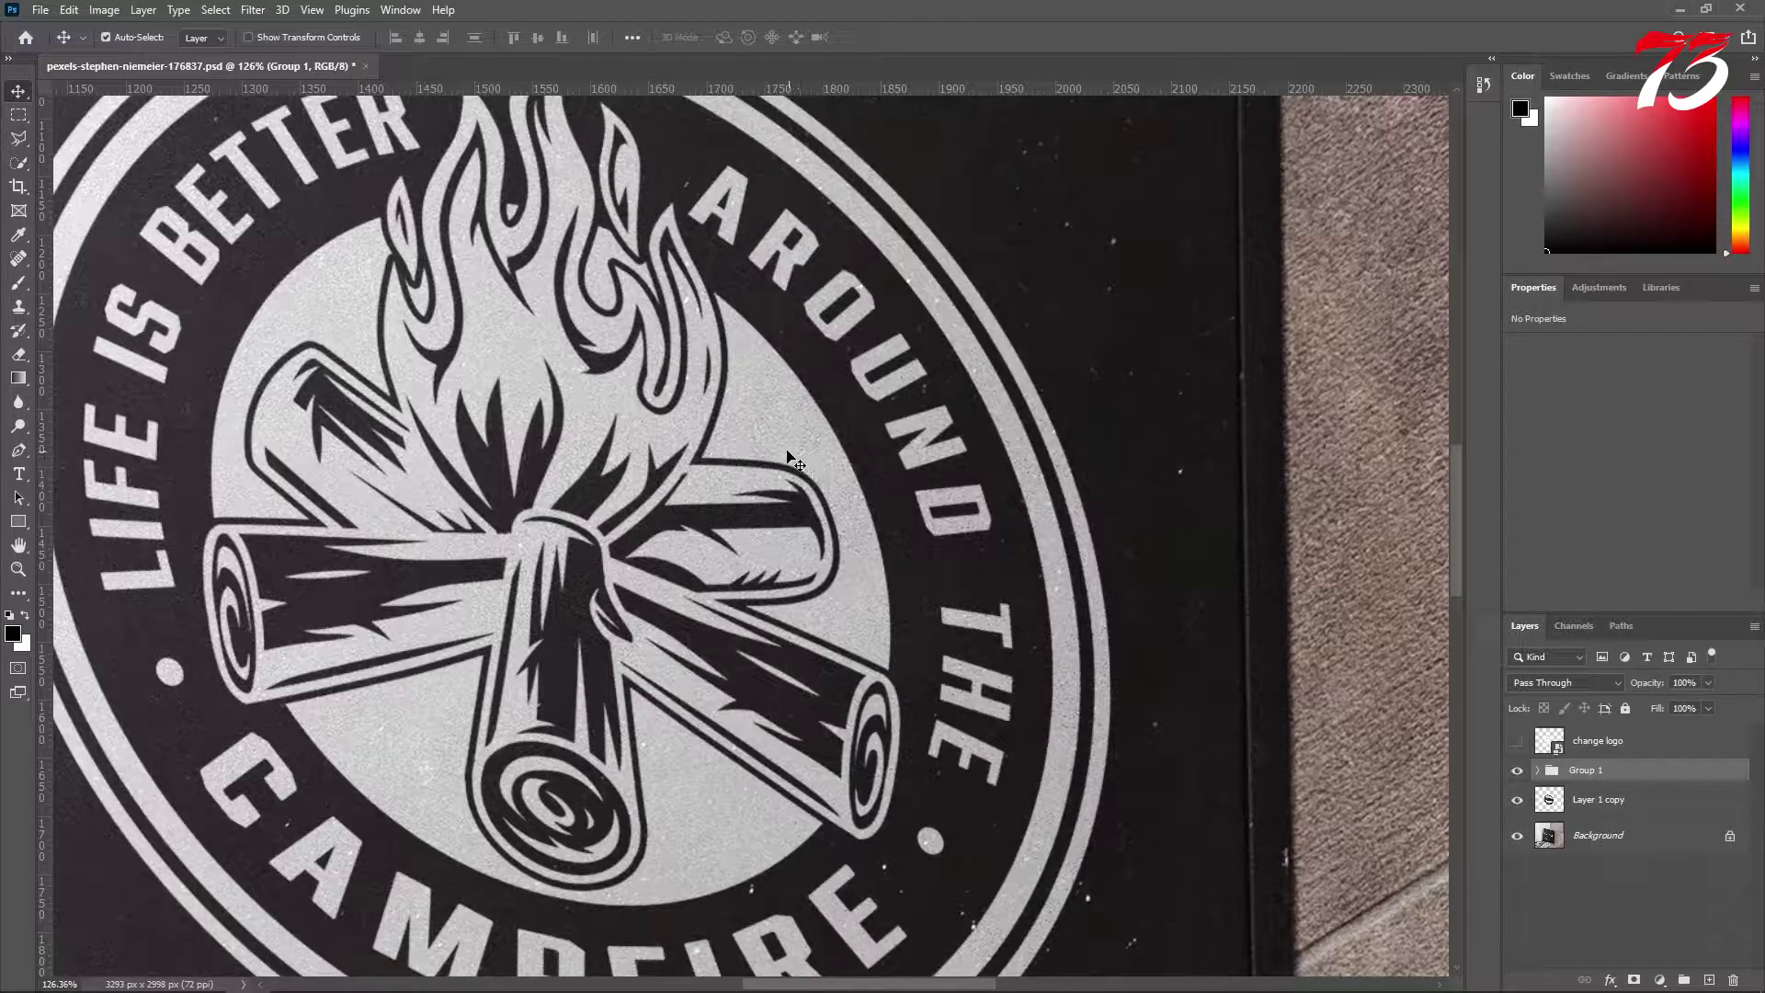
{"action": "scroll", "coordinate": [796, 461], "scroll_direction": "down", "scroll_amount": 4}
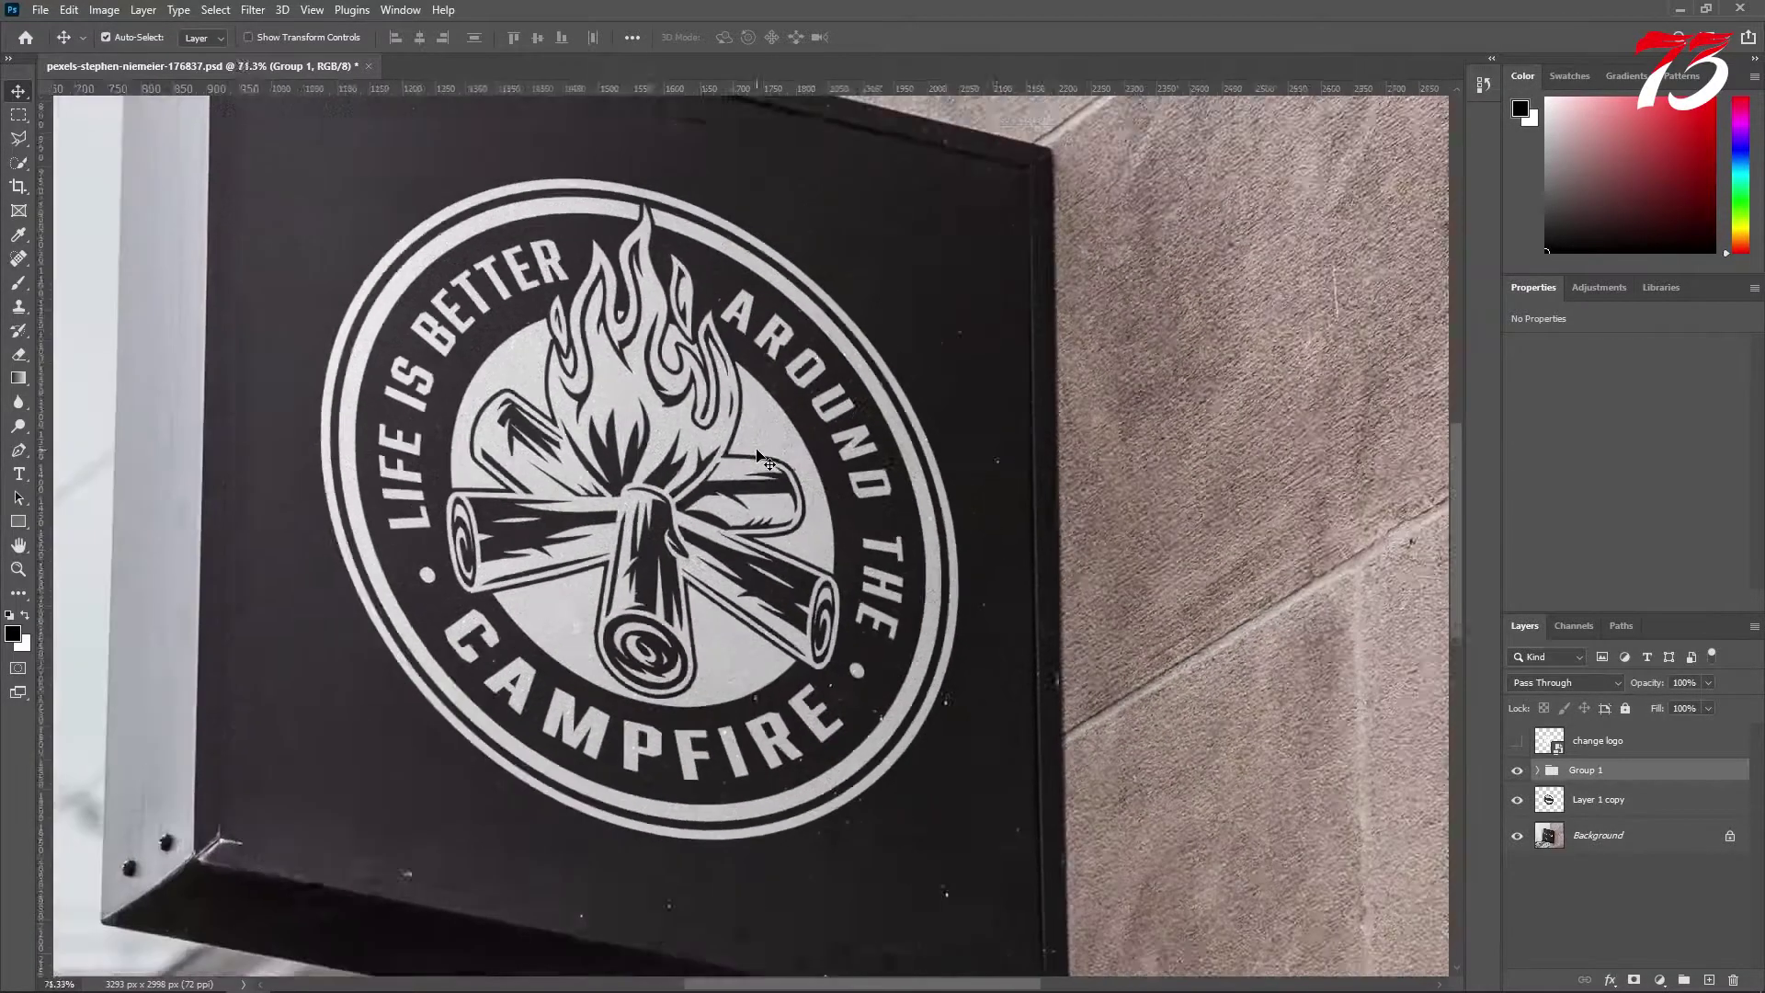
{"action": "scroll", "coordinate": [763, 459], "scroll_direction": "down", "scroll_amount": 3}
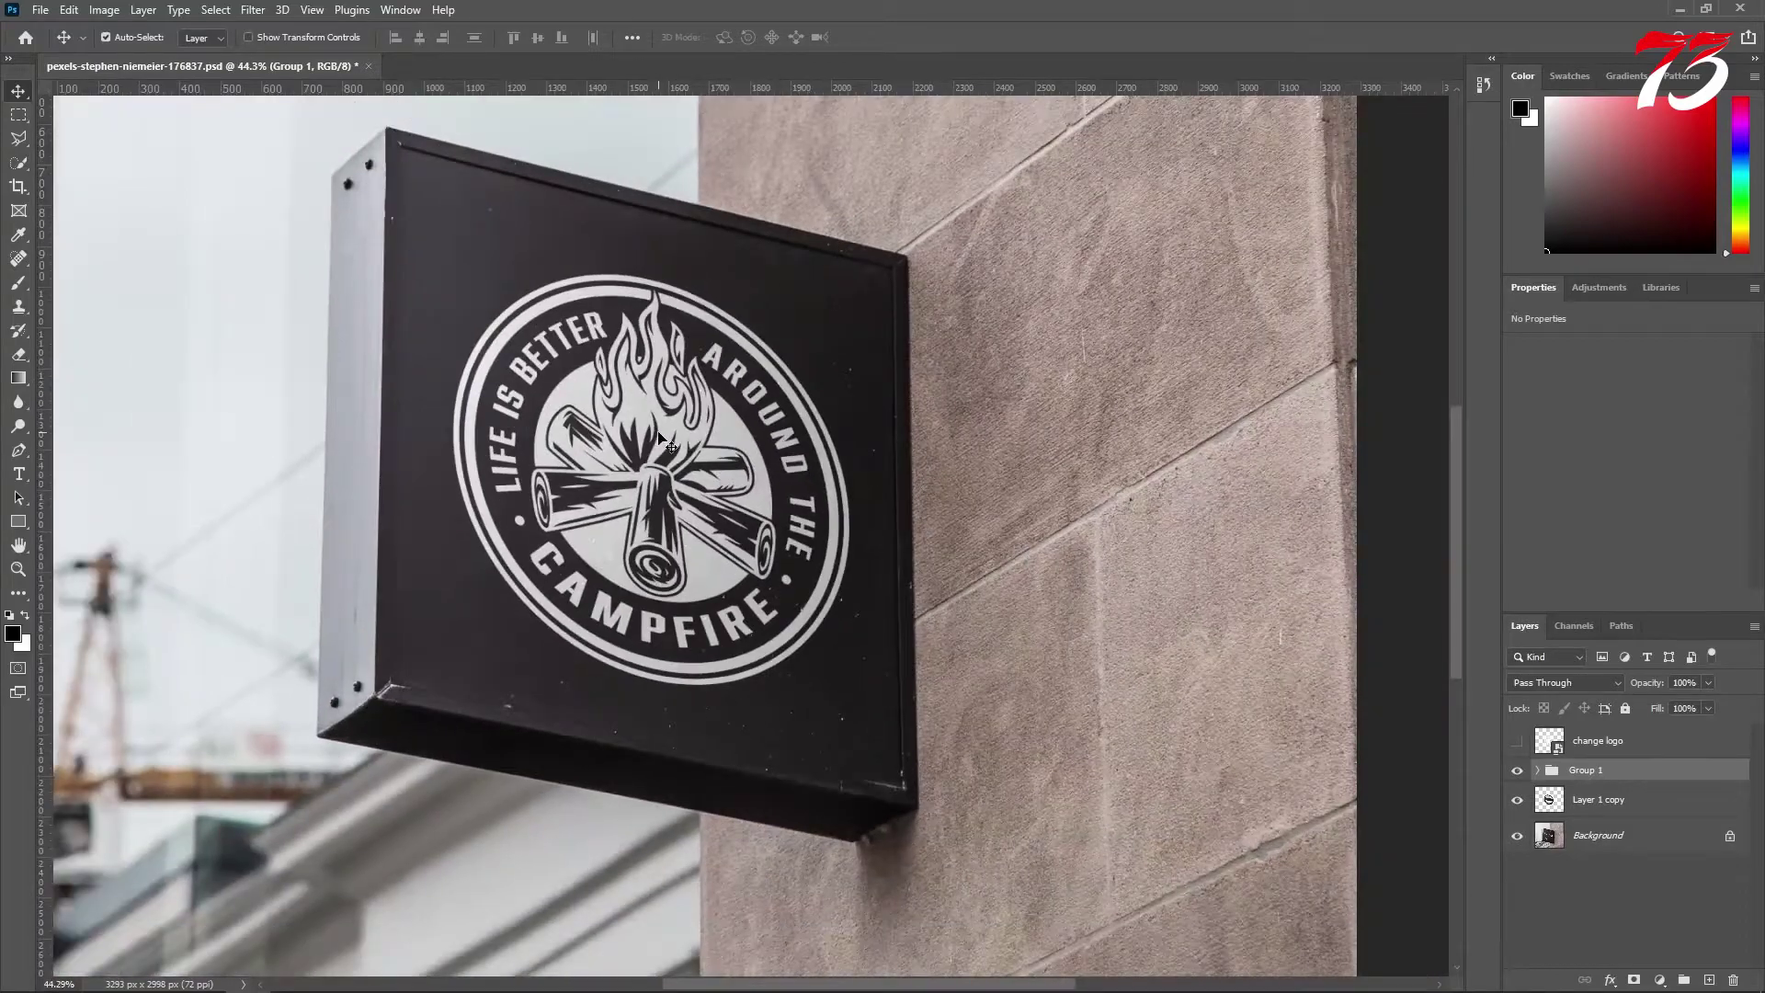
{"action": "scroll", "coordinate": [662, 443], "scroll_direction": "down", "scroll_amount": 2}
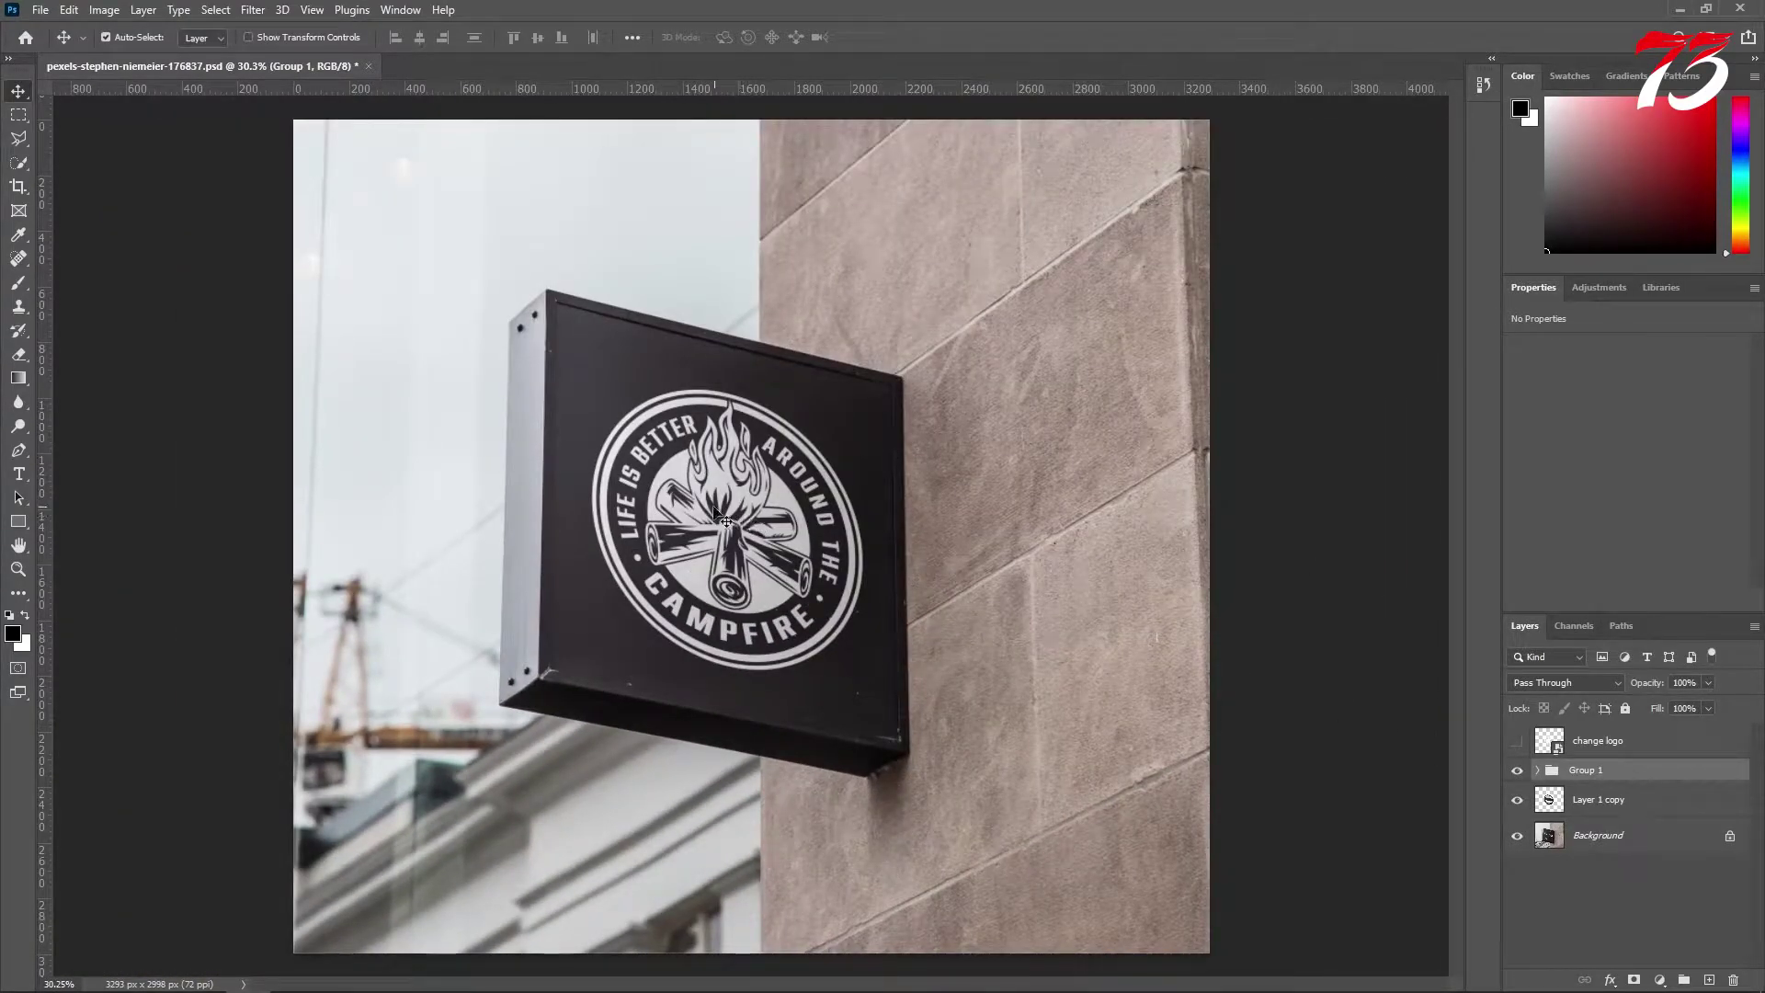
{"action": "scroll", "coordinate": [721, 515], "scroll_direction": "up", "scroll_amount": 1}
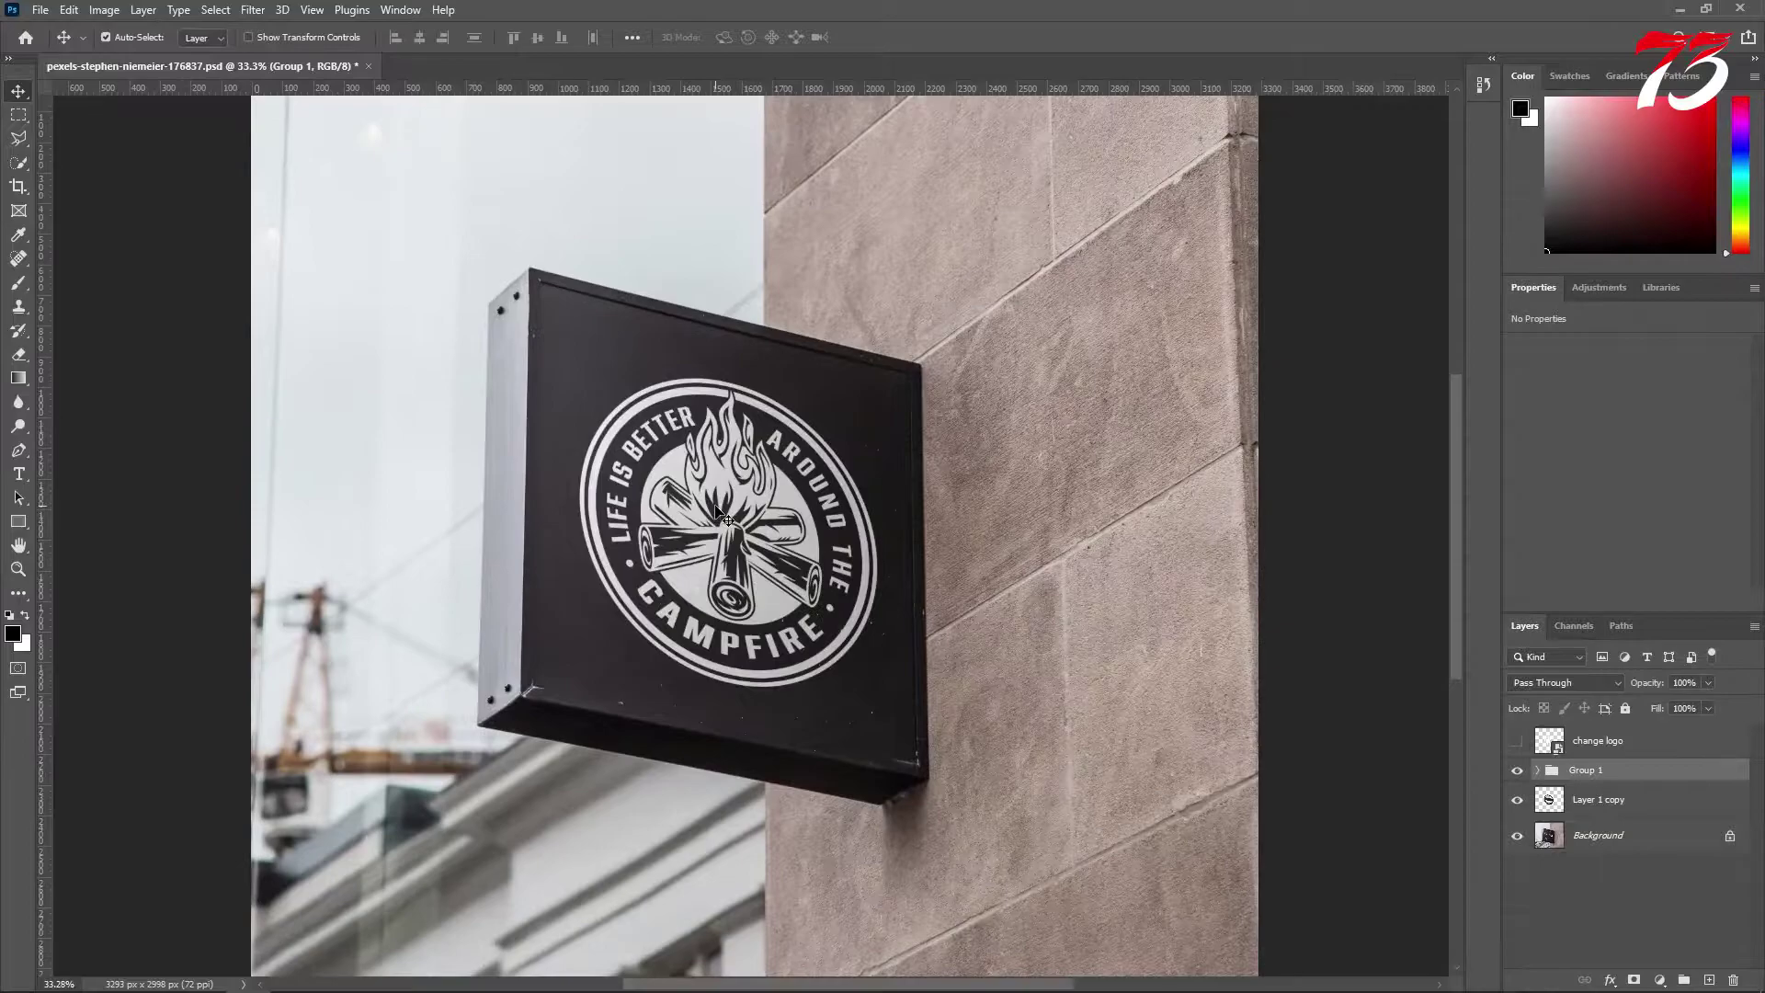
Open the change logo smart object's contents and add a pink (feb0b0) Solid Color fill layer above Layer 1.
{"action": "double_click", "coordinate": [1545, 744]}
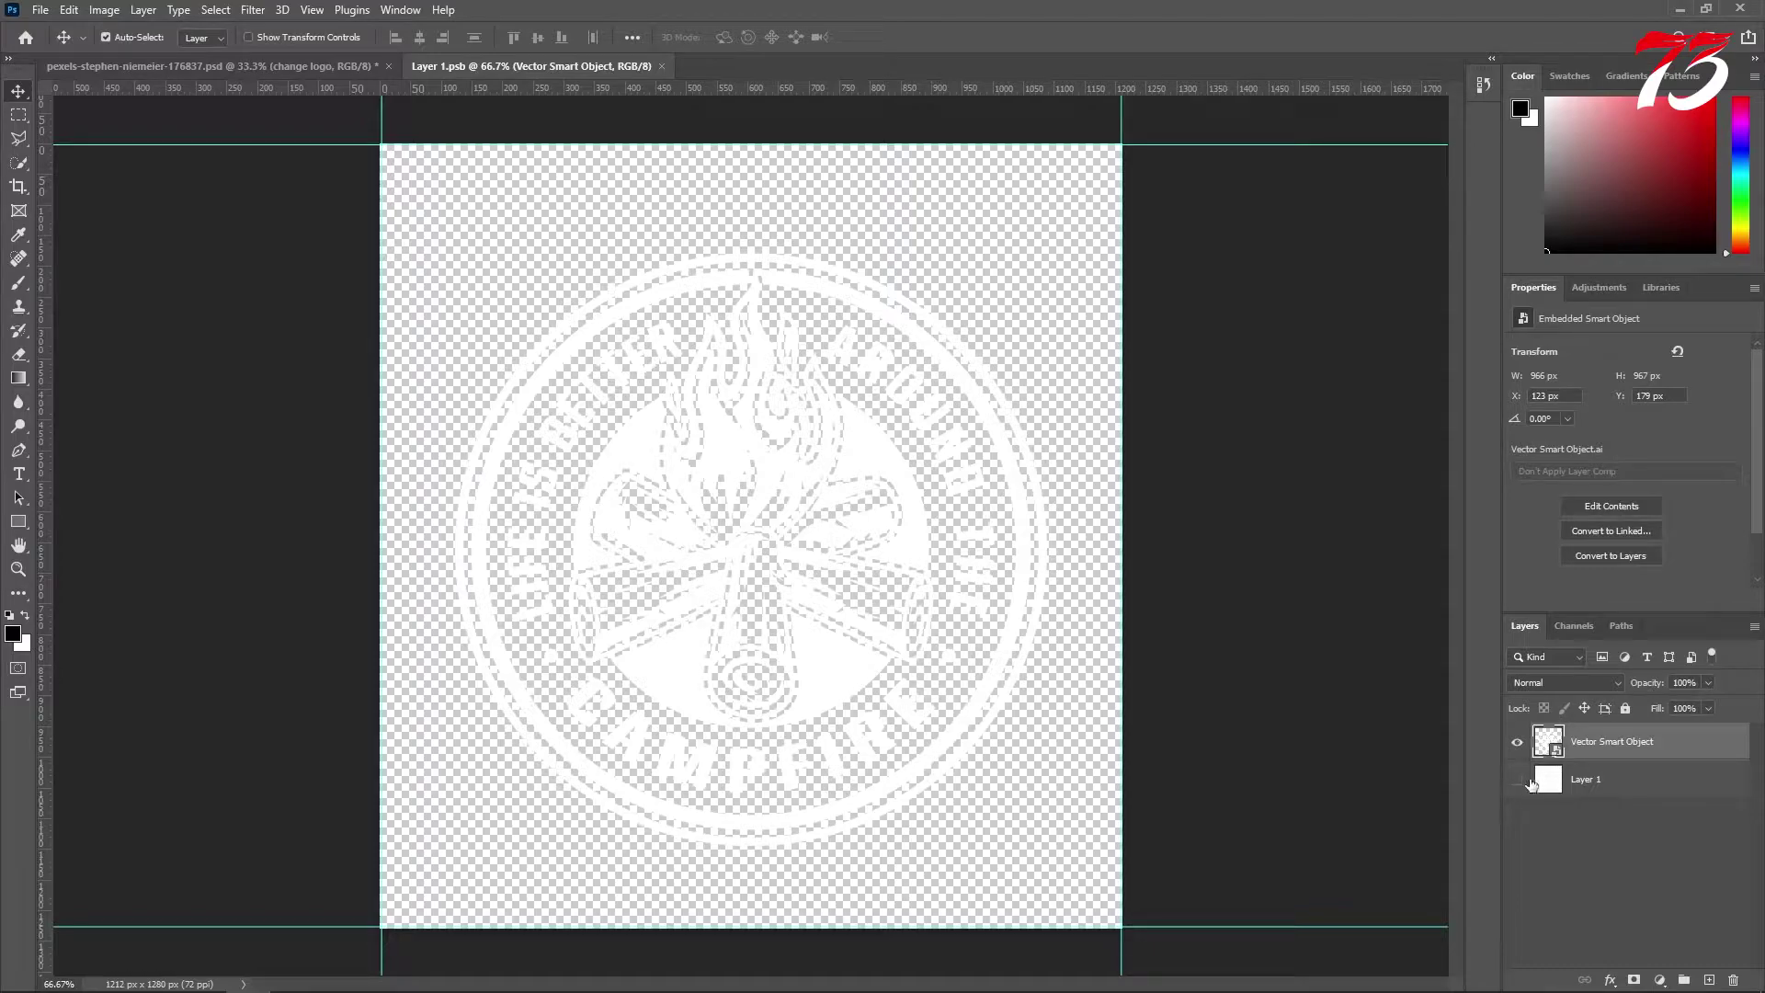
{"action": "left_click", "coordinate": [1594, 784]}
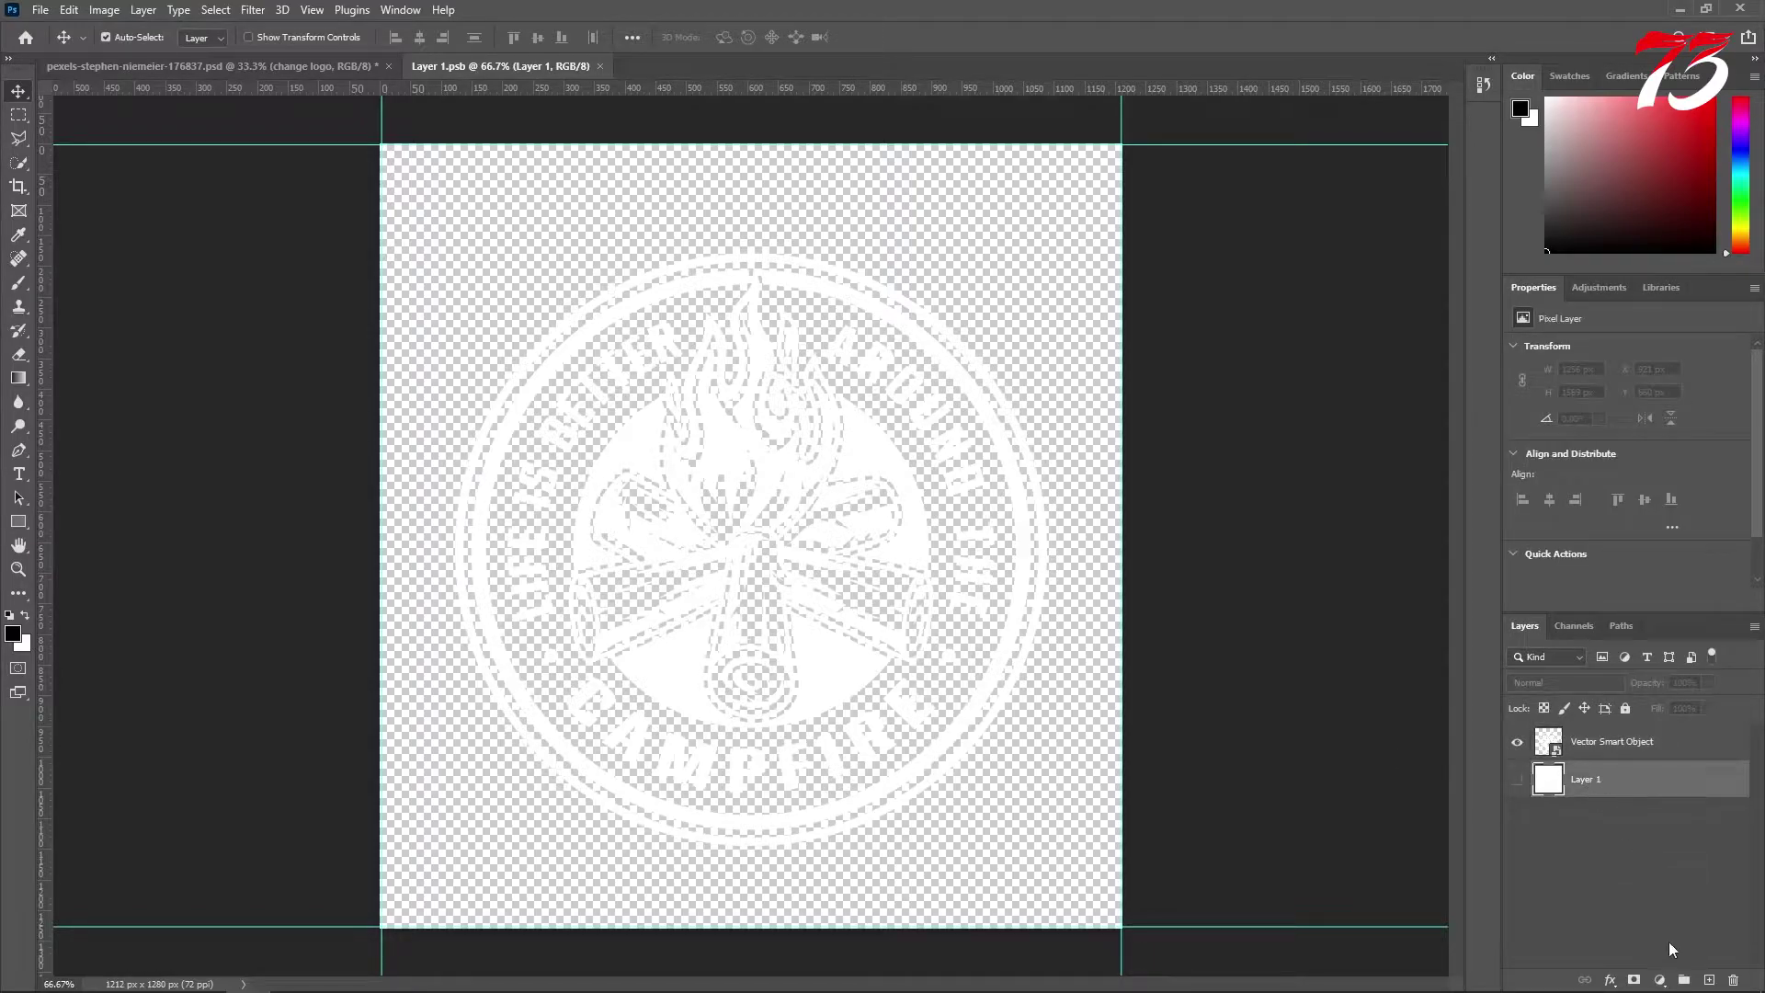
{"action": "left_click", "coordinate": [1663, 982]}
{"action": "left_click", "coordinate": [1632, 649]}
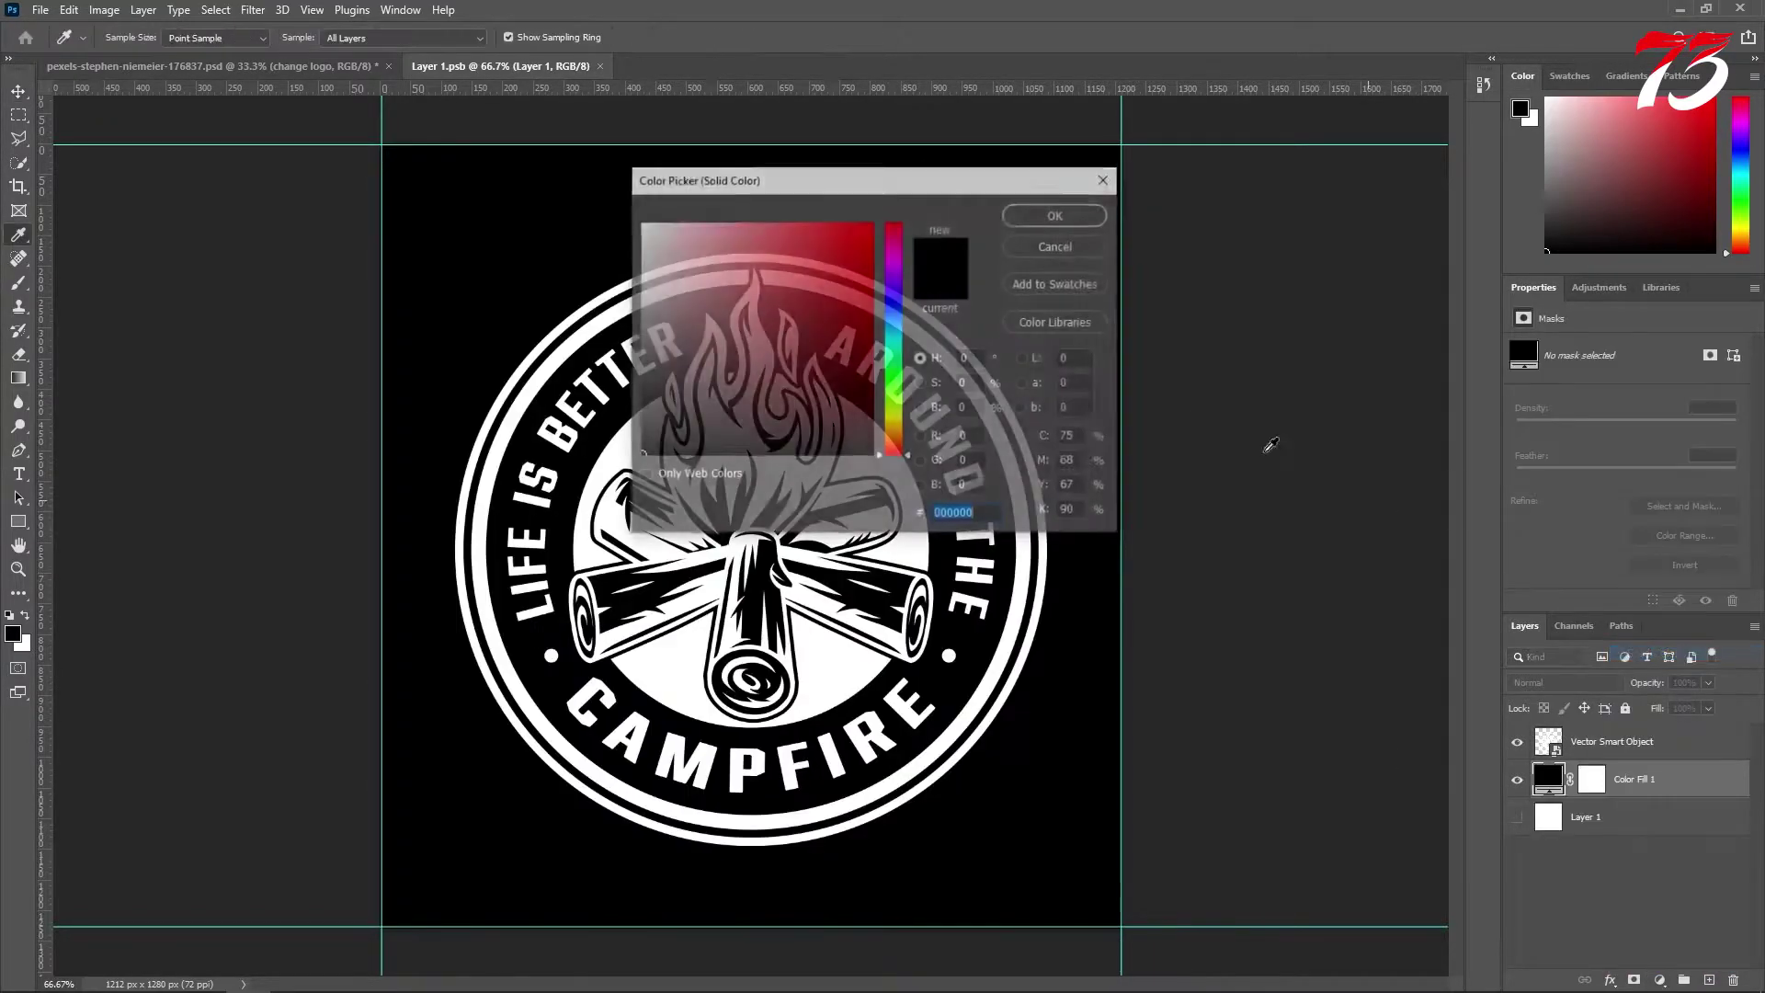
{"action": "left_click_drag", "start_coordinate": [720, 249], "coordinate": [715, 223]}
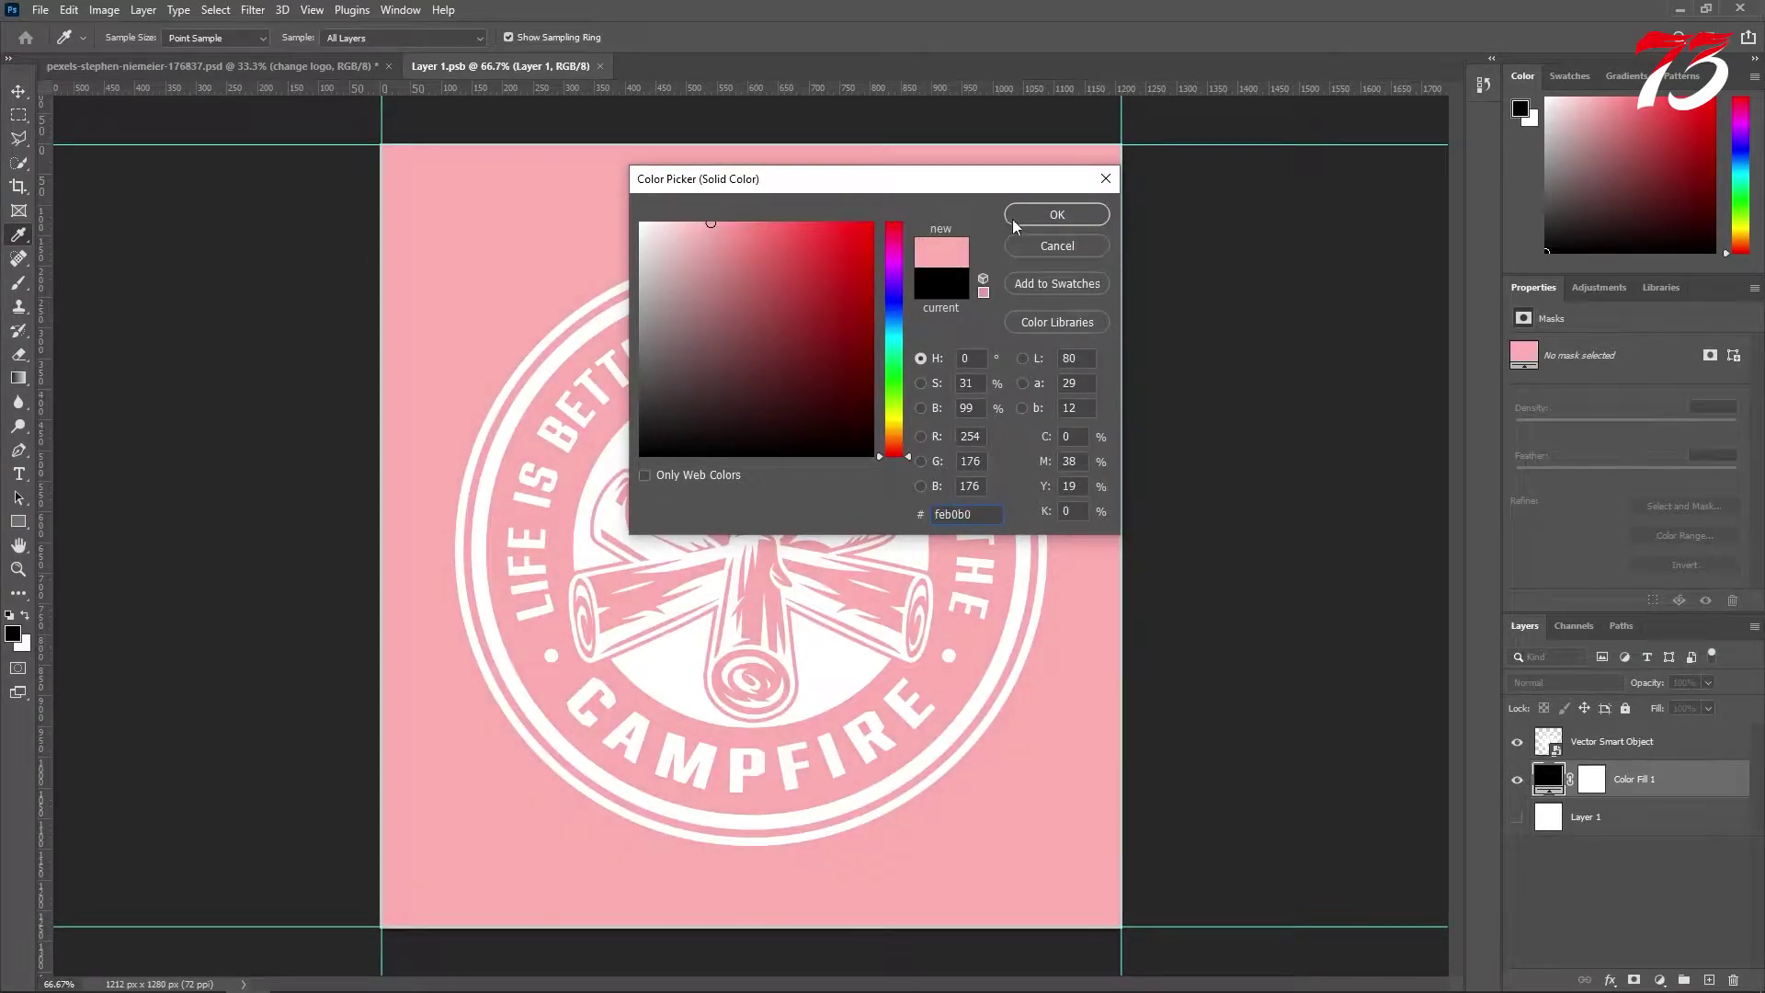
{"action": "left_click", "coordinate": [1057, 214]}
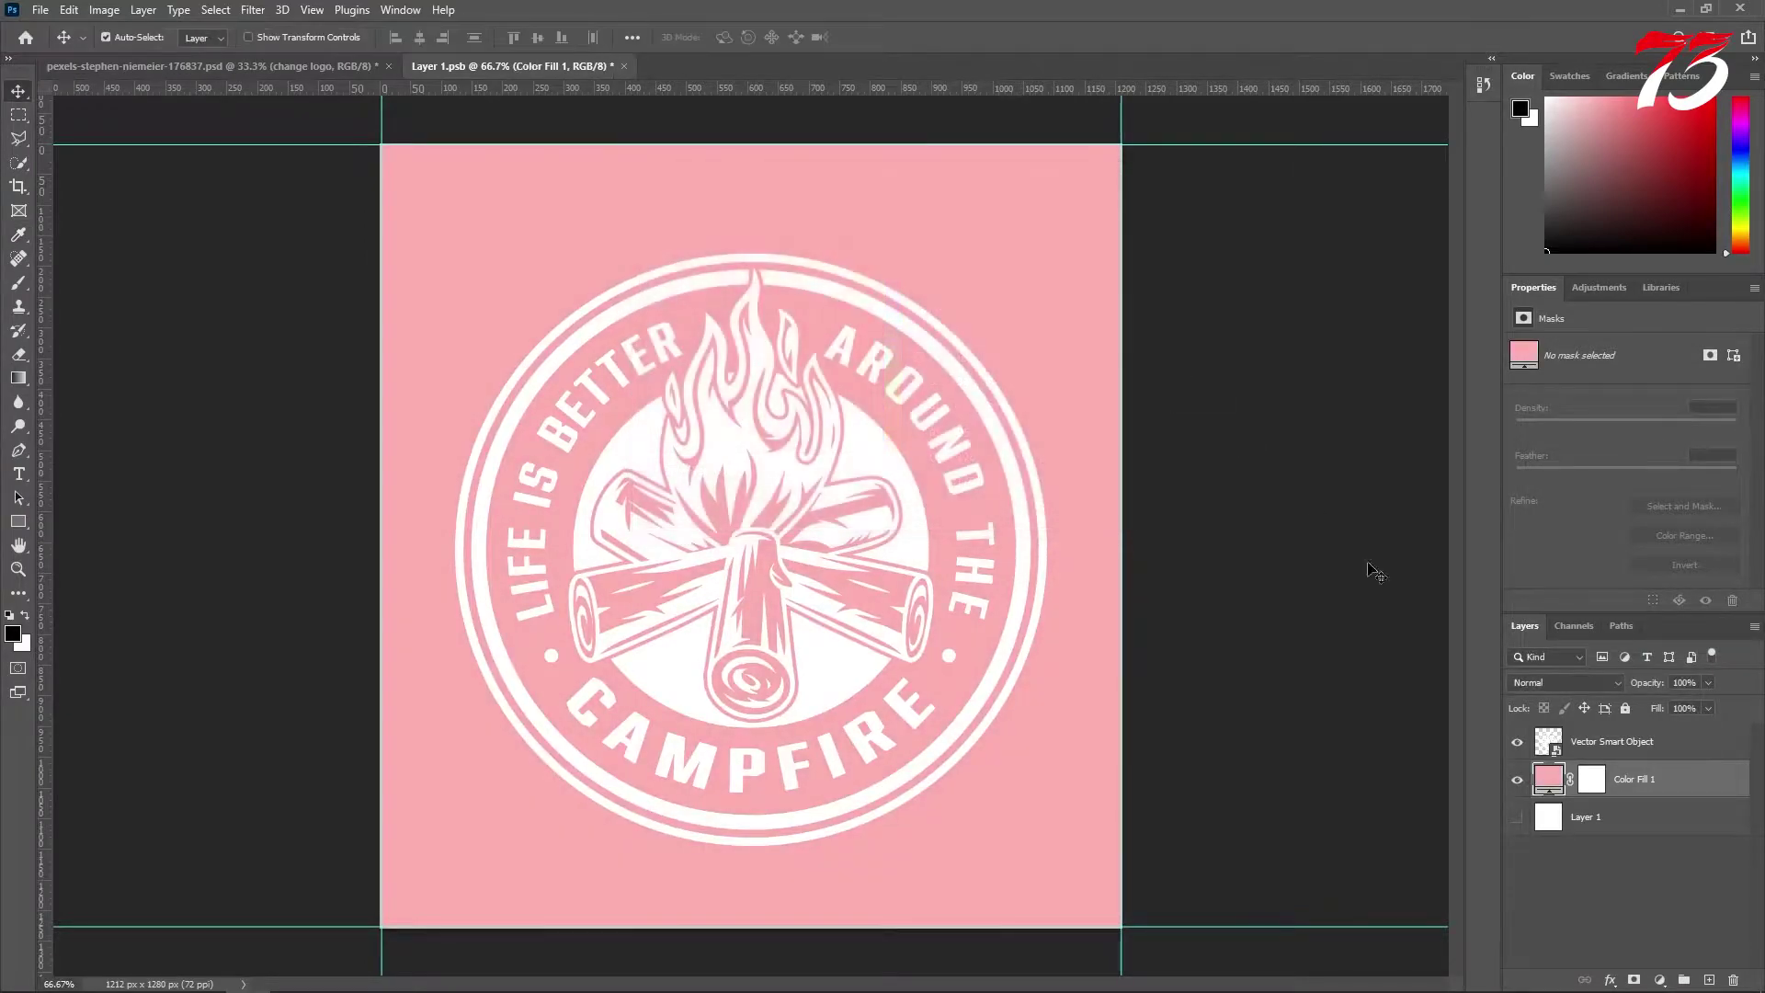
Hide the Vector Smart Object layer, save the smart object, and inspect the plain pink sign in the mockup document.
{"action": "left_click", "coordinate": [1518, 749]}
{"action": "key", "text": "ctrl+s"}
{"action": "left_click", "coordinate": [245, 66]}
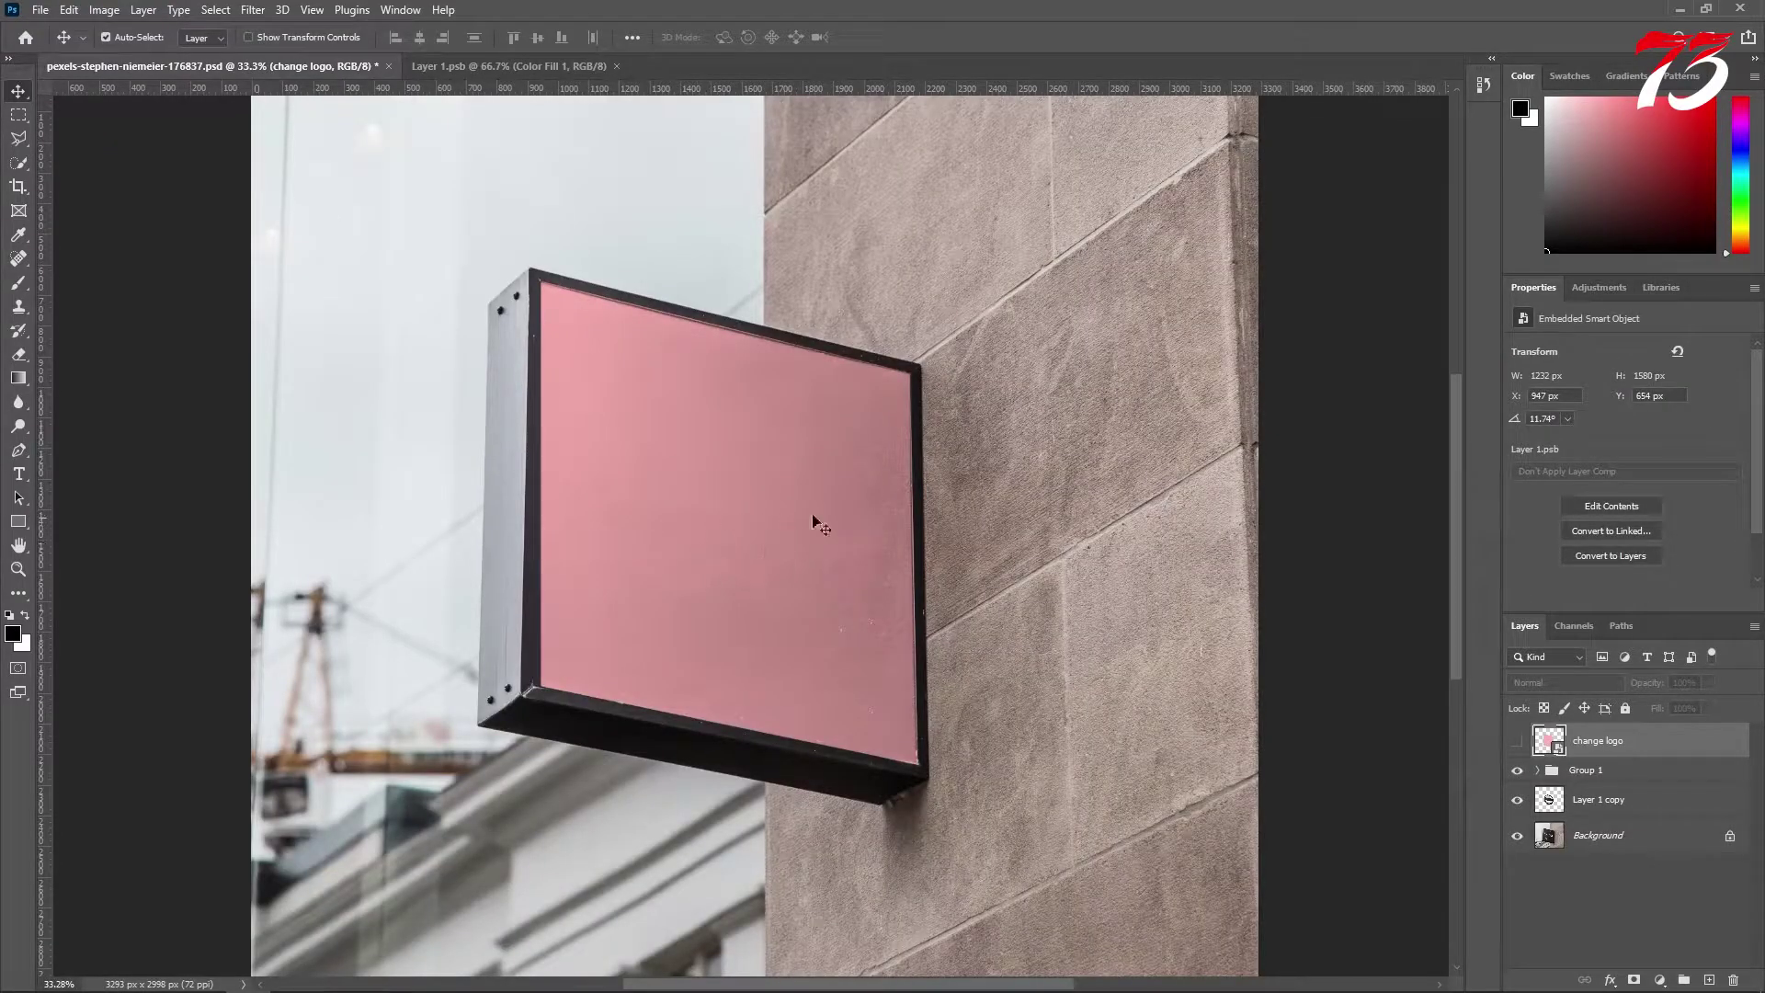
{"action": "scroll", "coordinate": [793, 531], "scroll_direction": "up", "scroll_amount": 5}
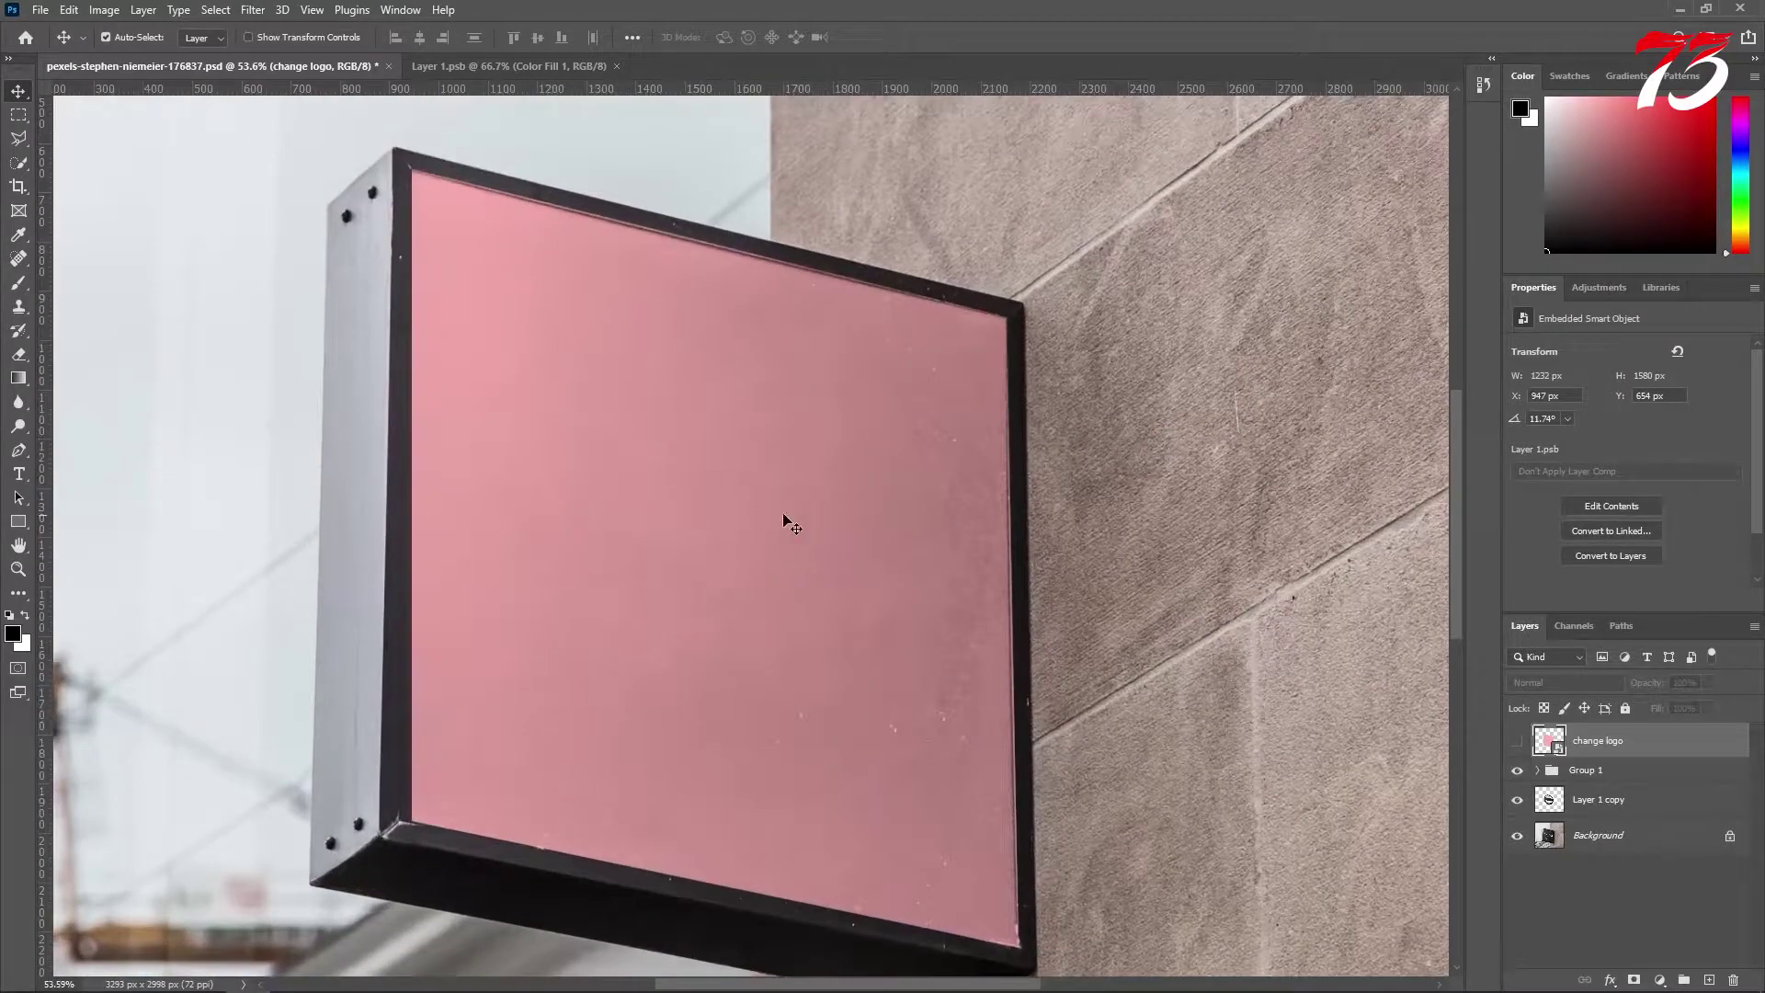
{"action": "scroll", "coordinate": [983, 602], "scroll_direction": "up", "scroll_amount": 5}
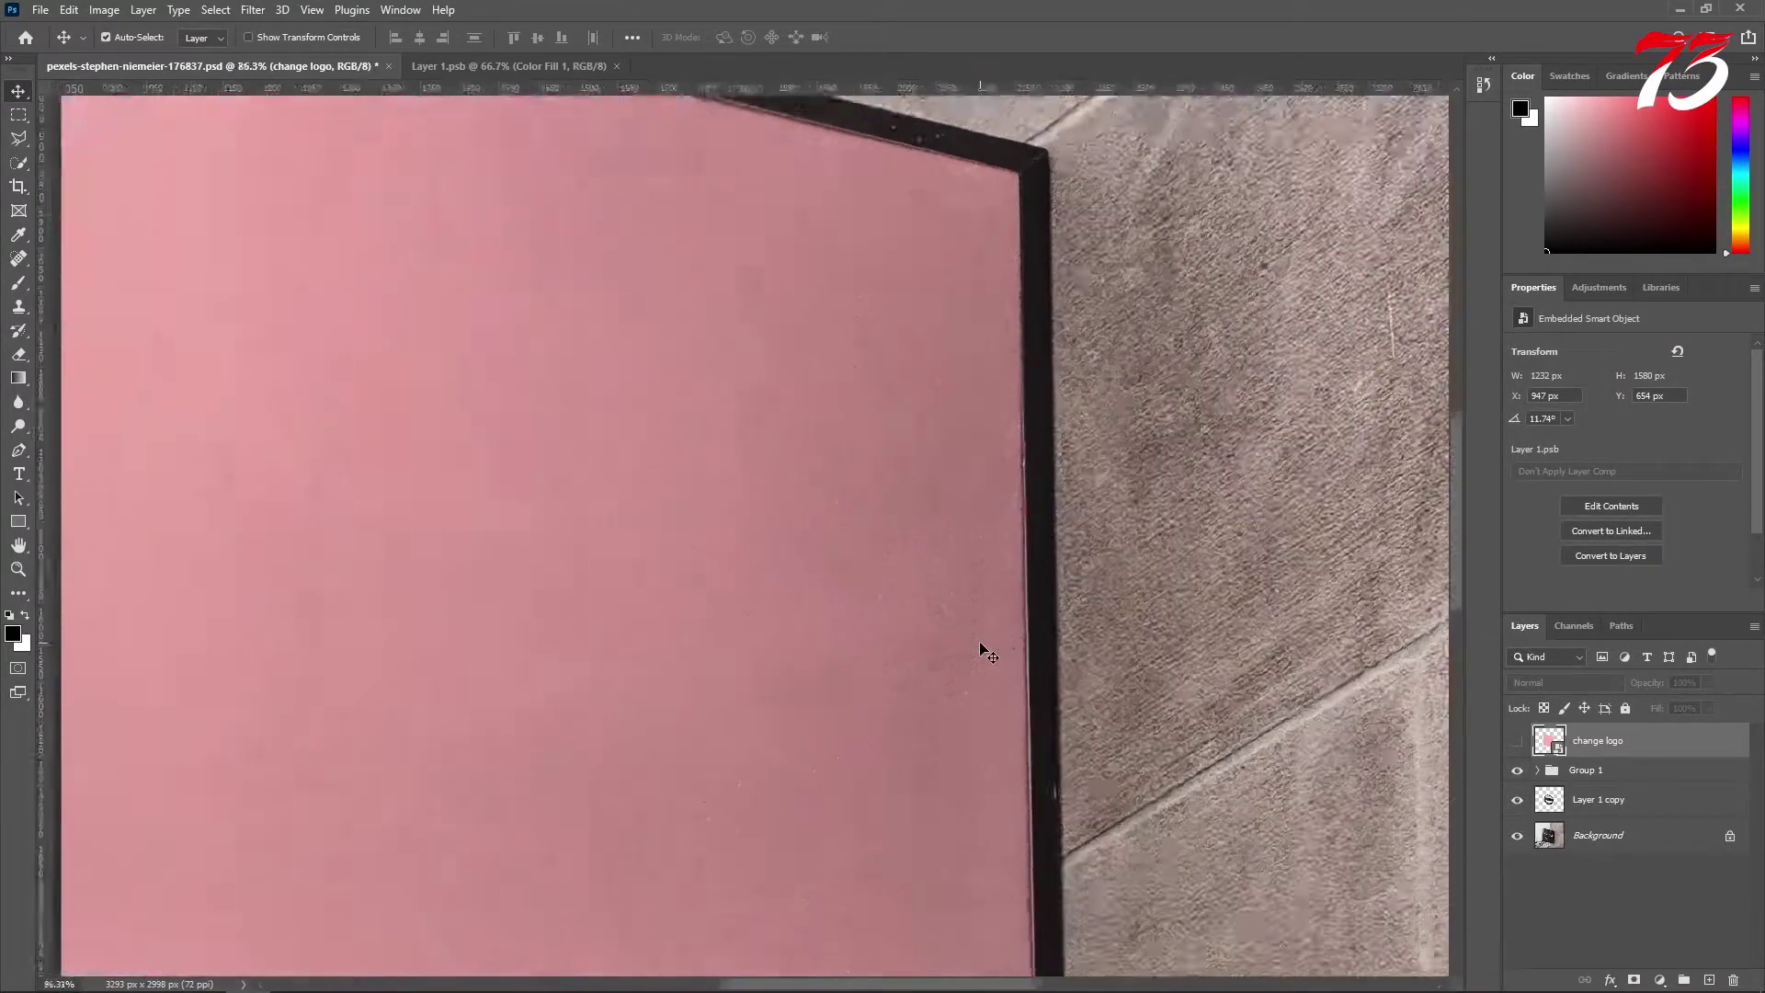
{"action": "scroll", "coordinate": [813, 588], "scroll_direction": "up", "scroll_amount": 1}
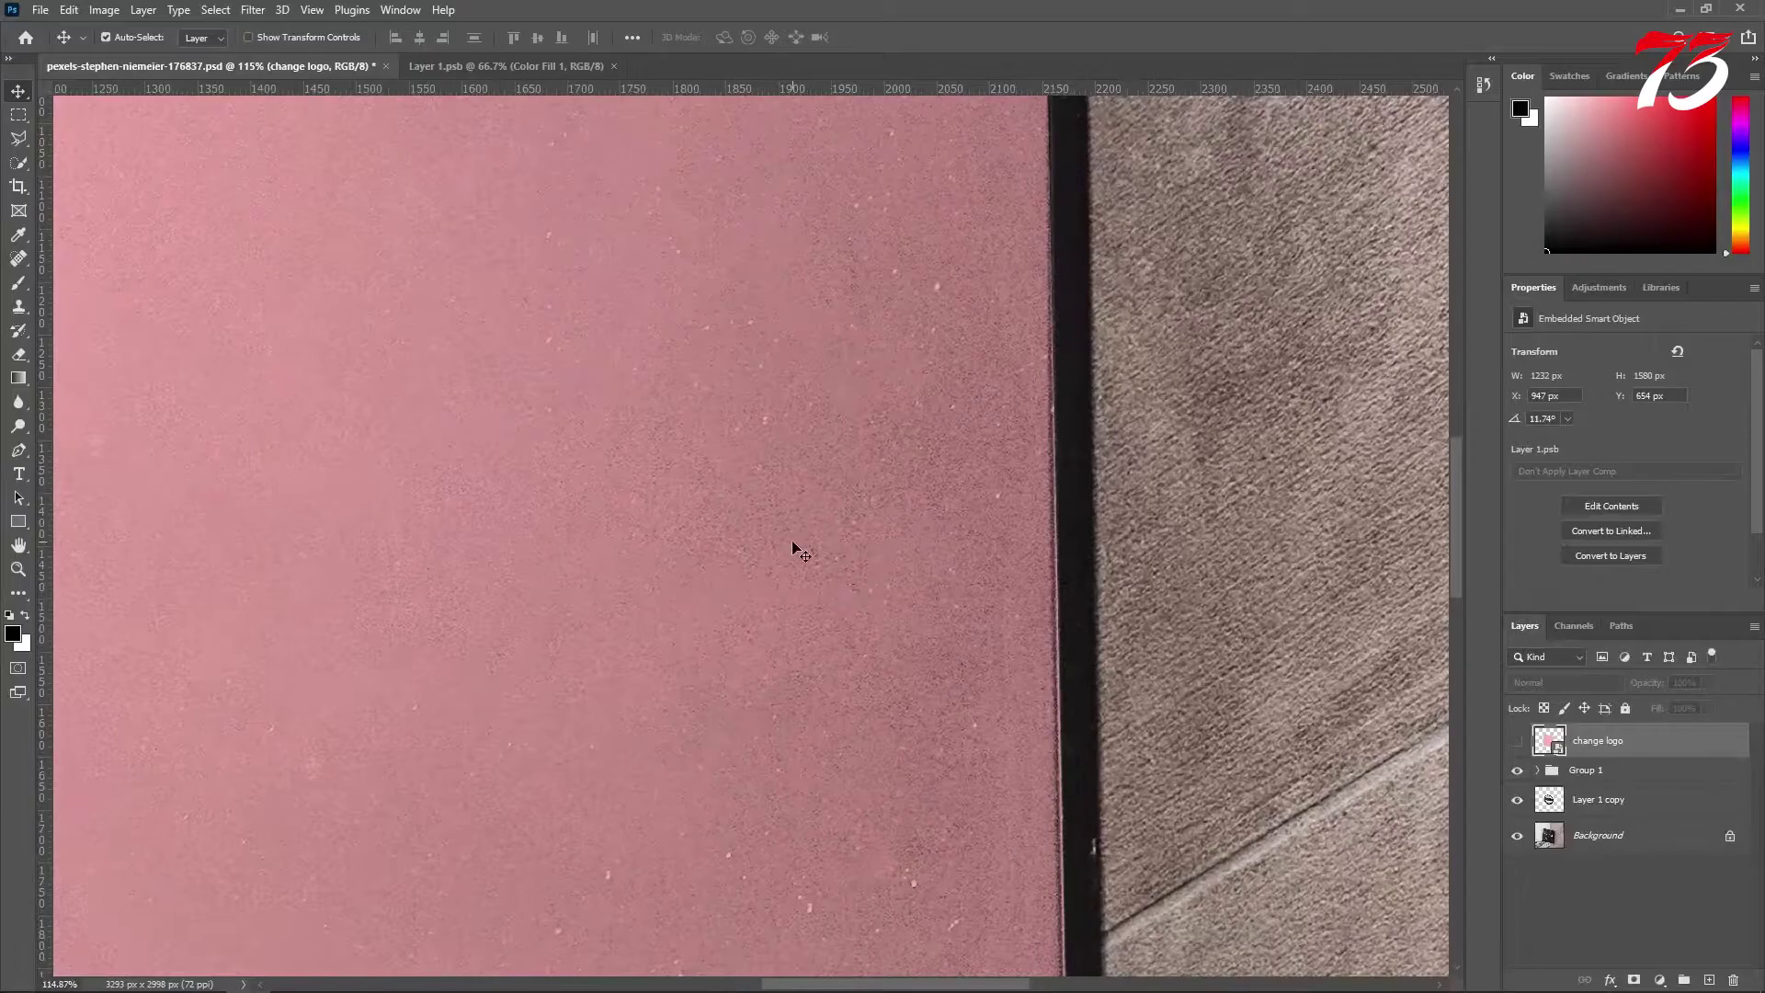
{"action": "scroll", "coordinate": [779, 577], "scroll_direction": "down", "scroll_amount": 6}
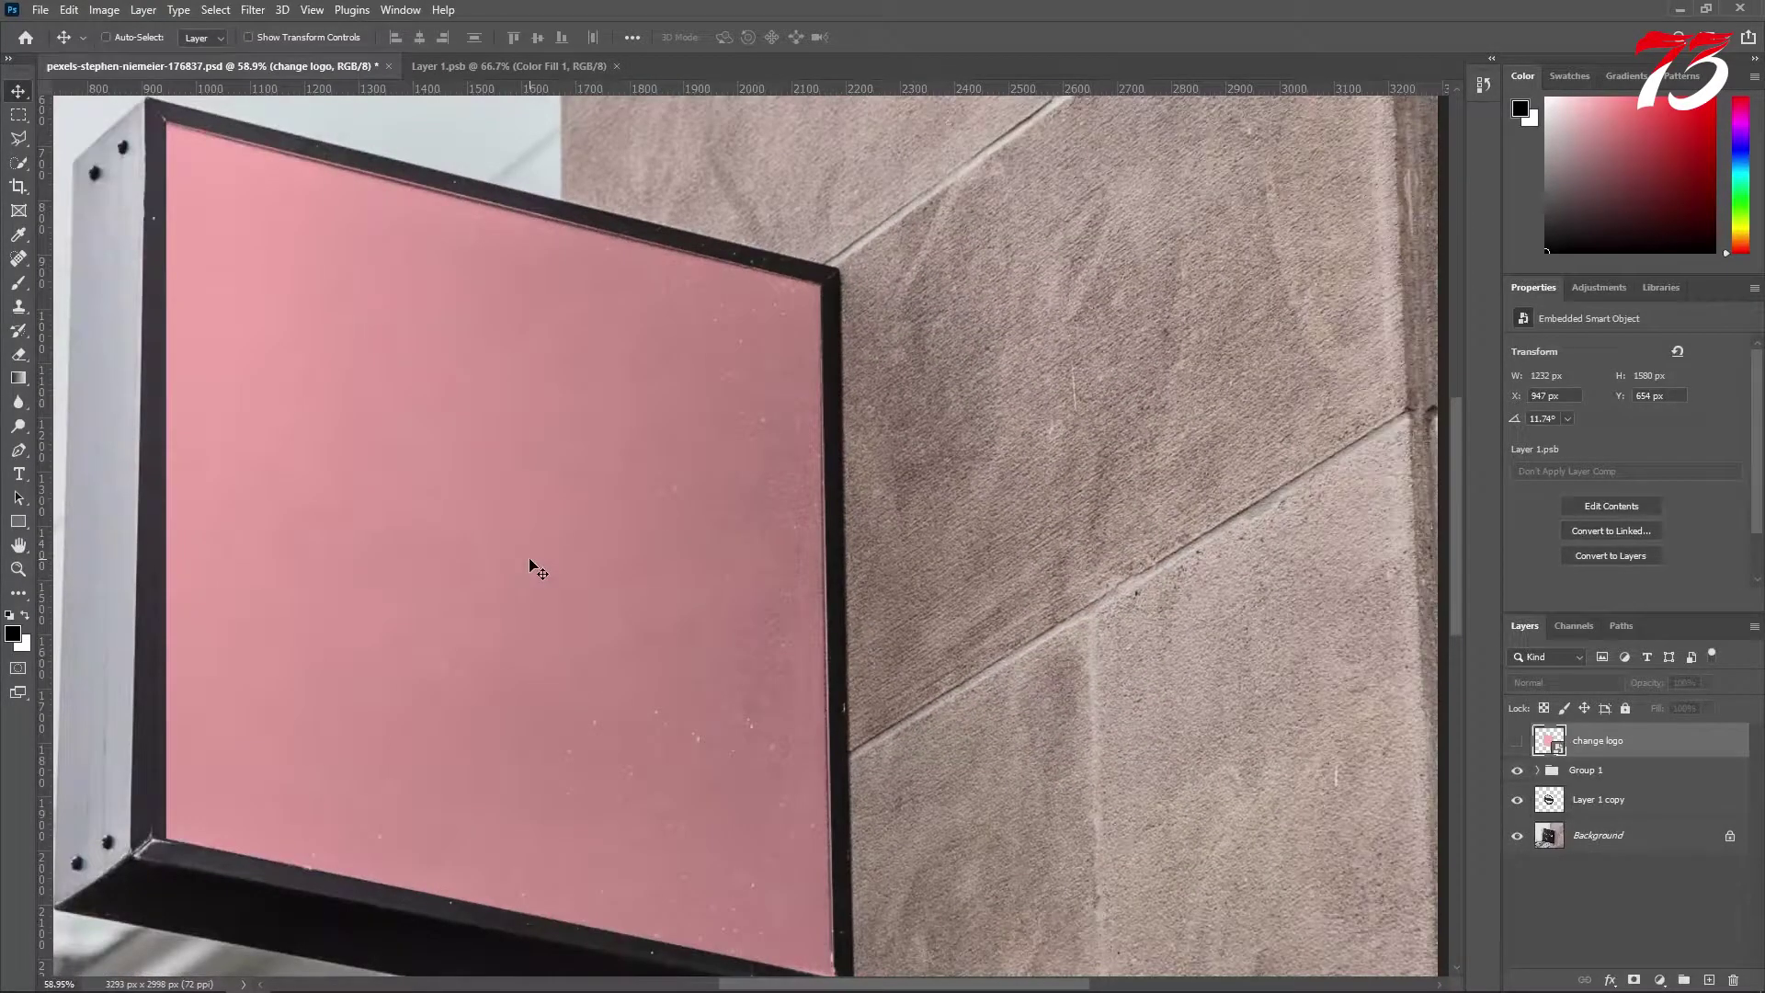
{"action": "scroll", "coordinate": [530, 565], "scroll_direction": "down", "scroll_amount": 3}
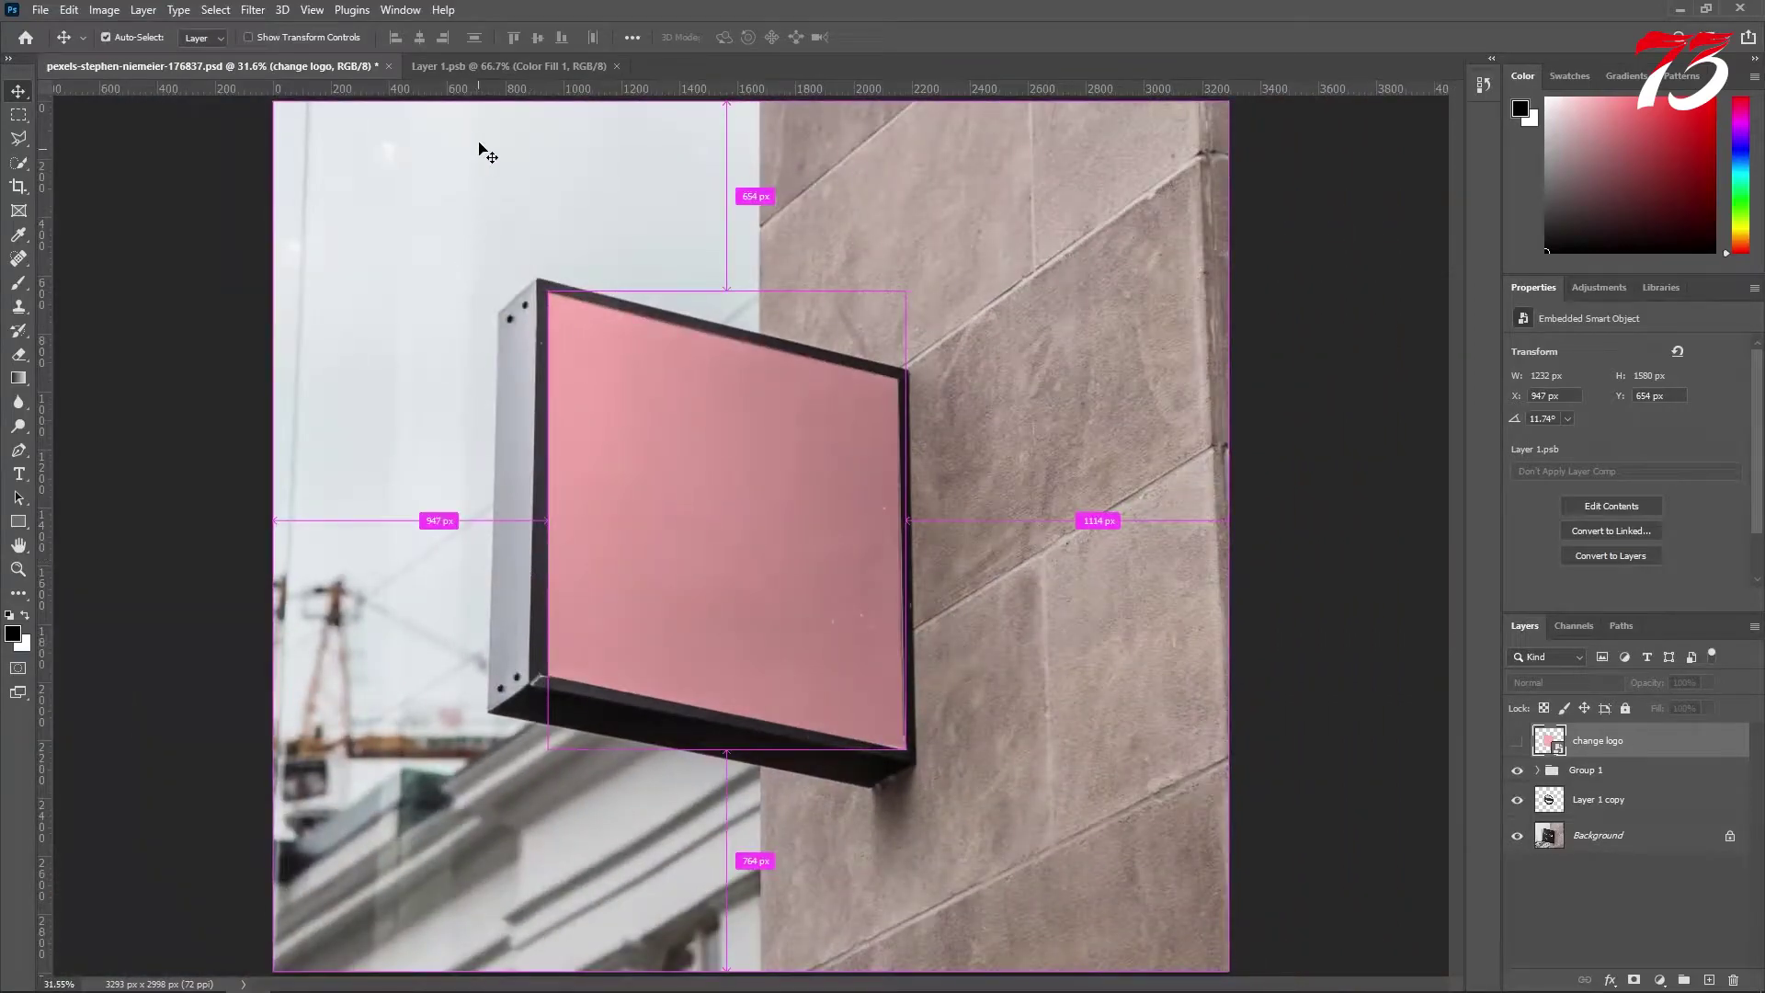
Remove the pink fill from the smart object, show the Vector Smart Object layer again, and save to restore the campfire logo in the mockup.
{"action": "left_click", "coordinate": [474, 67]}
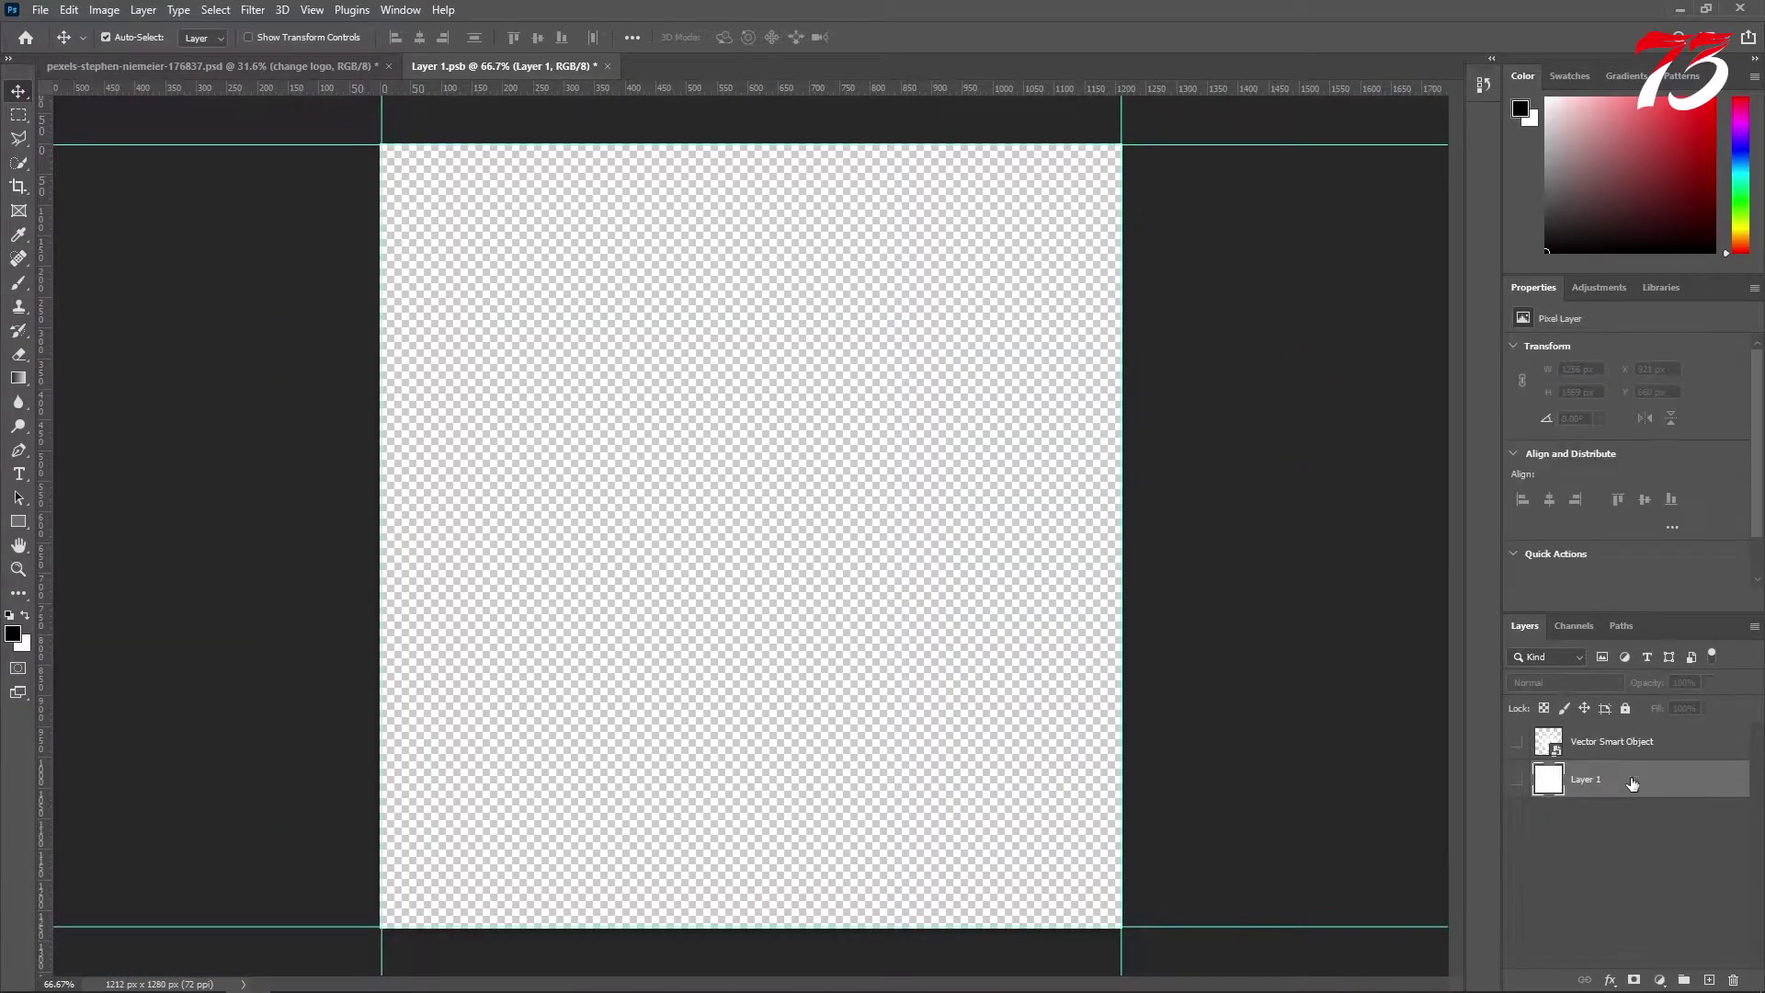
{"action": "left_click", "coordinate": [1519, 743]}
{"action": "key", "text": "ctrl+s"}
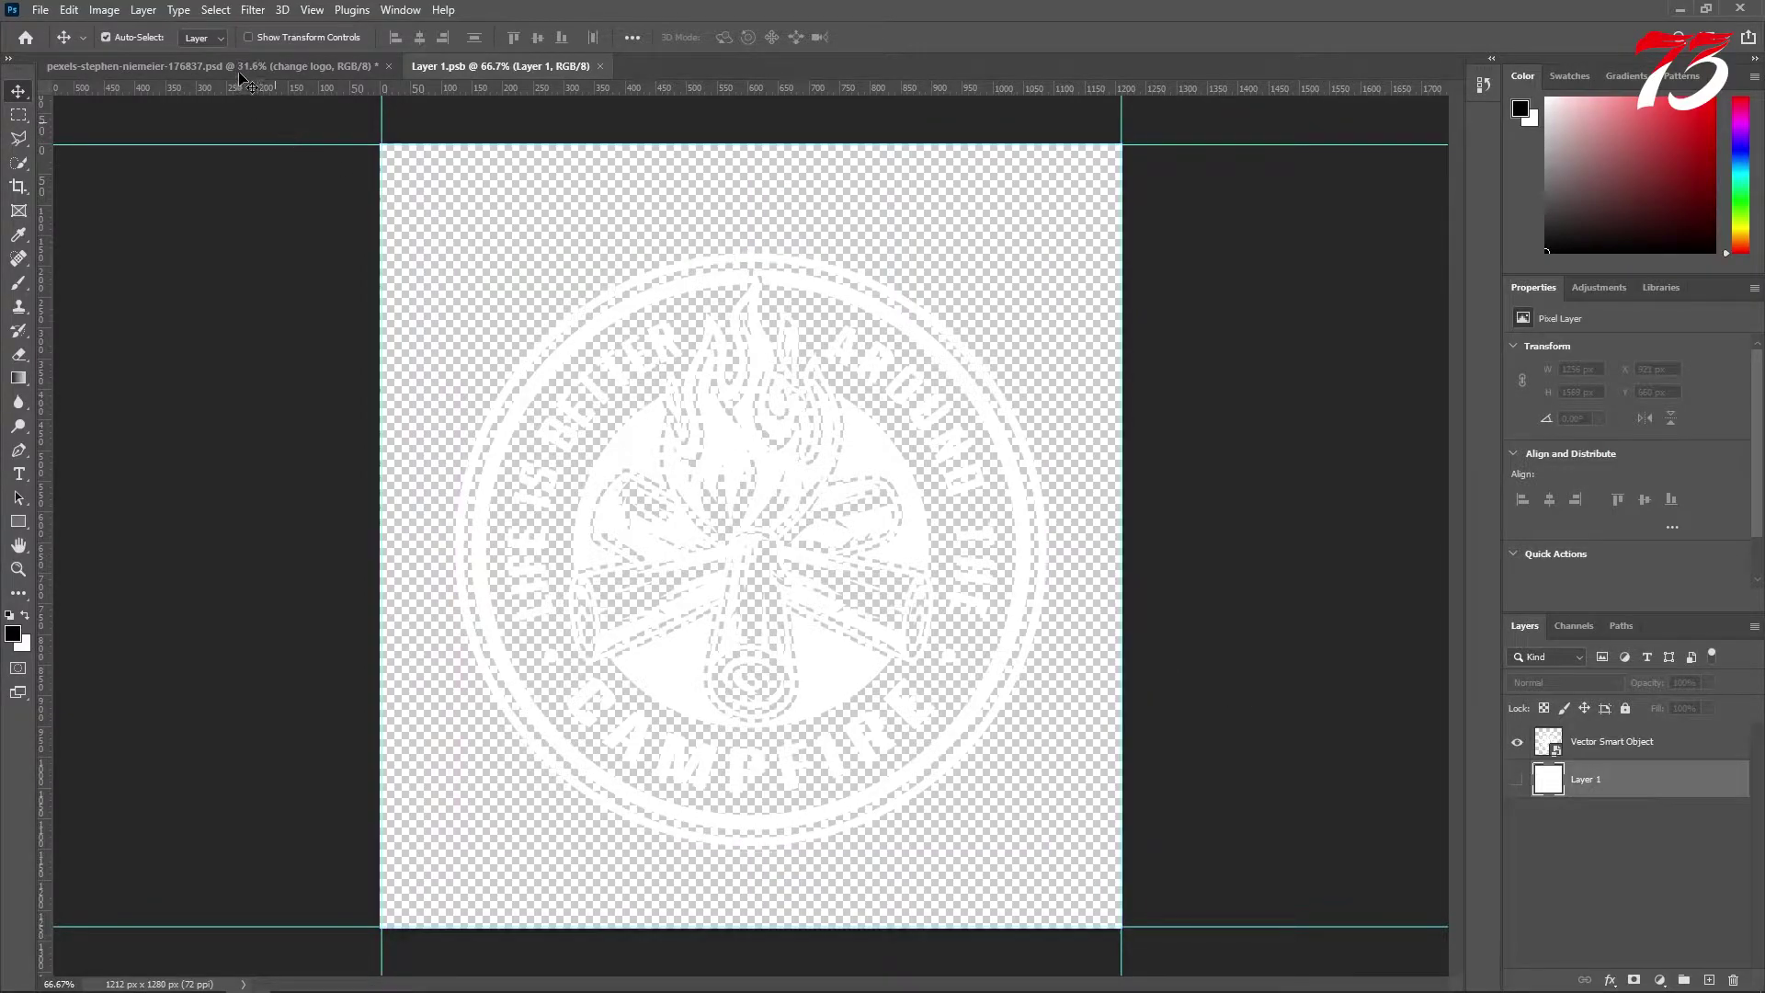
{"action": "left_click", "coordinate": [237, 68]}
{"action": "scroll", "coordinate": [733, 526], "scroll_direction": "up", "scroll_amount": 3}
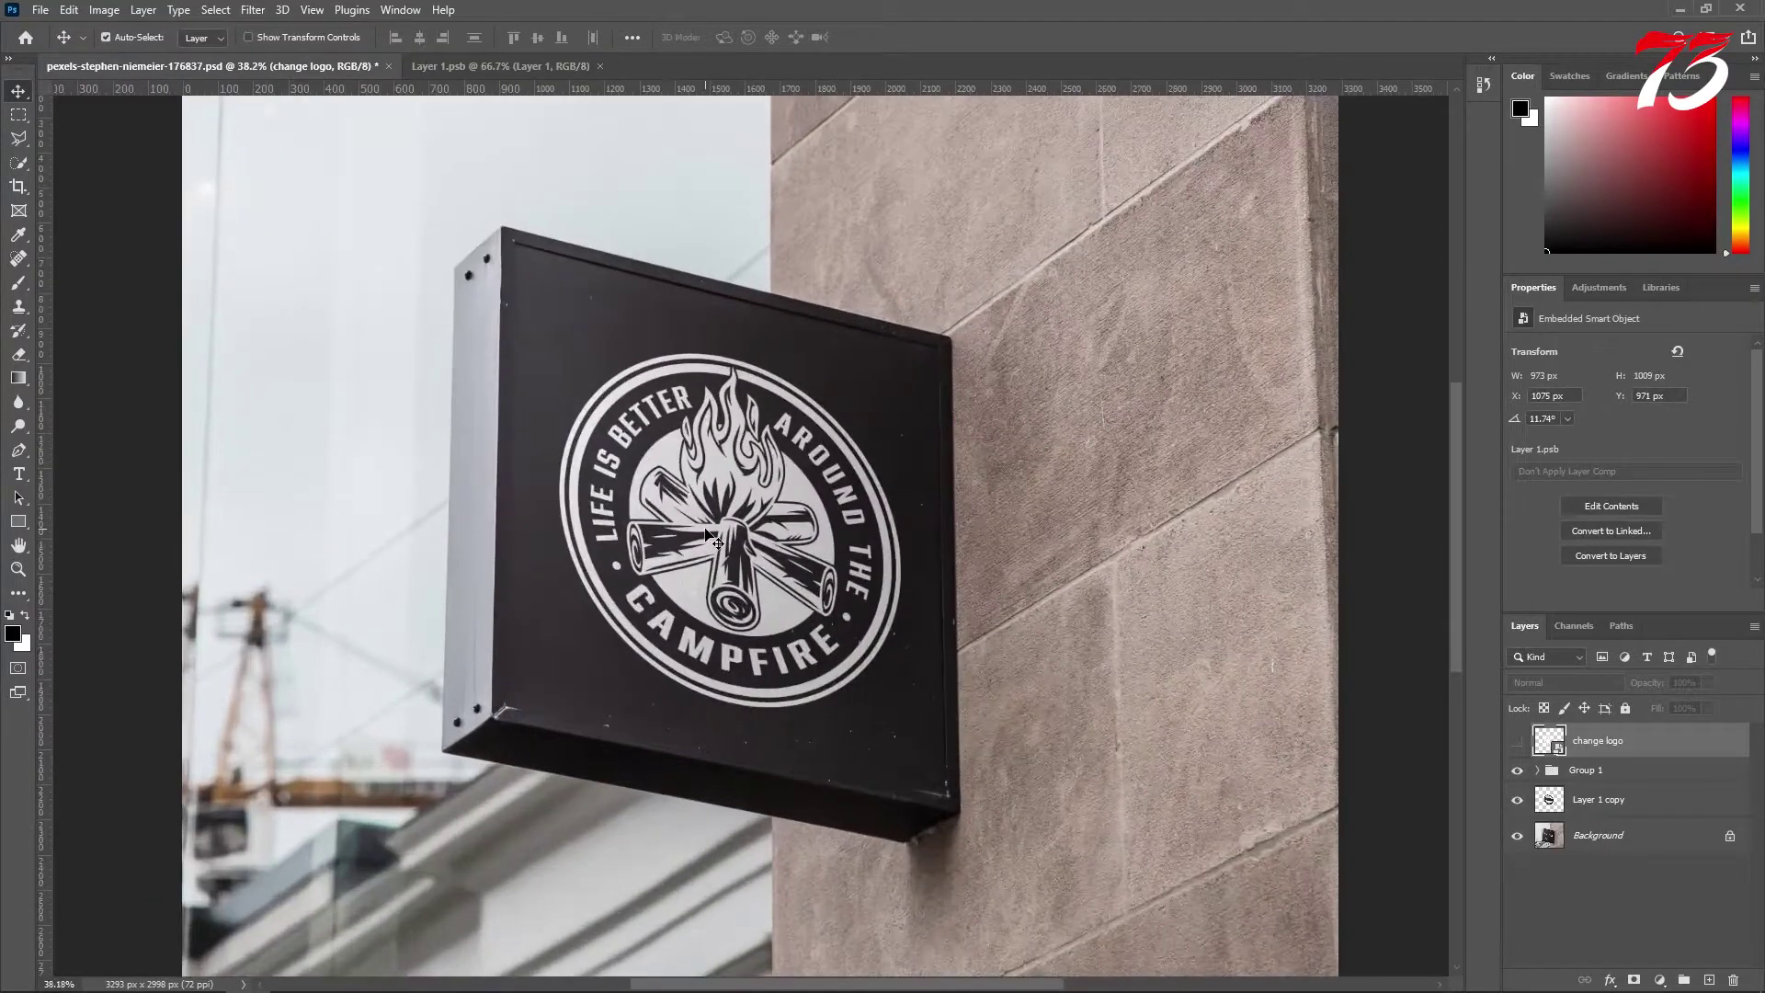
{"action": "scroll", "coordinate": [738, 538], "scroll_direction": "down", "scroll_amount": 2}
{"action": "scroll", "coordinate": [738, 541], "scroll_direction": "down", "scroll_amount": 1}
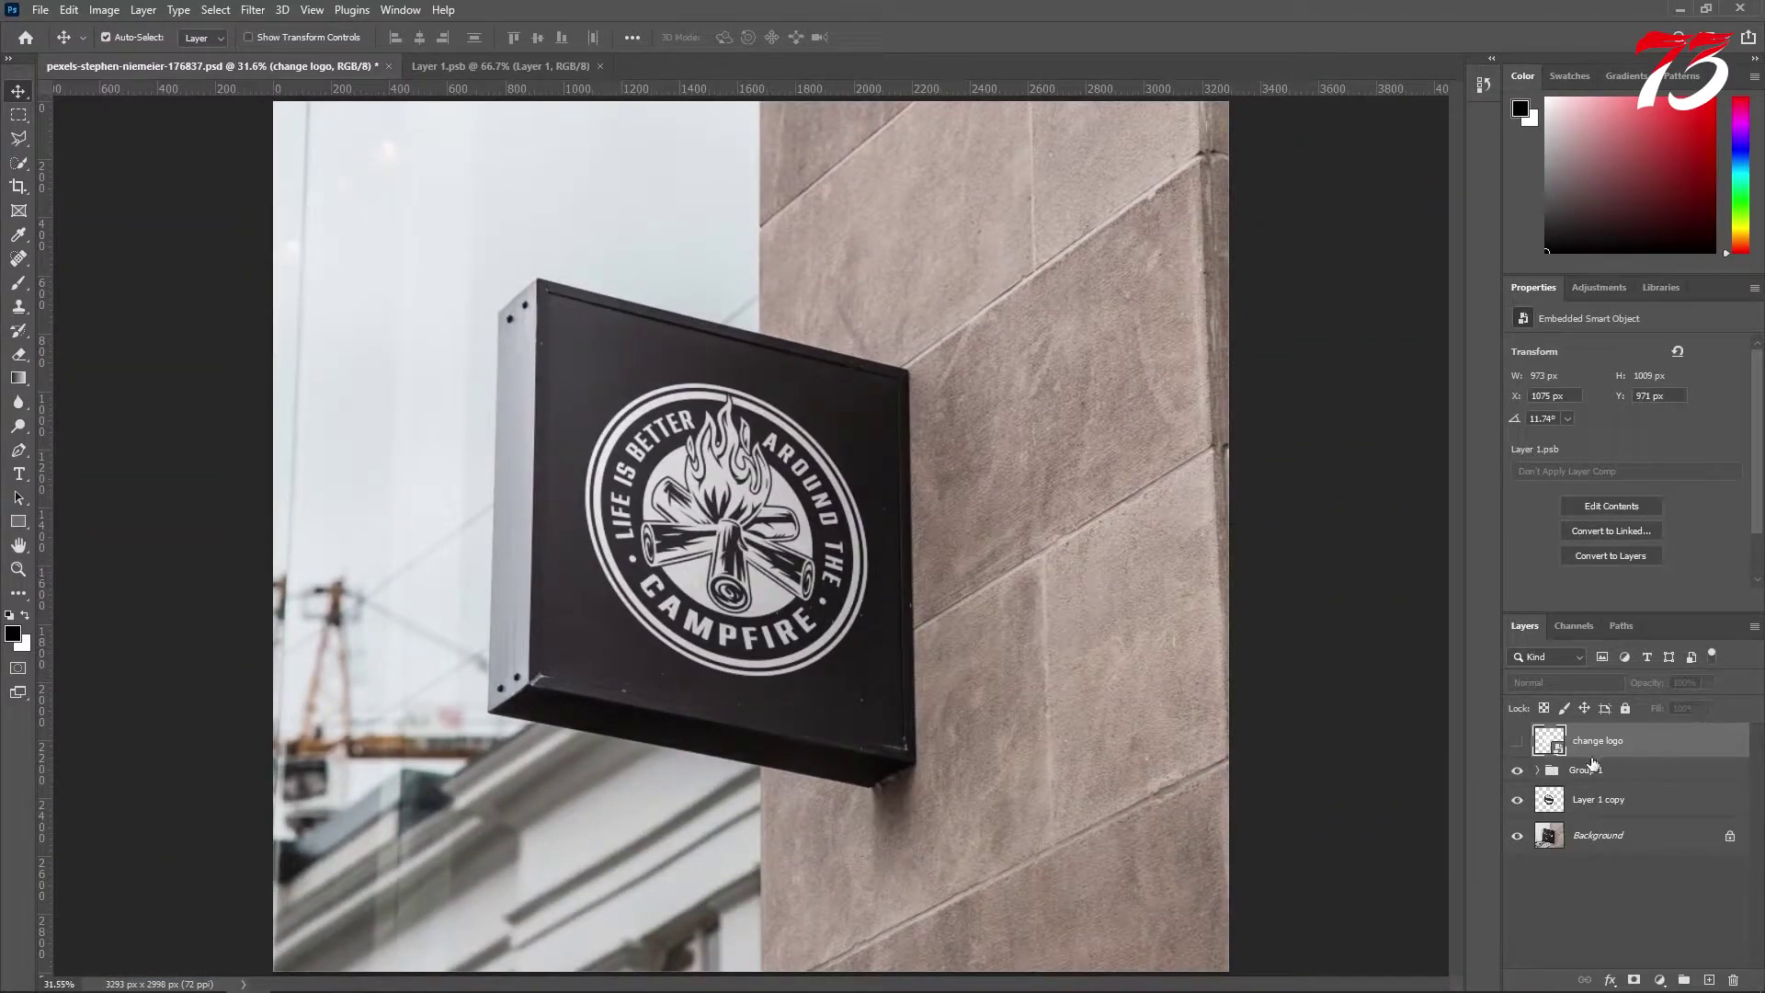
Delete the change logo, Group 1 and Layer 1 copy layers, and close the Layer 1.psb document.
{"action": "left_click", "coordinate": [1598, 802], "text": "shift"}
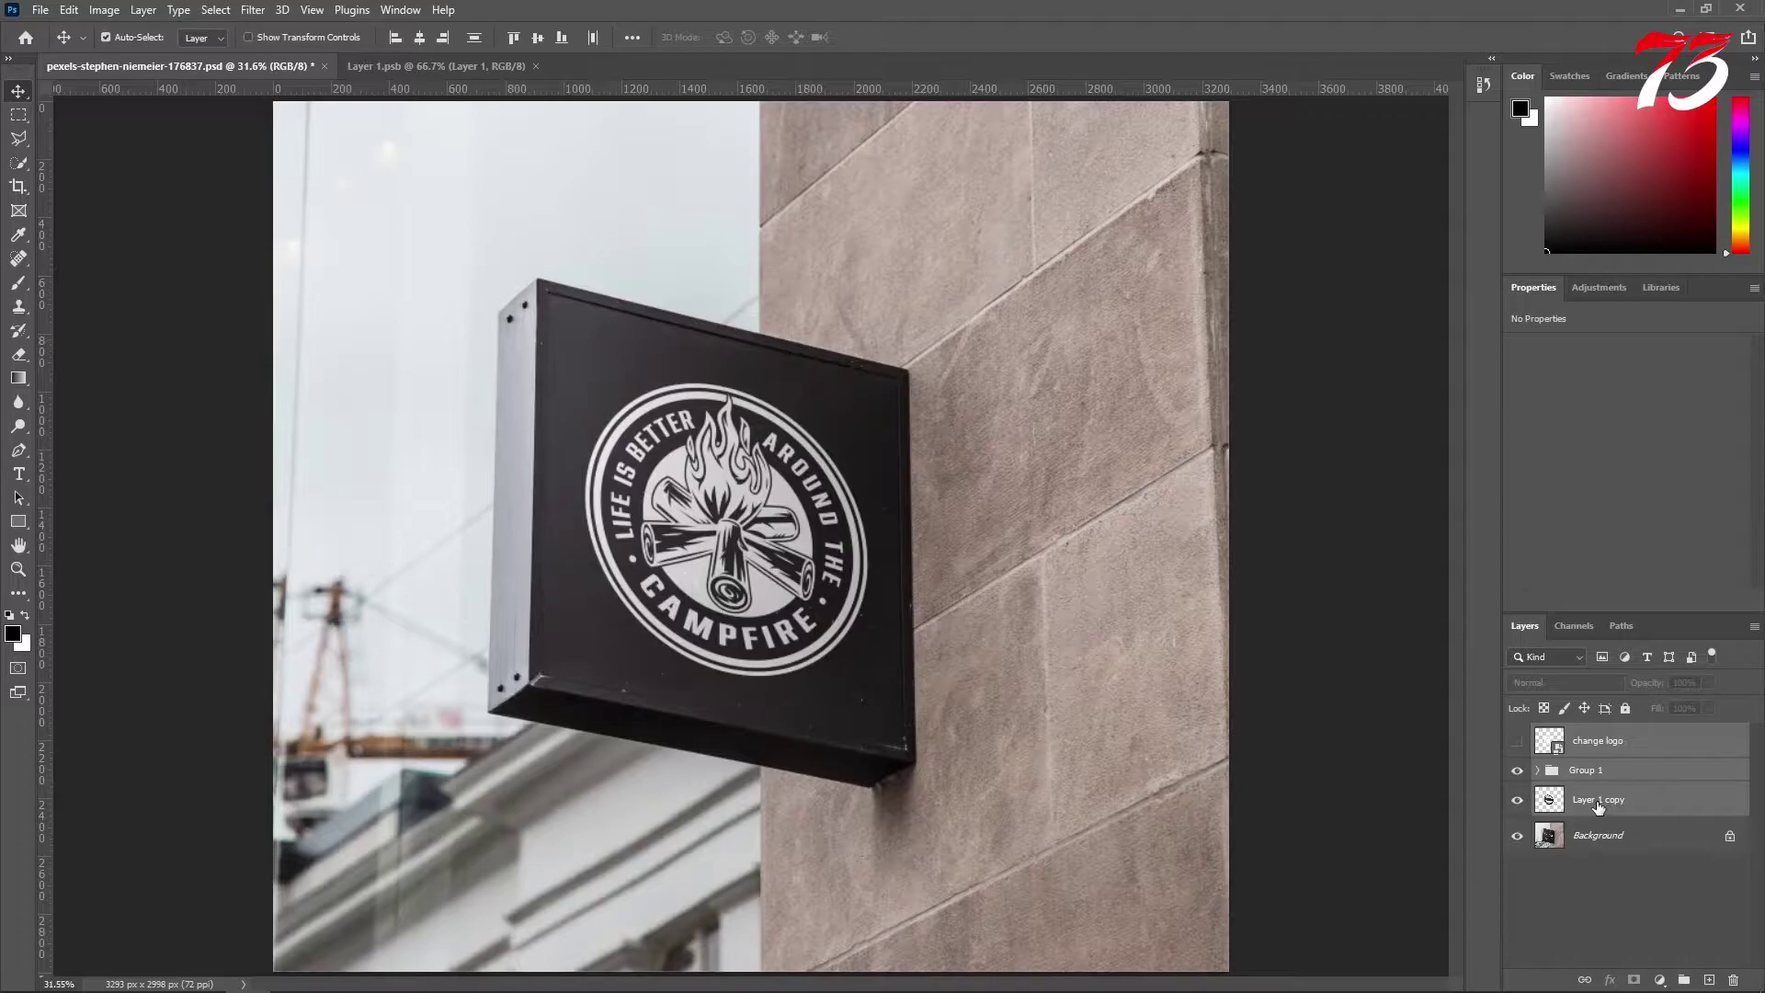
{"action": "key", "text": "Delete"}
{"action": "left_click", "coordinate": [535, 67]}
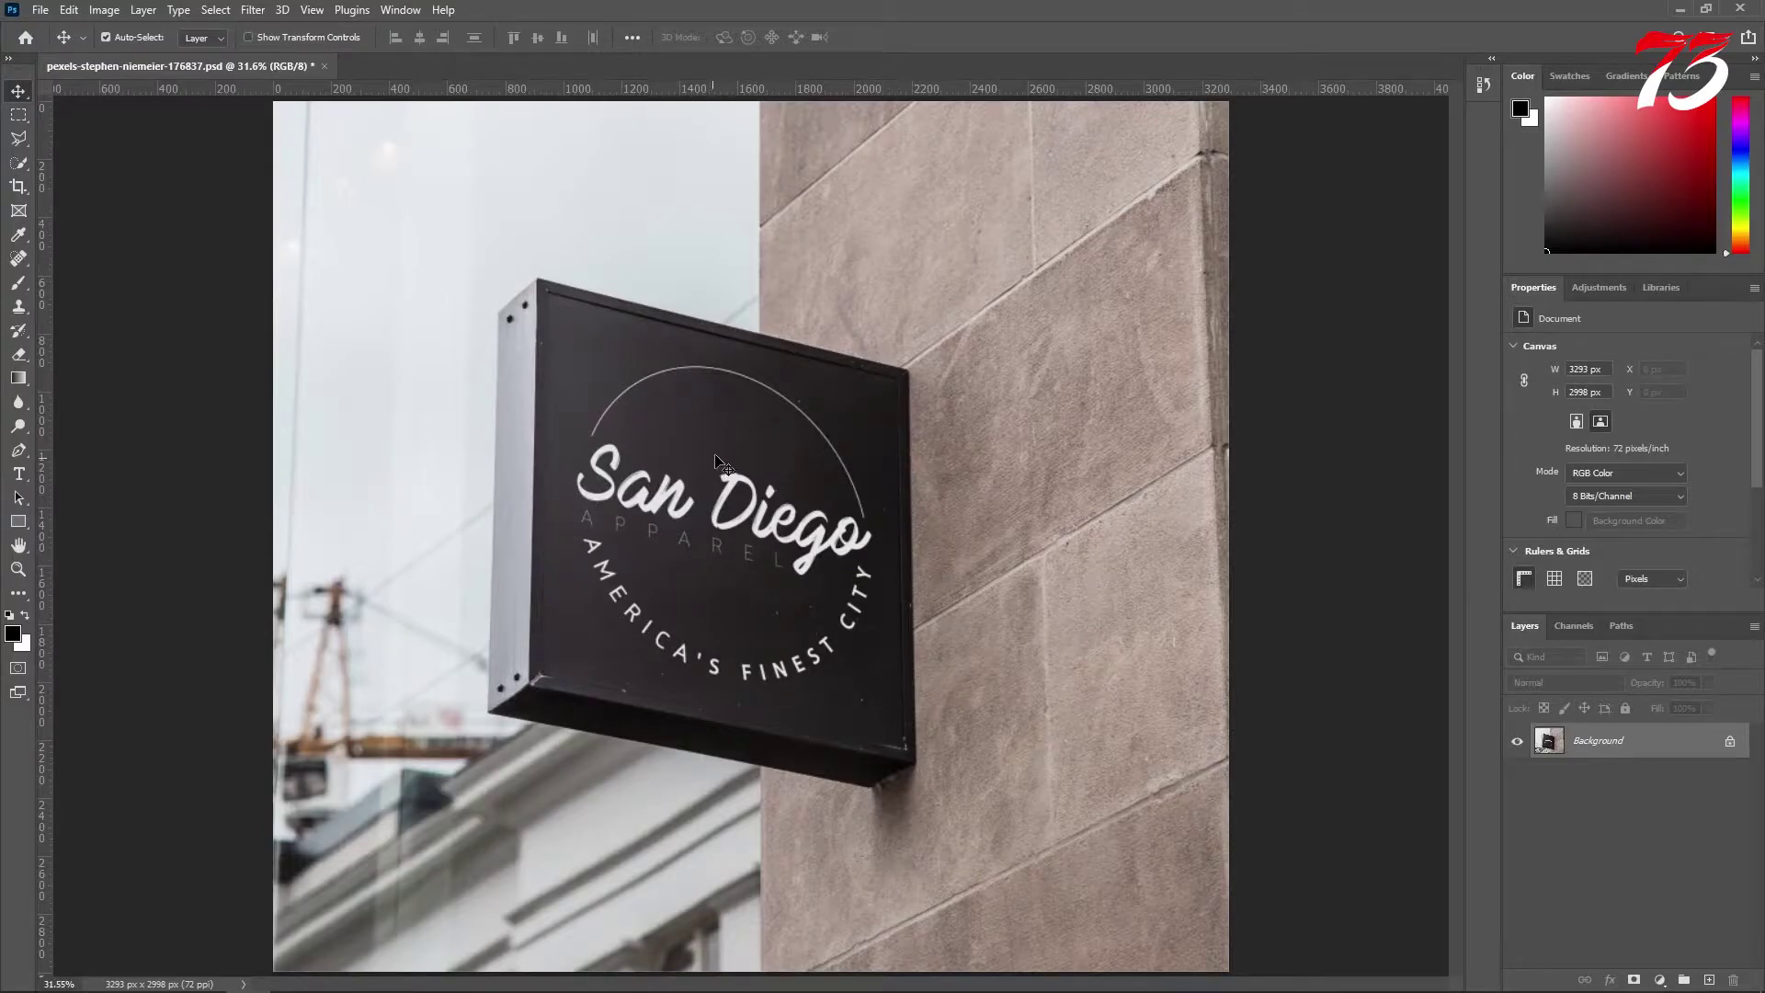
Draw a freehand Lasso selection around the whole San Diego Apparel logo on the sign.
{"action": "scroll", "coordinate": [714, 464], "scroll_direction": "up", "scroll_amount": 4}
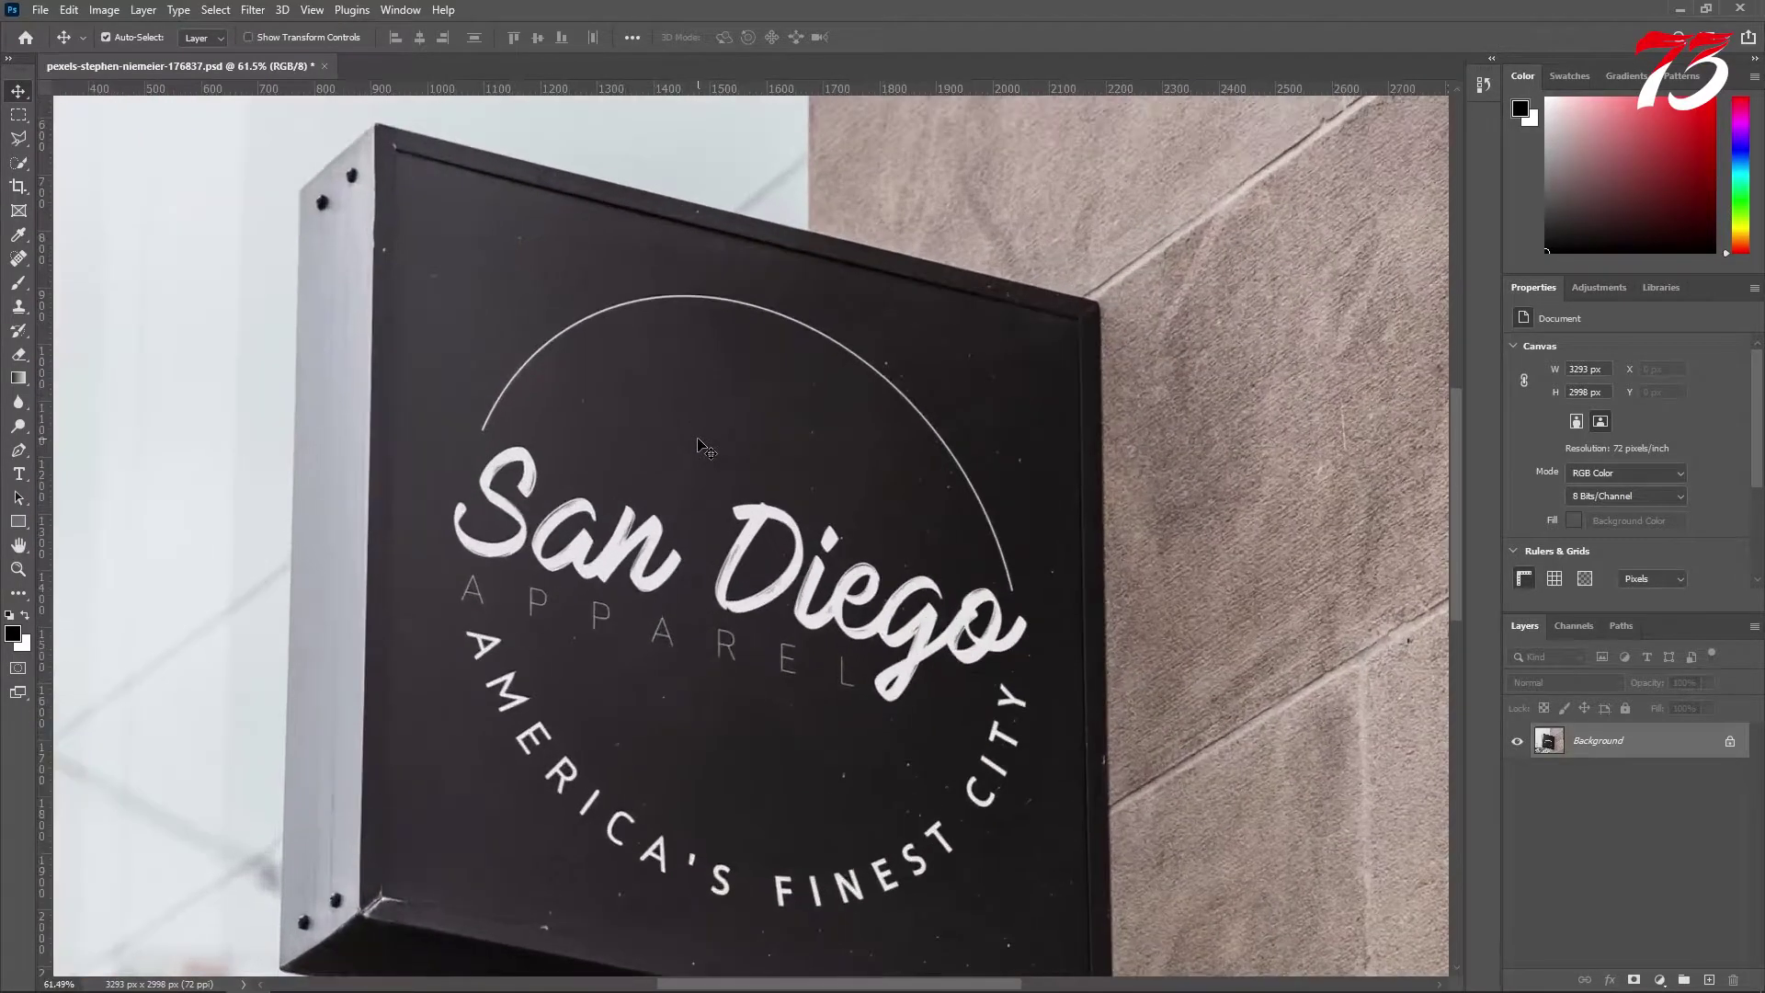
{"action": "left_click", "coordinate": [19, 145]}
{"action": "left_click", "coordinate": [70, 140]}
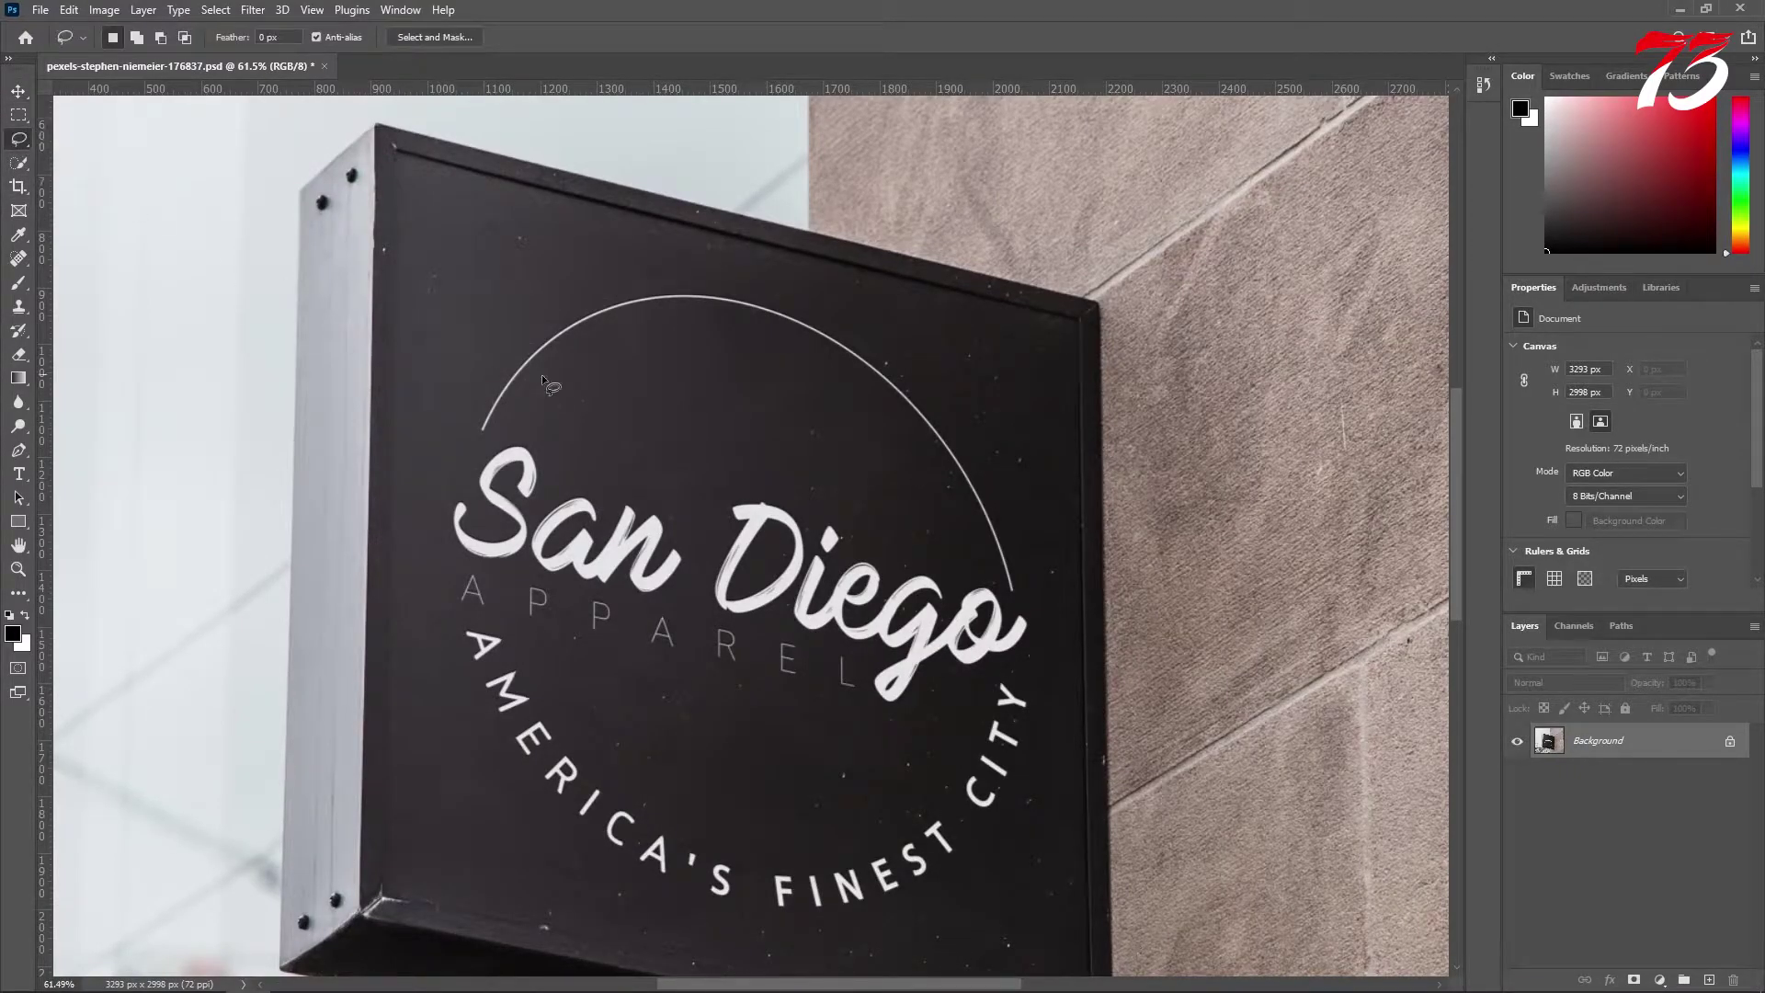
{"action": "mouse_move", "coordinate": [550, 318]}
{"action": "left_mouse_down"}
{"action": "mouse_move", "coordinate": [489, 348]}
{"action": "mouse_move", "coordinate": [447, 469]}
{"action": "mouse_move", "coordinate": [444, 615]}
{"action": "mouse_move", "coordinate": [536, 809]}
{"action": "mouse_move", "coordinate": [658, 887]}
{"action": "mouse_move", "coordinate": [818, 925]}
{"action": "mouse_move", "coordinate": [993, 875]}
{"action": "mouse_move", "coordinate": [1060, 741]}
{"action": "mouse_move", "coordinate": [1043, 589]}
{"action": "mouse_move", "coordinate": [961, 441]}
{"action": "mouse_move", "coordinate": [874, 354]}
{"action": "mouse_move", "coordinate": [772, 310]}
{"action": "mouse_move", "coordinate": [654, 295]}
{"action": "mouse_move", "coordinate": [536, 313]}
{"action": "left_mouse_up"}
Extend the lasso selection outward along the top of the logo's arc so the thin line is fully enclosed.
{"action": "scroll", "coordinate": [796, 324], "scroll_direction": "up", "scroll_amount": 5}
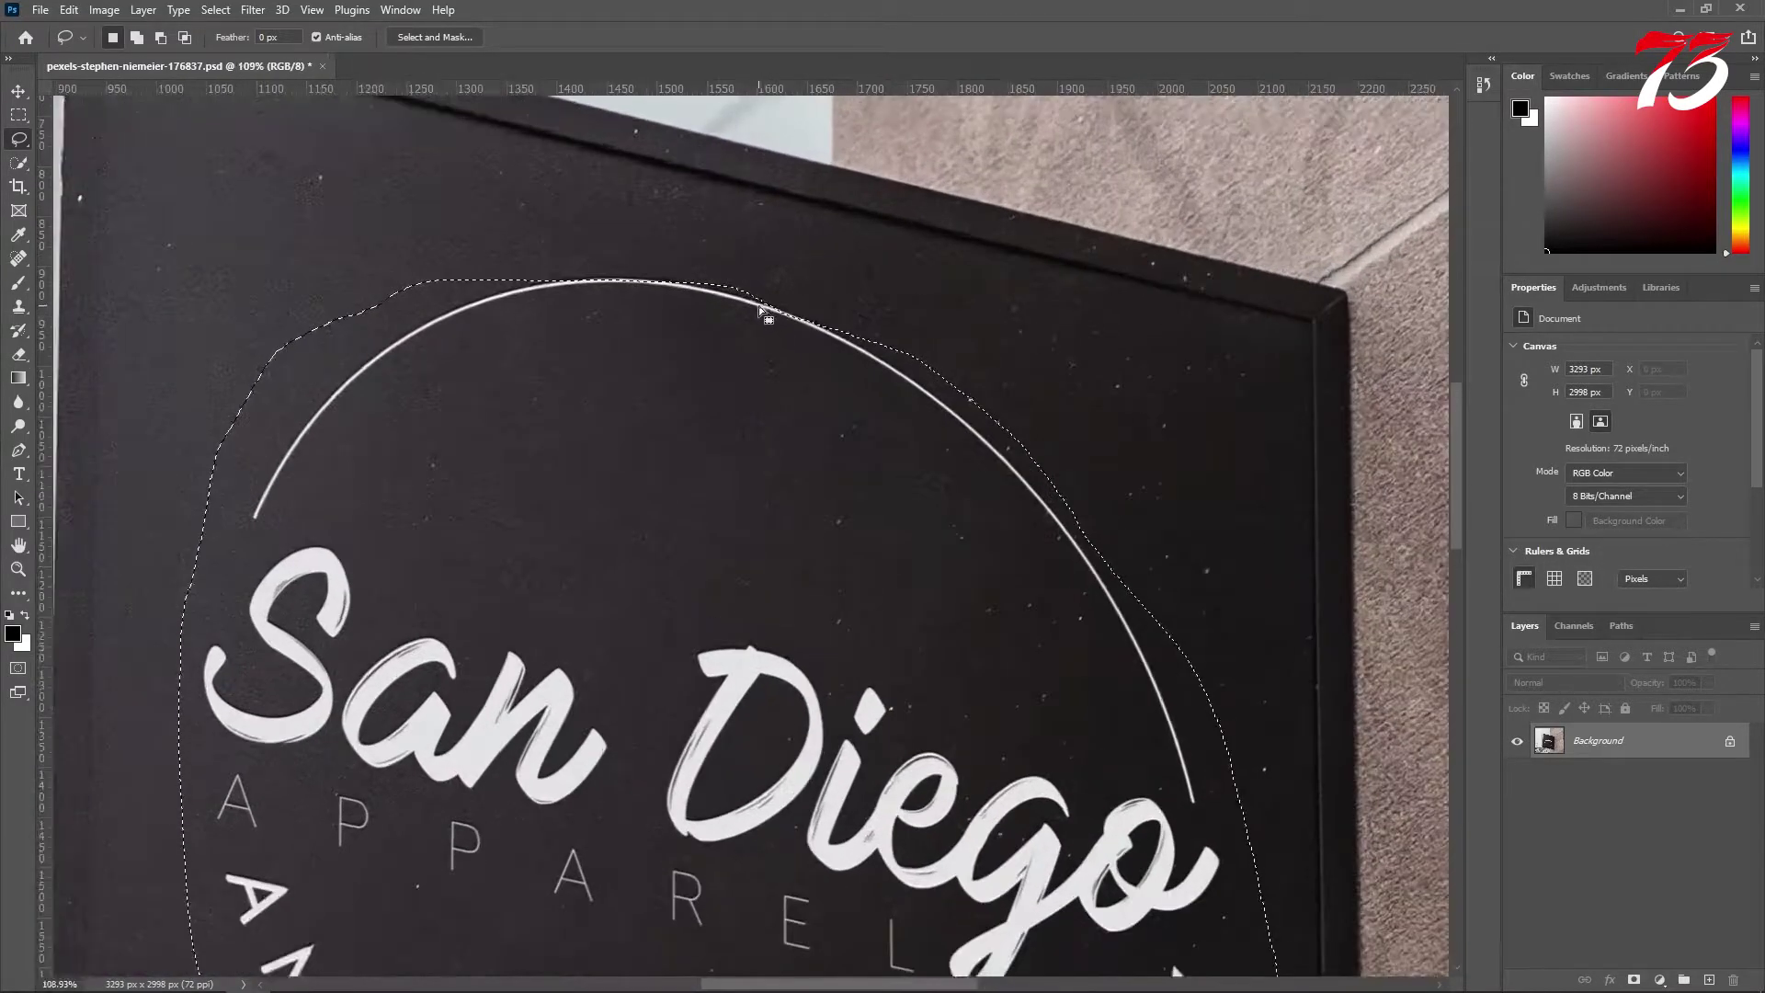
{"action": "key", "text": "shift"}
{"action": "mouse_move", "coordinate": [500, 310]}
{"action": "left_mouse_down"}
{"action": "mouse_move", "coordinate": [549, 279]}
{"action": "mouse_move", "coordinate": [659, 274]}
{"action": "mouse_move", "coordinate": [704, 309]}
{"action": "left_mouse_up"}
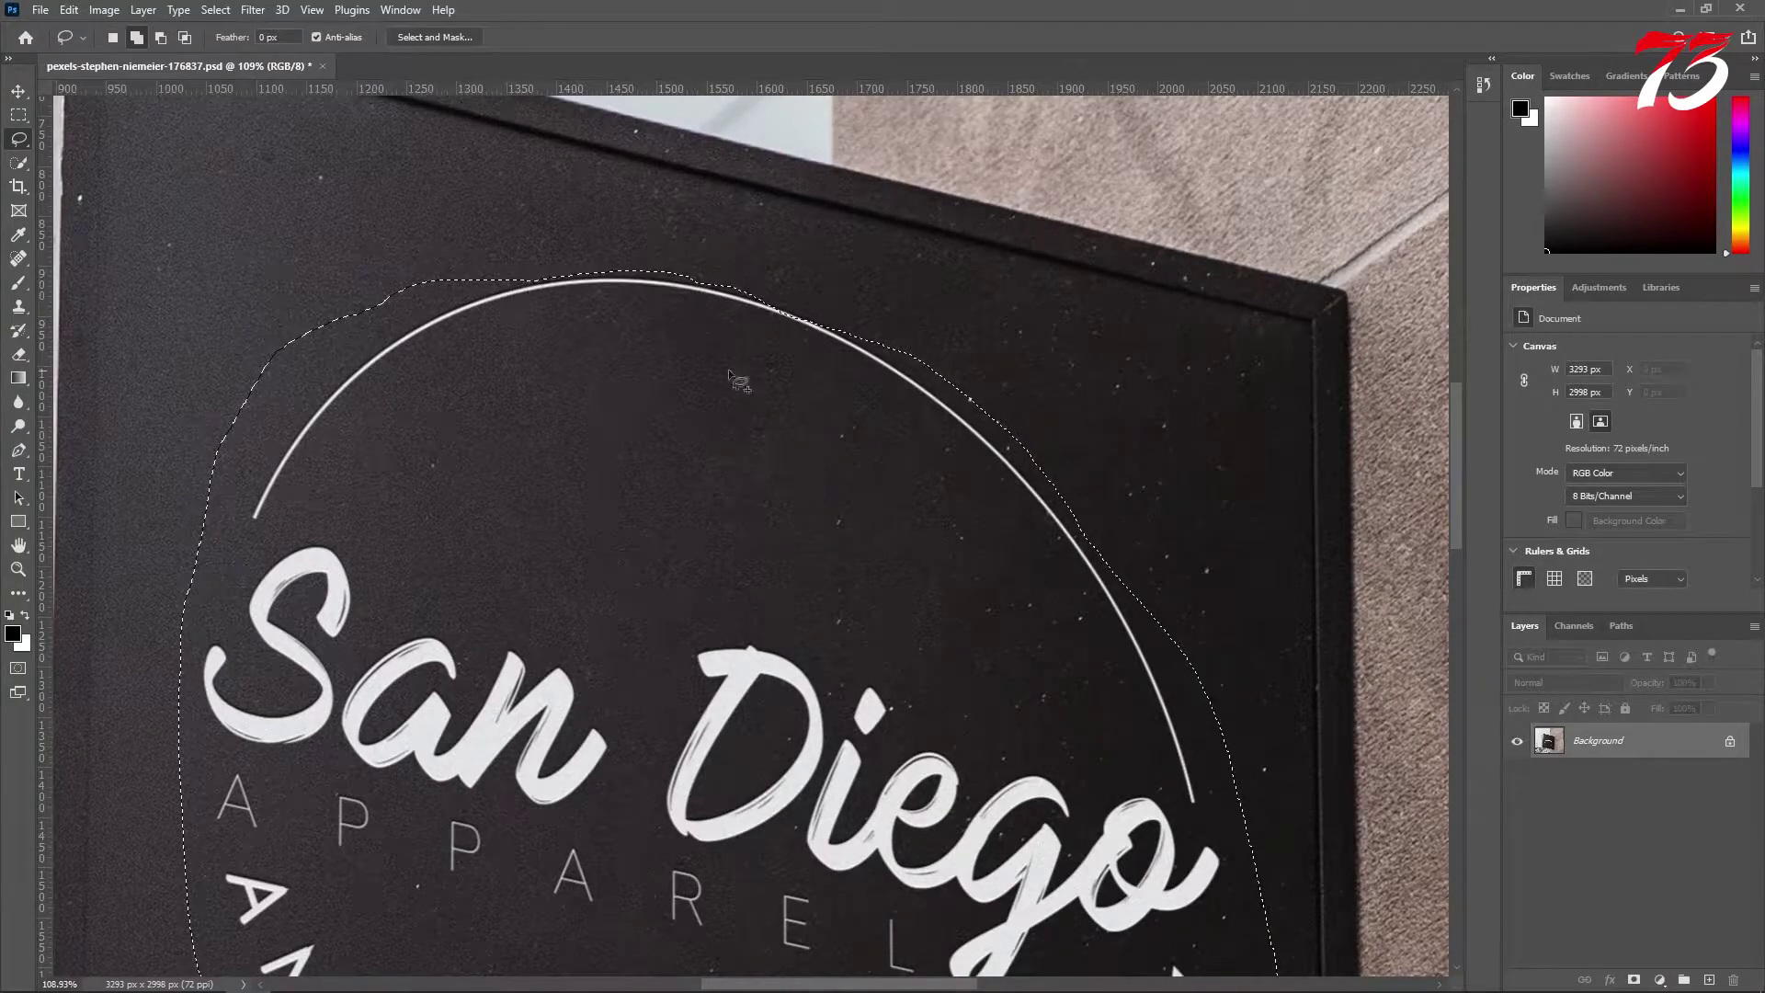
{"action": "mouse_move", "coordinate": [923, 402]}
{"action": "left_mouse_down"}
{"action": "mouse_move", "coordinate": [847, 338]}
{"action": "mouse_move", "coordinate": [751, 293]}
{"action": "mouse_move", "coordinate": [716, 299]}
{"action": "left_mouse_up"}
Subtract the excess area beside the word CITY from the lasso selection and check the outline around the logo.
{"action": "scroll", "coordinate": [771, 378], "scroll_direction": "down", "scroll_amount": 2}
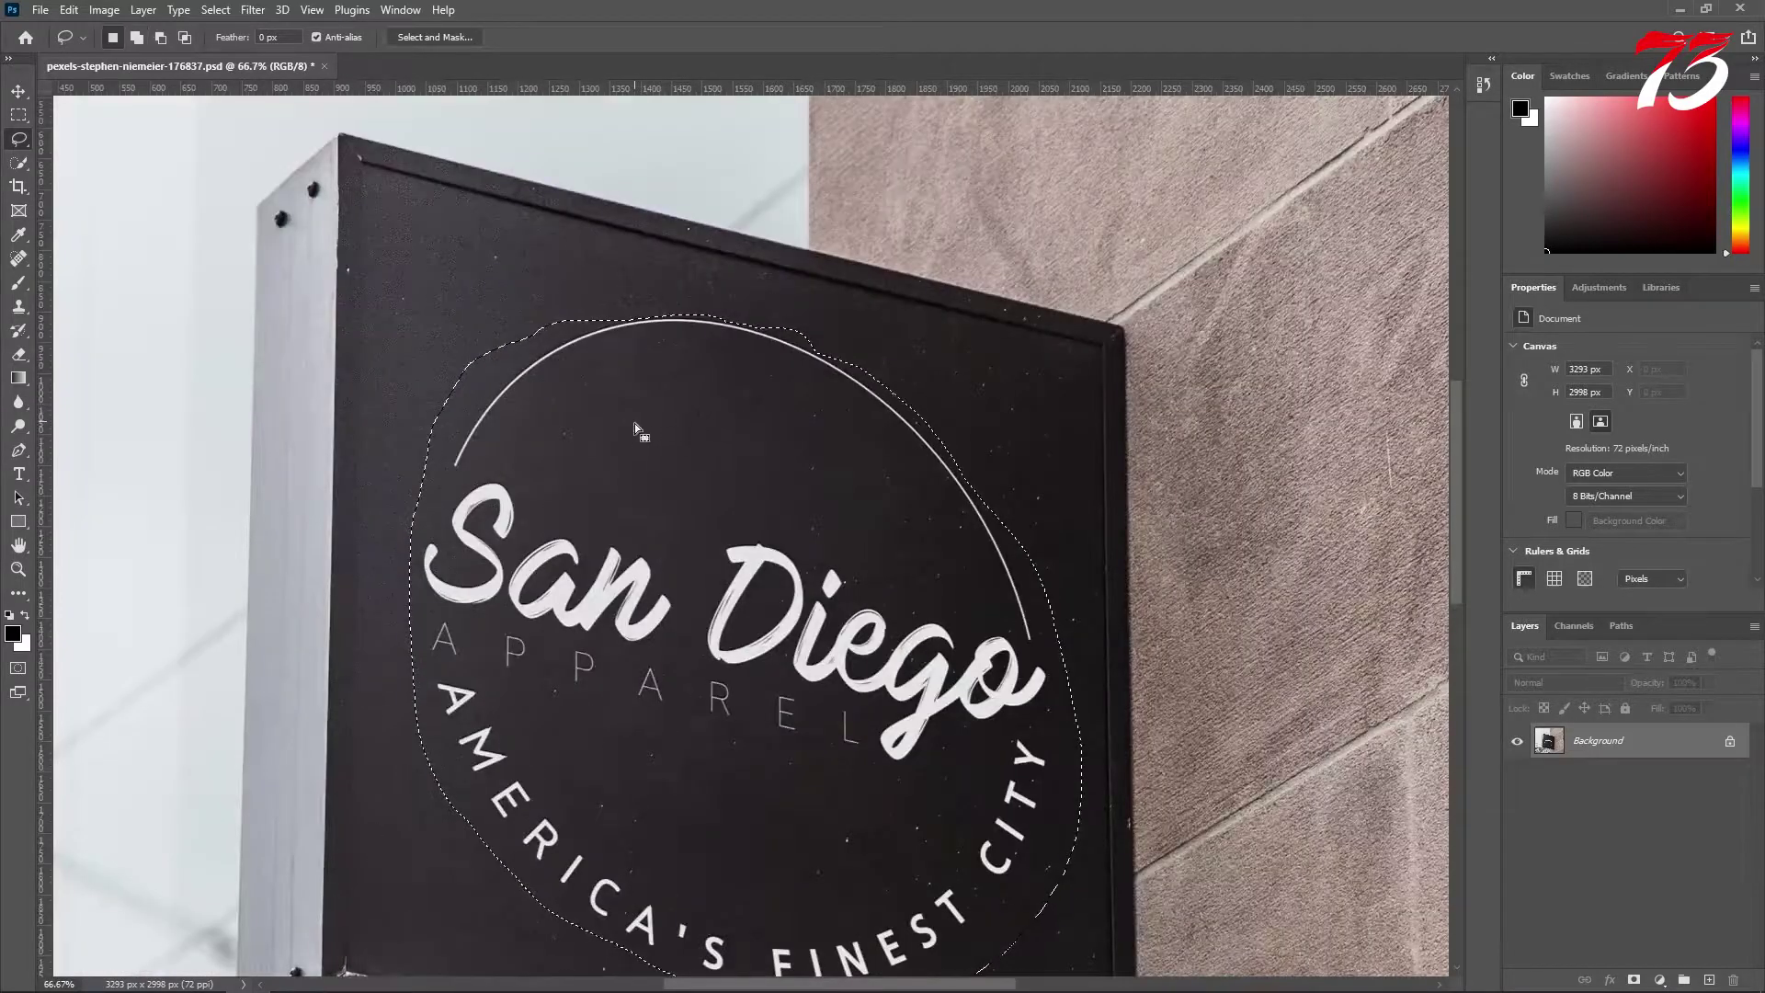
{"action": "scroll", "coordinate": [699, 563], "scroll_direction": "down", "scroll_amount": 1}
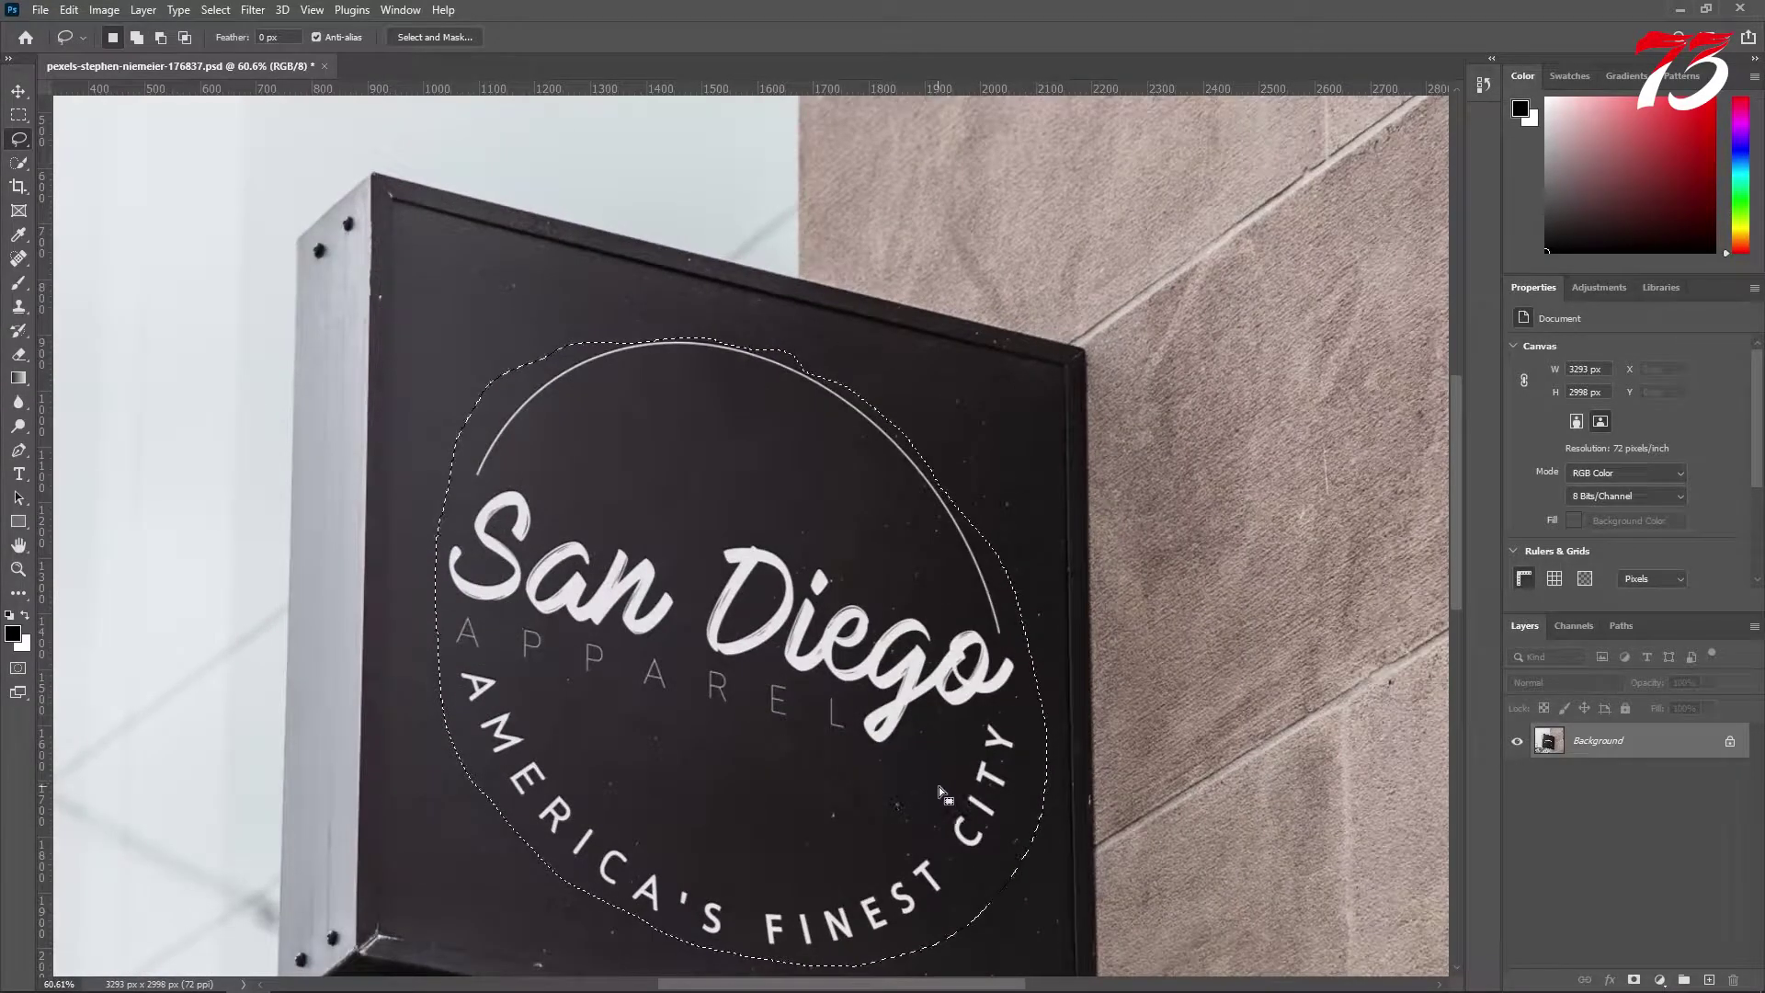
{"action": "scroll", "coordinate": [956, 810], "scroll_direction": "down", "scroll_amount": 1}
{"action": "key", "text": "alt"}
{"action": "mouse_move", "coordinate": [1034, 709]}
{"action": "left_mouse_down"}
{"action": "mouse_move", "coordinate": [993, 875]}
{"action": "mouse_move", "coordinate": [932, 917]}
{"action": "mouse_move", "coordinate": [821, 943]}
{"action": "mouse_move", "coordinate": [1067, 972]}
{"action": "mouse_move", "coordinate": [1073, 689]}
{"action": "mouse_move", "coordinate": [1055, 720]}
{"action": "left_mouse_up"}
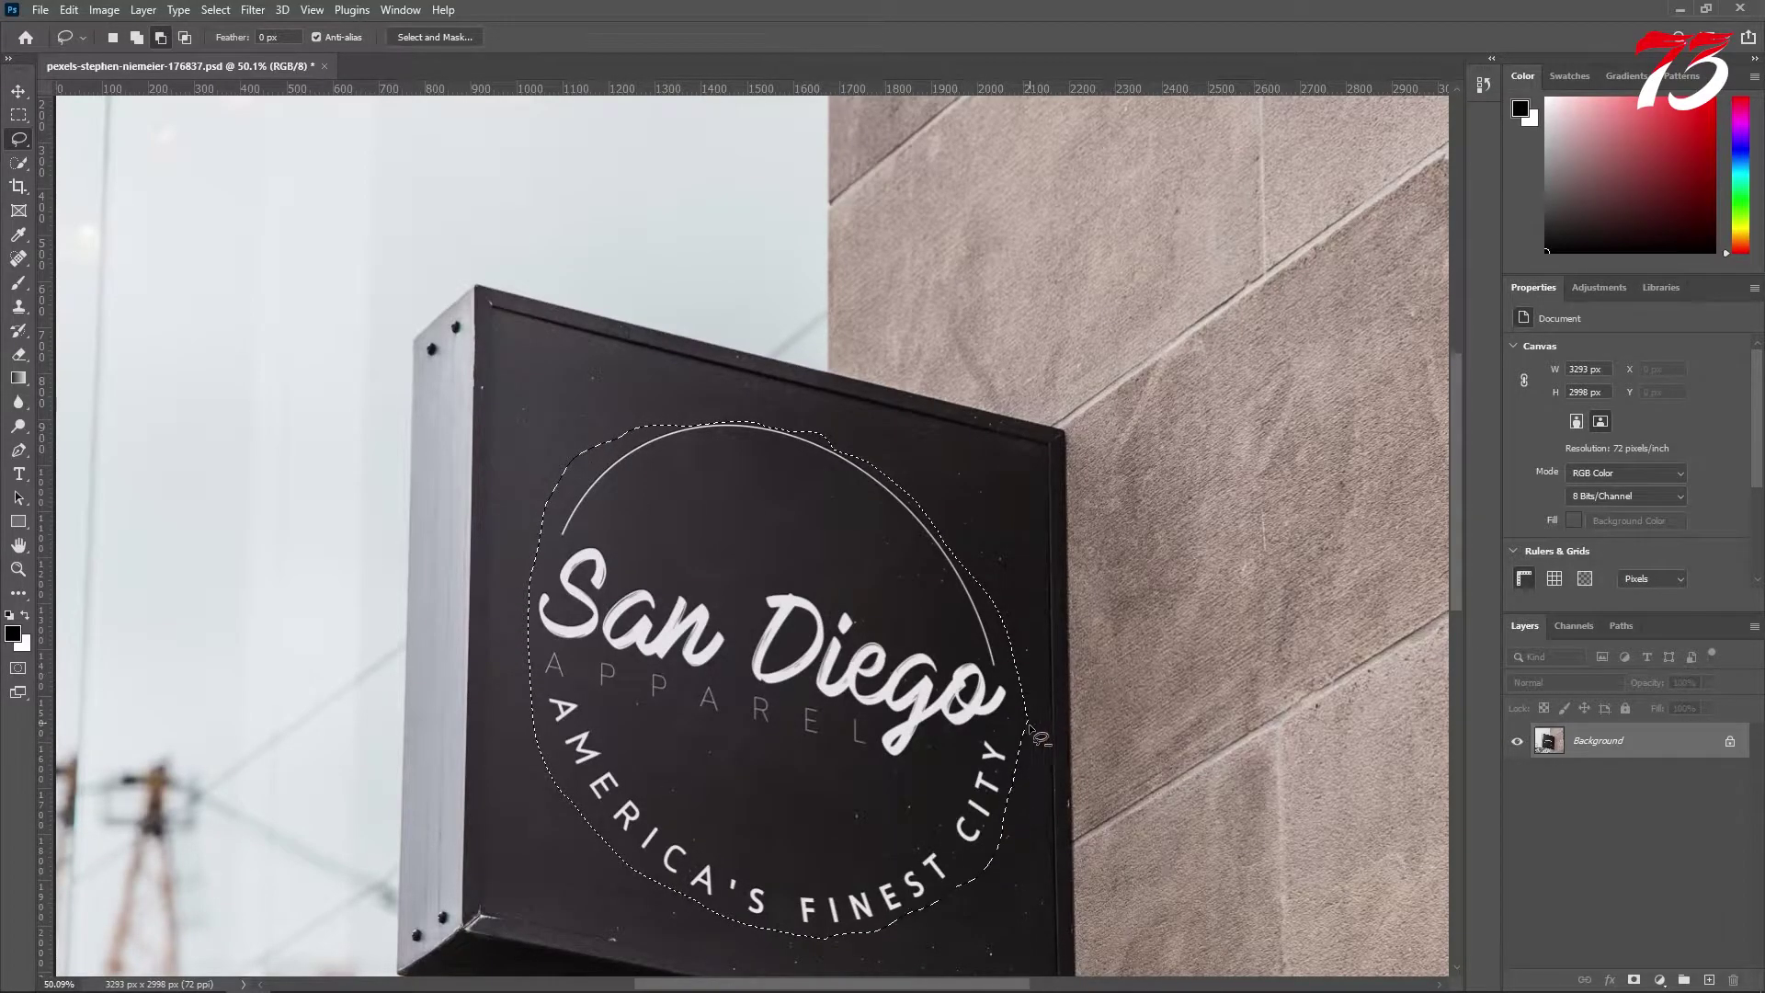
{"action": "scroll", "coordinate": [1039, 728], "scroll_direction": "up", "scroll_amount": 1}
{"action": "scroll", "coordinate": [885, 740], "scroll_direction": "up", "scroll_amount": 2}
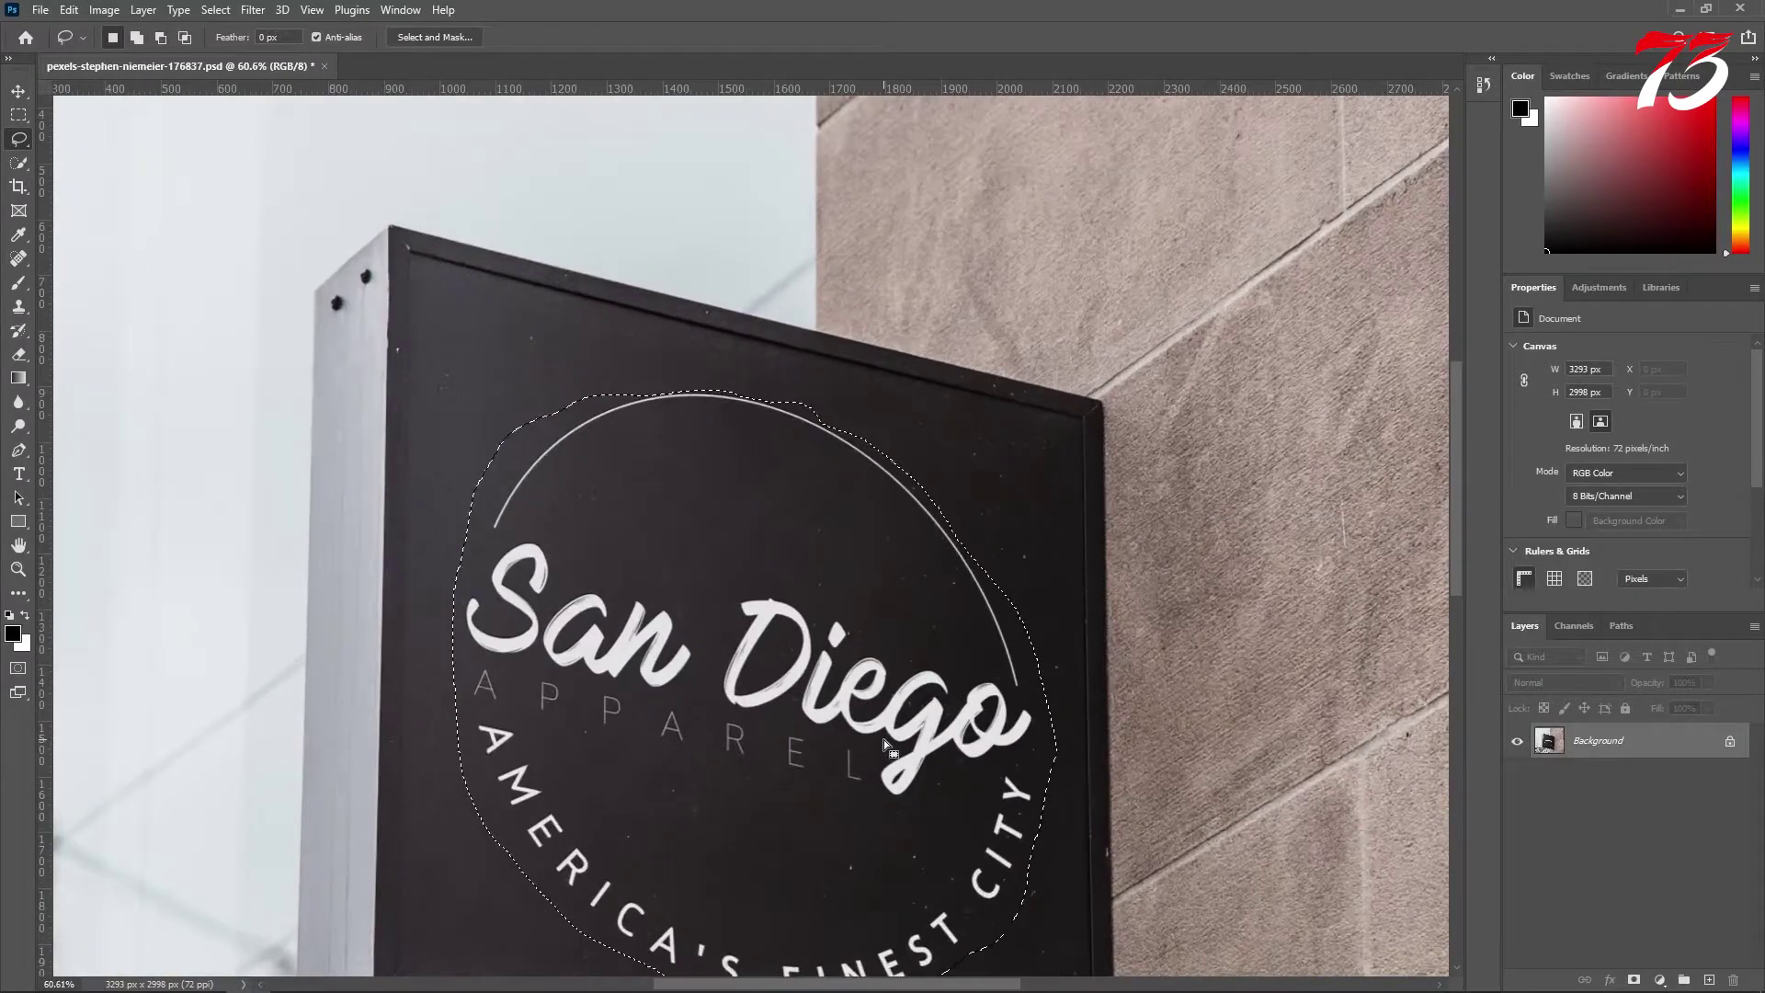
{"action": "scroll", "coordinate": [836, 721], "scroll_direction": "down", "scroll_amount": 2}
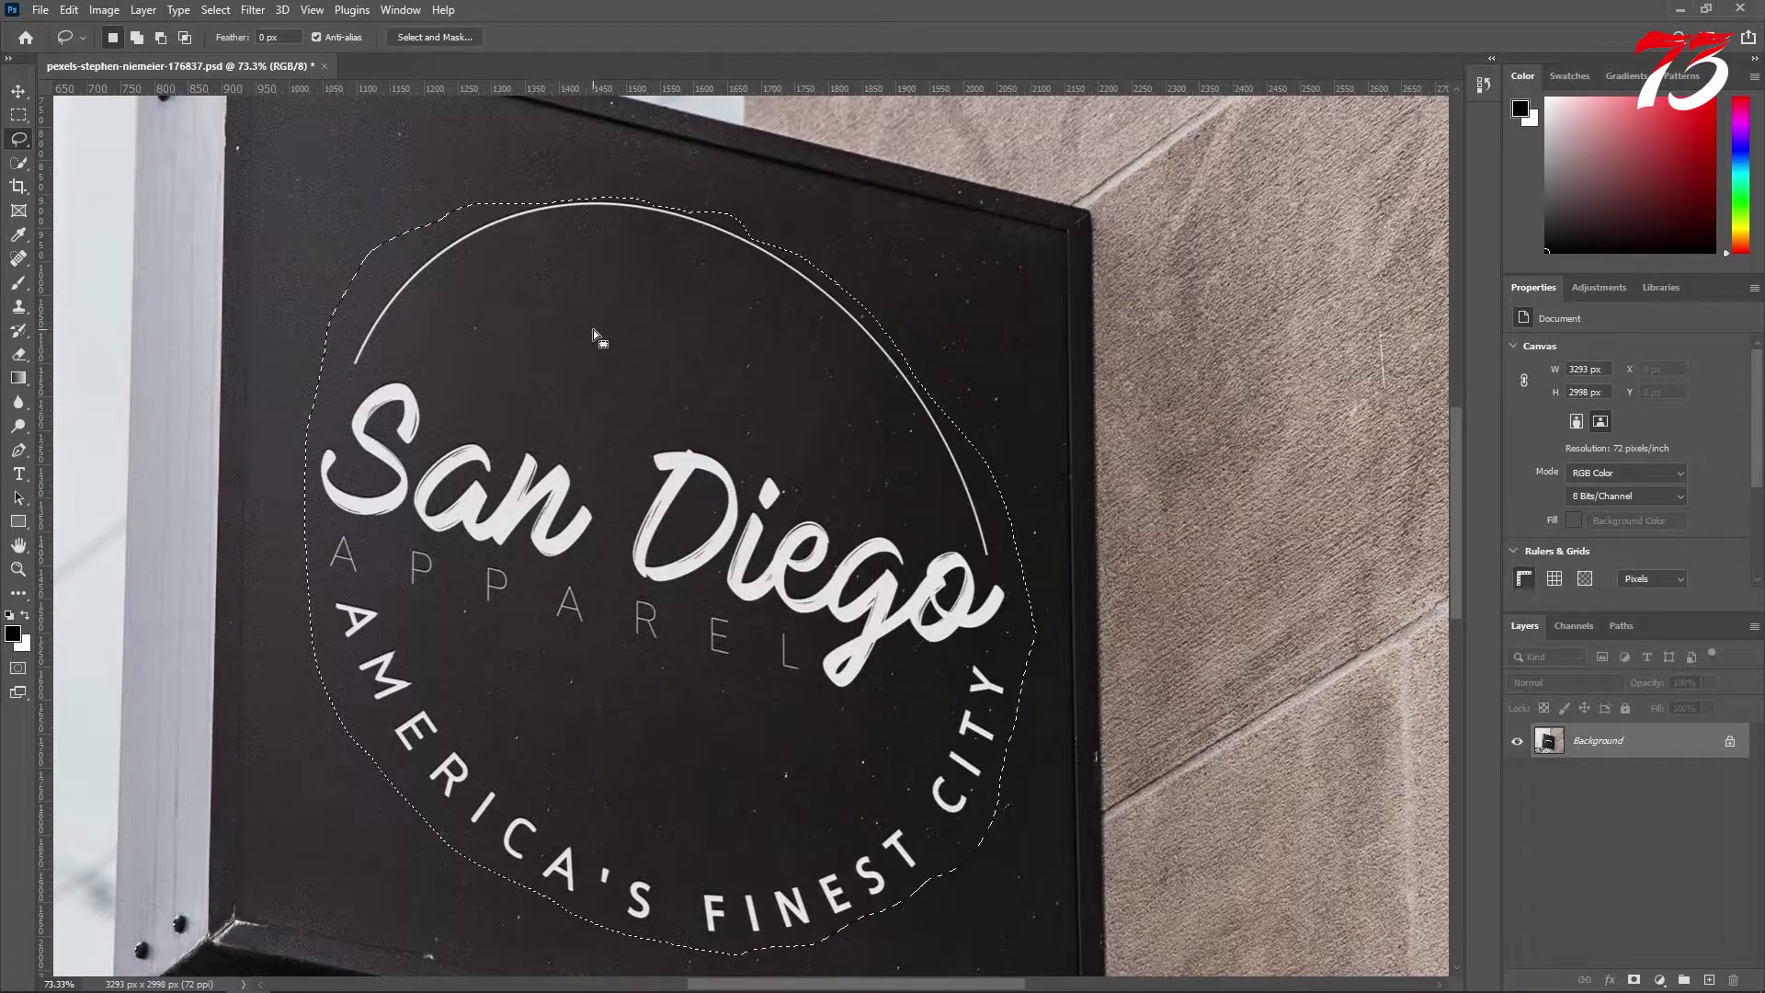
Subtract the empty sign areas above and below the San Diego Apparel lettering from the lasso selection.
{"action": "key", "text": "alt"}
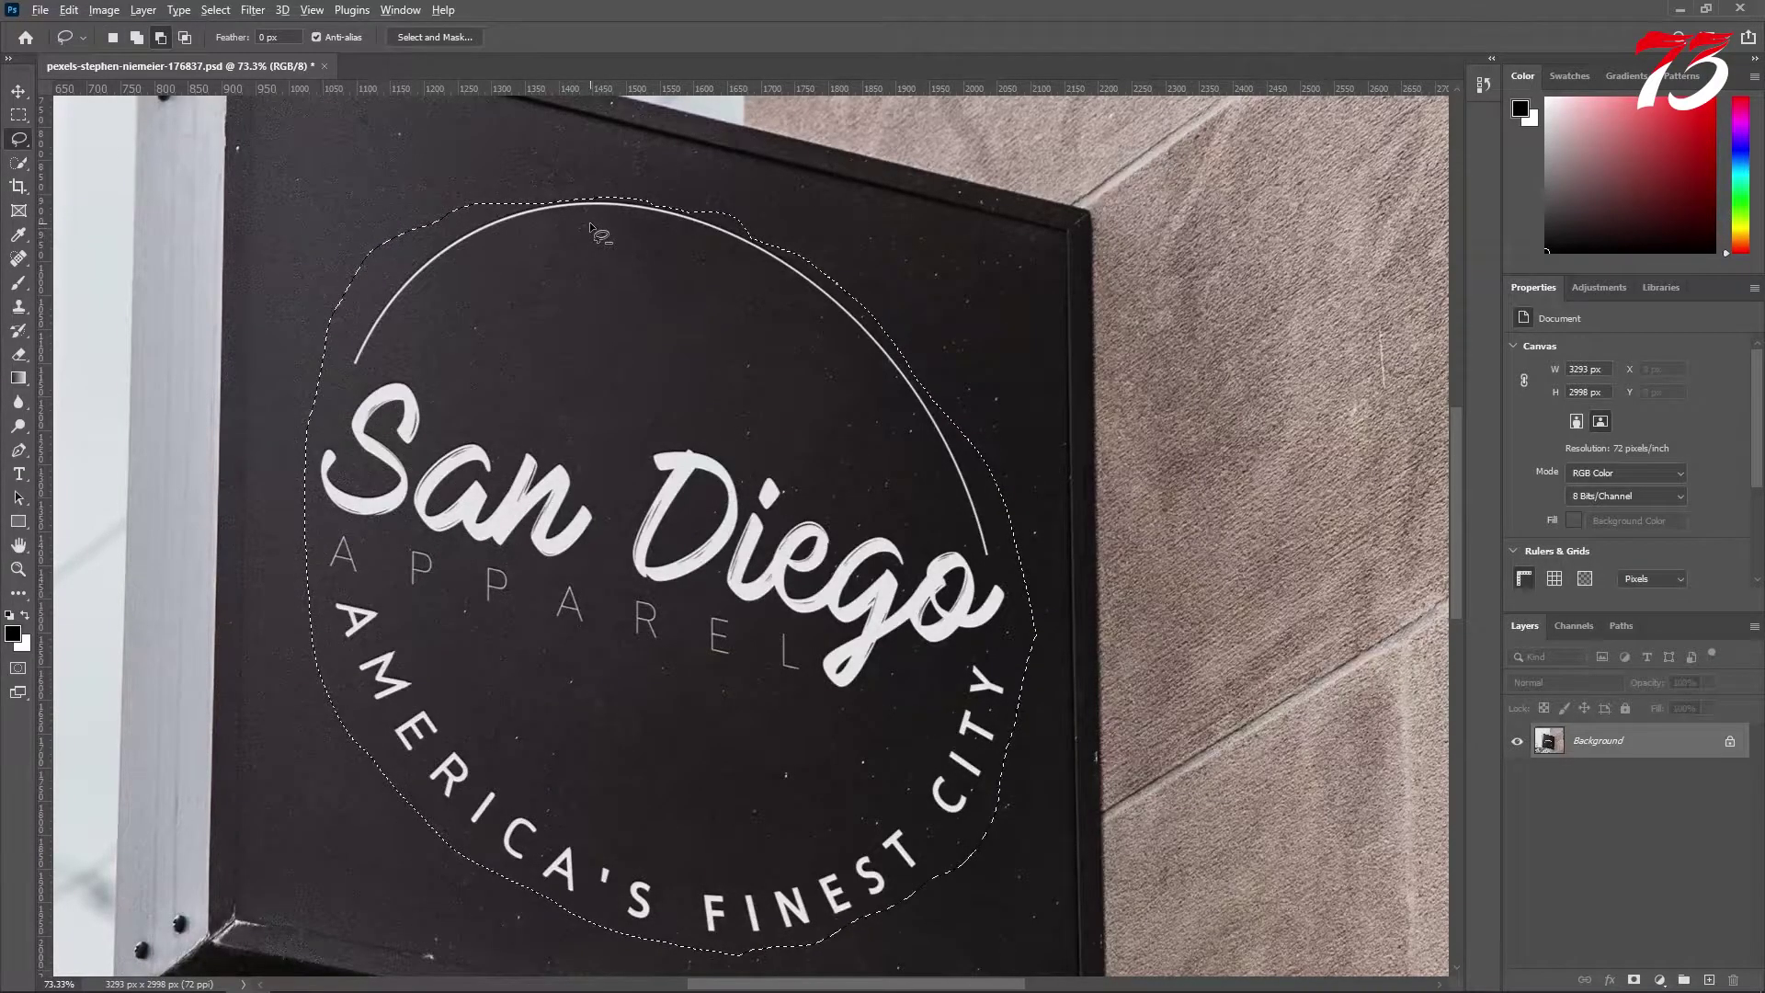
{"action": "mouse_move", "coordinate": [589, 222]}
{"action": "left_mouse_down"}
{"action": "mouse_move", "coordinate": [434, 297]}
{"action": "mouse_move", "coordinate": [416, 359]}
{"action": "mouse_move", "coordinate": [448, 417]}
{"action": "mouse_move", "coordinate": [560, 434]}
{"action": "mouse_move", "coordinate": [621, 476]}
{"action": "mouse_move", "coordinate": [665, 434]}
{"action": "mouse_move", "coordinate": [750, 469]}
{"action": "mouse_move", "coordinate": [803, 464]}
{"action": "mouse_move", "coordinate": [801, 509]}
{"action": "mouse_move", "coordinate": [951, 529]}
{"action": "mouse_move", "coordinate": [898, 414]}
{"action": "mouse_move", "coordinate": [843, 350]}
{"action": "mouse_move", "coordinate": [752, 283]}
{"action": "mouse_move", "coordinate": [589, 222]}
{"action": "left_mouse_up"}
{"action": "mouse_move", "coordinate": [395, 613]}
{"action": "left_mouse_down"}
{"action": "mouse_move", "coordinate": [495, 751]}
{"action": "mouse_move", "coordinate": [727, 877]}
{"action": "mouse_move", "coordinate": [833, 850]}
{"action": "mouse_move", "coordinate": [895, 806]}
{"action": "mouse_move", "coordinate": [943, 695]}
{"action": "mouse_move", "coordinate": [904, 650]}
{"action": "mouse_move", "coordinate": [830, 700]}
{"action": "mouse_move", "coordinate": [395, 610]}
{"action": "left_mouse_up"}
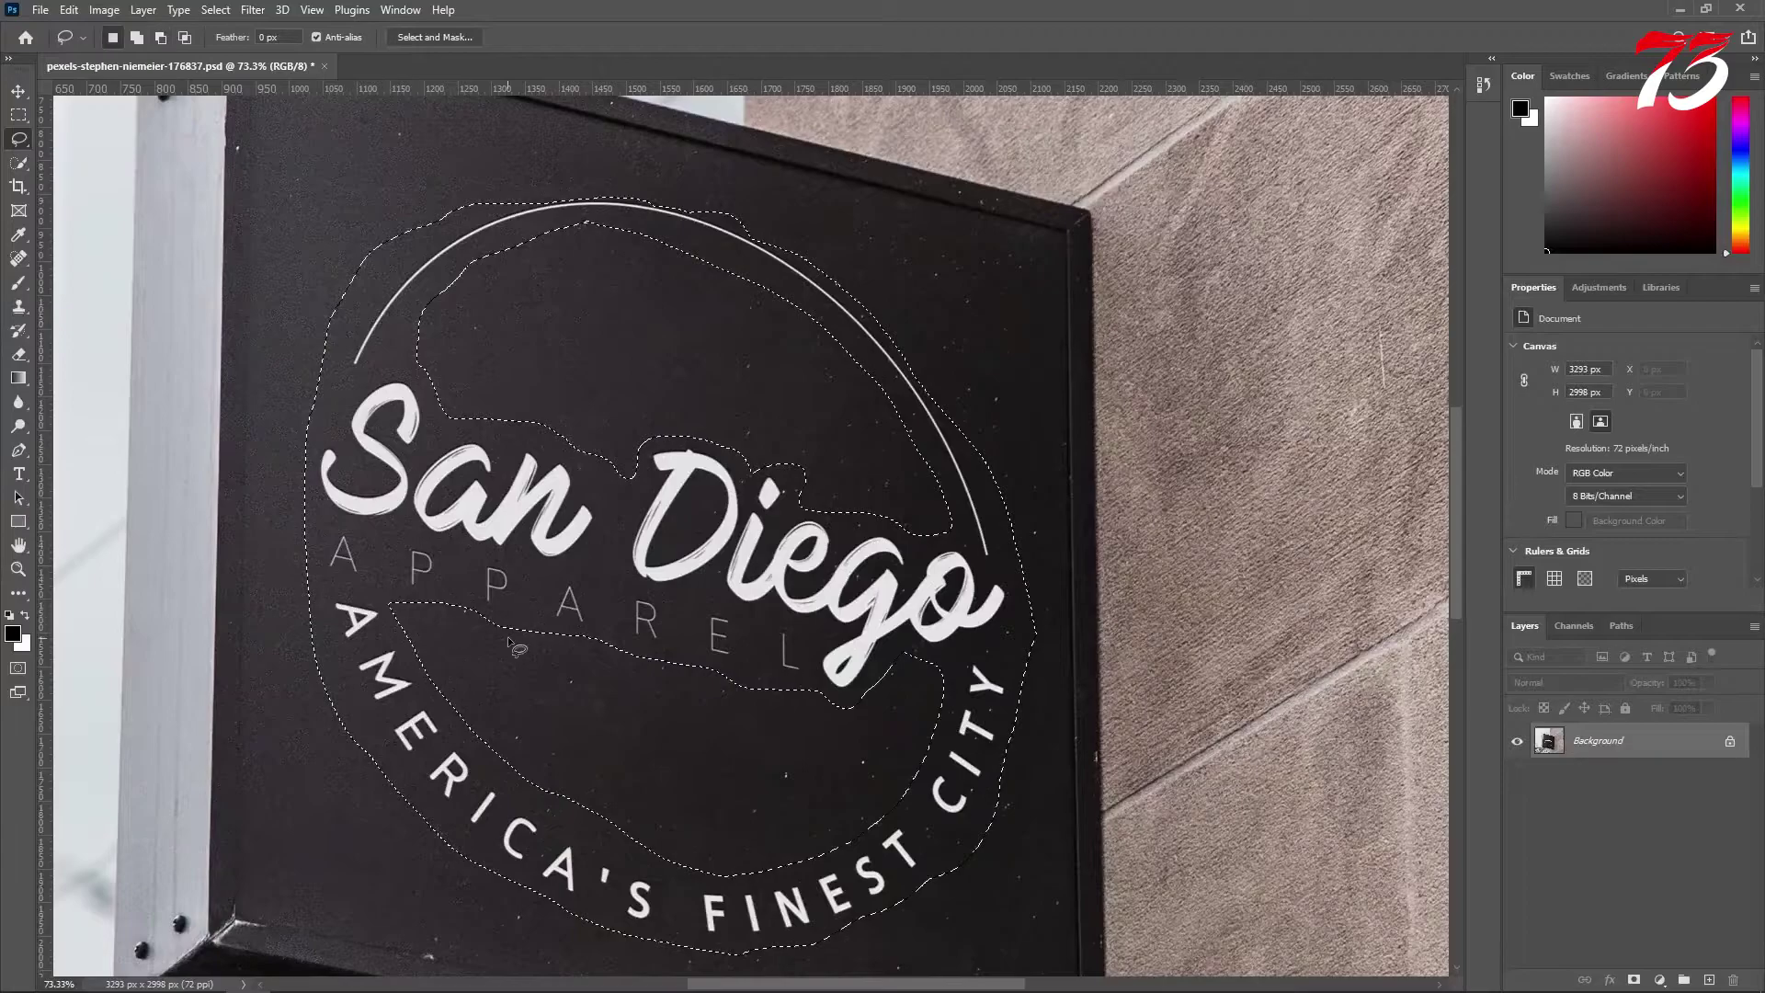
{"action": "scroll", "coordinate": [500, 586], "scroll_direction": "down", "scroll_amount": 3}
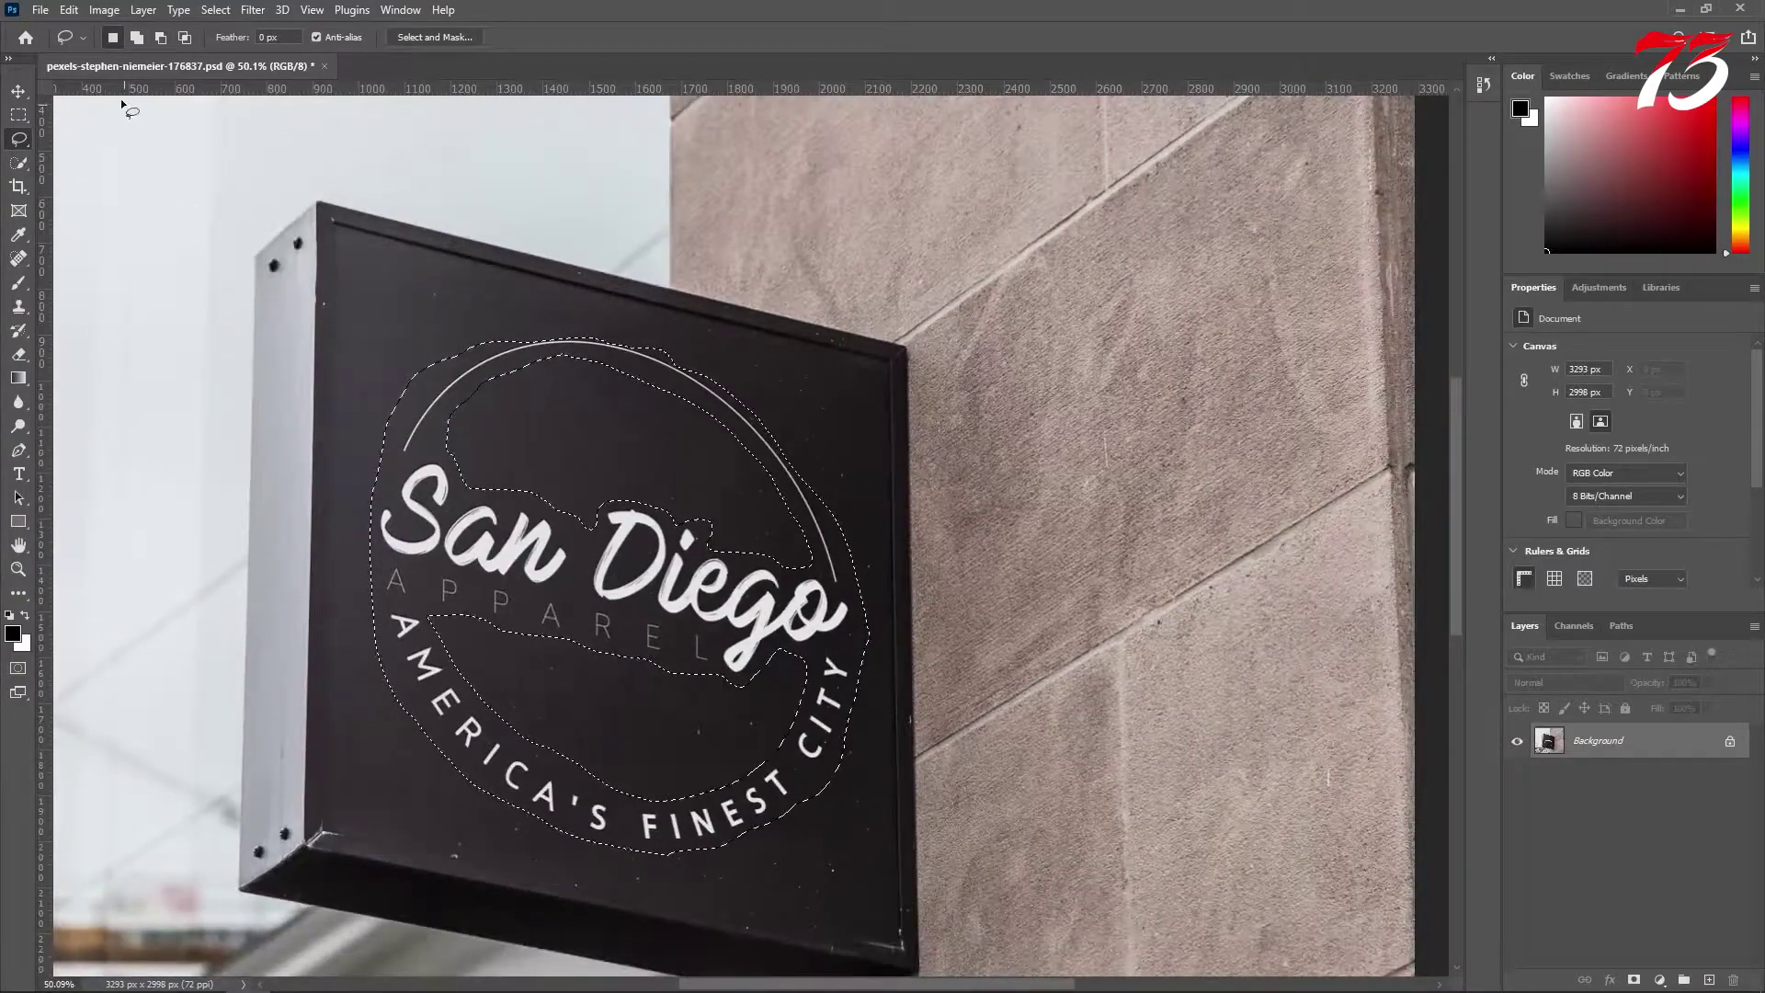
Start Content-Aware Fill on the selection and limit the sampling area to the sign's front face, erasing it from the background and underside.
{"action": "left_click", "coordinate": [68, 9]}
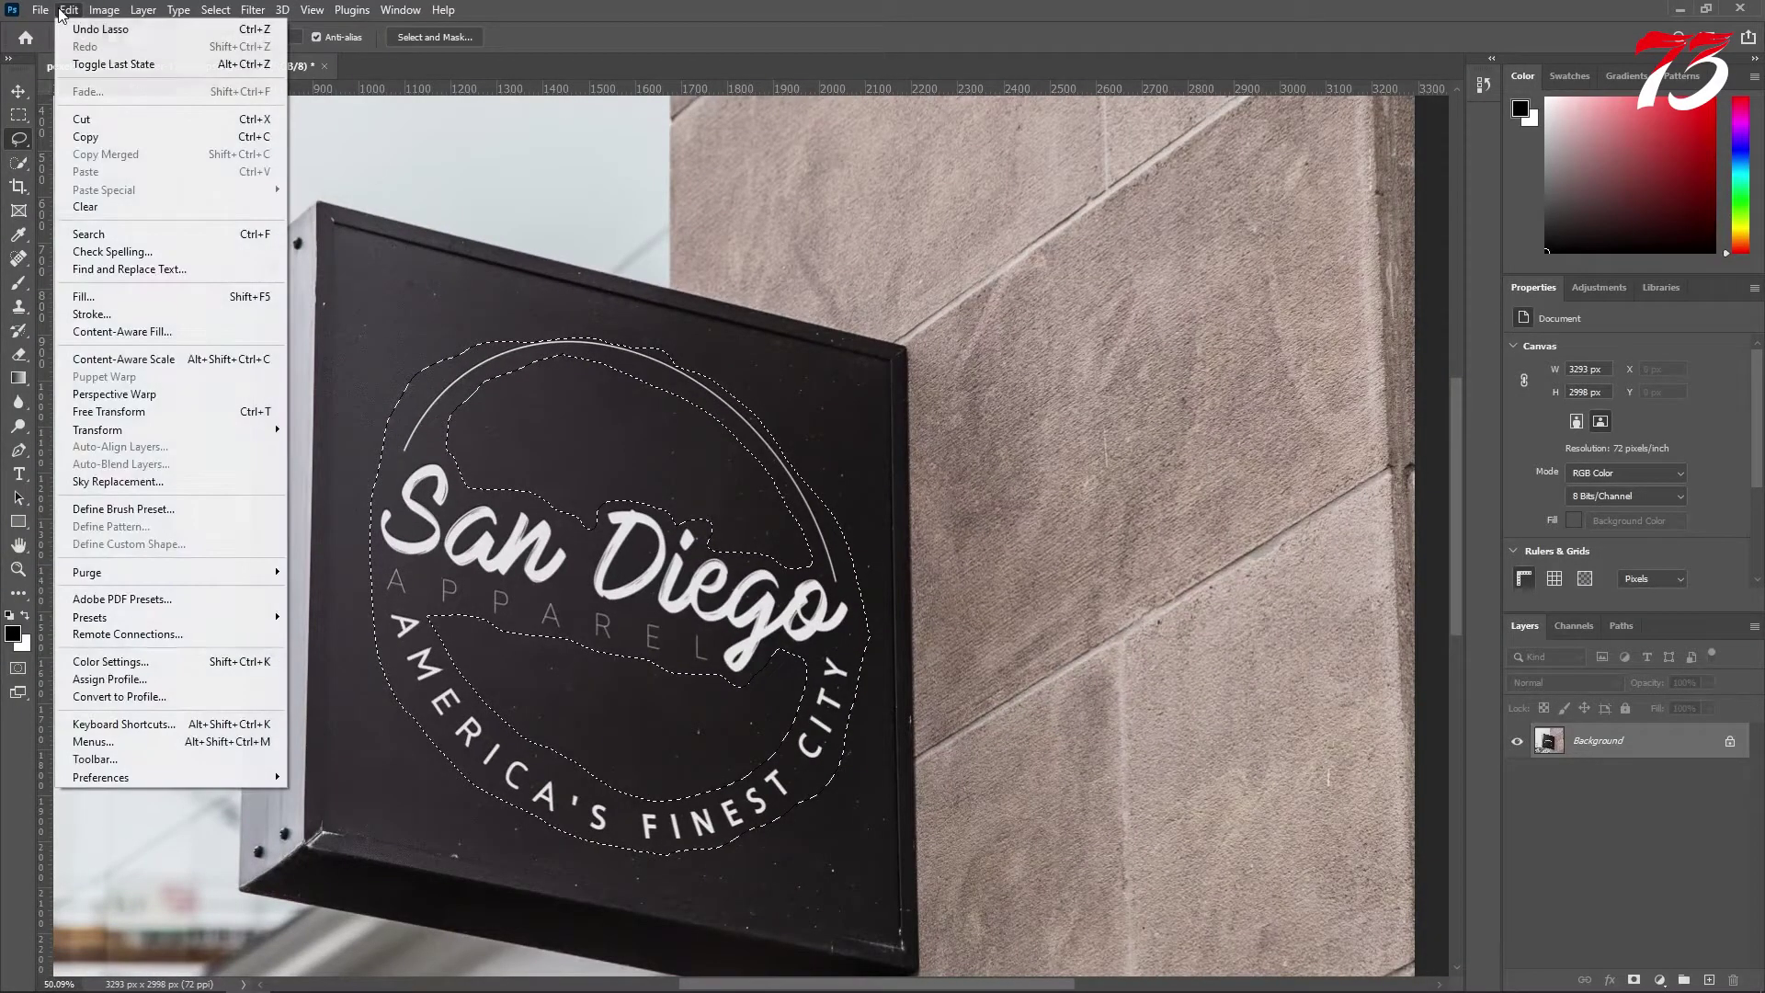
{"action": "left_click", "coordinate": [127, 331]}
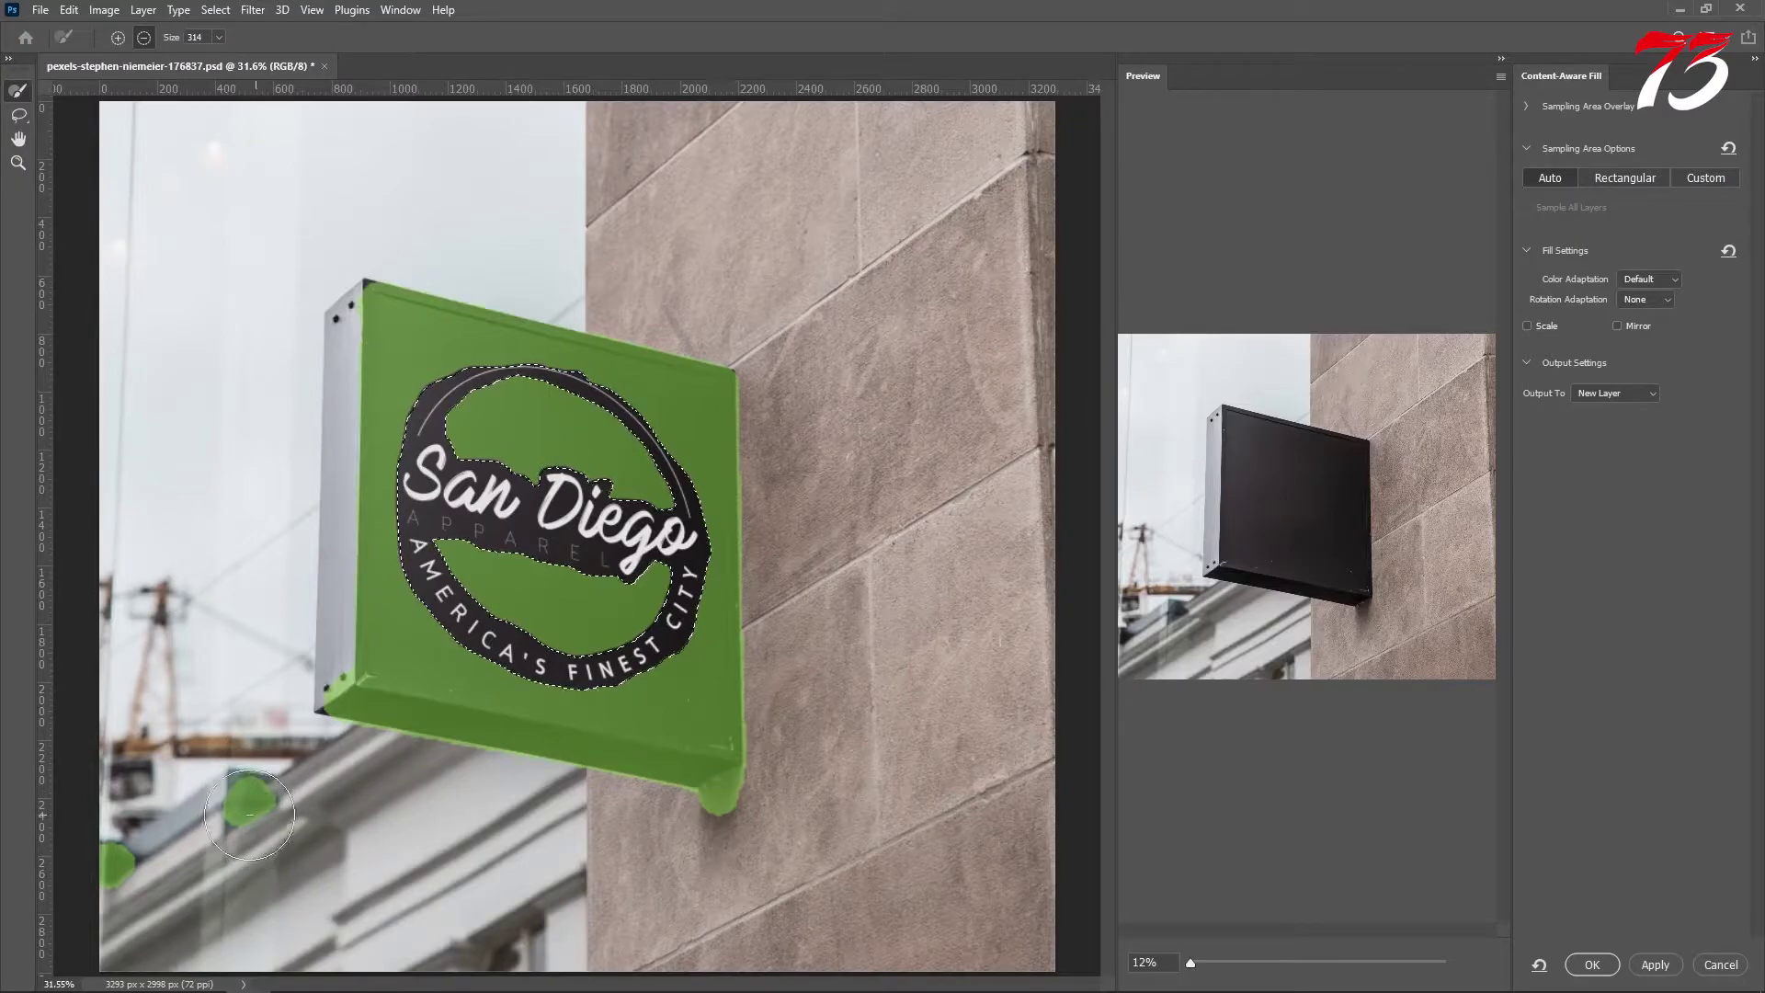
{"action": "mouse_move", "coordinate": [249, 806]}
{"action": "left_mouse_down"}
{"action": "mouse_move", "coordinate": [241, 841]}
{"action": "mouse_move", "coordinate": [87, 869]}
{"action": "mouse_move", "coordinate": [105, 869]}
{"action": "left_mouse_up"}
{"action": "mouse_move", "coordinate": [317, 726]}
{"action": "left_mouse_down"}
{"action": "mouse_move", "coordinate": [308, 712]}
{"action": "mouse_move", "coordinate": [520, 773]}
{"action": "mouse_move", "coordinate": [735, 798]}
{"action": "left_mouse_up"}
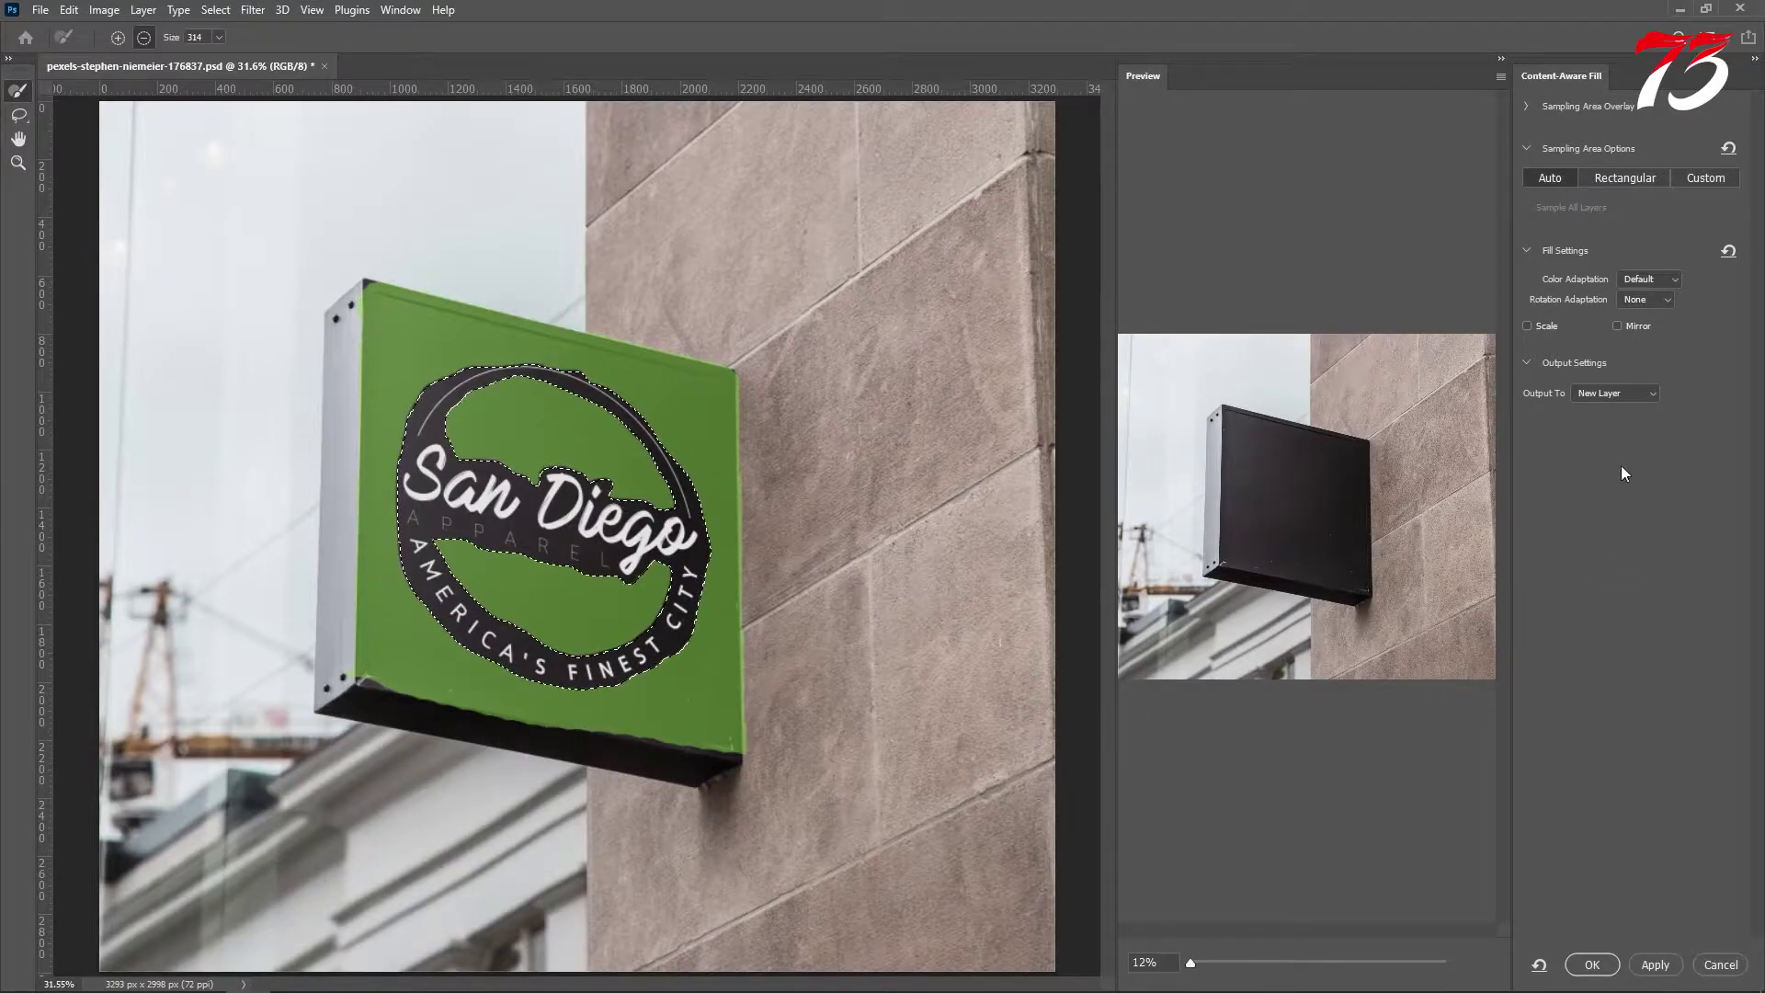
Output the content-aware fill to a new layer, deselect, and toggle that layer's visibility to compare the logo removal.
{"action": "left_click", "coordinate": [1618, 392]}
{"action": "left_click", "coordinate": [1611, 423]}
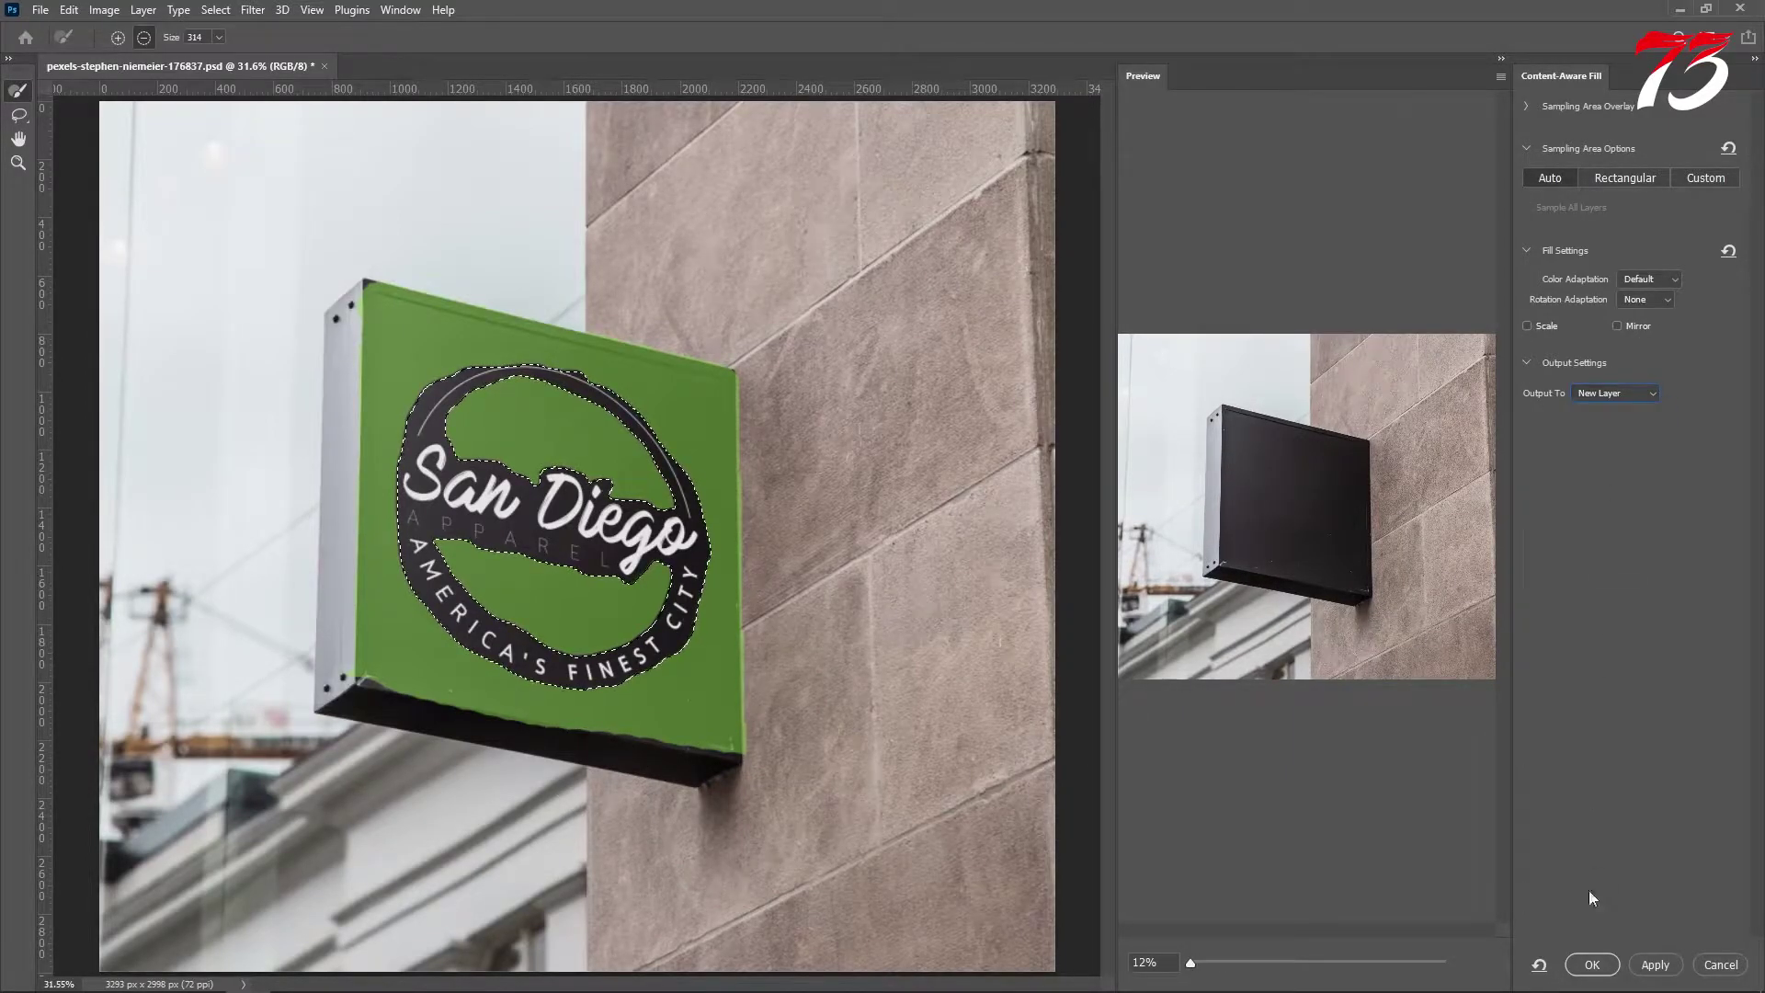
{"action": "left_click", "coordinate": [1594, 964]}
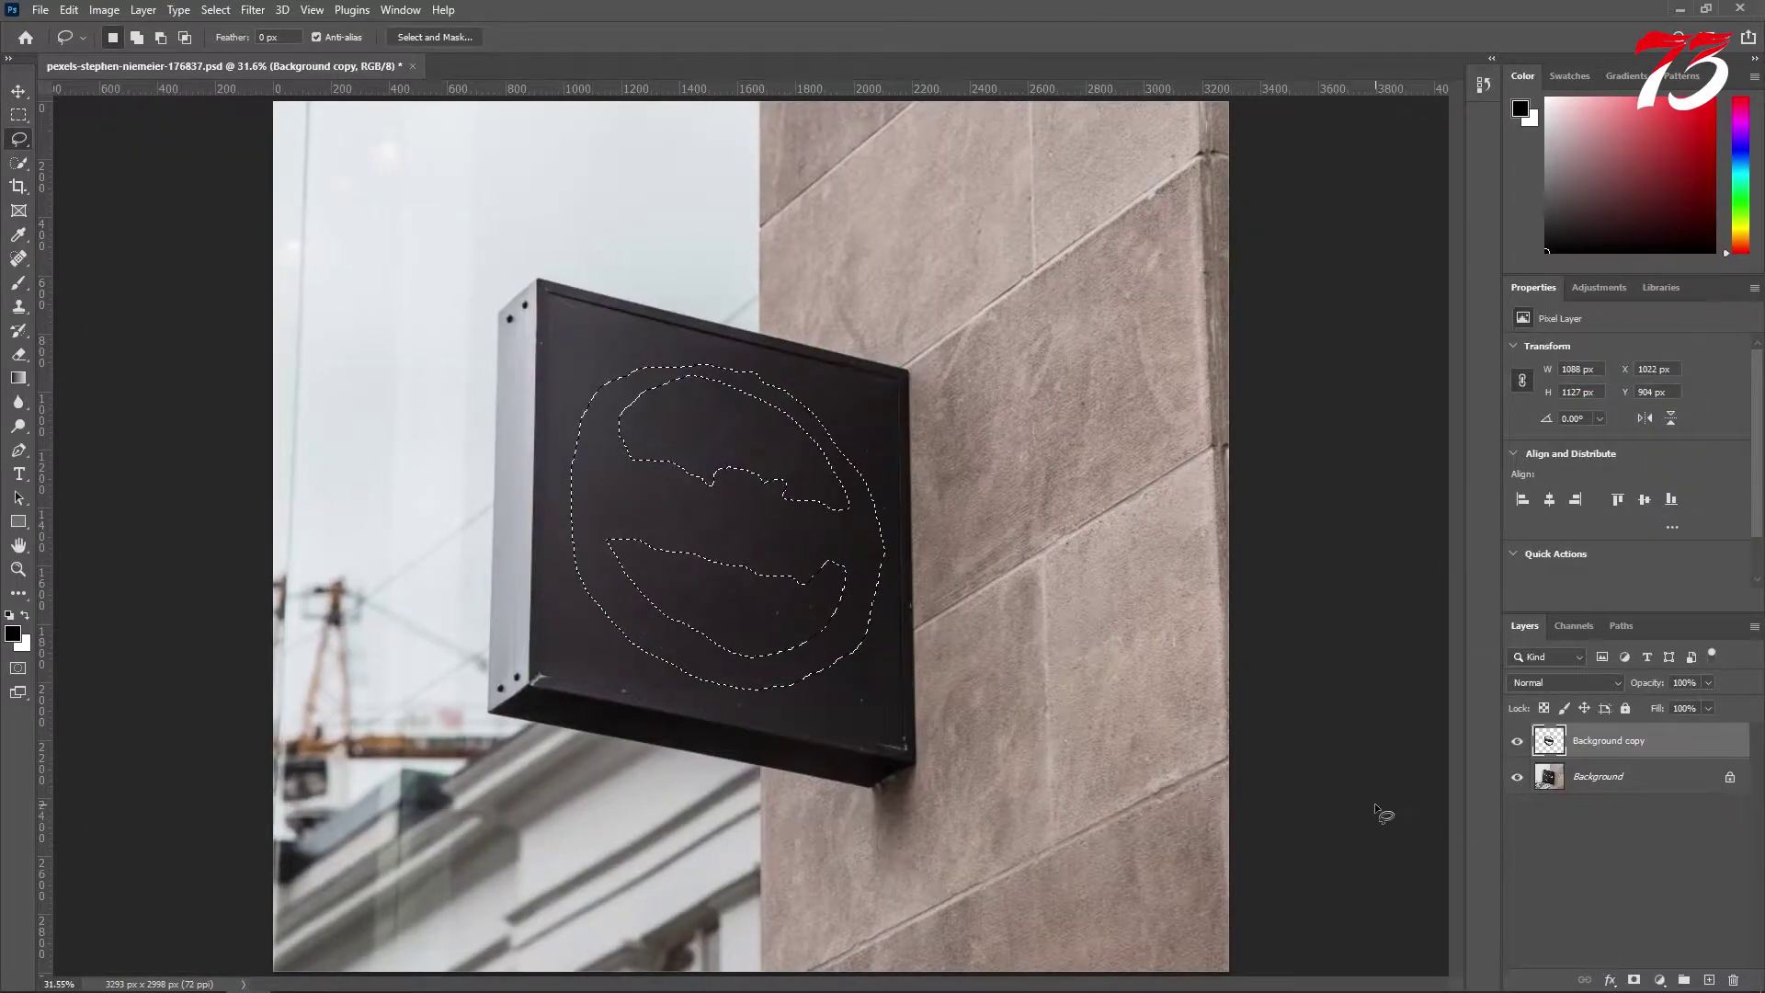
{"action": "key", "text": "ctrl+d"}
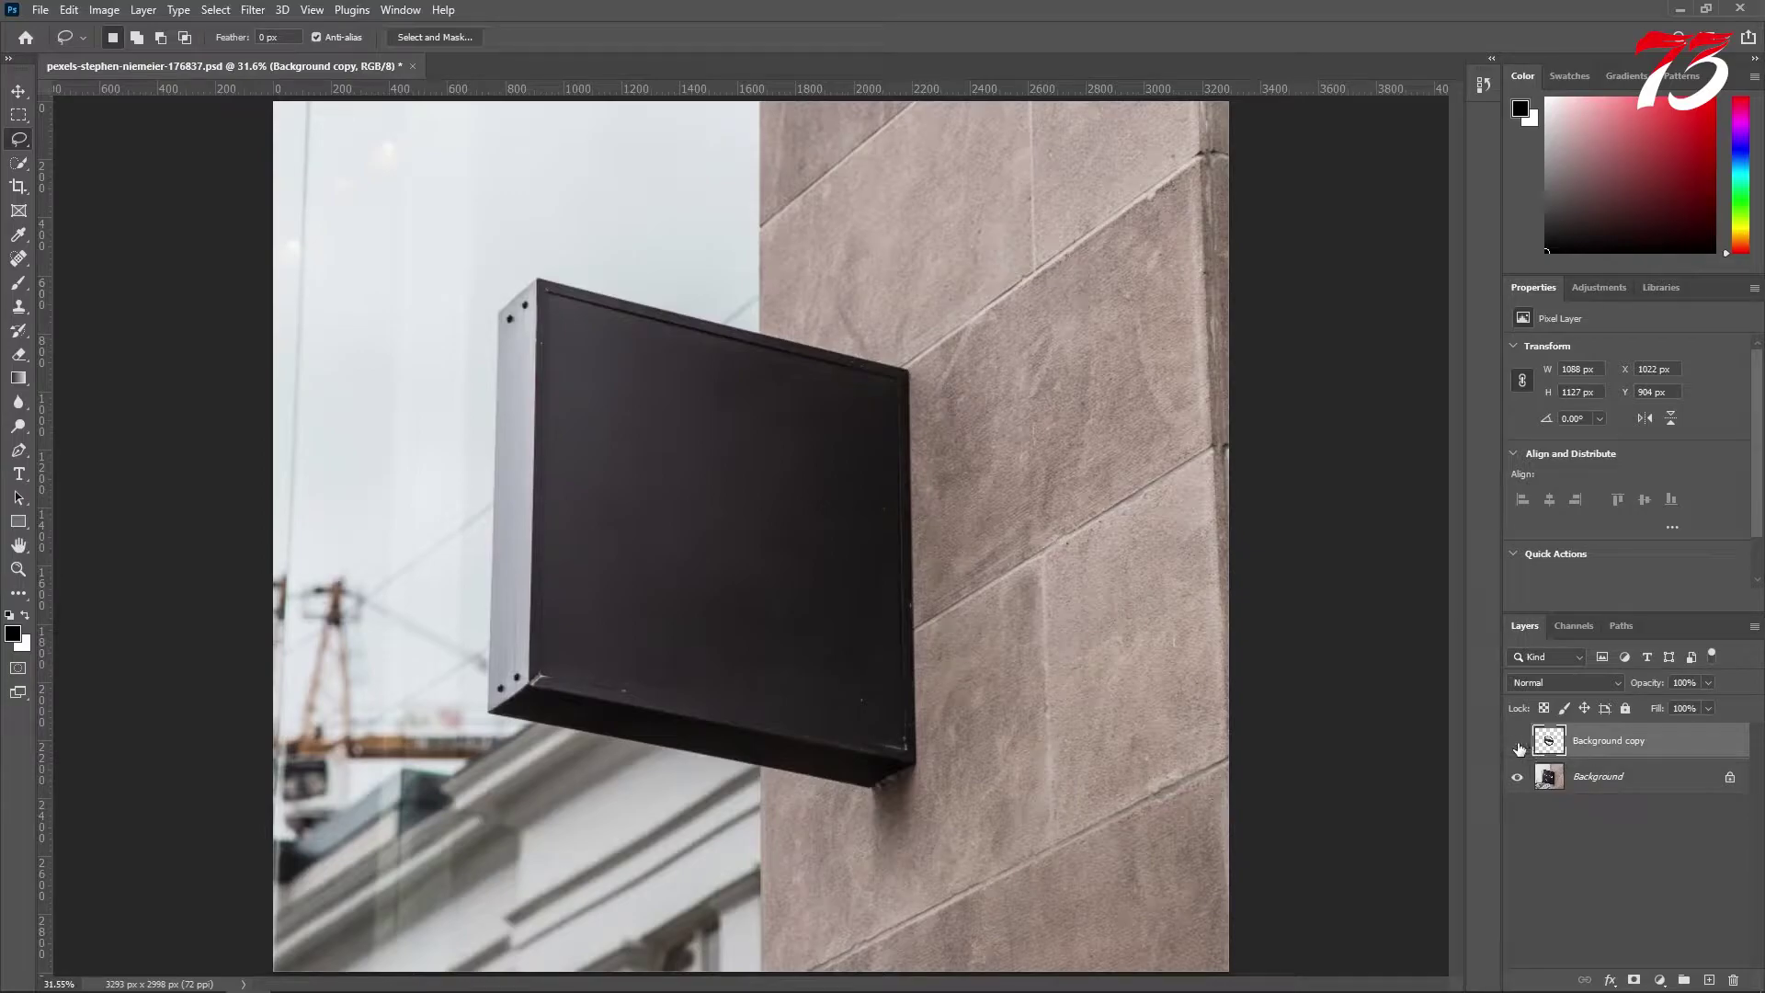
{"action": "left_click", "coordinate": [1518, 743]}
{"action": "left_click", "coordinate": [1518, 743]}
{"action": "scroll", "coordinate": [664, 513], "scroll_direction": "up", "scroll_amount": 3}
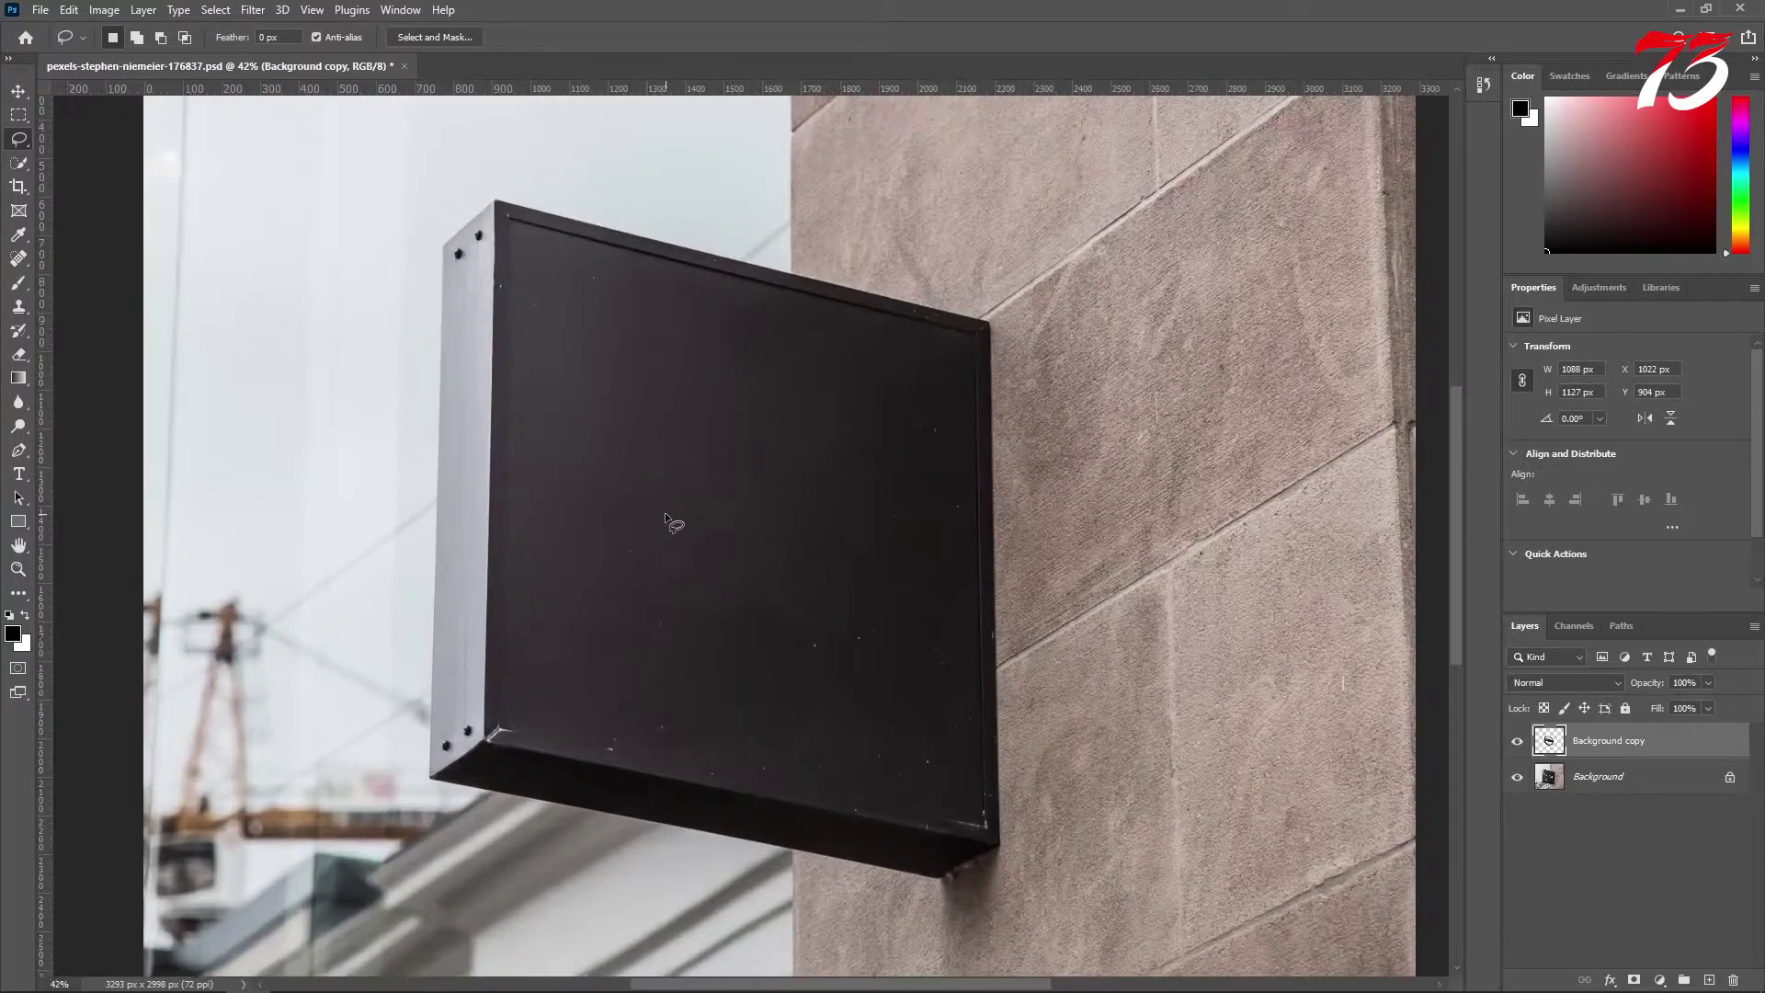
Outline the sign's inner front panel with a four-corner Polygonal Lasso selection along the inside of its frame.
{"action": "left_click", "coordinate": [19, 91]}
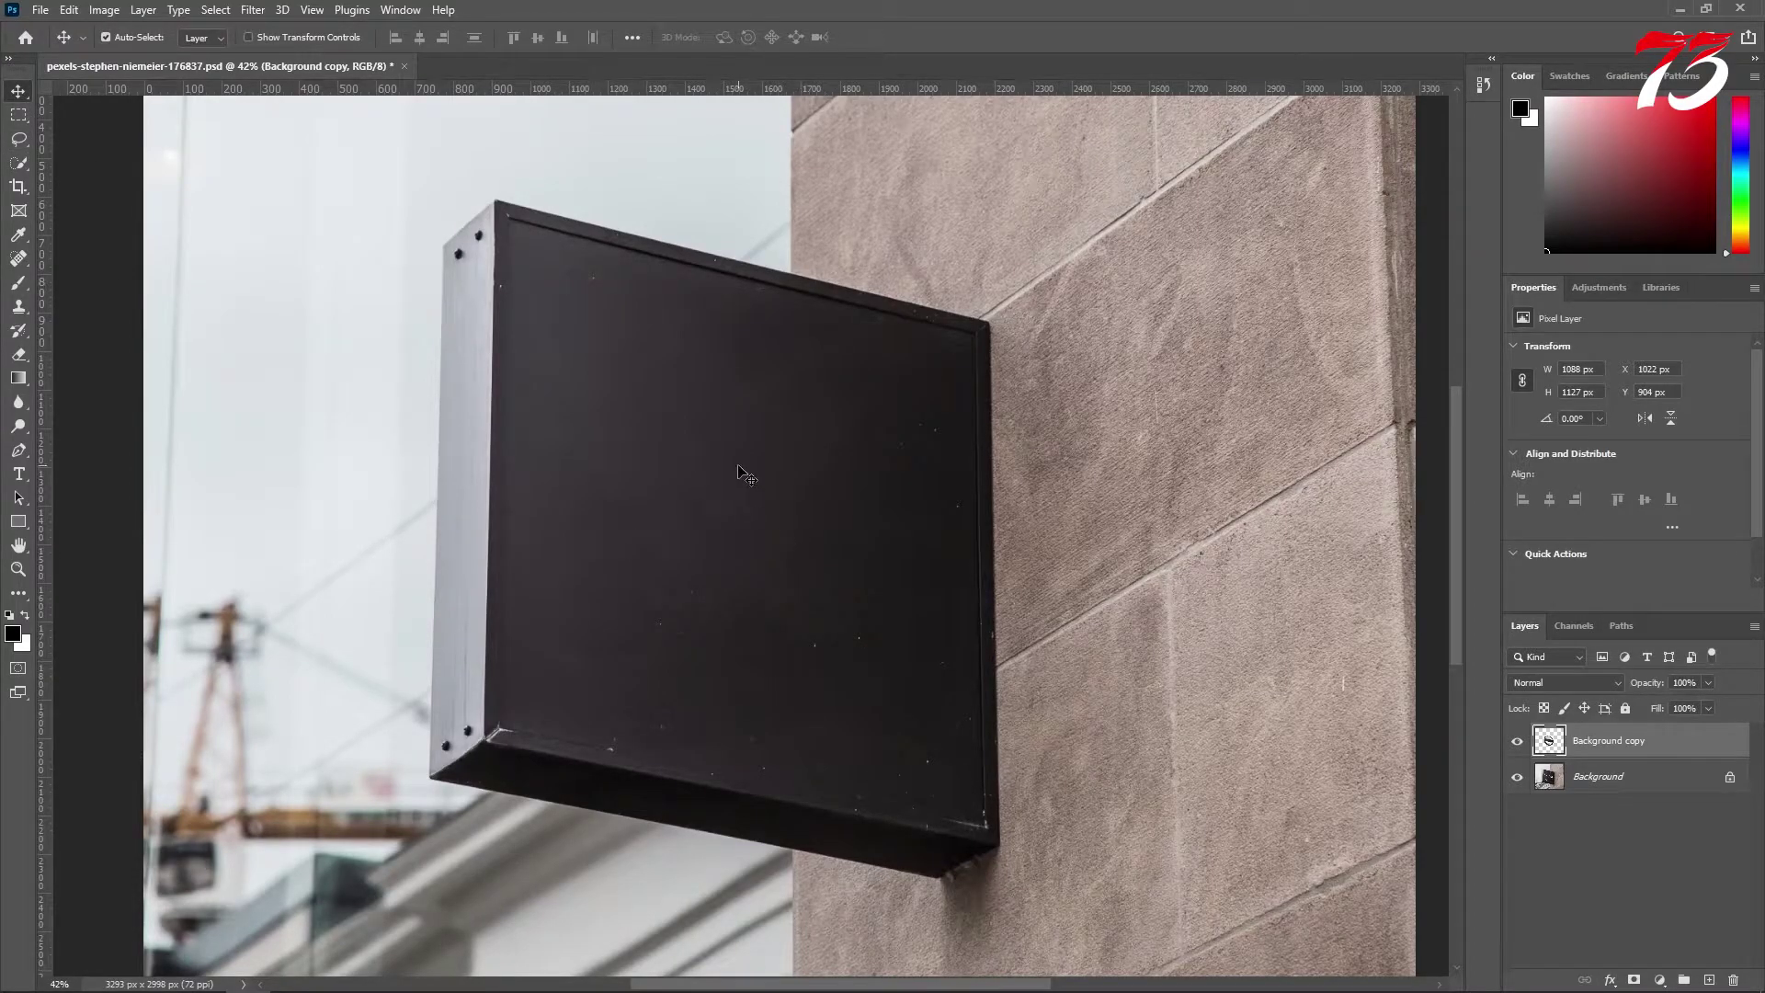
{"action": "scroll", "coordinate": [739, 471], "scroll_direction": "up", "scroll_amount": 2}
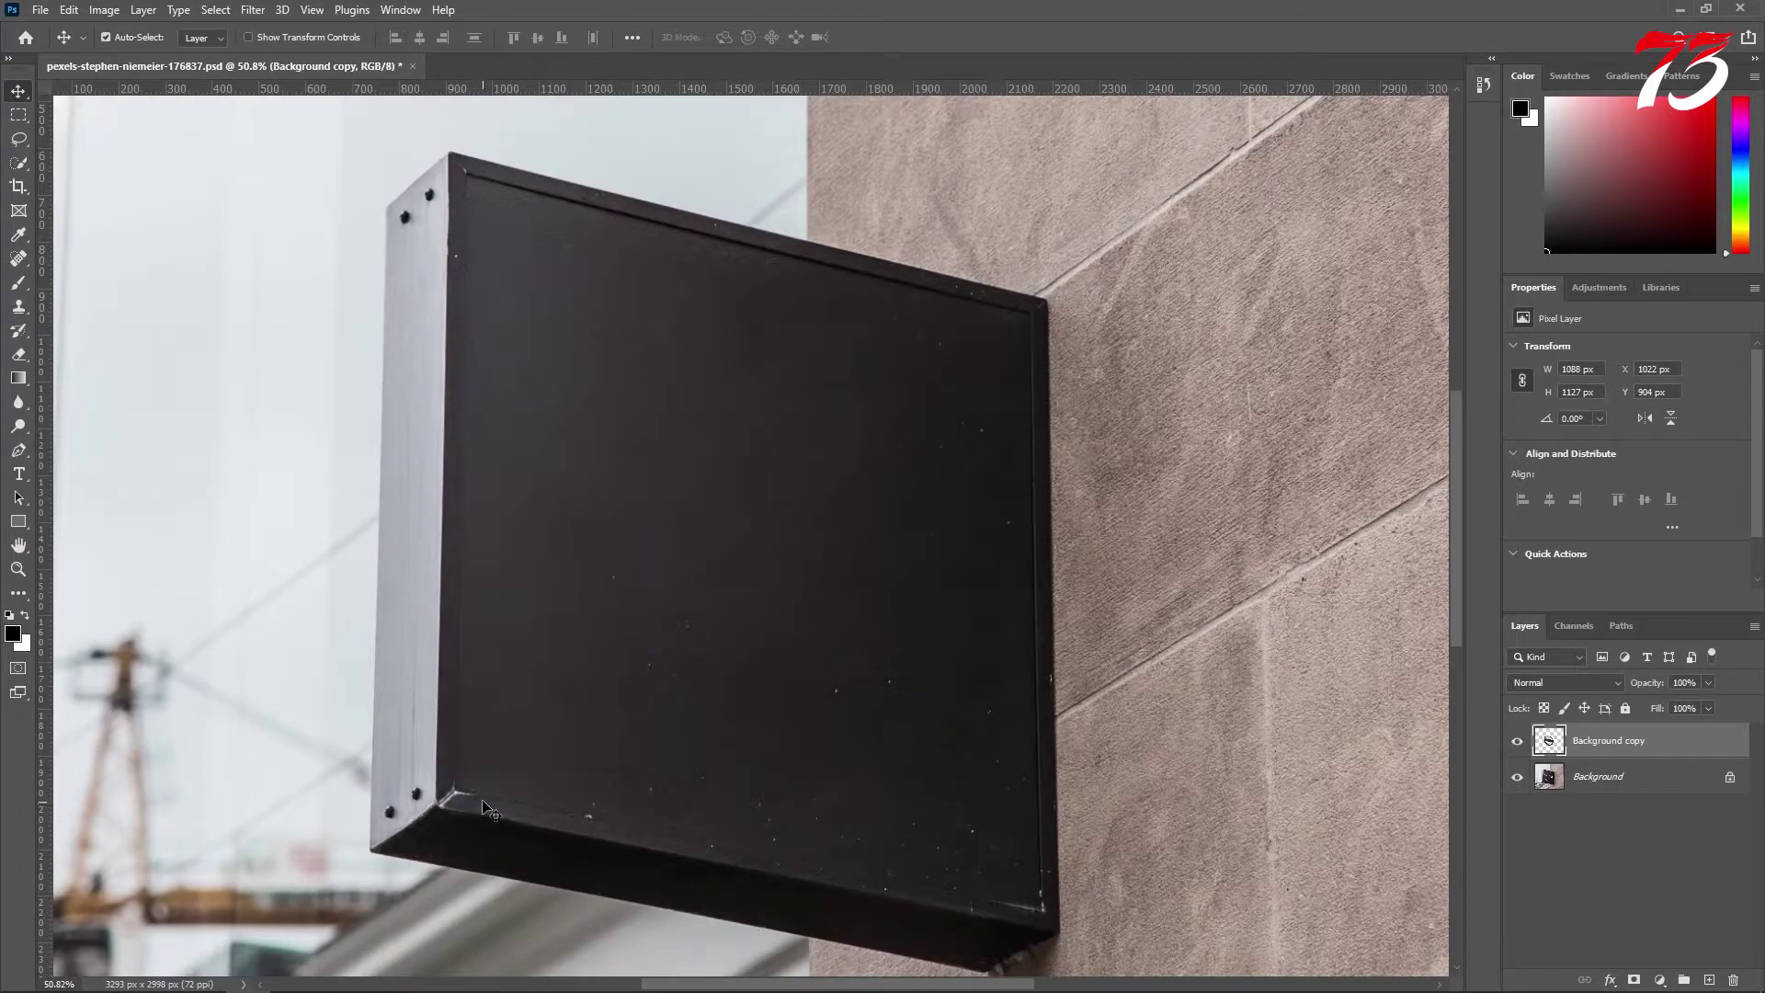
{"action": "left_click", "coordinate": [18, 140]}
{"action": "left_click", "coordinate": [79, 158]}
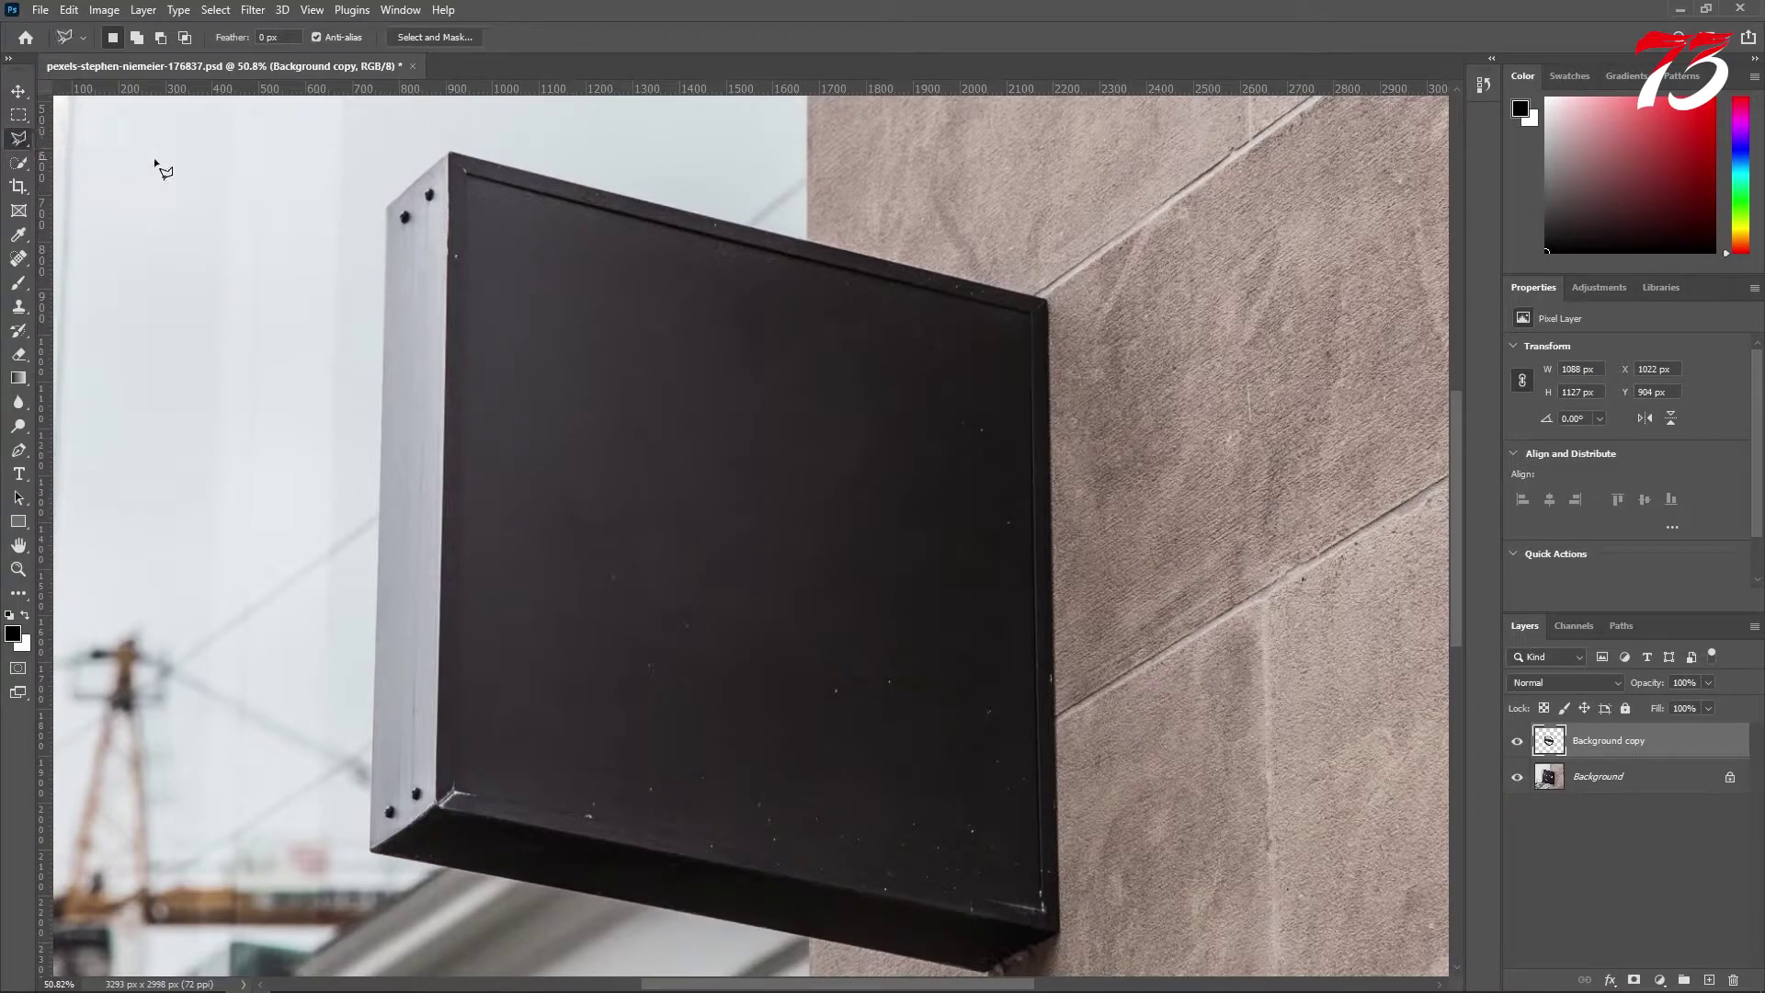
{"action": "left_click", "coordinate": [466, 175]}
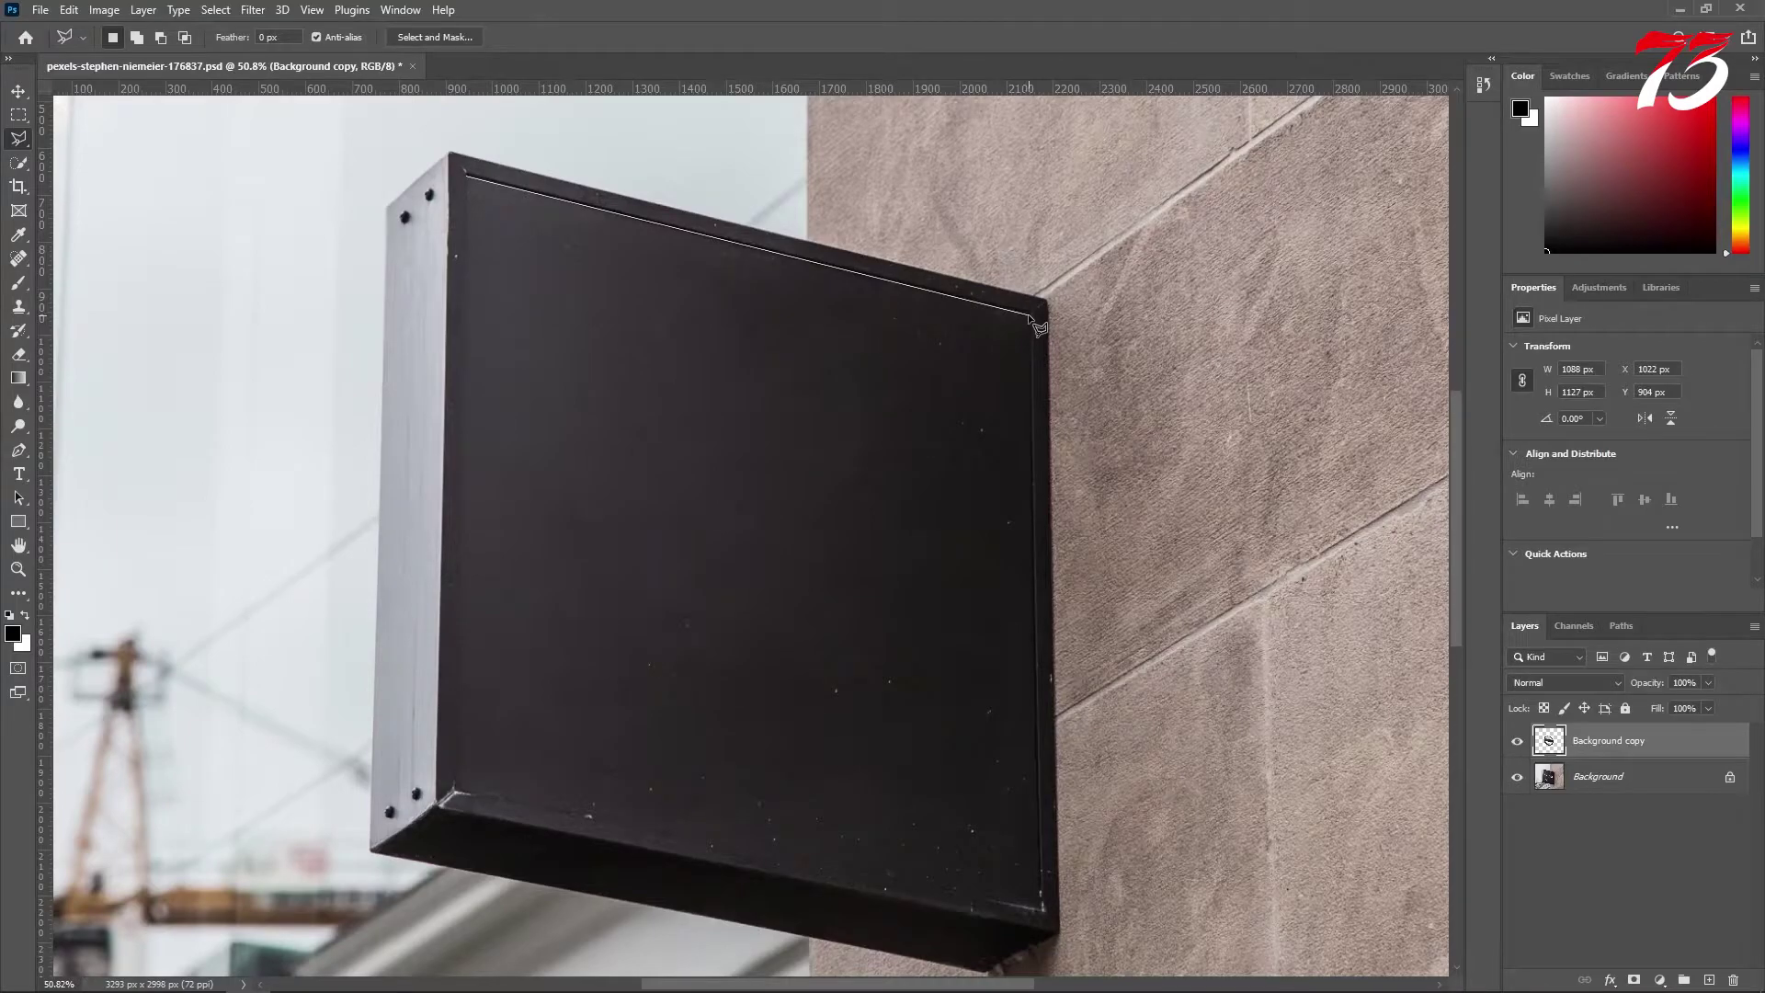
{"action": "left_click_drag", "start_coordinate": [1064, 862], "coordinate": [1015, 774]}
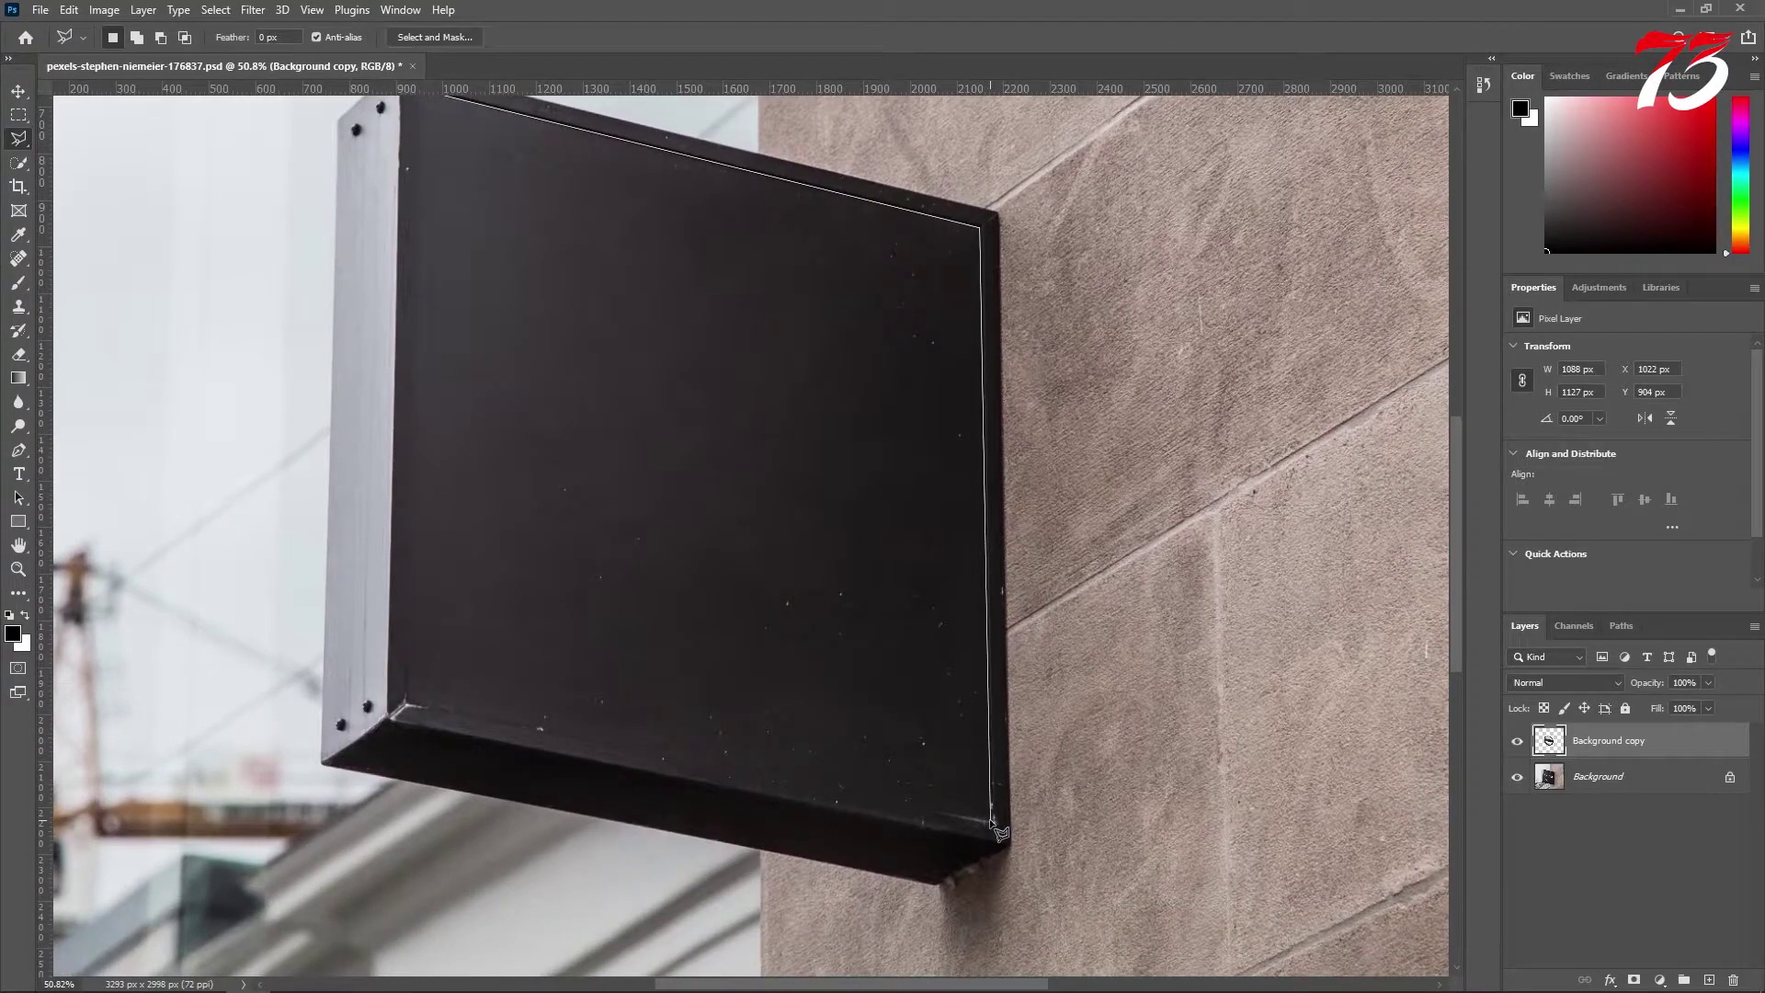
{"action": "left_click", "coordinate": [408, 705]}
{"action": "left_click_drag", "start_coordinate": [453, 527], "coordinate": [461, 575]}
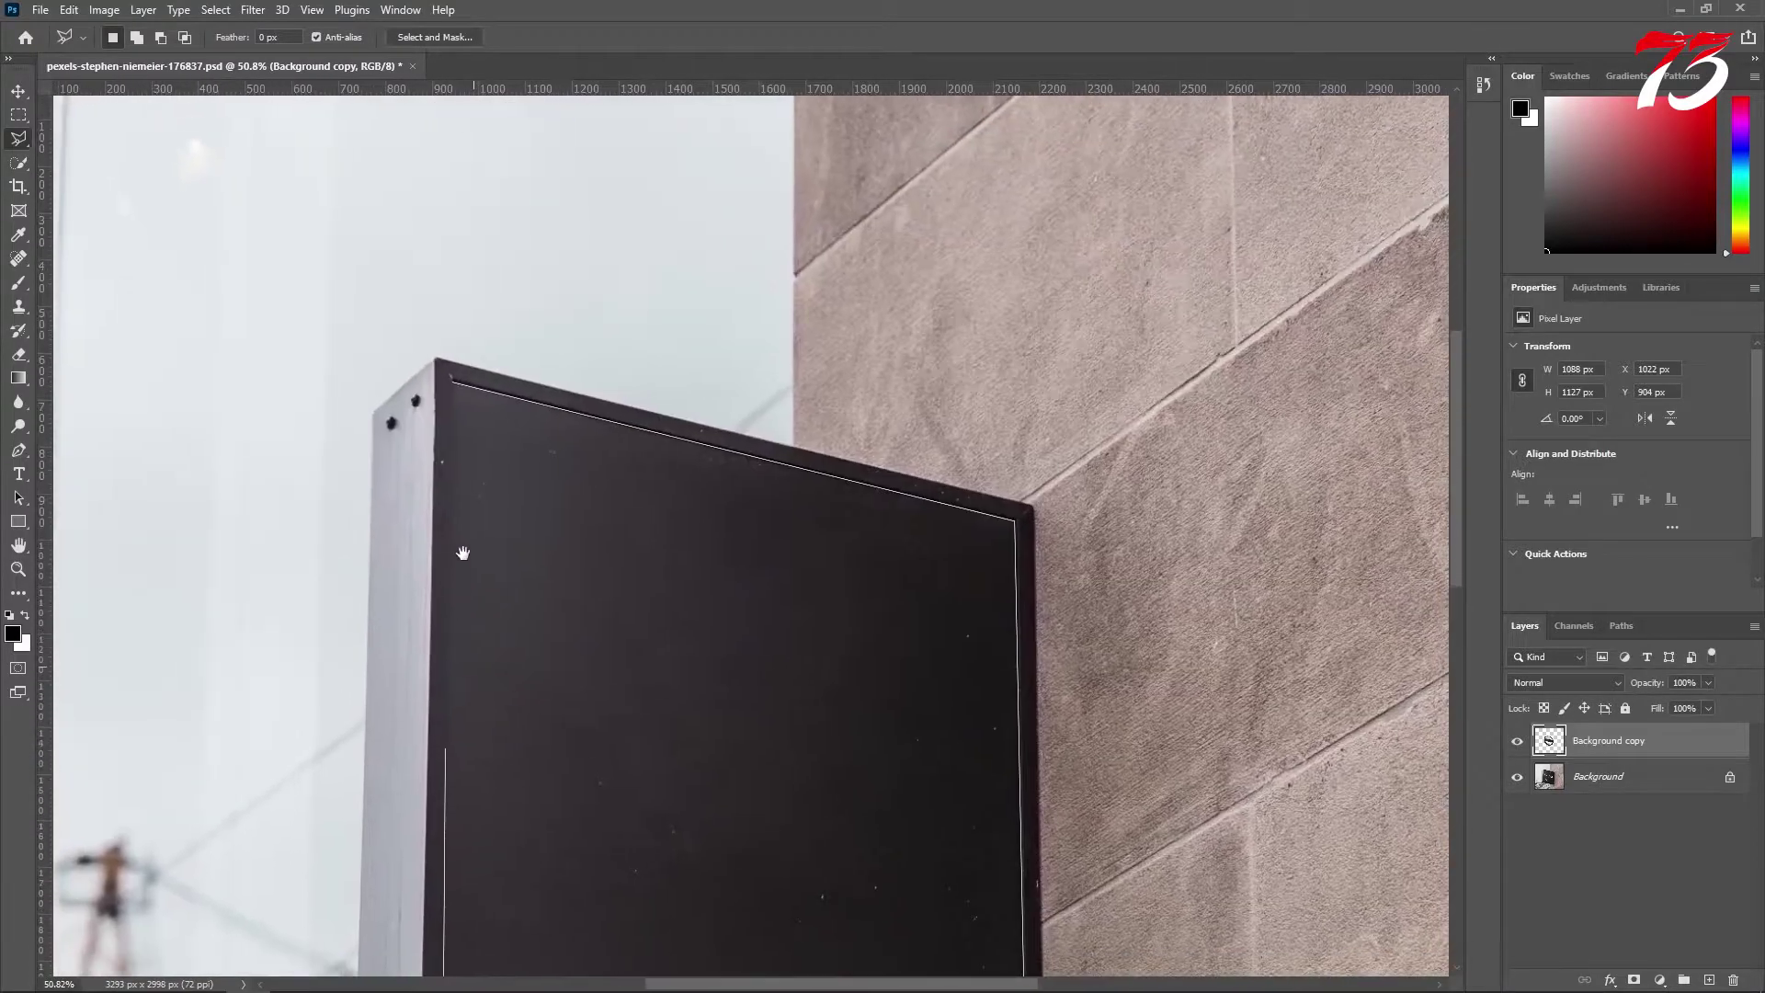
{"action": "left_click", "coordinate": [451, 383]}
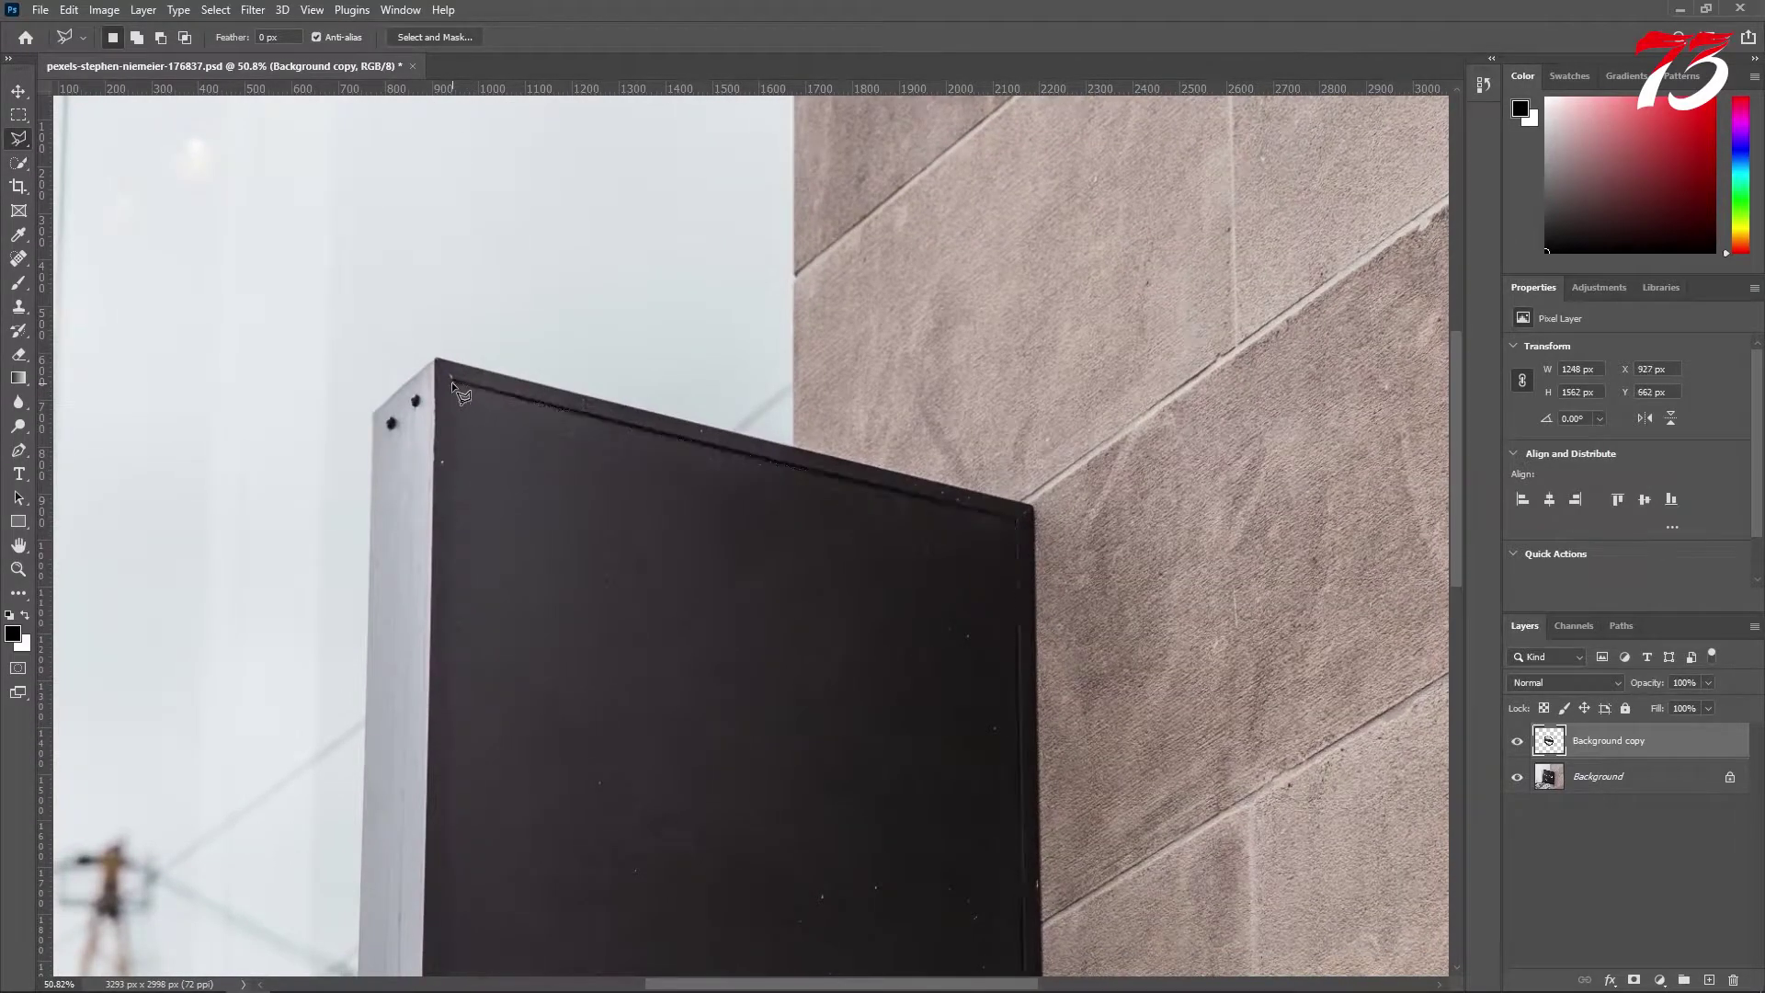
Inspect the panel selection's edges and use Transform Selection to pull its upper-right corner slightly upward.
{"action": "scroll", "coordinate": [455, 387], "scroll_direction": "up", "scroll_amount": 5}
{"action": "left_click_drag", "start_coordinate": [472, 423], "coordinate": [572, 453]}
{"action": "scroll", "coordinate": [572, 452], "scroll_direction": "down", "scroll_amount": 1}
{"action": "left_click_drag", "start_coordinate": [423, 435], "coordinate": [638, 491]}
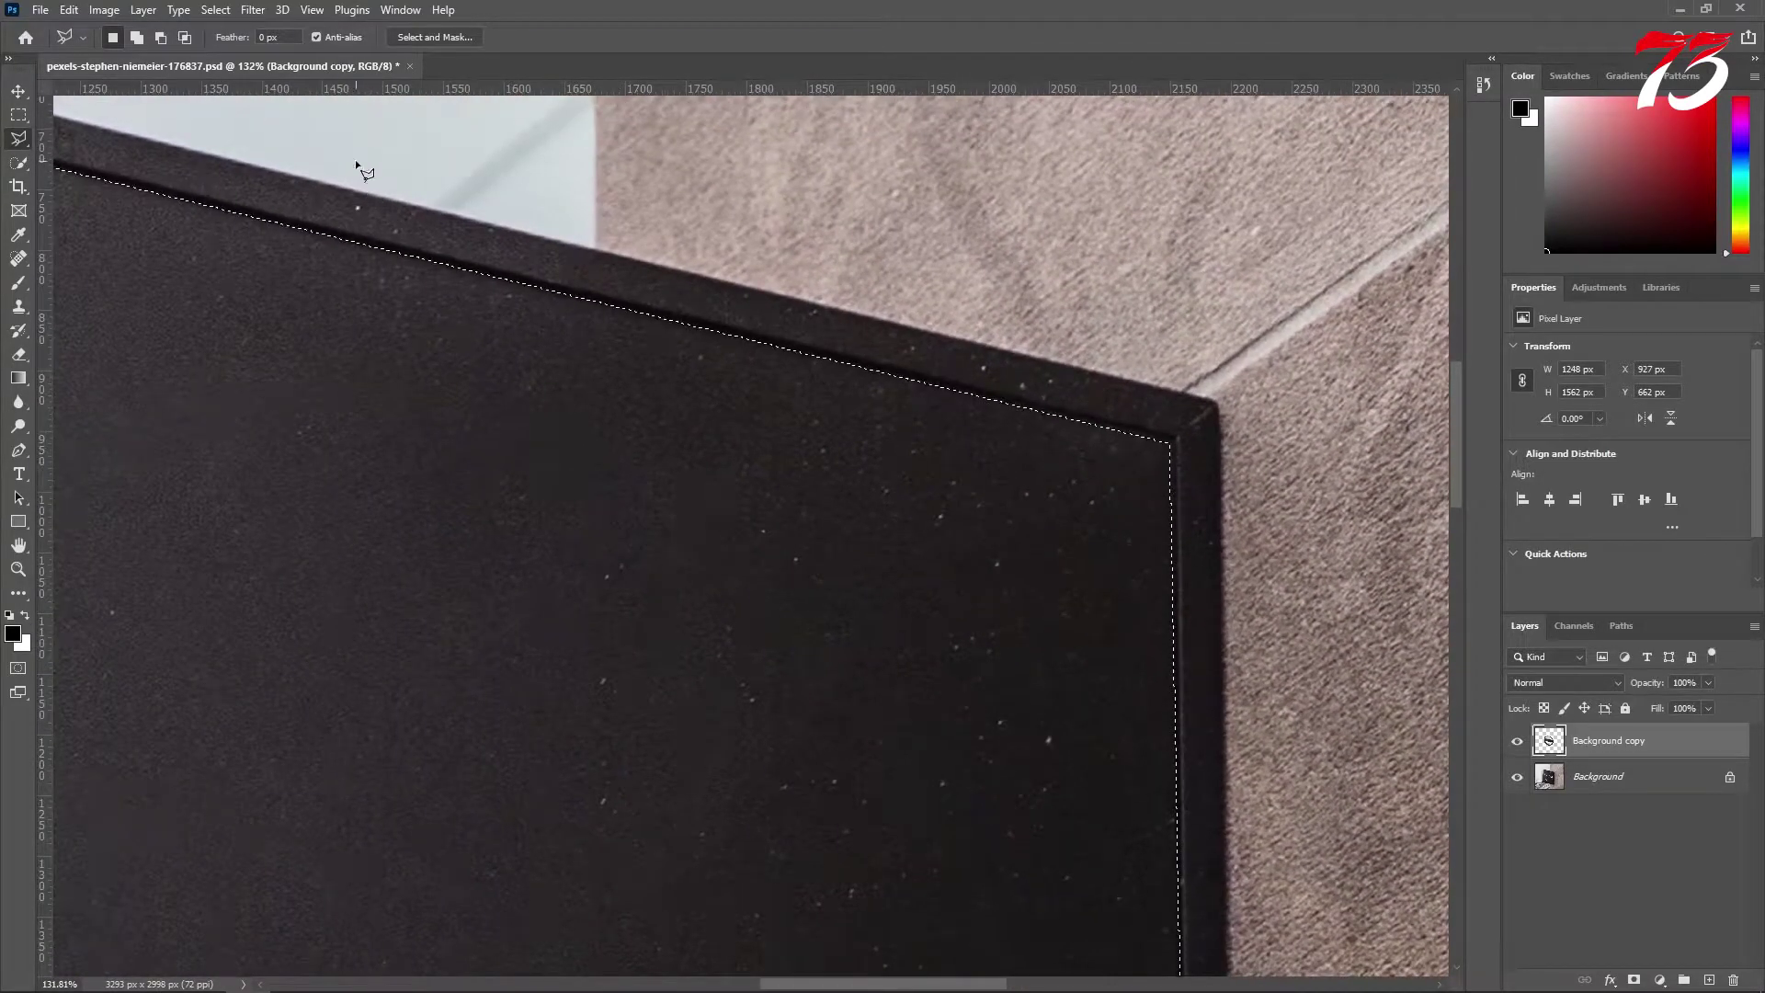
{"action": "left_click", "coordinate": [215, 11]}
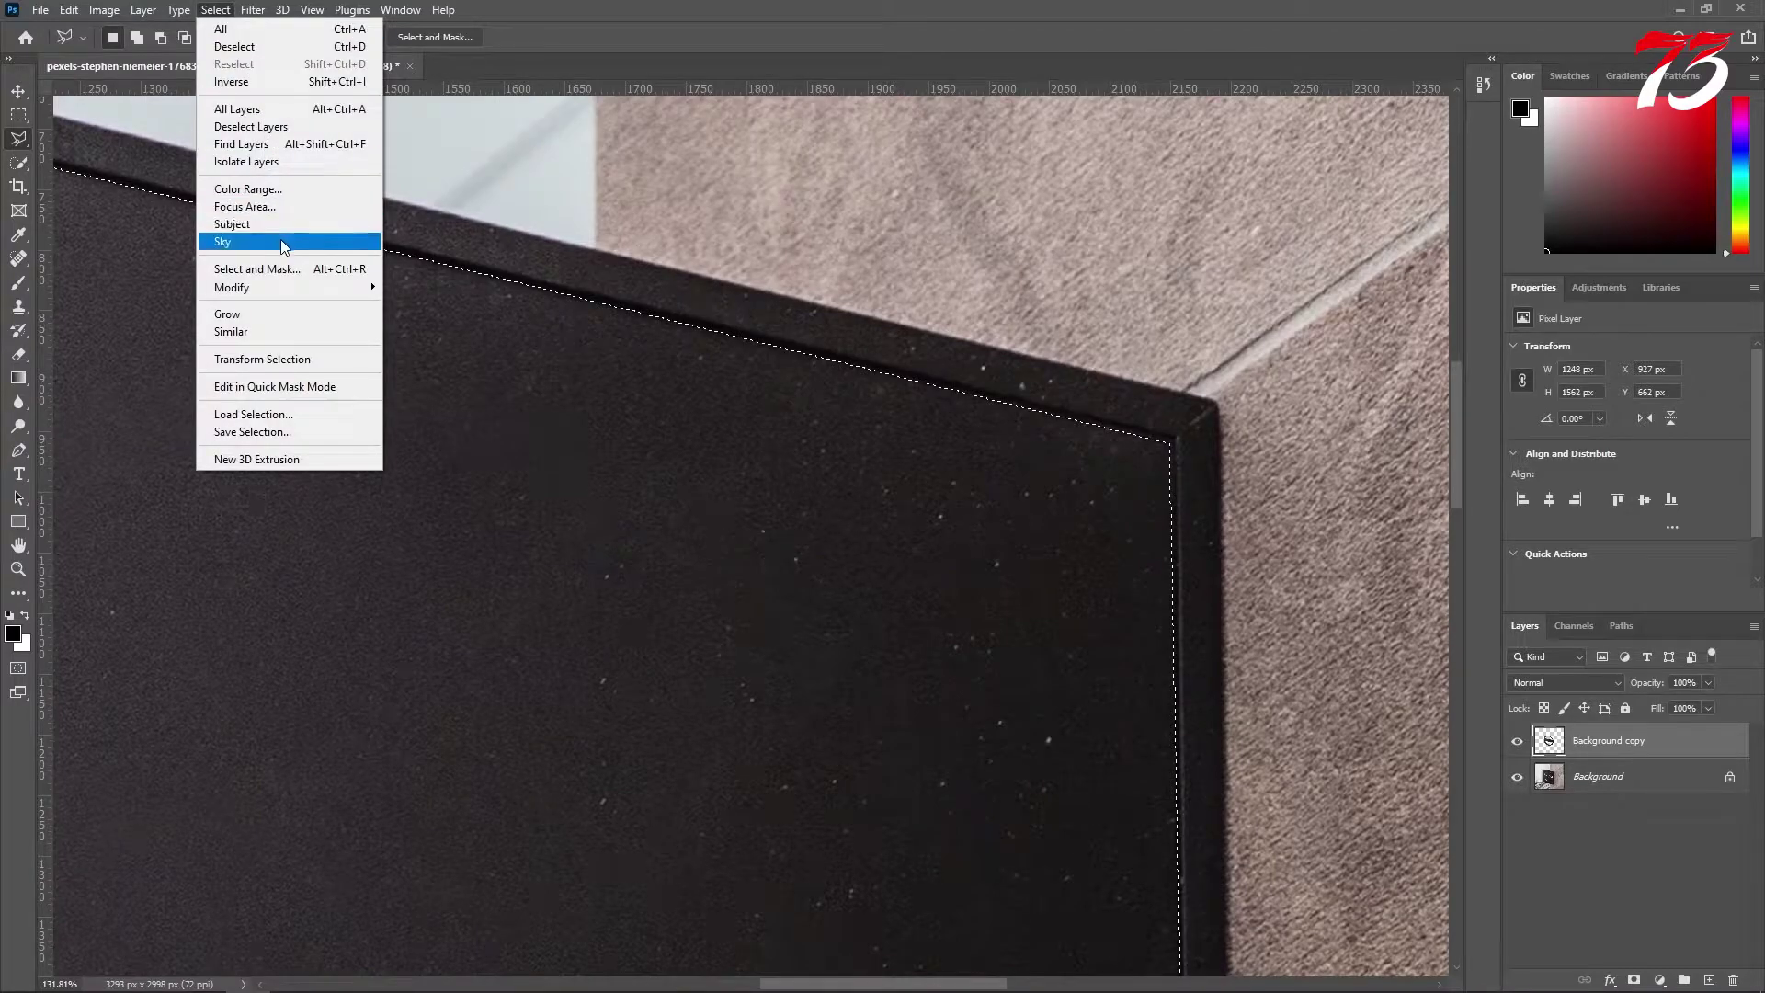
{"action": "left_click", "coordinate": [303, 359]}
{"action": "scroll", "coordinate": [347, 425], "scroll_direction": "down", "scroll_amount": 2}
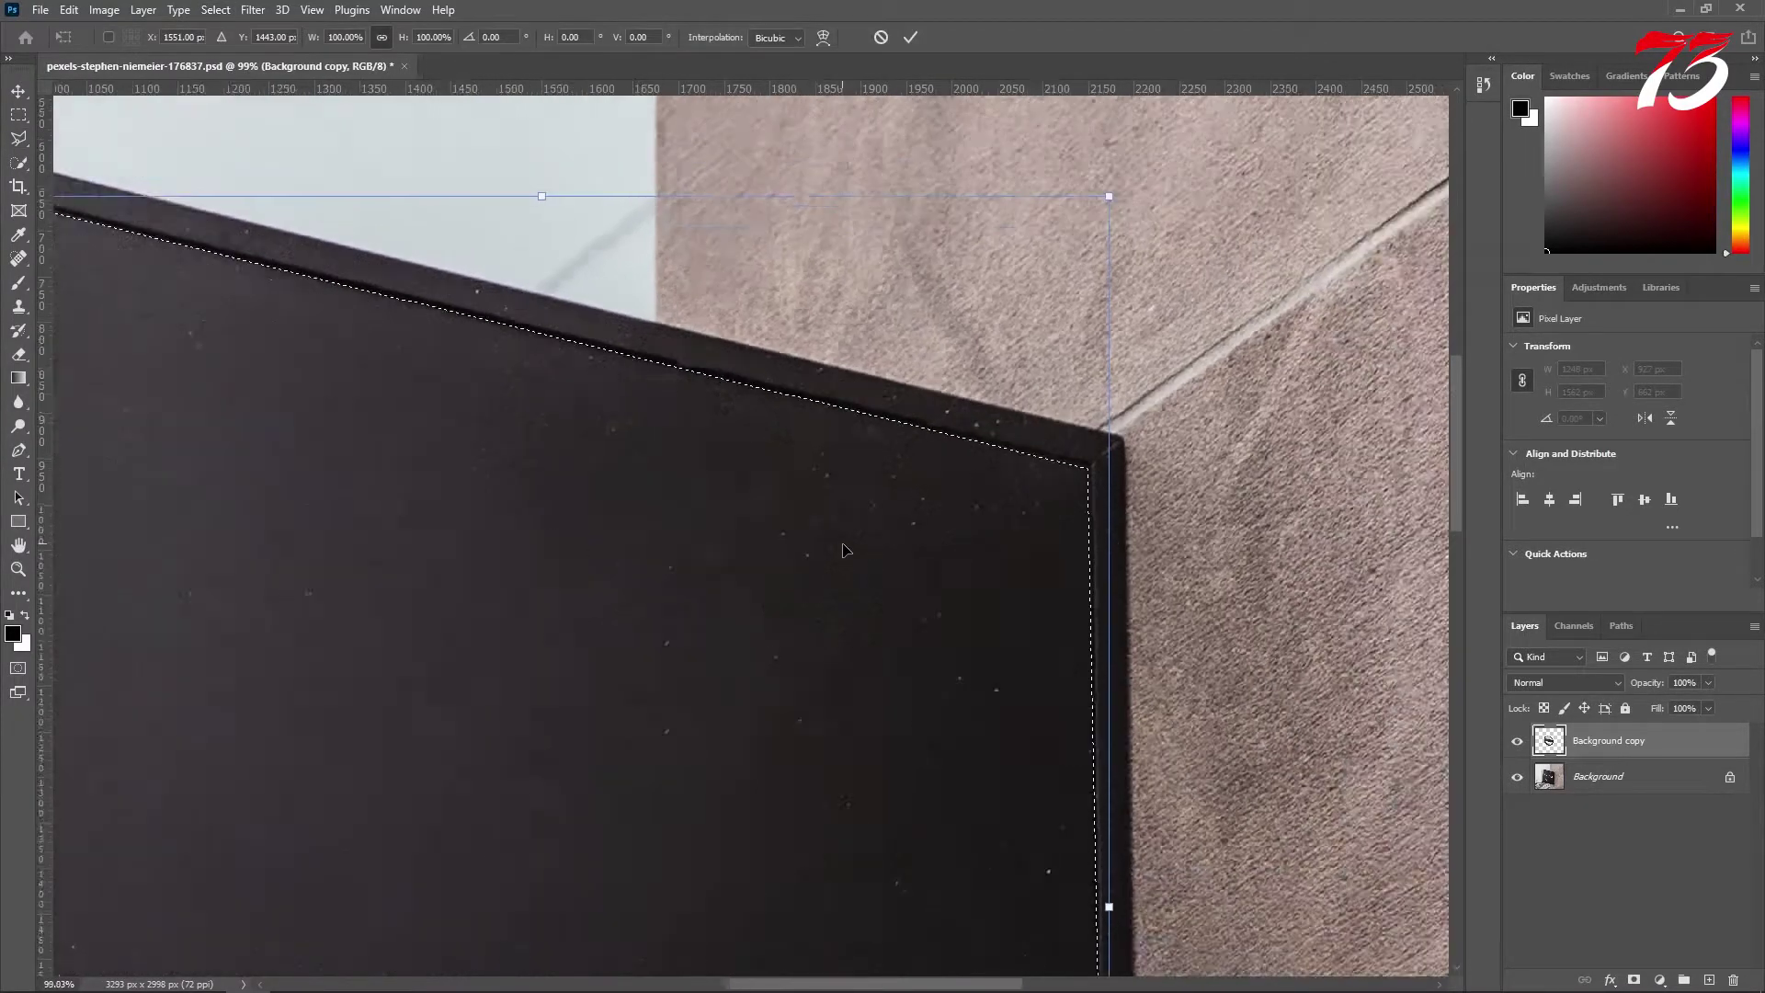
{"action": "left_click_drag", "start_coordinate": [347, 425], "coordinate": [273, 460]}
{"action": "scroll", "coordinate": [1036, 378], "scroll_direction": "up", "scroll_amount": 1}
{"action": "scroll", "coordinate": [1035, 378], "scroll_direction": "up", "scroll_amount": 3}
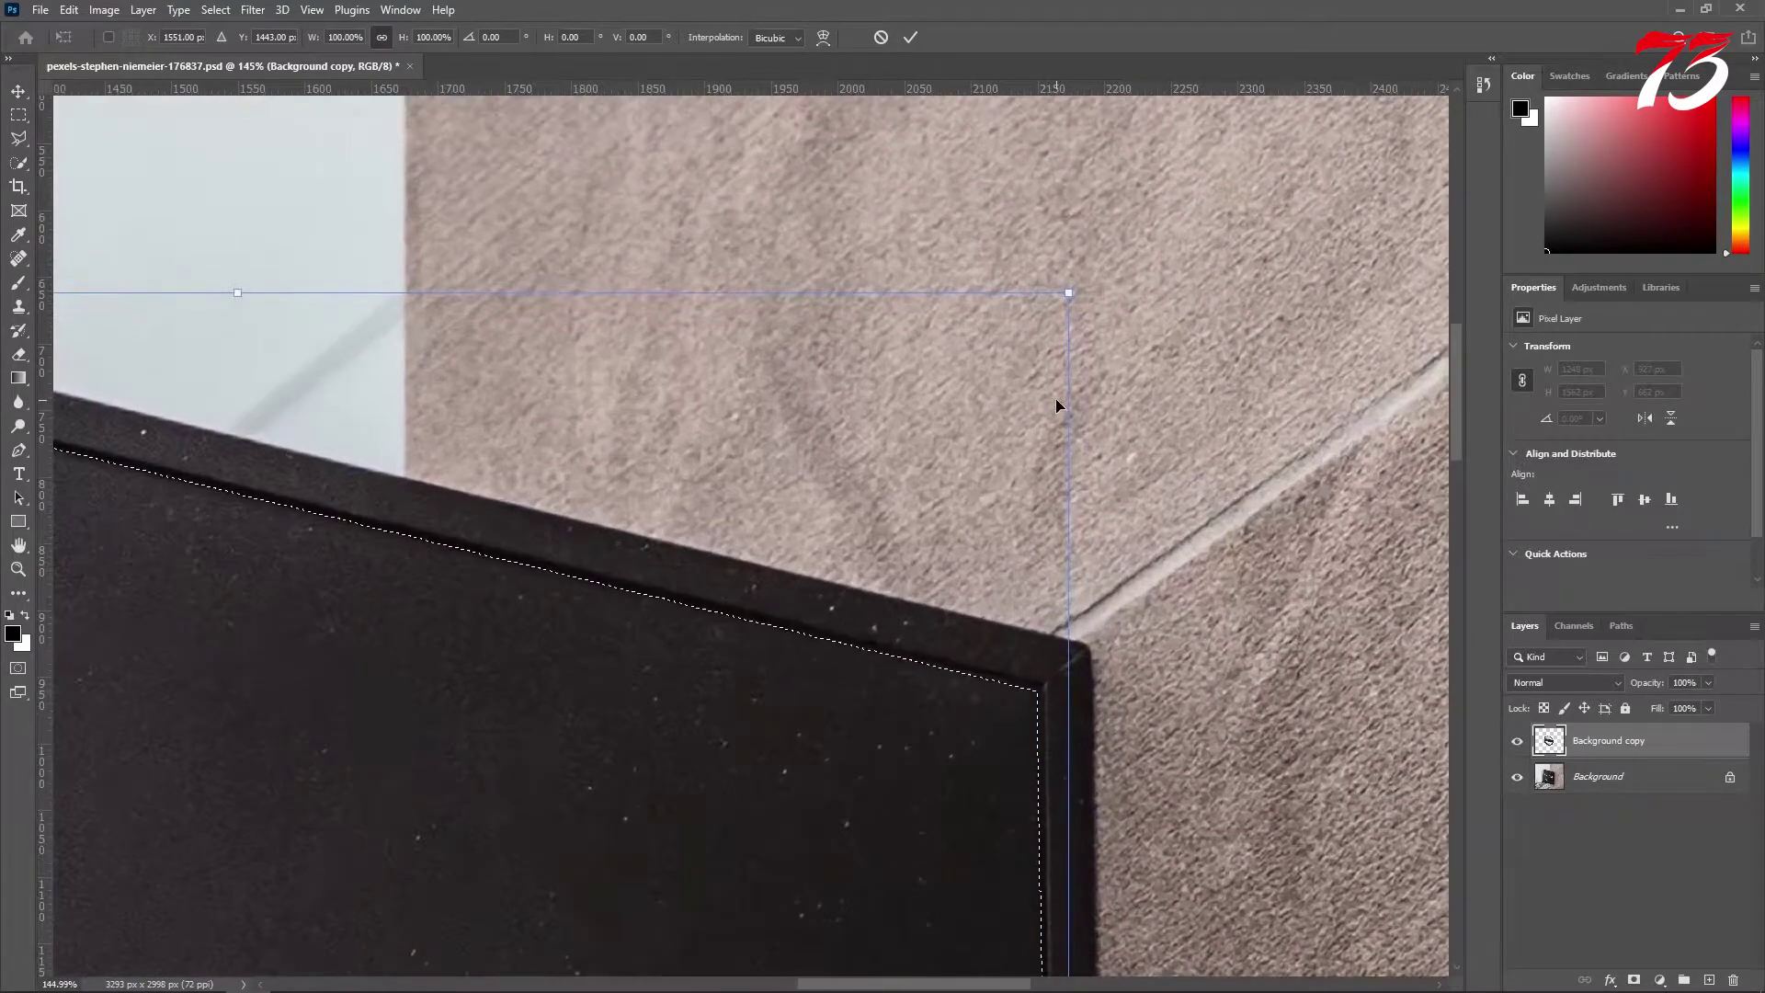
{"action": "left_click_drag", "start_coordinate": [1068, 294], "coordinate": [1070, 285]}
Try to adjust the selection's lower-left corner in the transform, and undo both attempts.
{"action": "scroll", "coordinate": [1088, 415], "scroll_direction": "down", "scroll_amount": 3}
{"action": "left_click_drag", "start_coordinate": [918, 706], "coordinate": [1053, 264]}
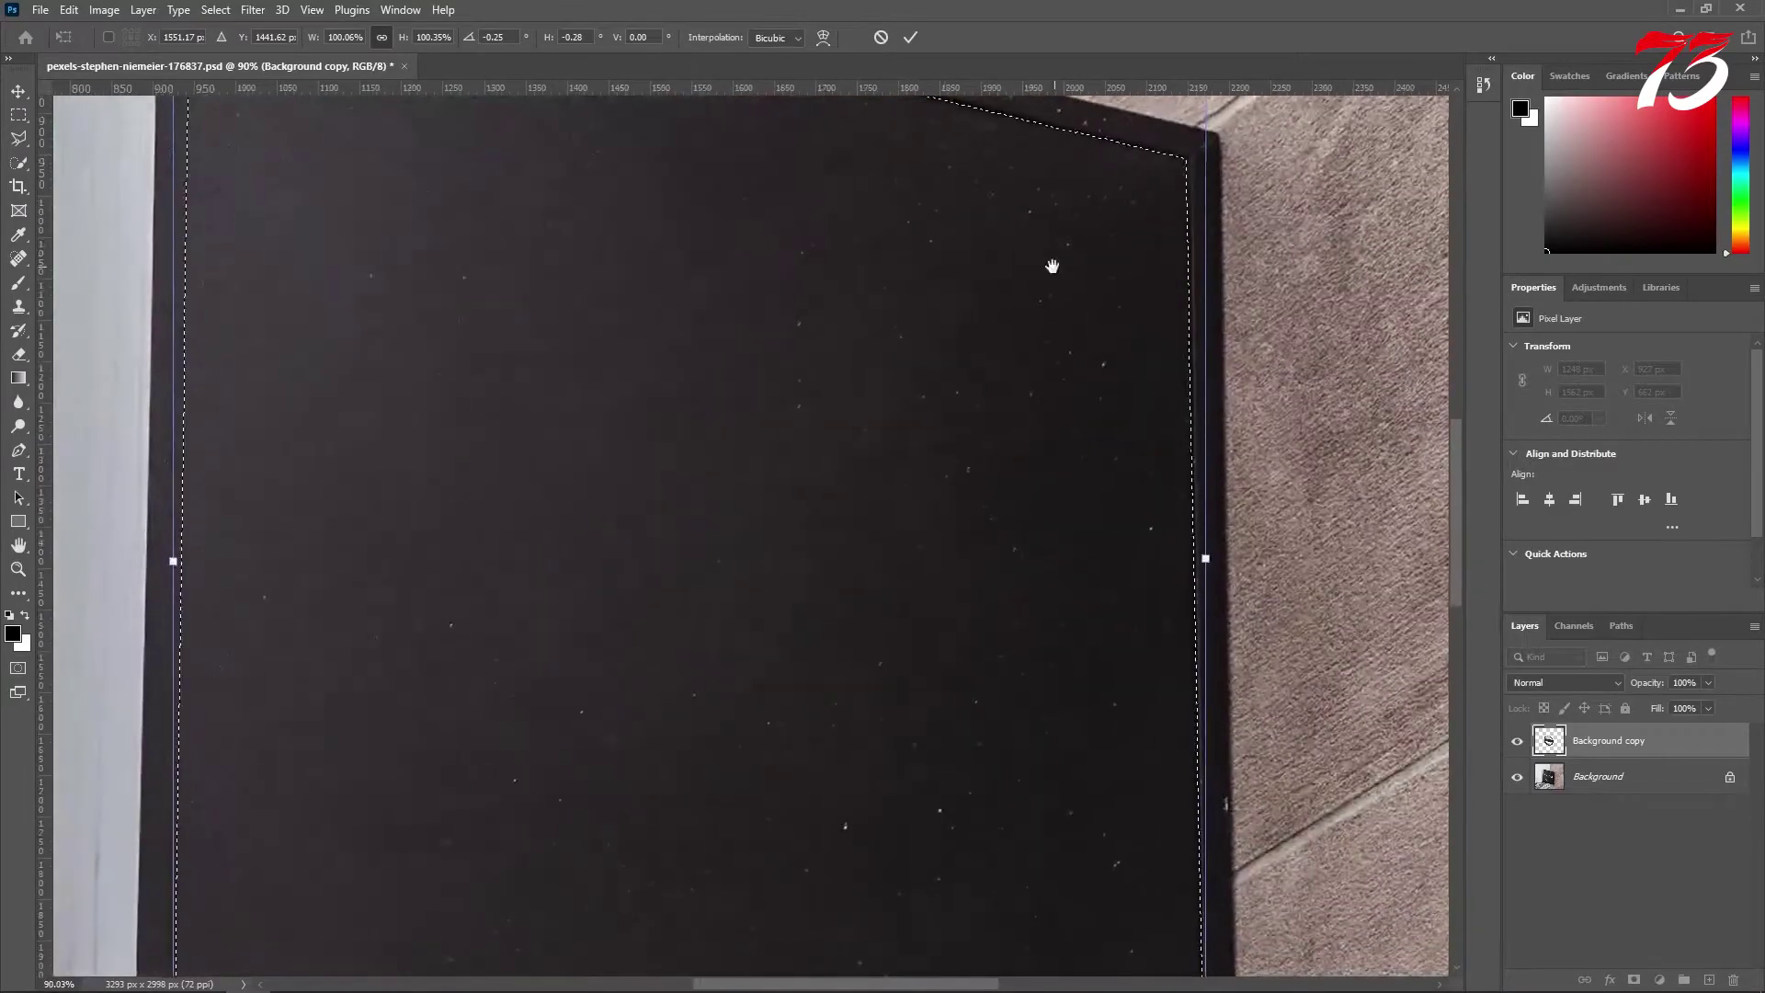
{"action": "left_click_drag", "start_coordinate": [965, 671], "coordinate": [1079, 155]}
{"action": "left_click_drag", "start_coordinate": [748, 474], "coordinate": [793, 476]}
{"action": "left_click_drag", "start_coordinate": [329, 693], "coordinate": [153, 813]}
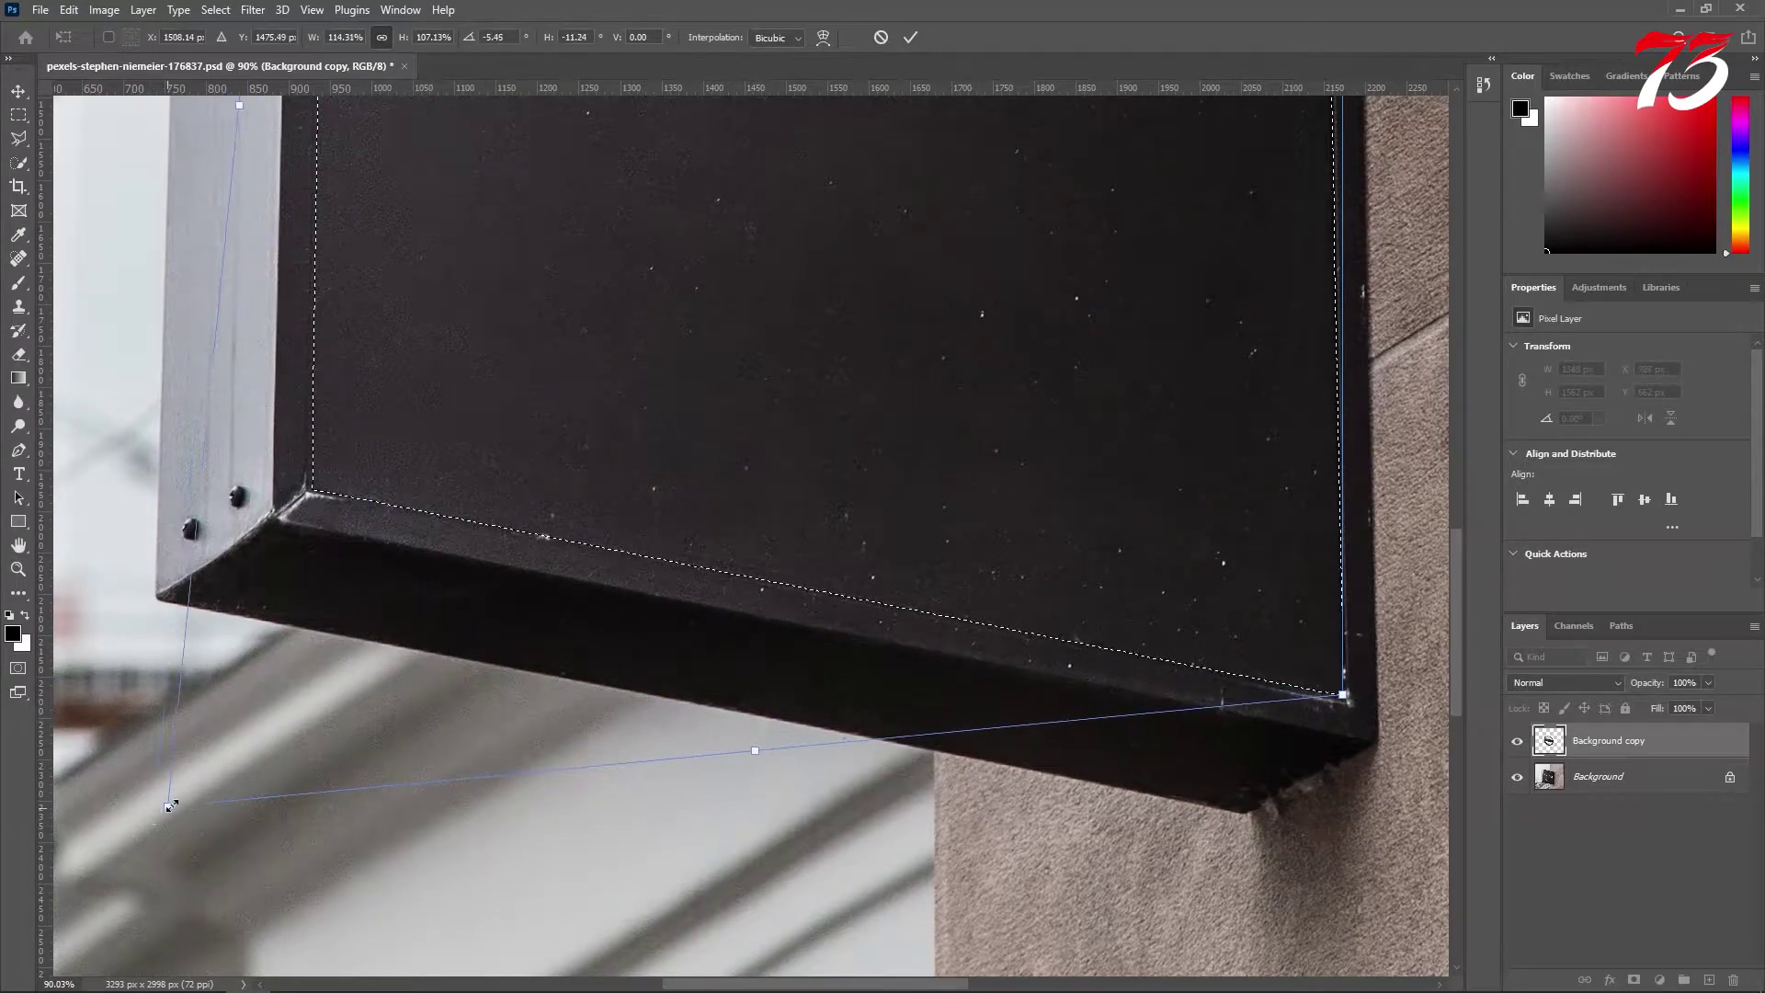
{"action": "scroll", "coordinate": [236, 748], "scroll_direction": "down", "scroll_amount": 3}
{"action": "key", "text": "ctrl+z"}
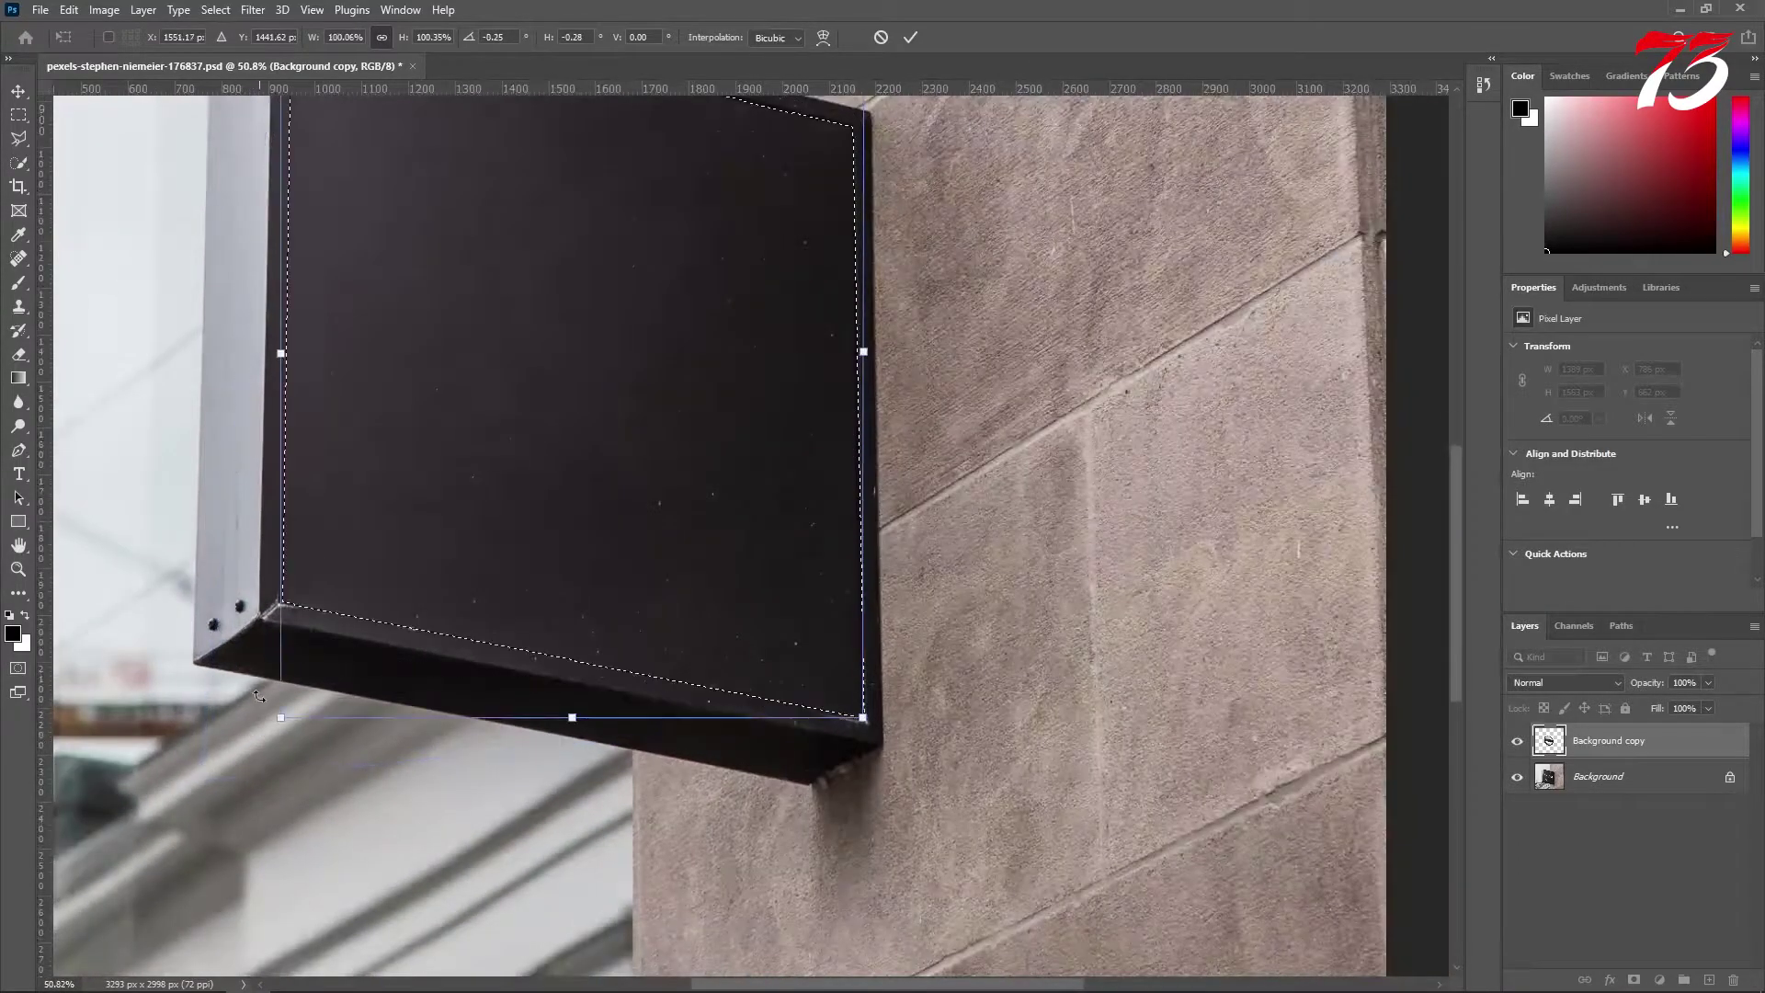
{"action": "left_click_drag", "start_coordinate": [258, 707], "coordinate": [585, 731]}
{"action": "key", "text": "ctrl+z"}
Apply the transform to the sign panel selection.
{"action": "scroll", "coordinate": [343, 576], "scroll_direction": "down", "scroll_amount": 2}
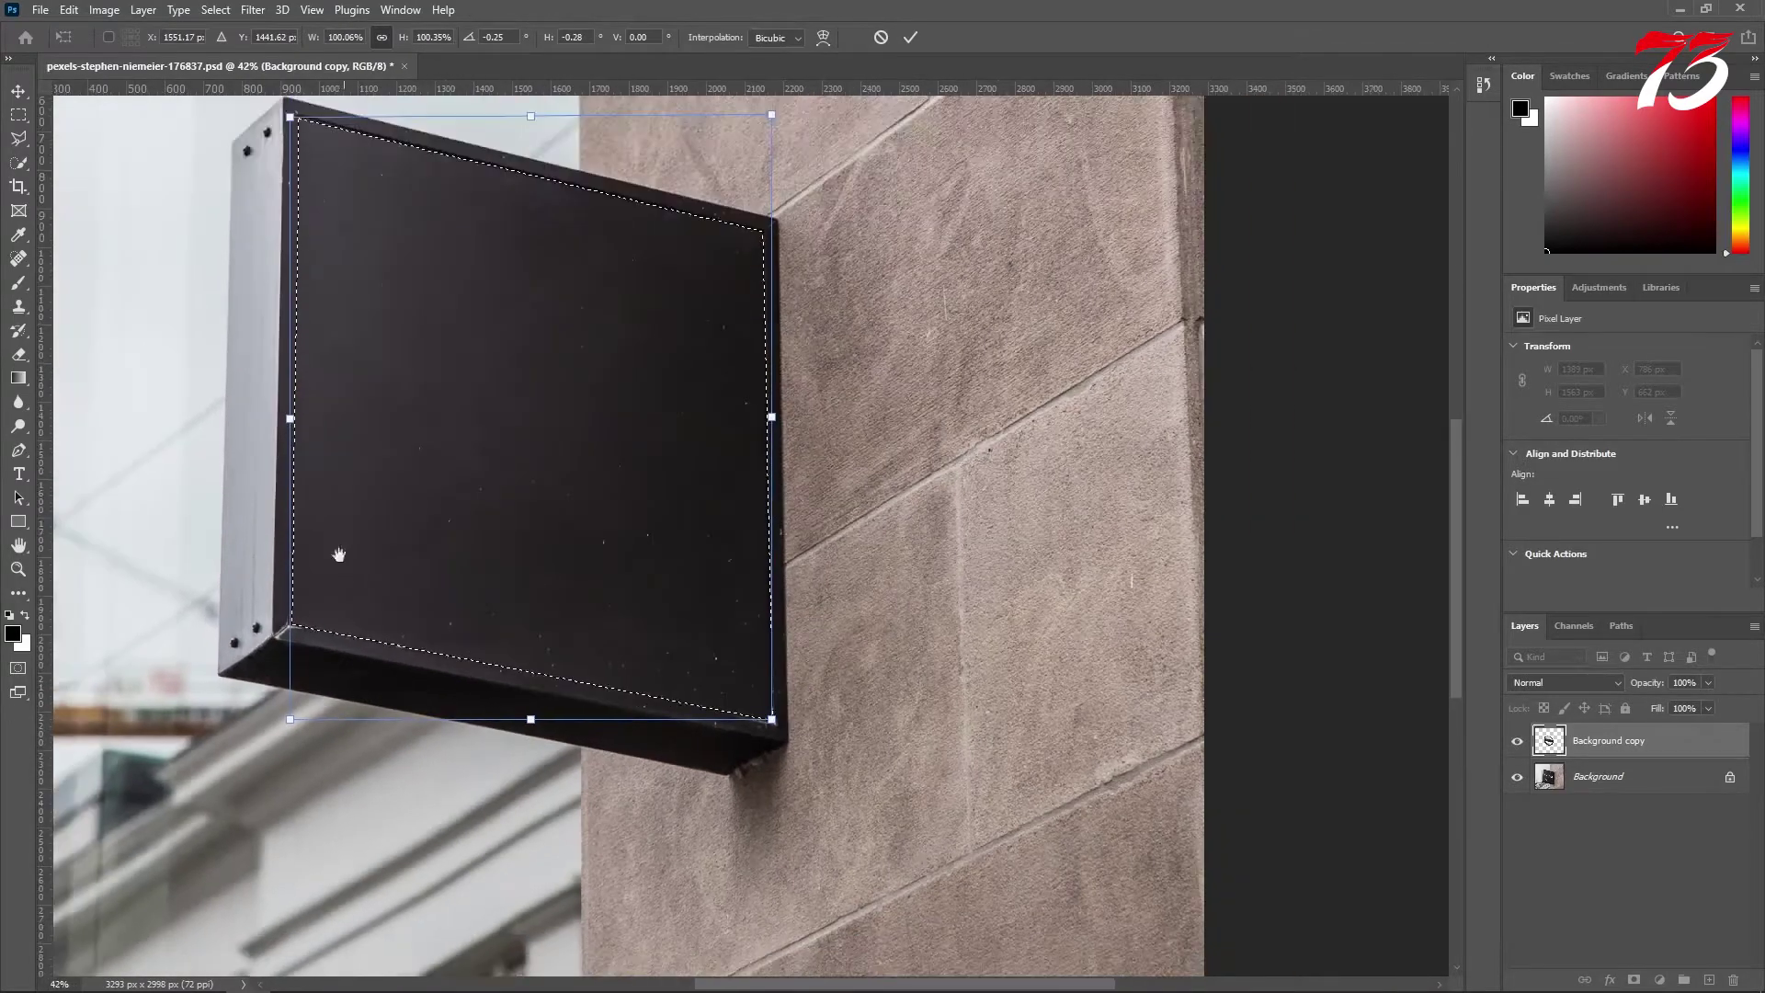
{"action": "left_click_drag", "start_coordinate": [343, 576], "coordinate": [358, 675]}
{"action": "key", "text": "Return"}
{"action": "key", "text": "l"}
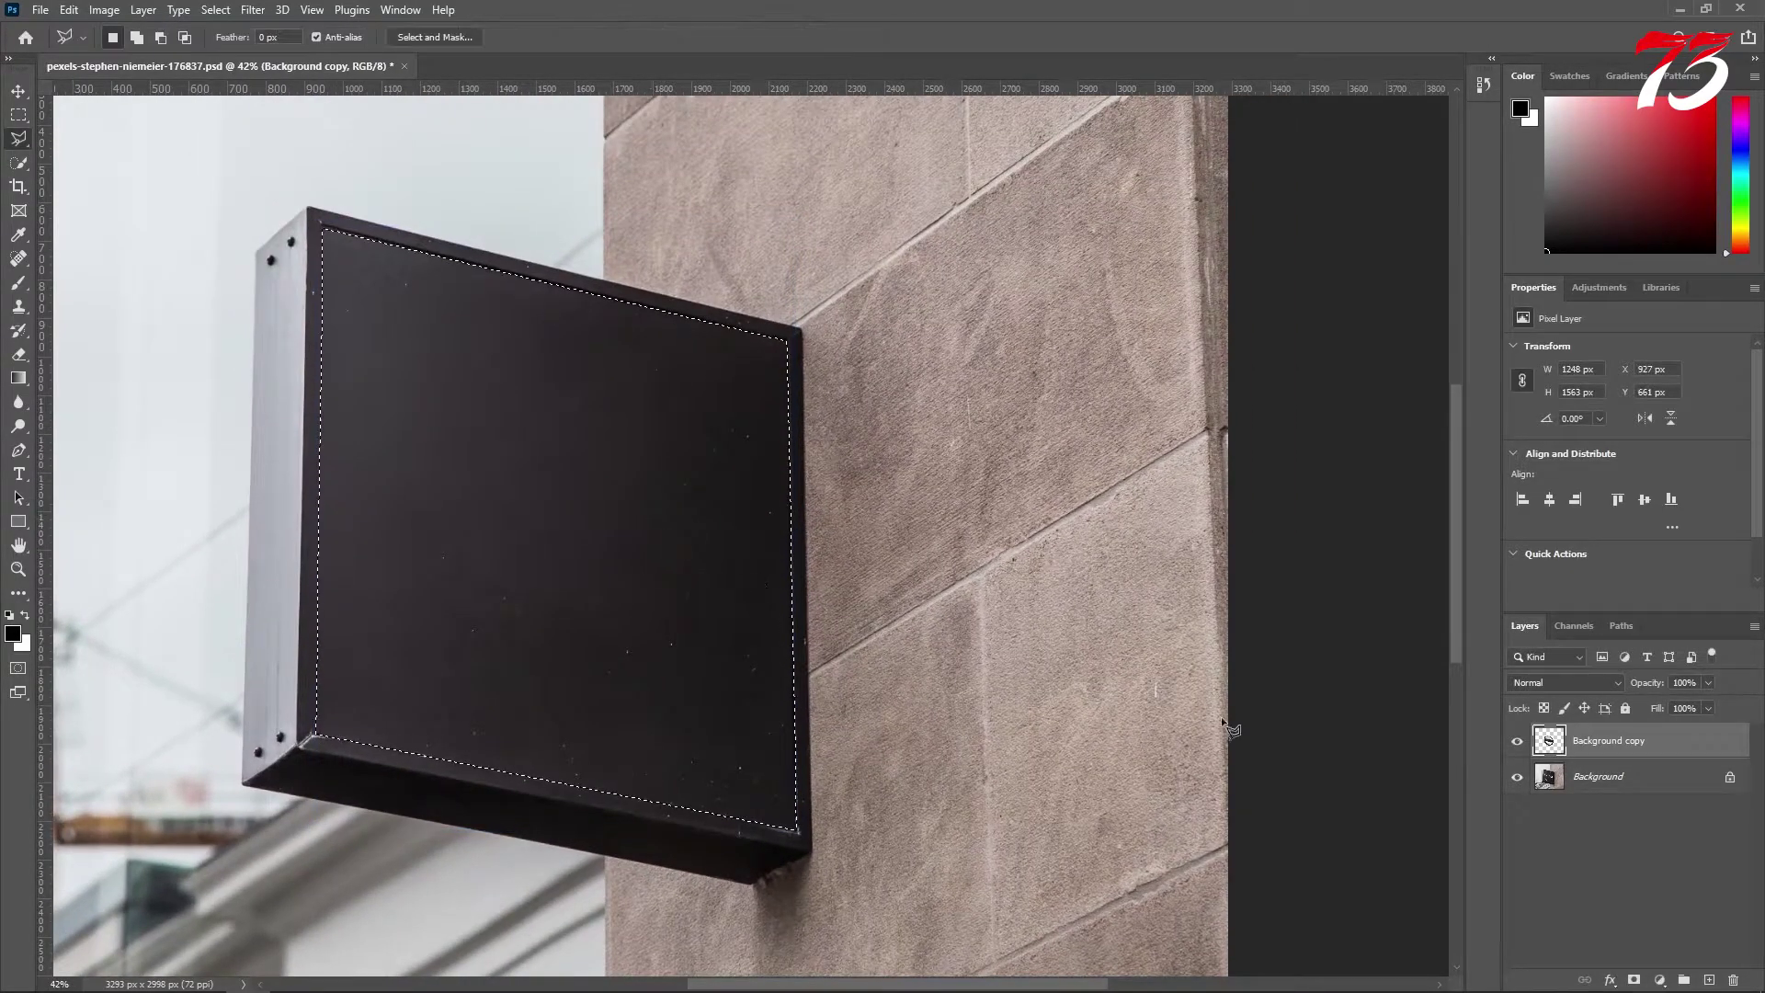
Create a new layer, fill the sign panel selection with black, replace the fill with white, and deselect.
{"action": "left_click", "coordinate": [1710, 981]}
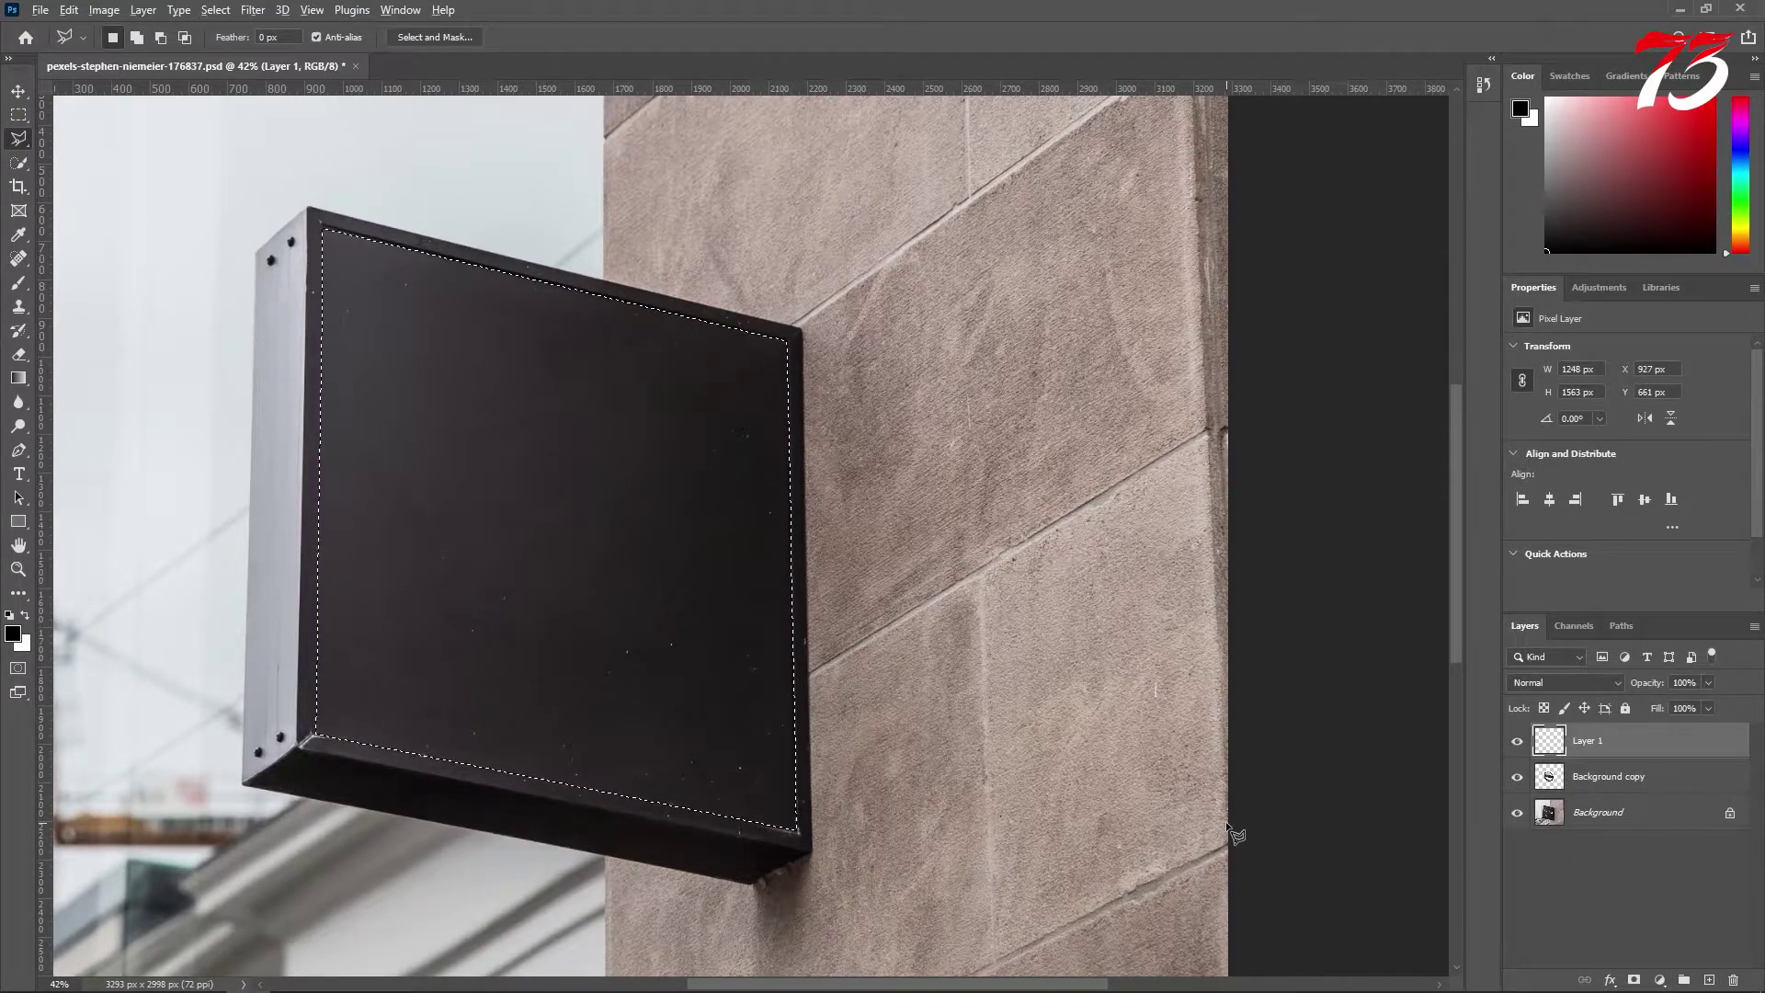
{"action": "key", "text": "alt+BackSpace"}
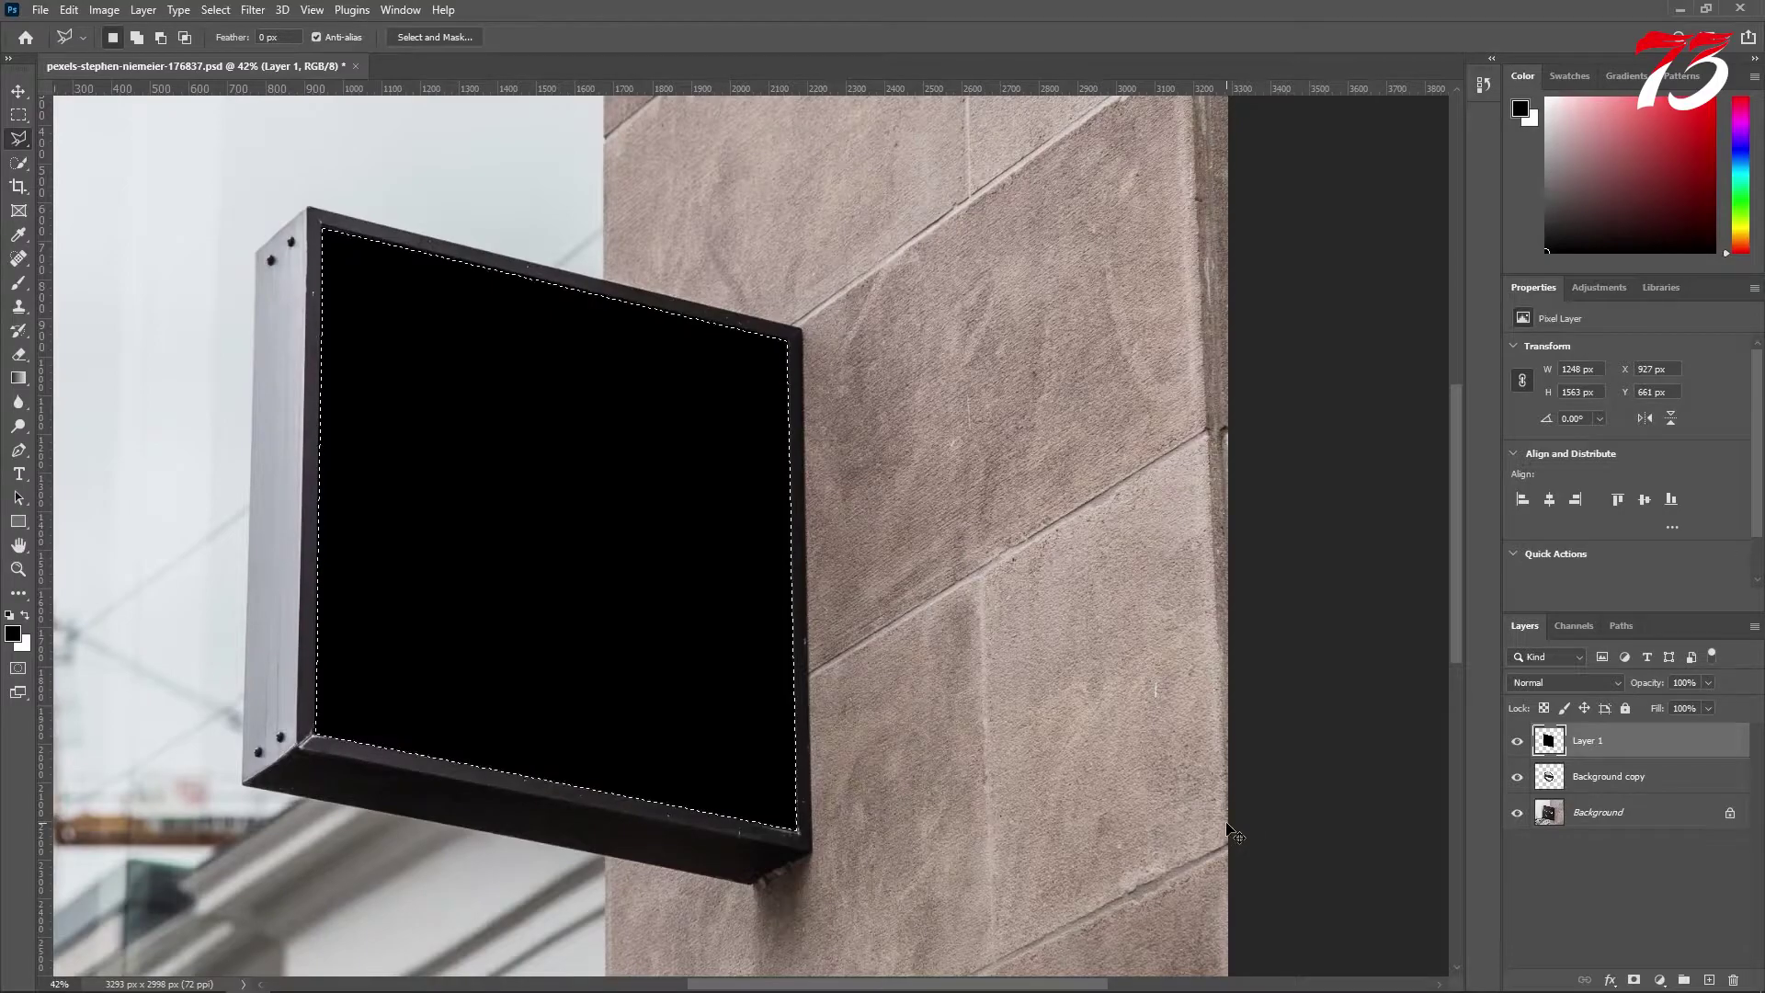
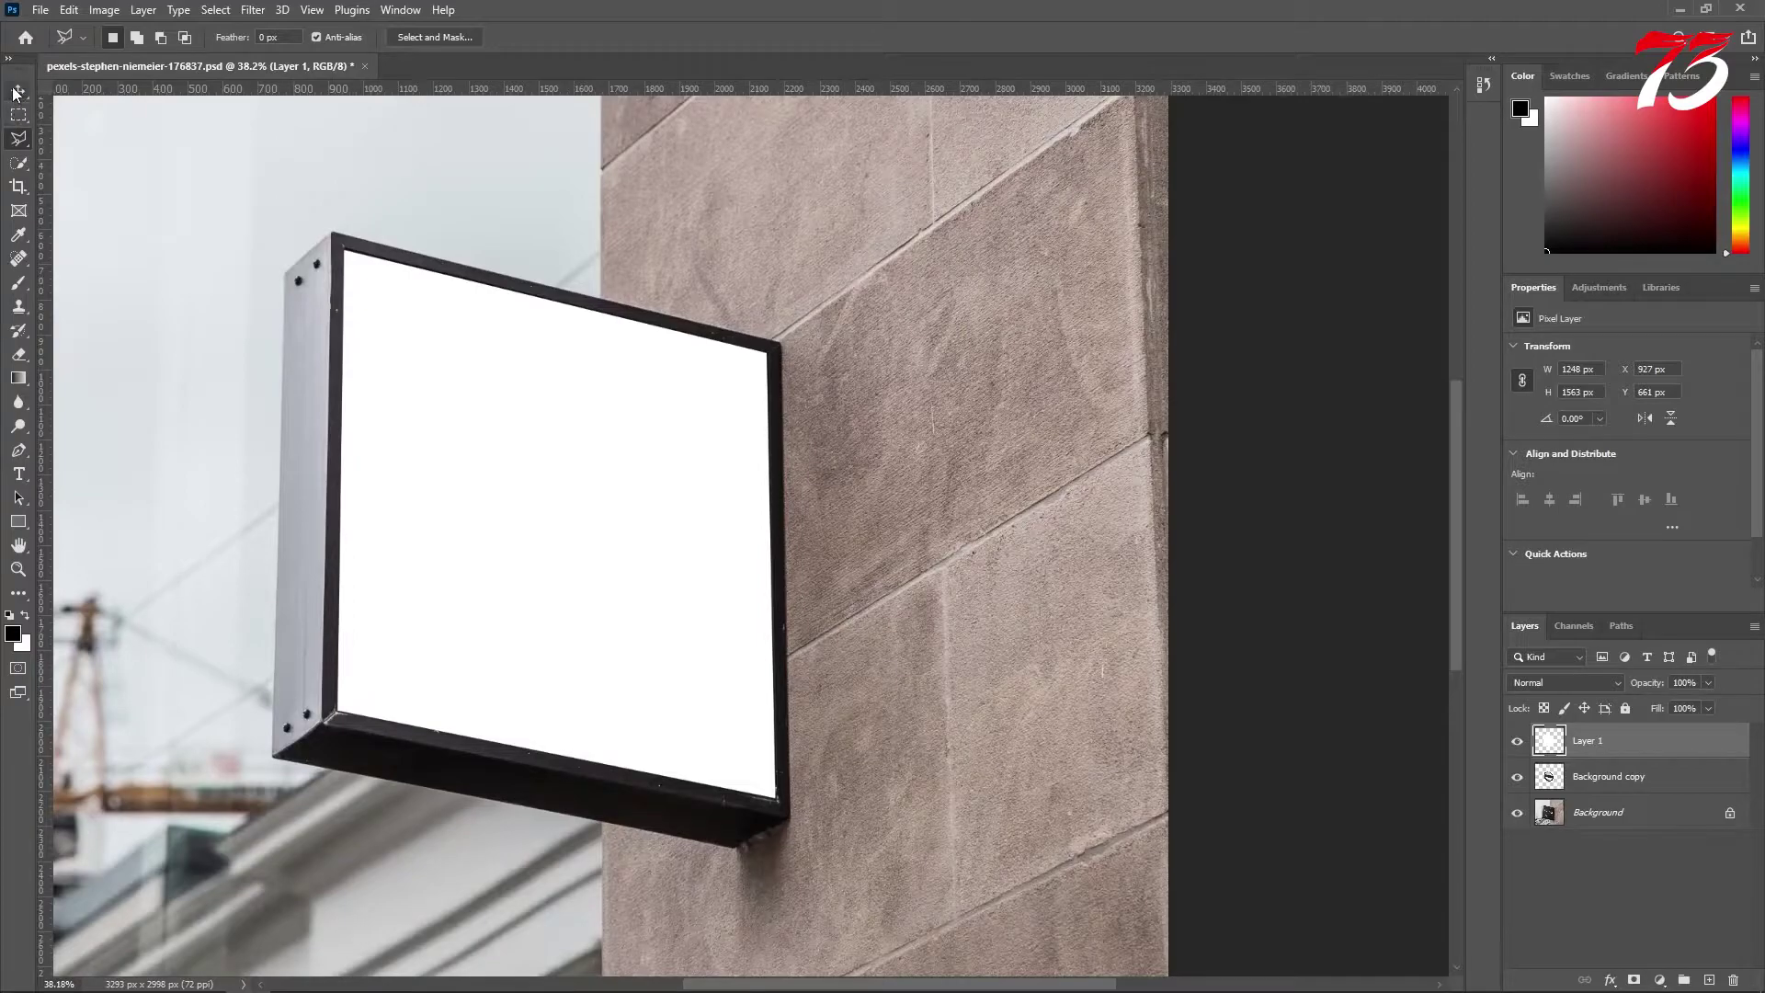
{"action": "scroll", "coordinate": [552, 469], "scroll_direction": "down", "scroll_amount": 1}
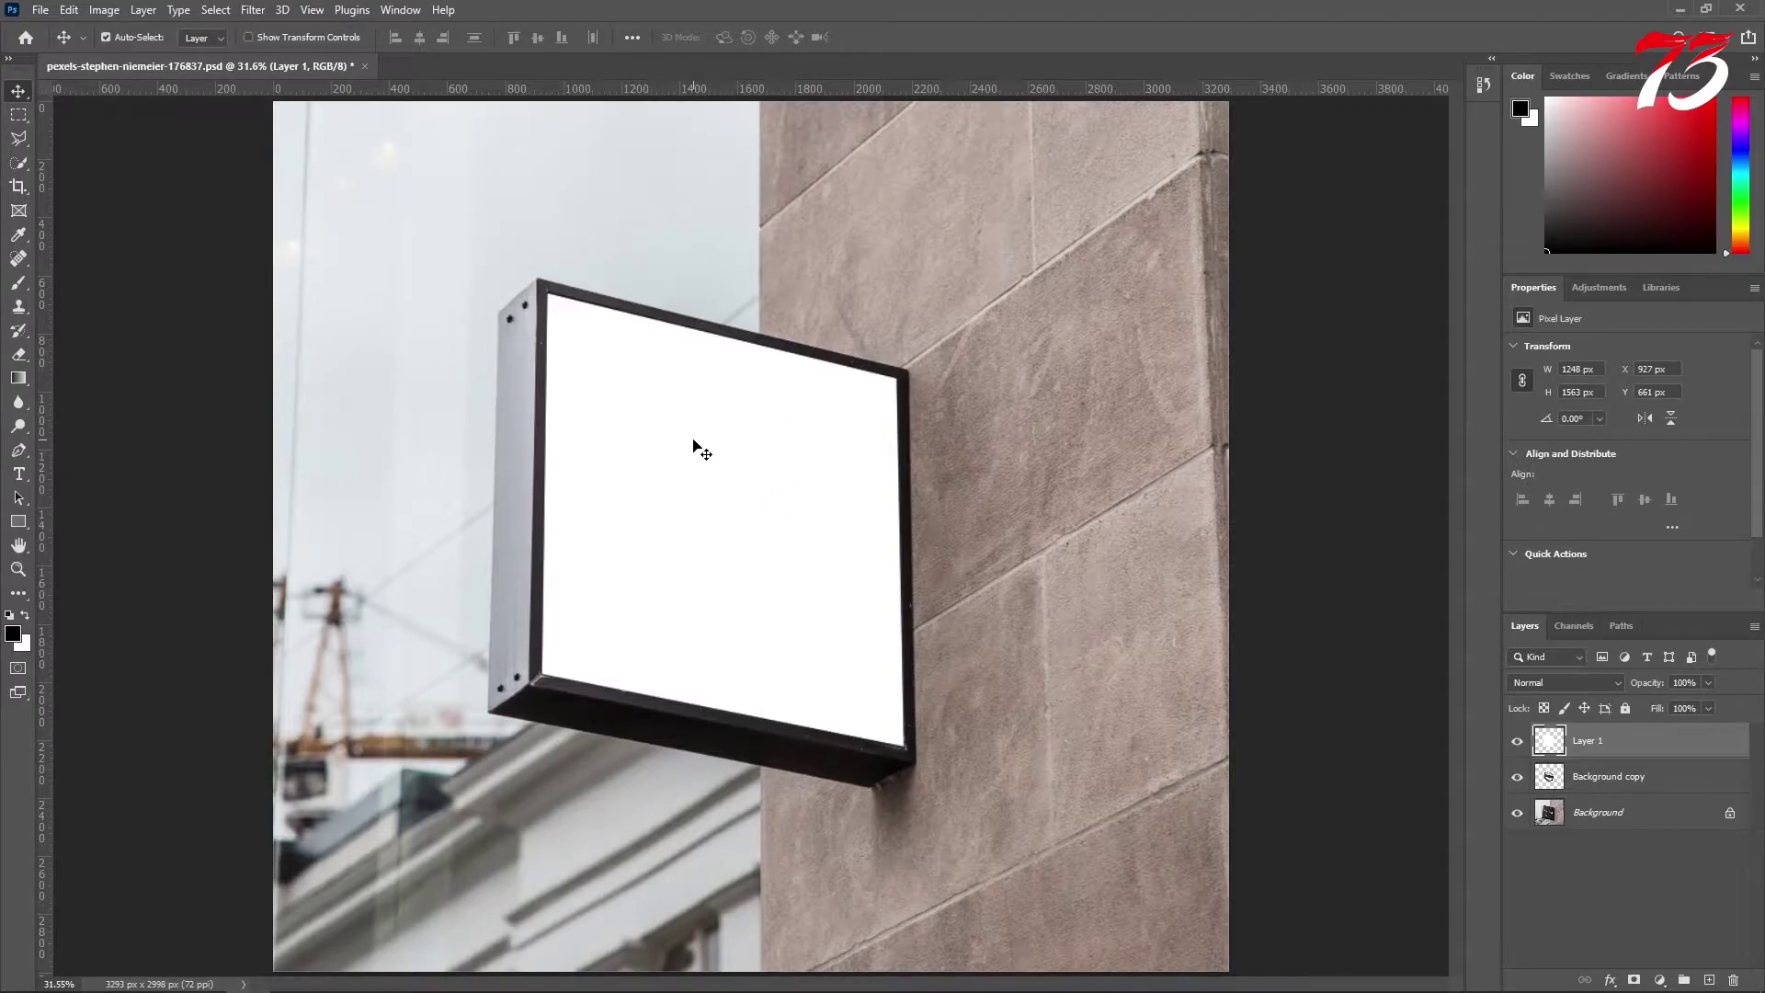
Place a horizontal guide at the upper-left corner of the white panel.
{"action": "scroll", "coordinate": [697, 449], "scroll_direction": "up", "scroll_amount": 1}
{"action": "scroll", "coordinate": [695, 446], "scroll_direction": "up", "scroll_amount": 1}
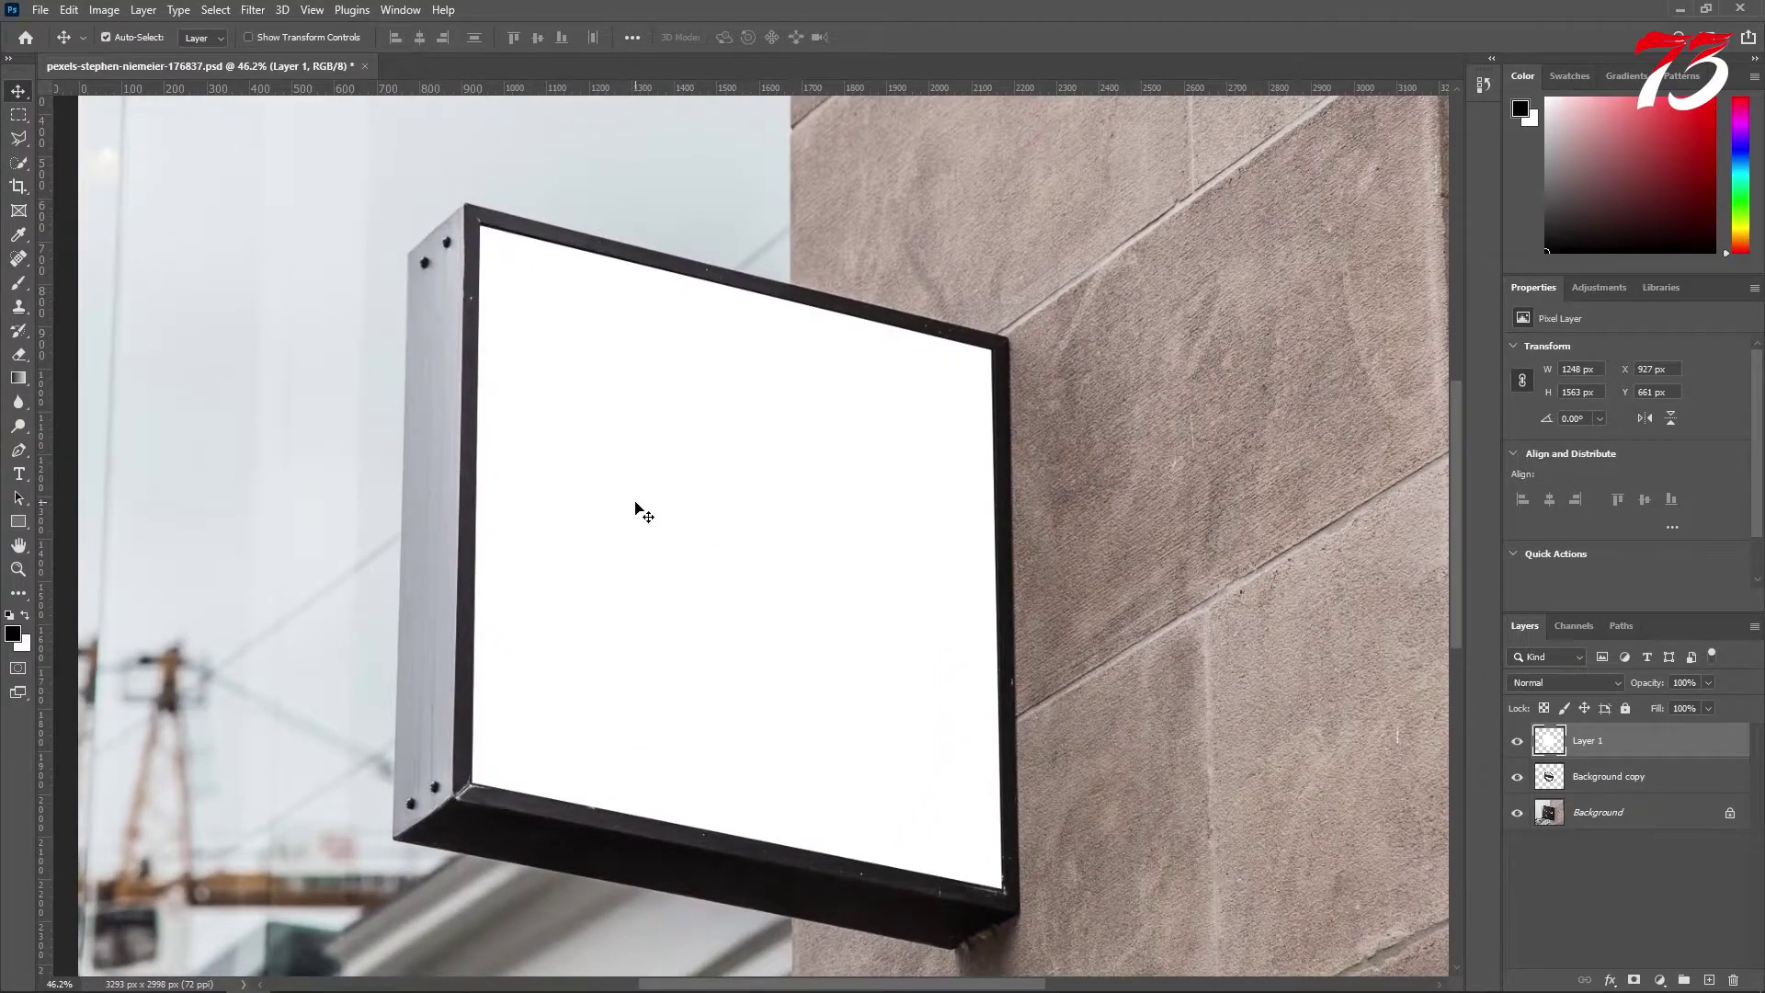
{"action": "scroll", "coordinate": [526, 290], "scroll_direction": "up", "scroll_amount": 3}
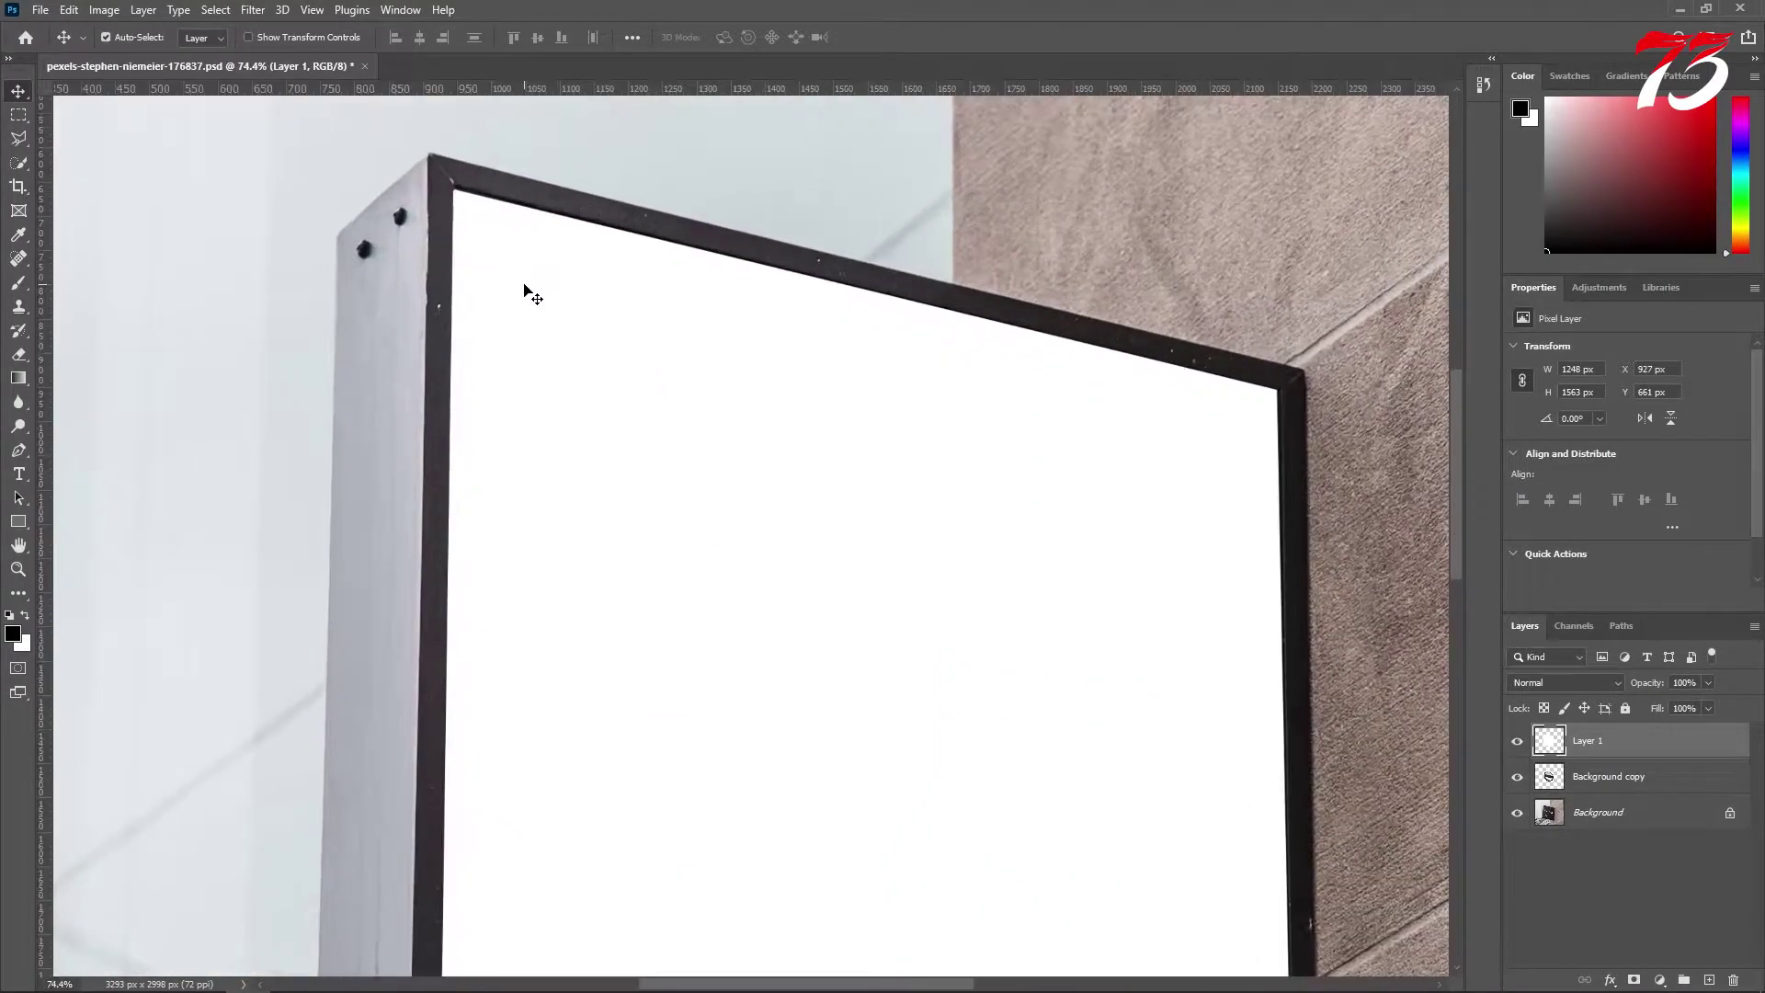
{"action": "scroll", "coordinate": [533, 269], "scroll_direction": "up", "scroll_amount": 1}
{"action": "left_click_drag", "start_coordinate": [533, 268], "coordinate": [482, 399]}
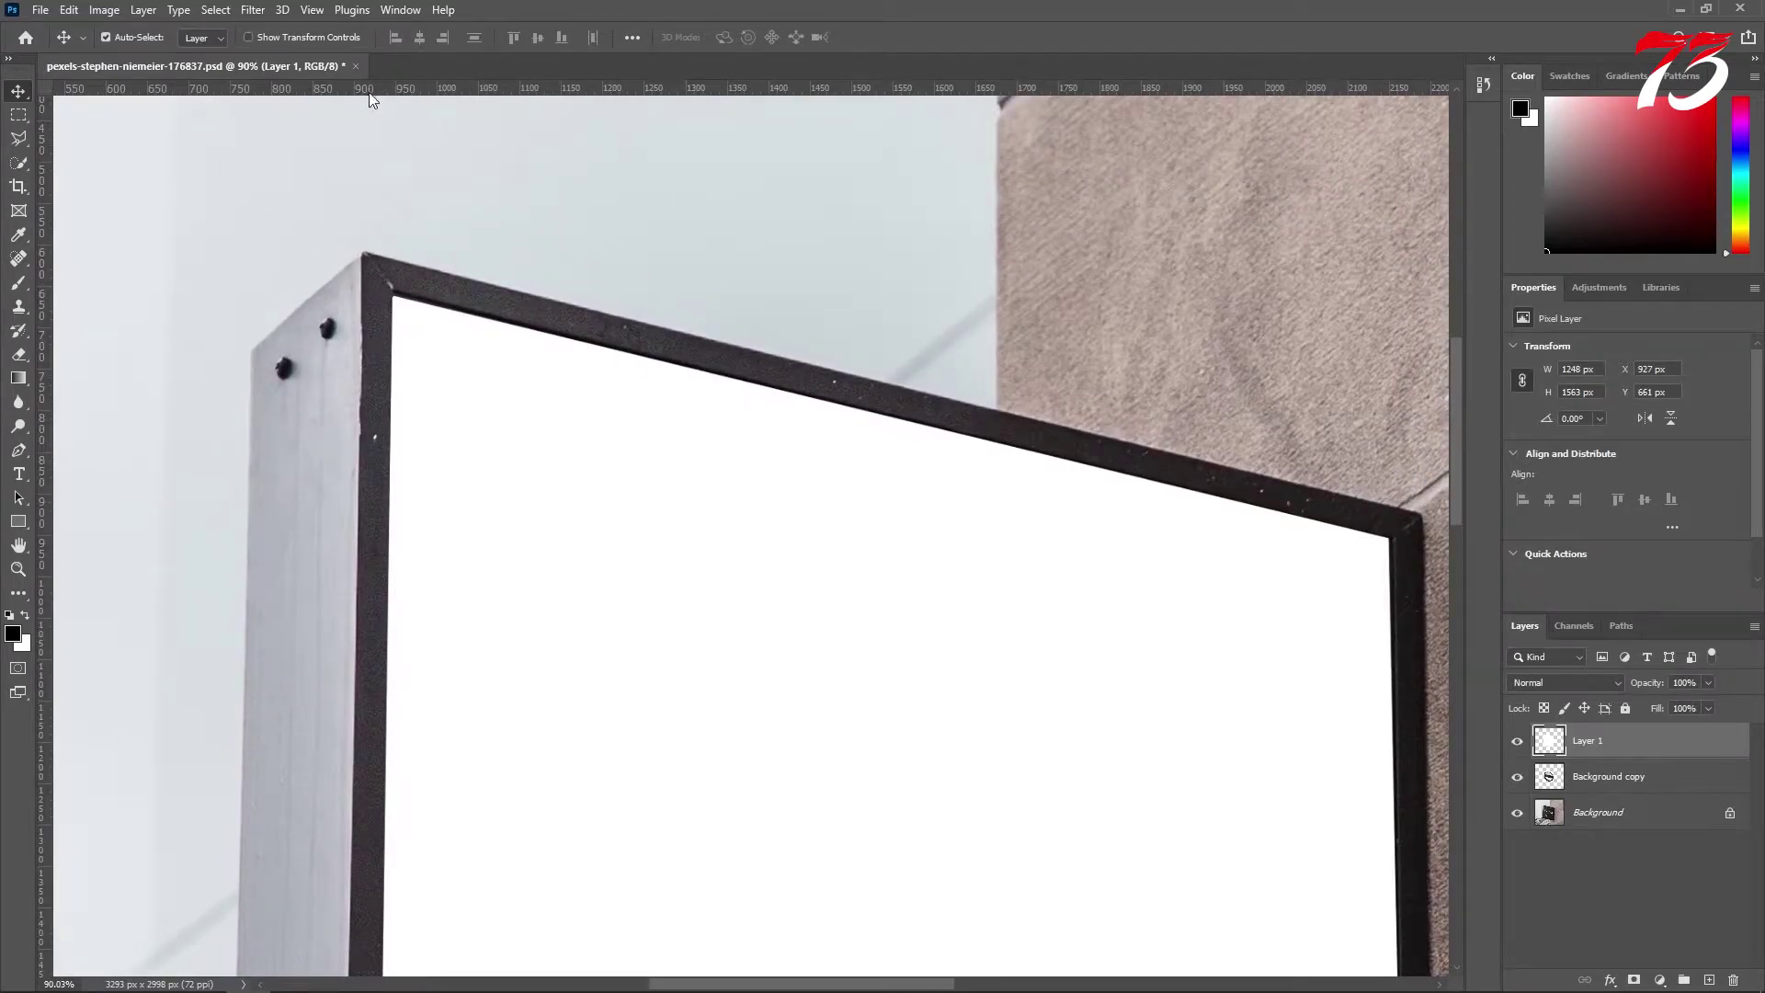
{"action": "scroll", "coordinate": [469, 225], "scroll_direction": "up", "scroll_amount": 1}
{"action": "scroll", "coordinate": [402, 178], "scroll_direction": "up", "scroll_amount": 1}
{"action": "left_click_drag", "start_coordinate": [366, 89], "coordinate": [368, 342]}
{"action": "scroll", "coordinate": [363, 345], "scroll_direction": "up", "scroll_amount": 4}
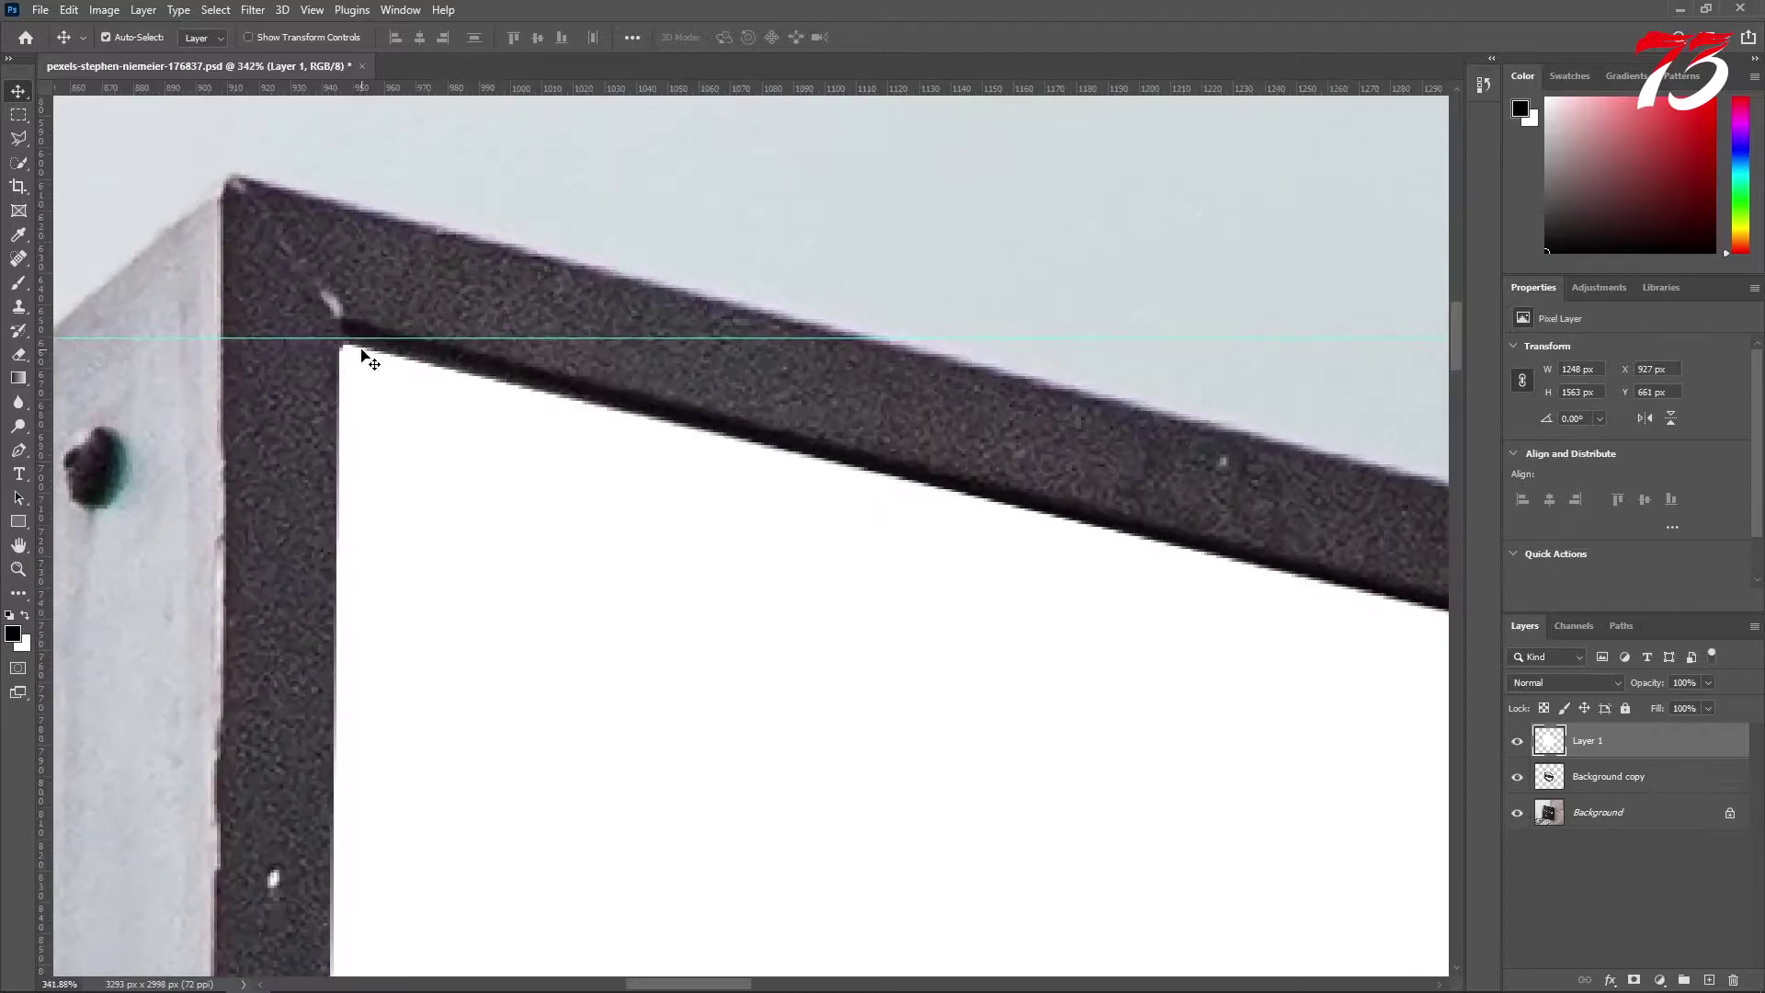
Start a free transform on the white panel and place a vertical guide at its upper-left corner.
{"action": "key", "text": "ctrl+t"}
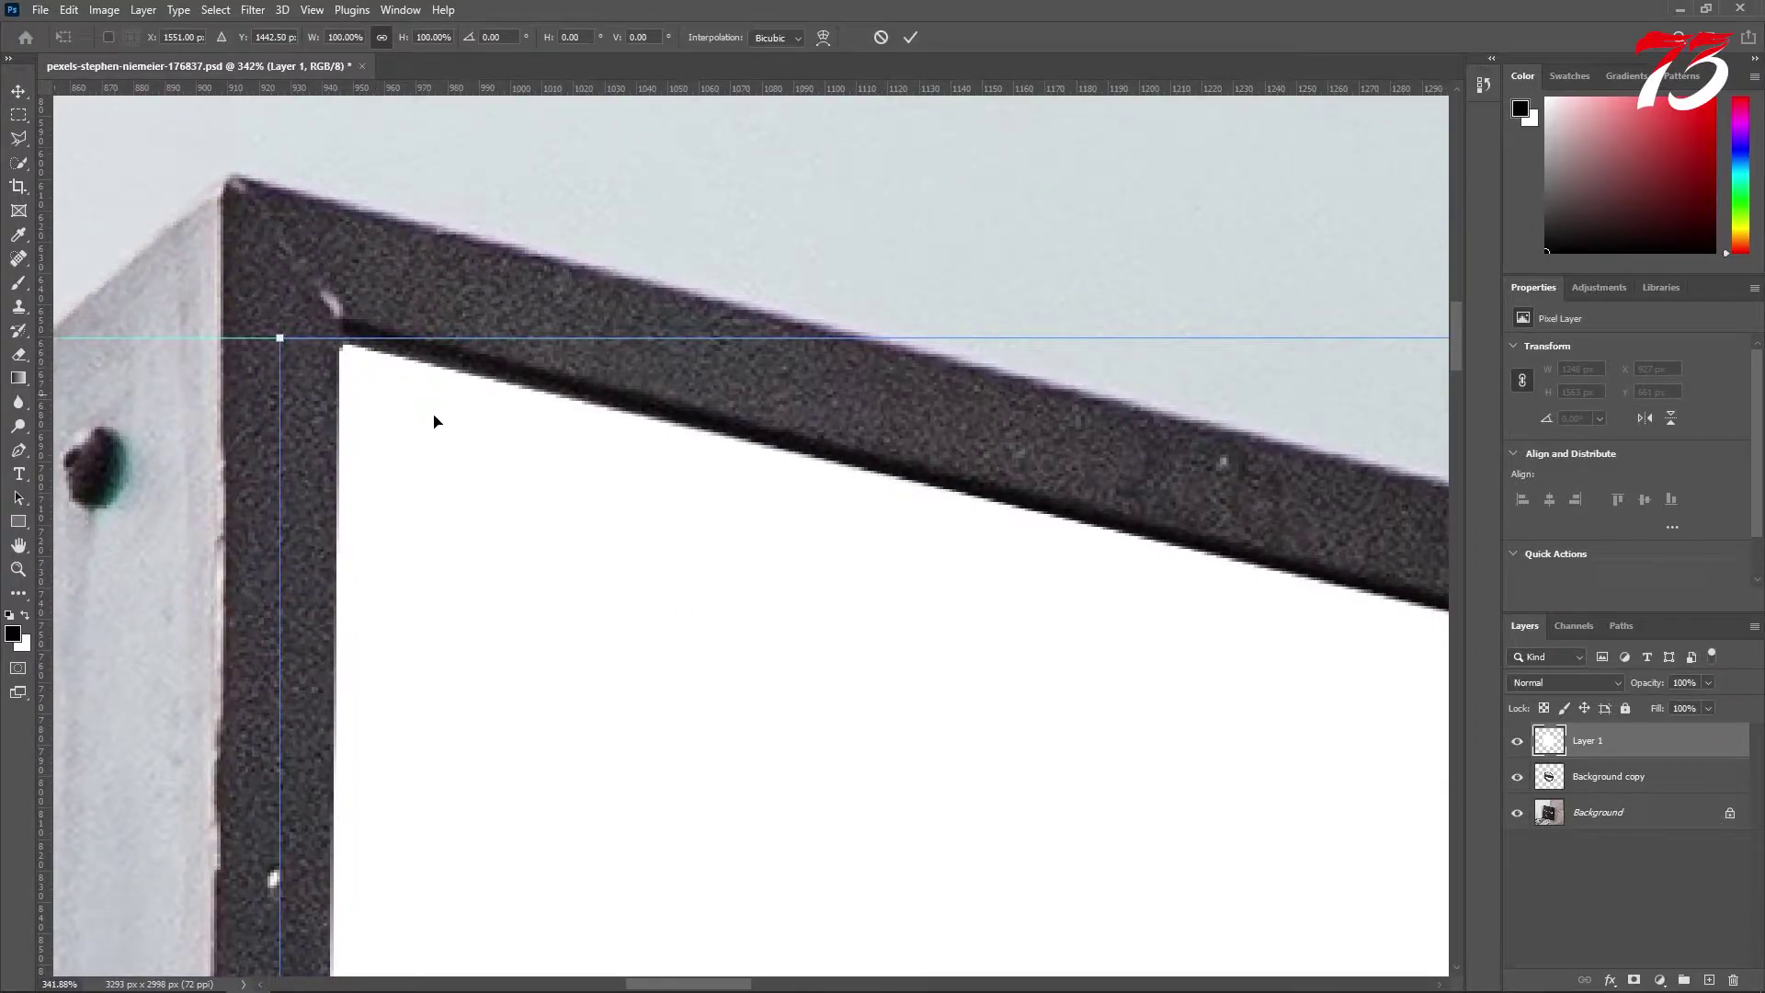
{"action": "scroll", "coordinate": [350, 363], "scroll_direction": "down", "scroll_amount": 1}
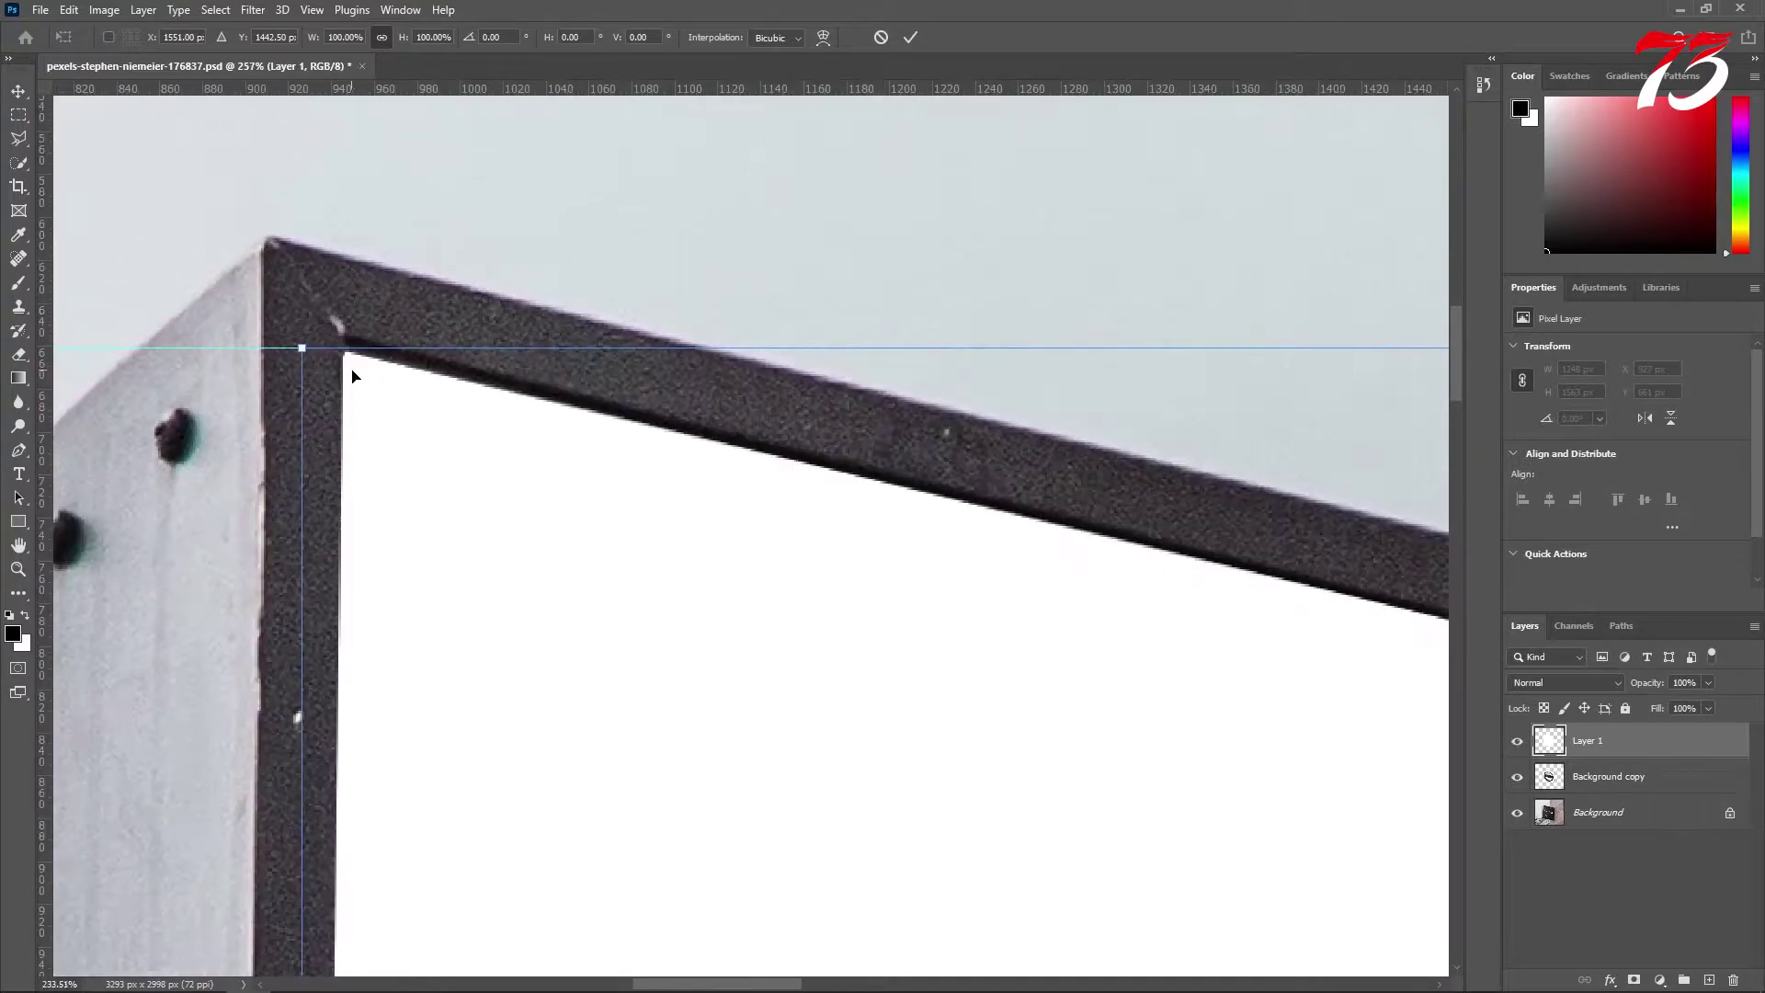
{"action": "left_click_drag", "start_coordinate": [423, 517], "coordinate": [448, 298]}
{"action": "scroll", "coordinate": [413, 373], "scroll_direction": "up", "scroll_amount": 1}
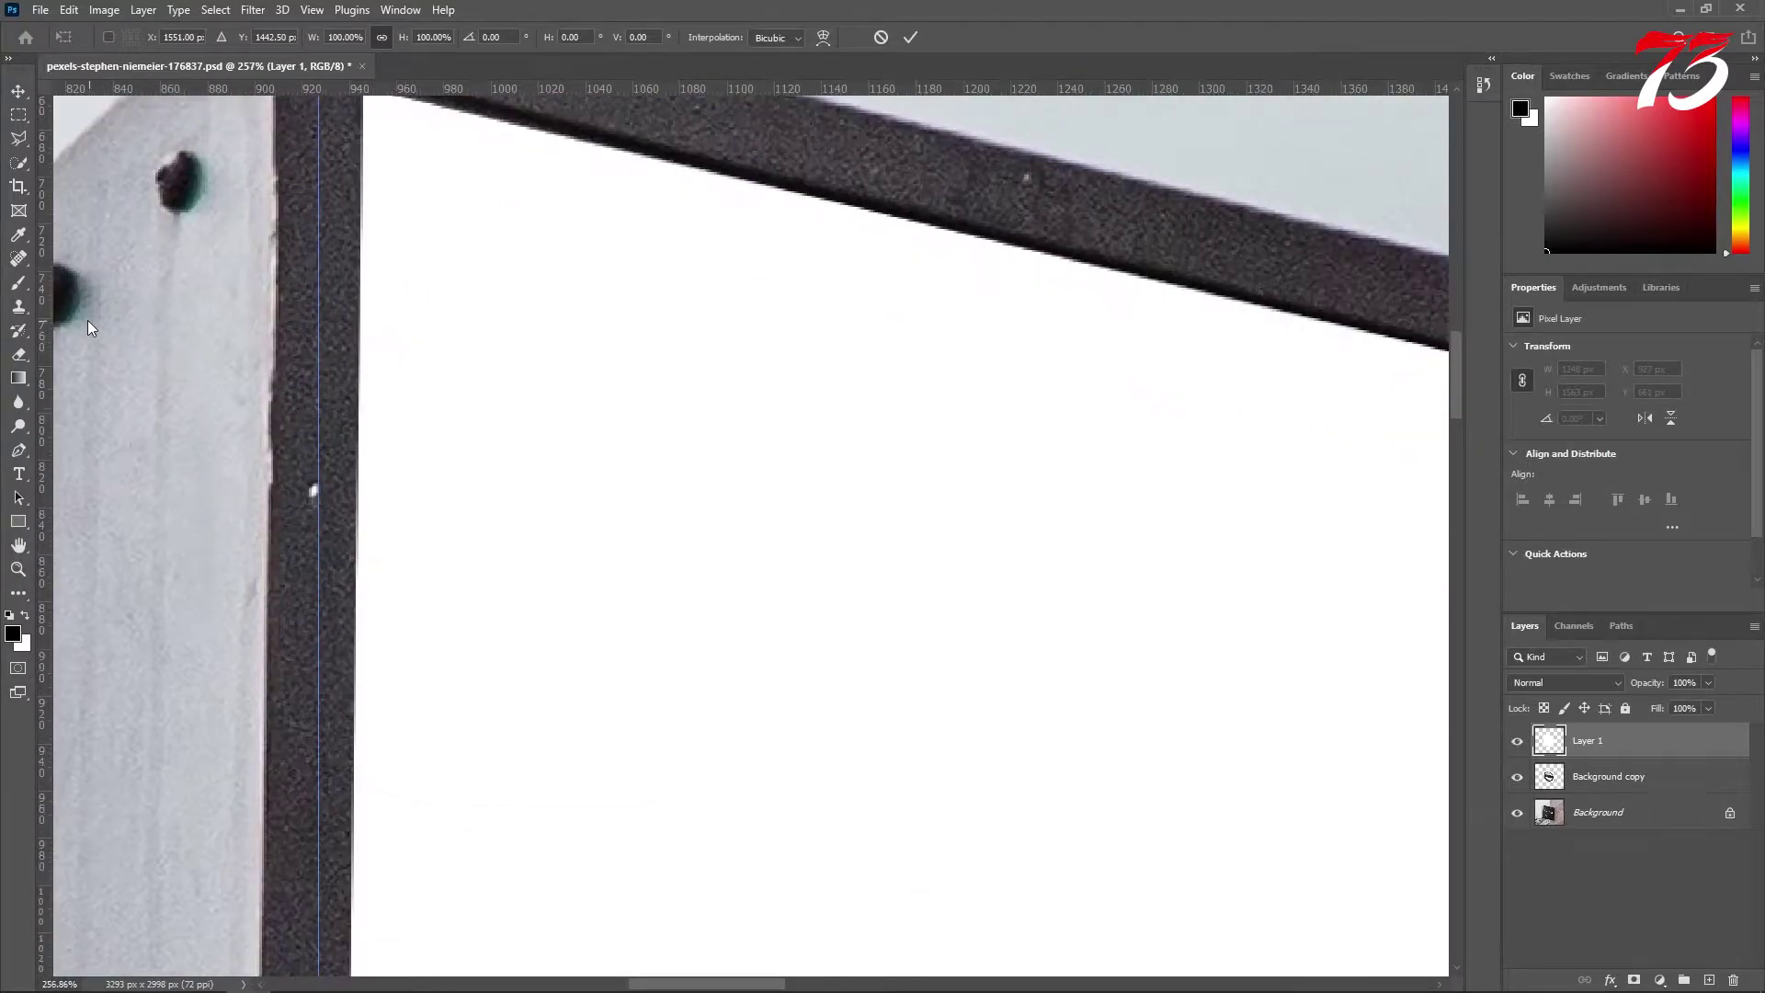
{"action": "left_click_drag", "start_coordinate": [44, 310], "coordinate": [363, 386]}
Place a vertical and a horizontal guide at the white panel's lower-left corner.
{"action": "scroll", "coordinate": [394, 402], "scroll_direction": "down", "scroll_amount": 8}
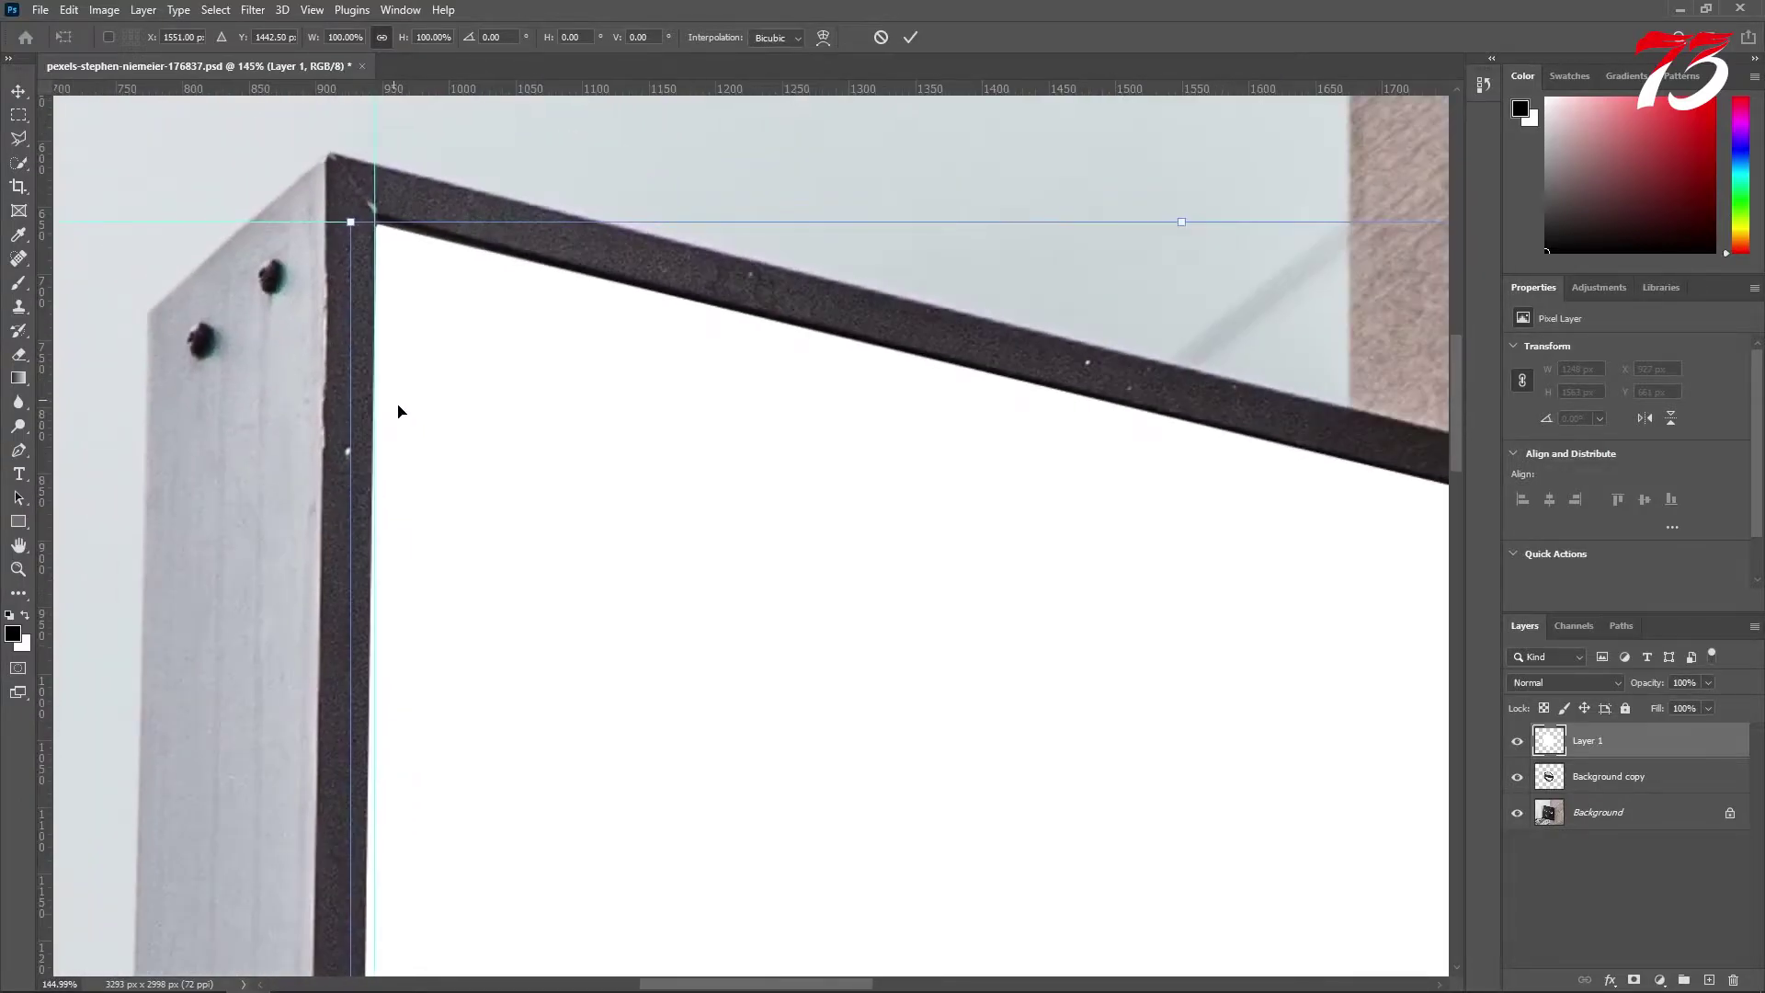
{"action": "scroll", "coordinate": [435, 121], "scroll_direction": "up", "scroll_amount": 3}
{"action": "scroll", "coordinate": [435, 121], "scroll_direction": "down", "scroll_amount": 5}
{"action": "scroll", "coordinate": [638, 257], "scroll_direction": "up", "scroll_amount": 2}
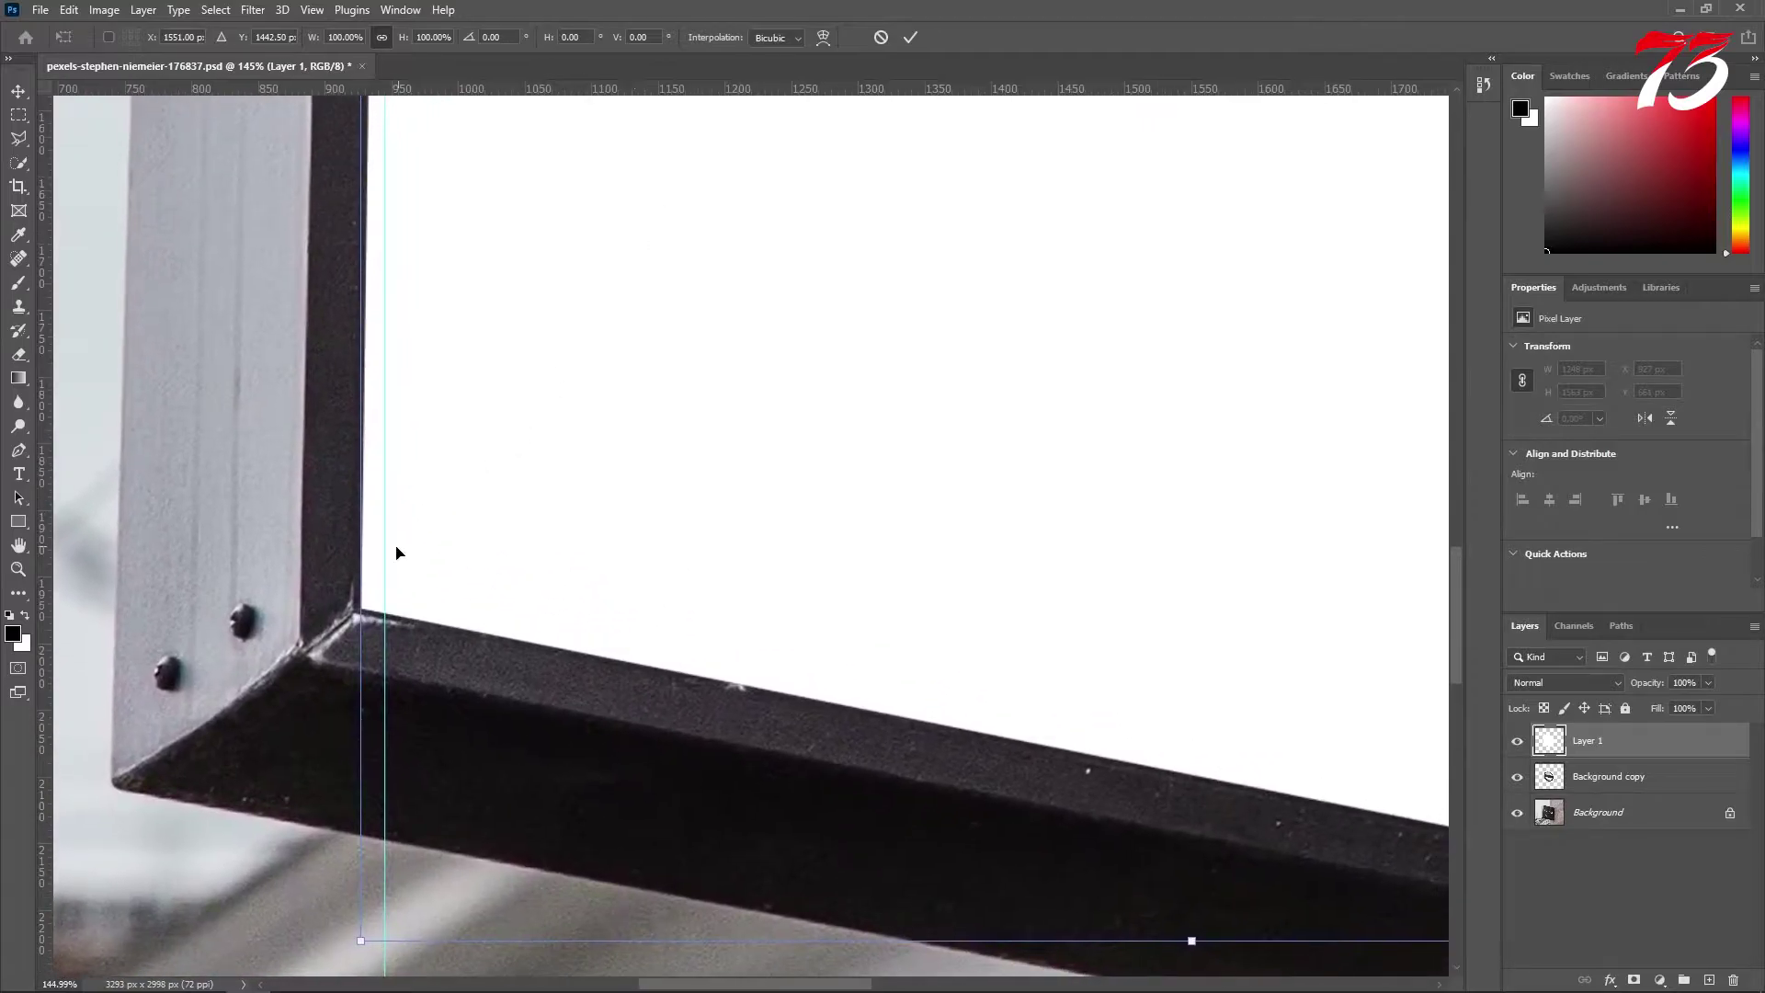
{"action": "scroll", "coordinate": [299, 680], "scroll_direction": "up", "scroll_amount": 3}
{"action": "left_click_drag", "start_coordinate": [41, 618], "coordinate": [379, 591]}
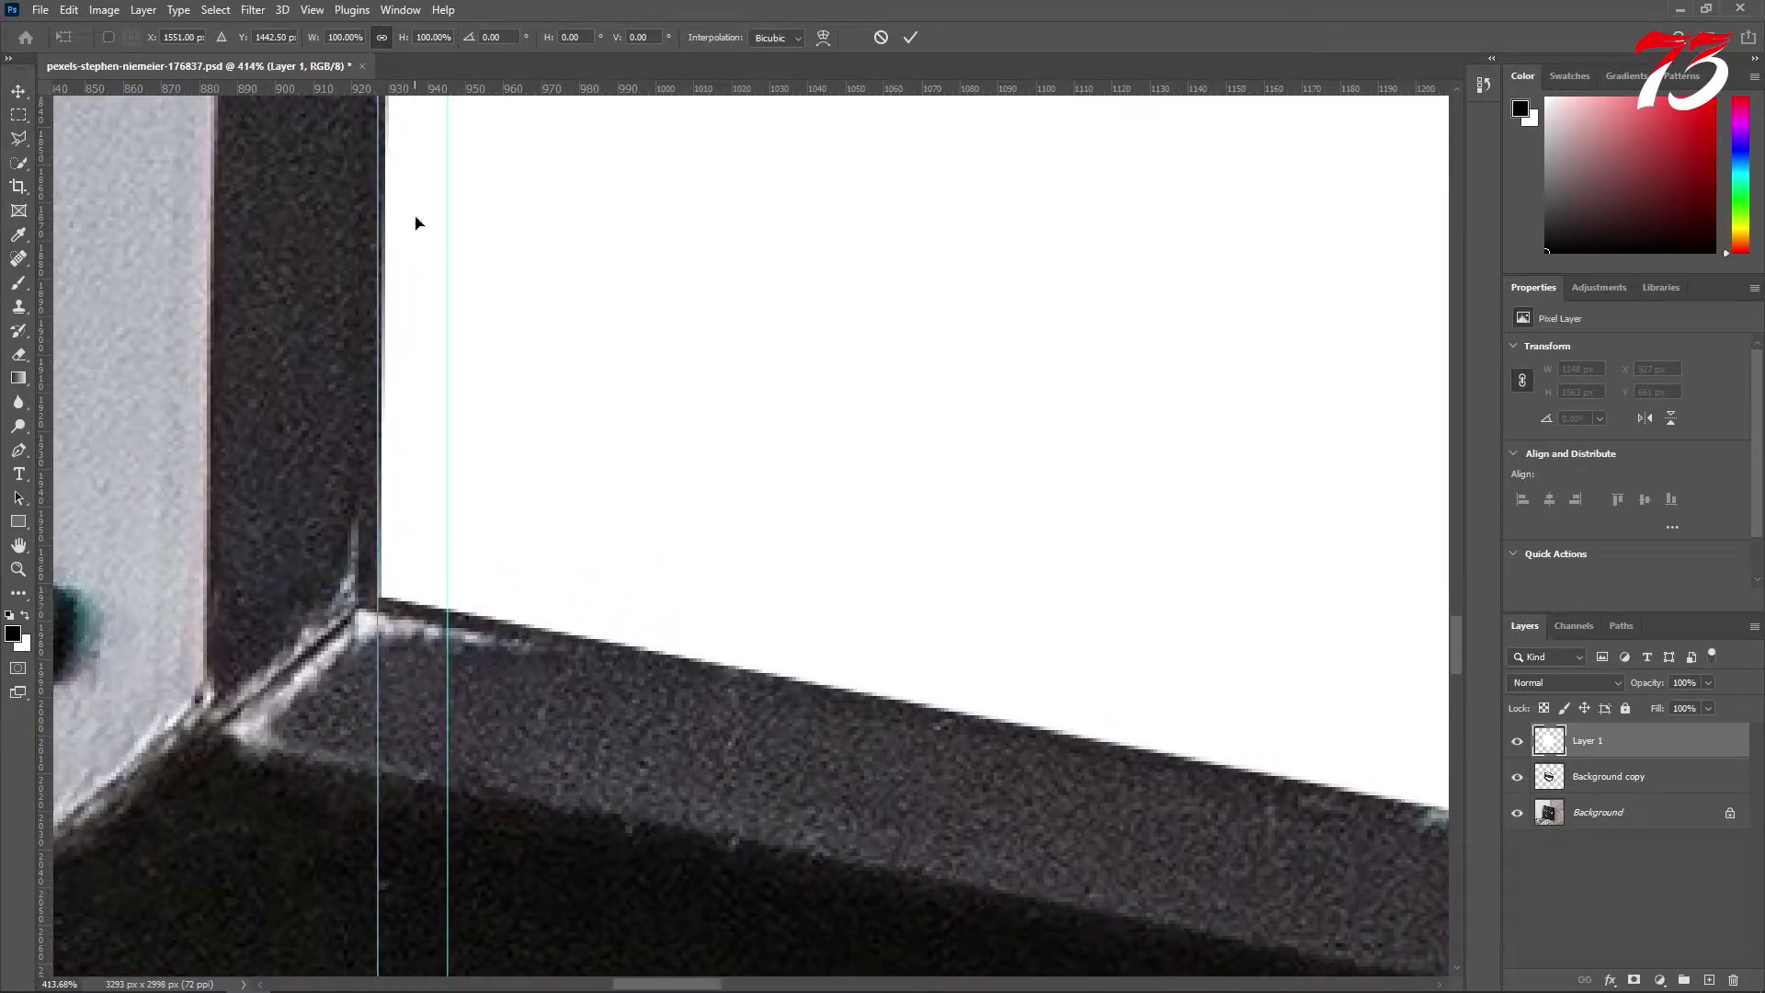
{"action": "left_click_drag", "start_coordinate": [408, 89], "coordinate": [406, 598]}
Place a vertical guide at the white panel's lower-right corner.
{"action": "scroll", "coordinate": [666, 535], "scroll_direction": "down", "scroll_amount": 5}
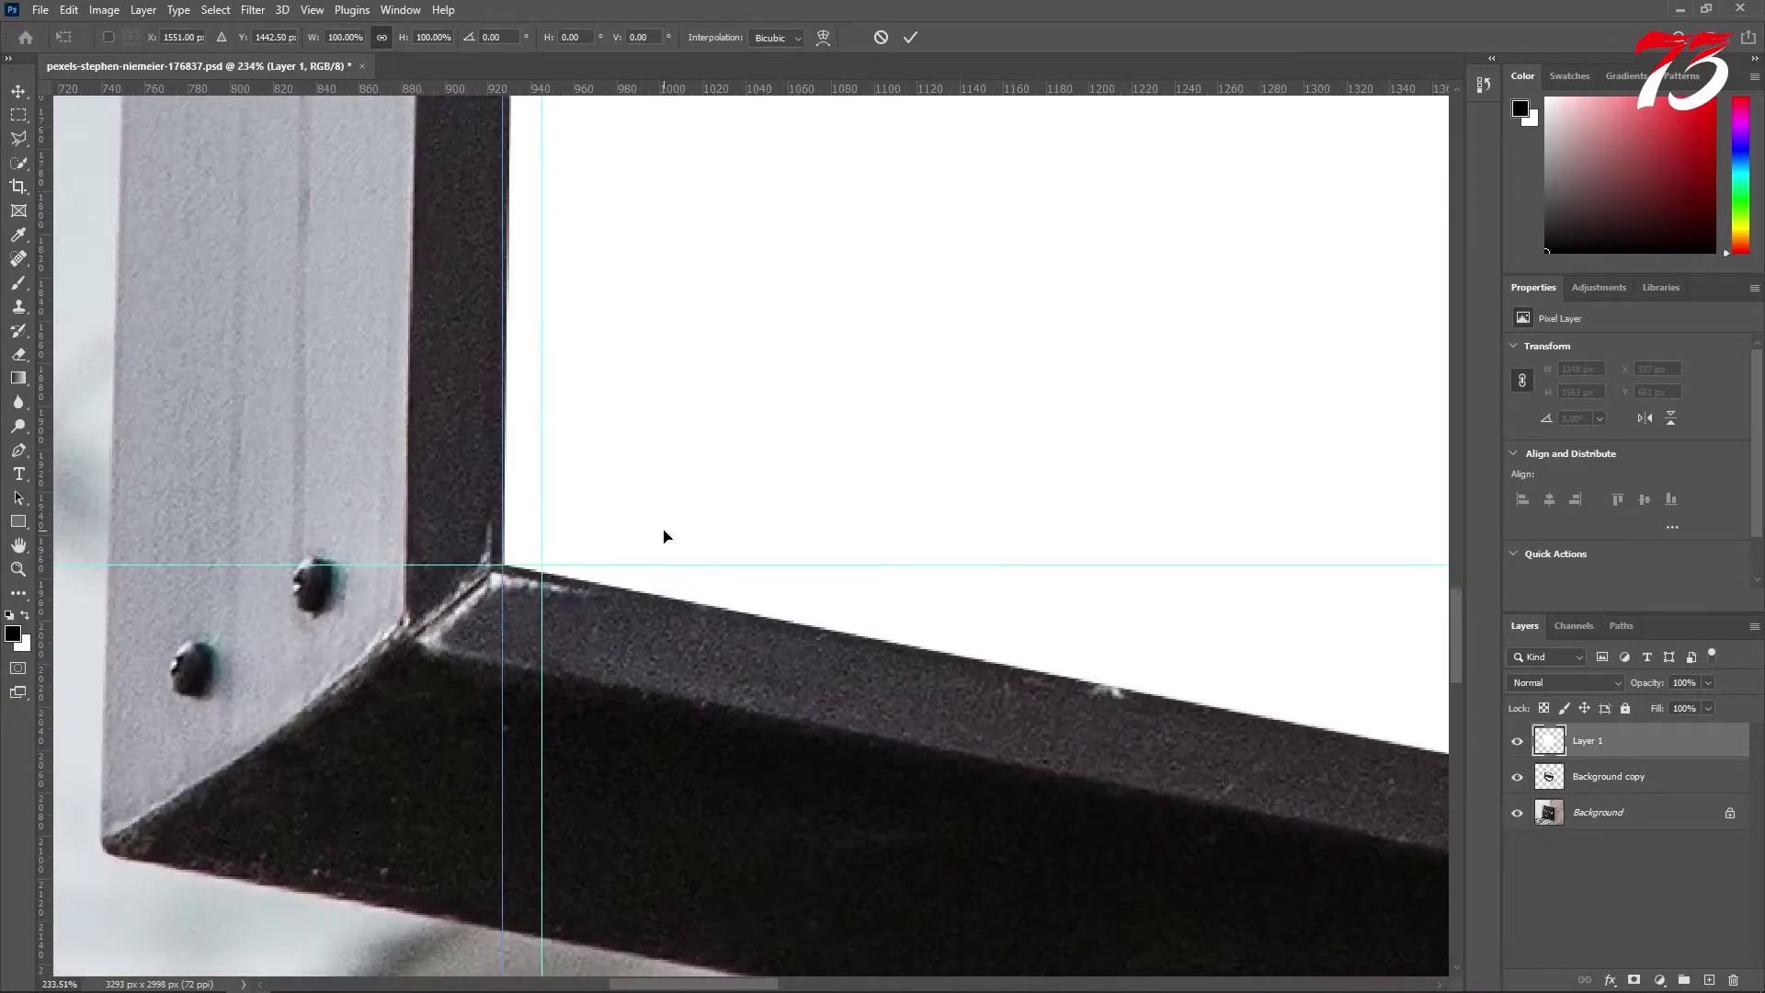
{"action": "scroll", "coordinate": [666, 540], "scroll_direction": "down", "scroll_amount": 4}
{"action": "left_click_drag", "start_coordinate": [898, 343], "coordinate": [525, 598]}
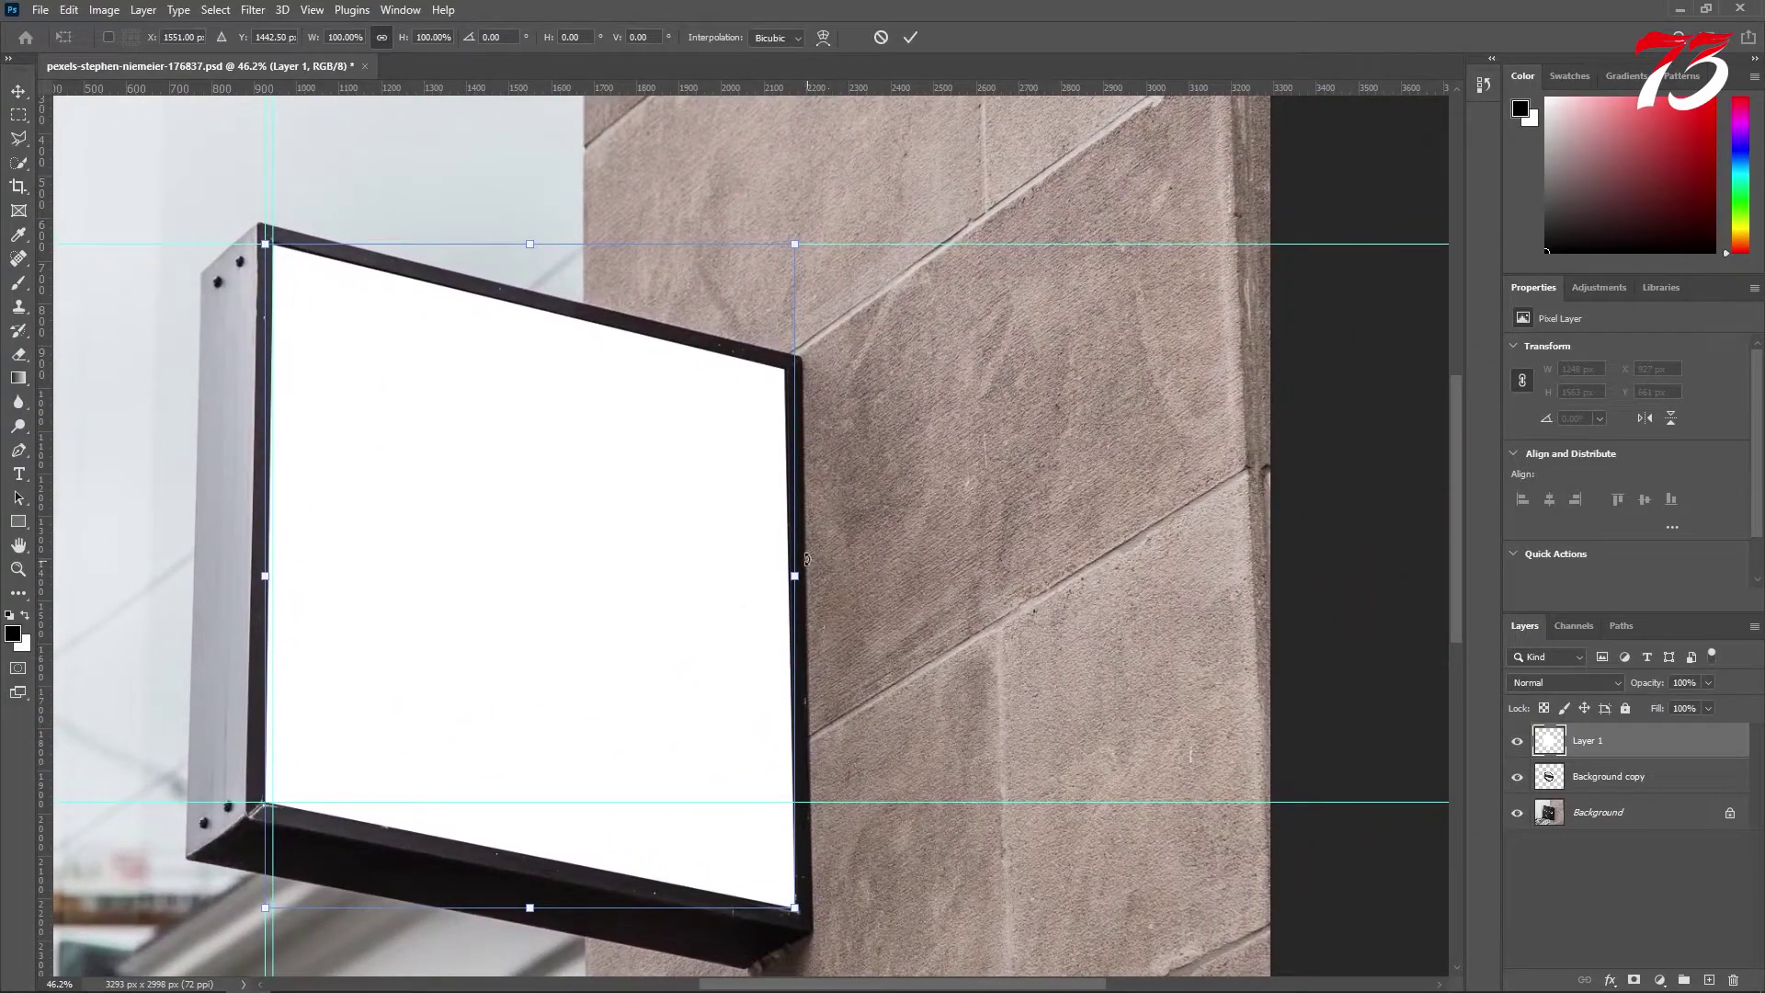
{"action": "scroll", "coordinate": [796, 668], "scroll_direction": "up", "scroll_amount": 3}
{"action": "left_click_drag", "start_coordinate": [794, 731], "coordinate": [732, 380]}
{"action": "left_click_drag", "start_coordinate": [52, 540], "coordinate": [727, 723]}
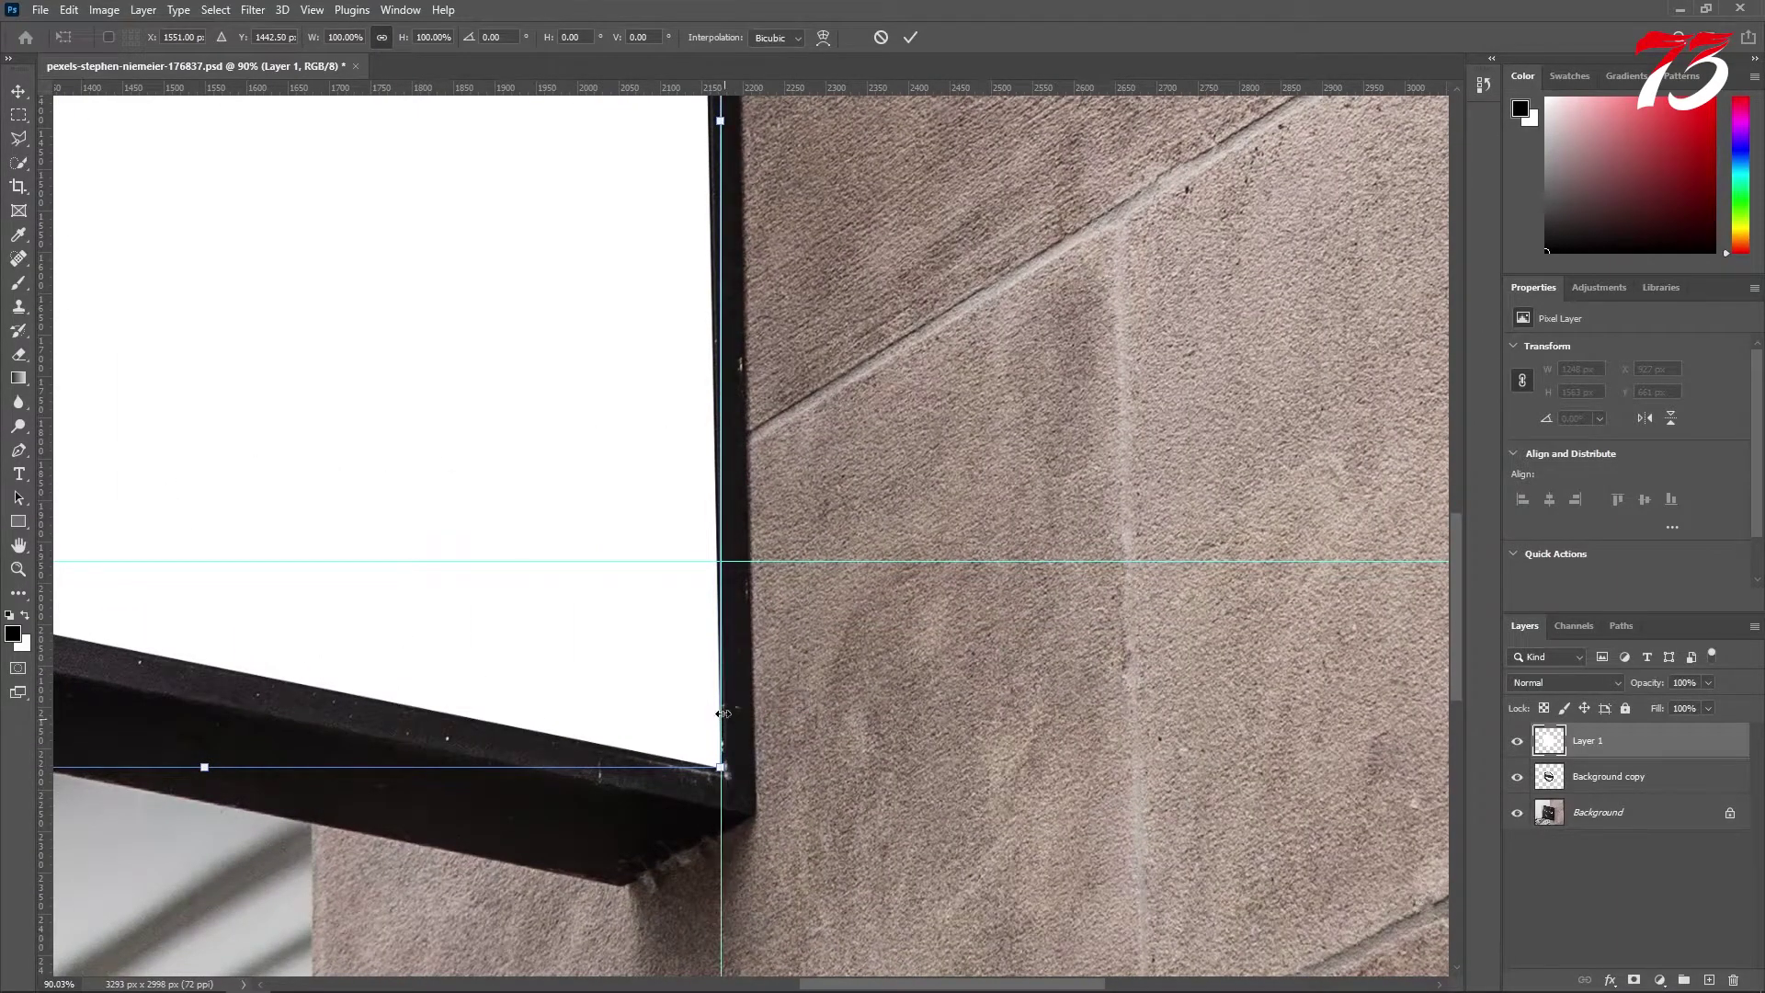
Distort the panel by moving its lower-right corner up to the lower horizontal guide.
{"action": "scroll", "coordinate": [727, 723], "scroll_direction": "down", "scroll_amount": 5}
{"action": "left_click_drag", "start_coordinate": [682, 493], "coordinate": [688, 636]}
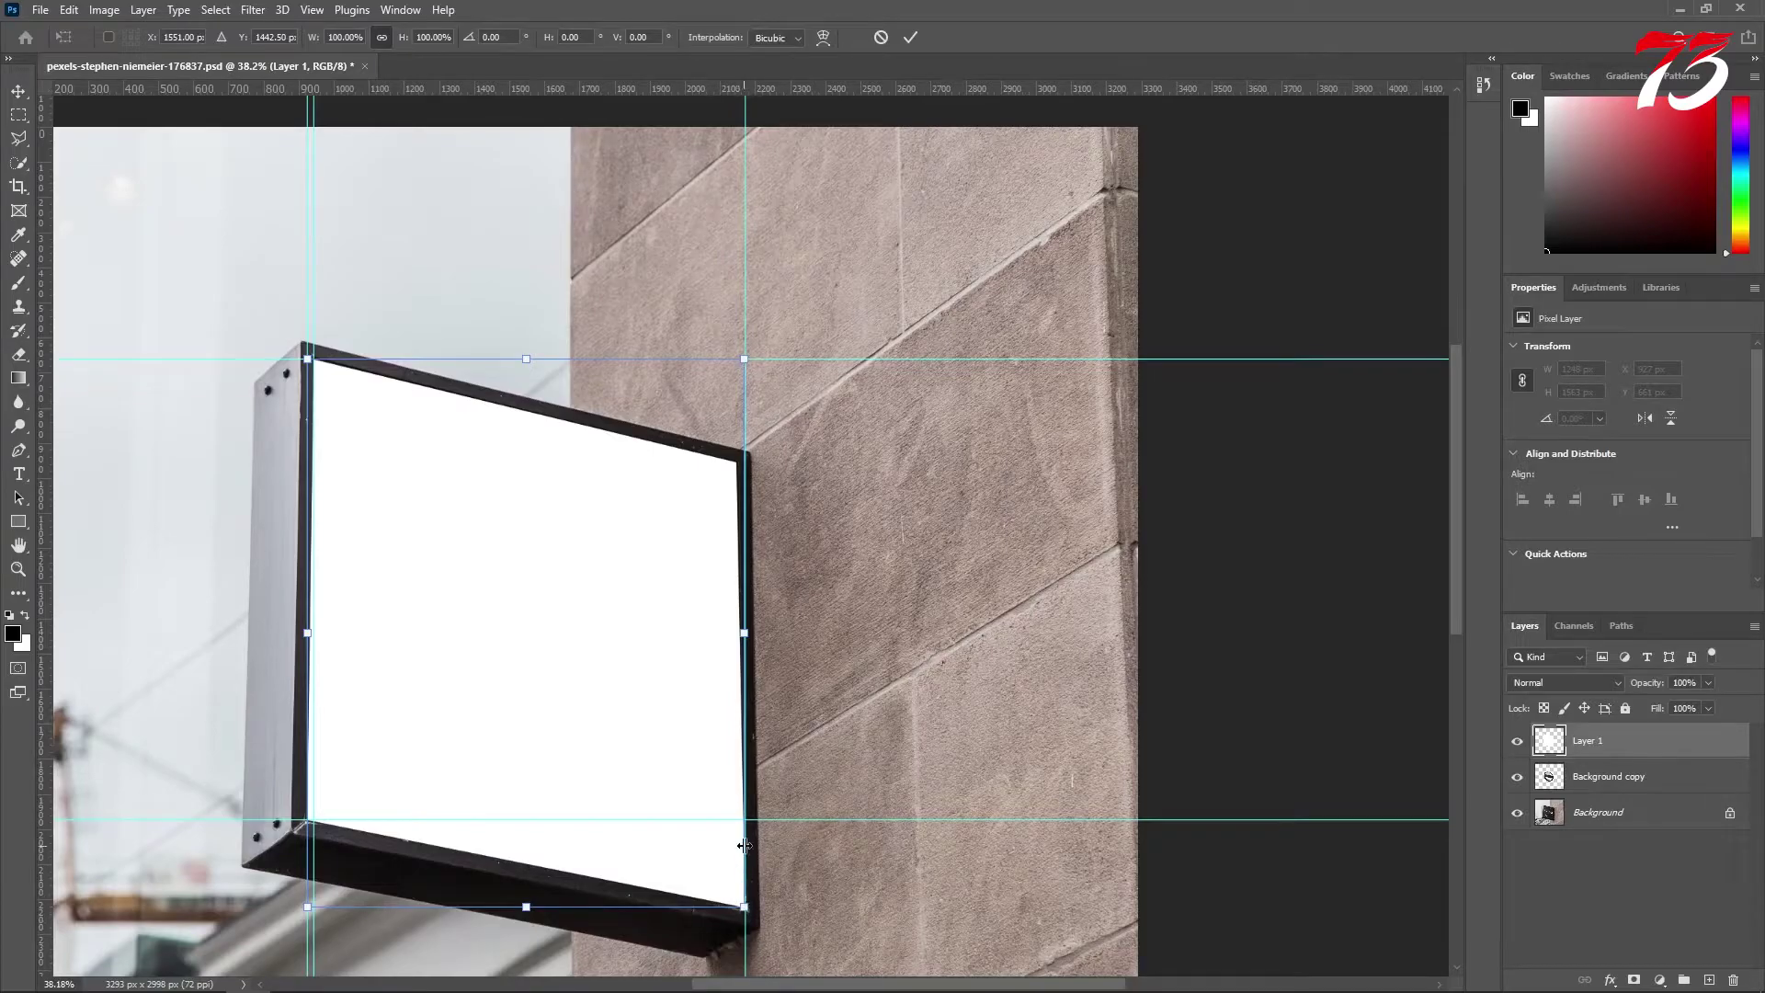
{"action": "scroll", "coordinate": [743, 830], "scroll_direction": "up", "scroll_amount": 5}
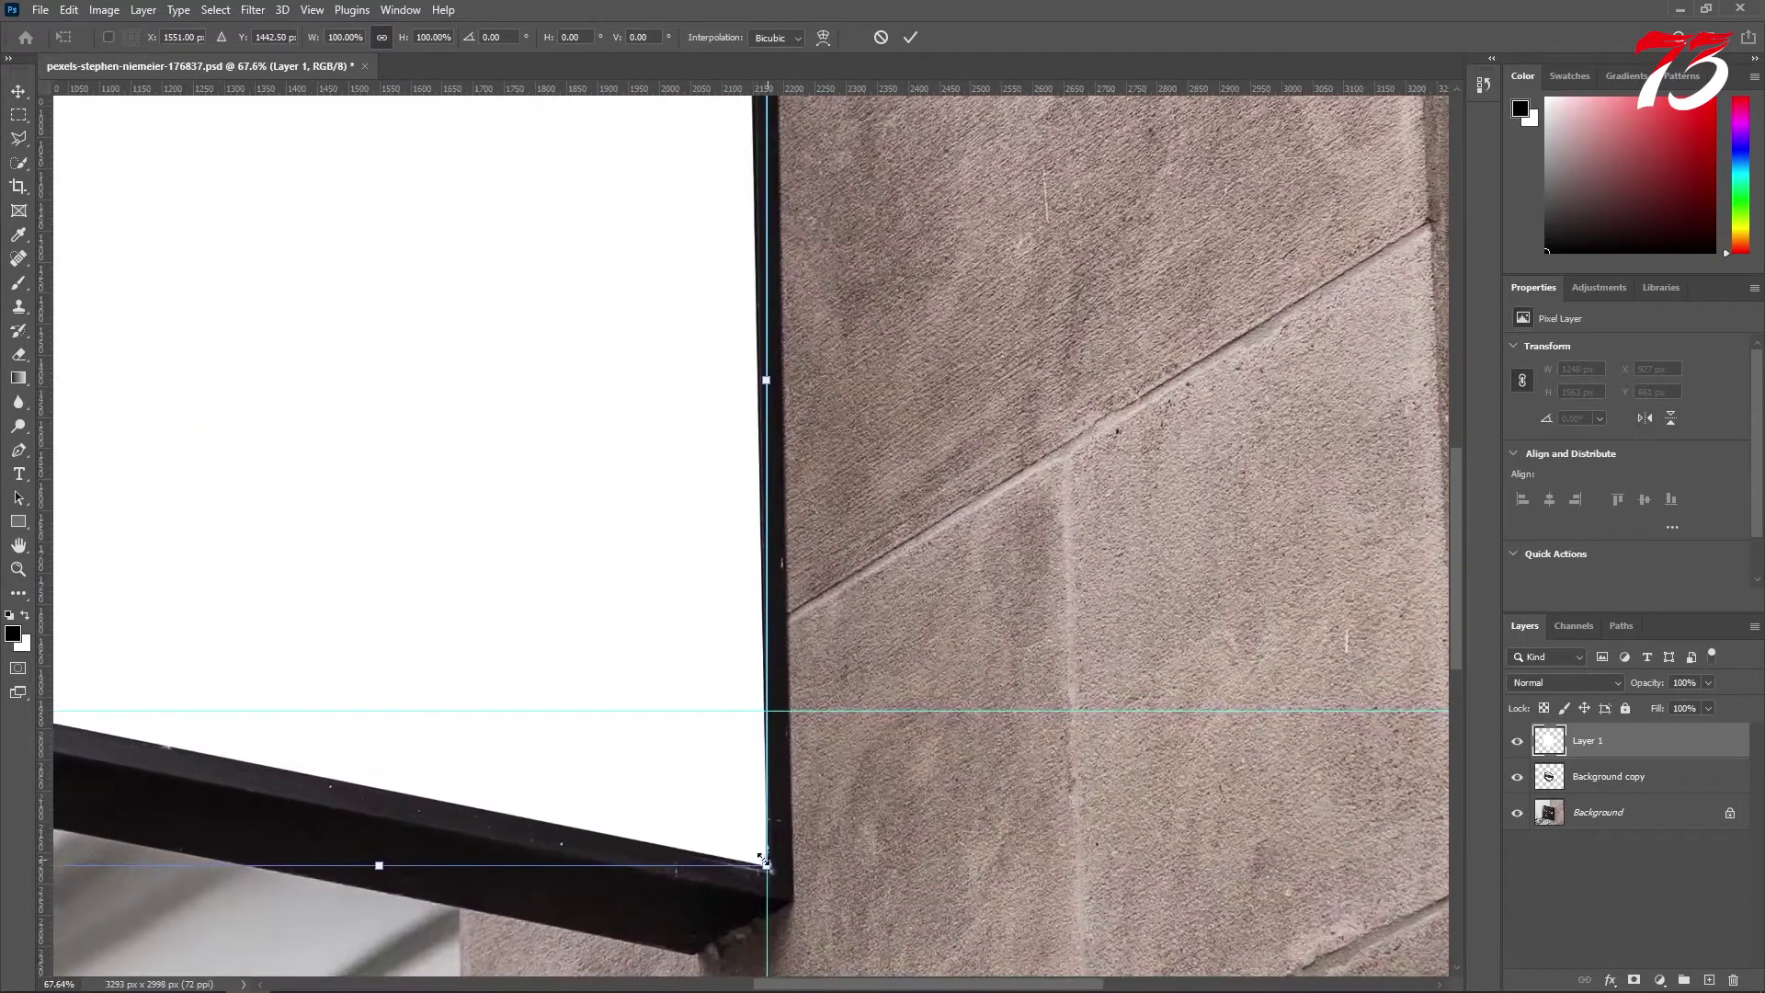
{"action": "left_click_drag", "start_coordinate": [771, 872], "coordinate": [773, 644]}
Distort the panel's upper-right corner up to the upper horizontal guide, squaring the panel, and apply the transform.
{"action": "left_click_drag", "start_coordinate": [826, 442], "coordinate": [777, 701]}
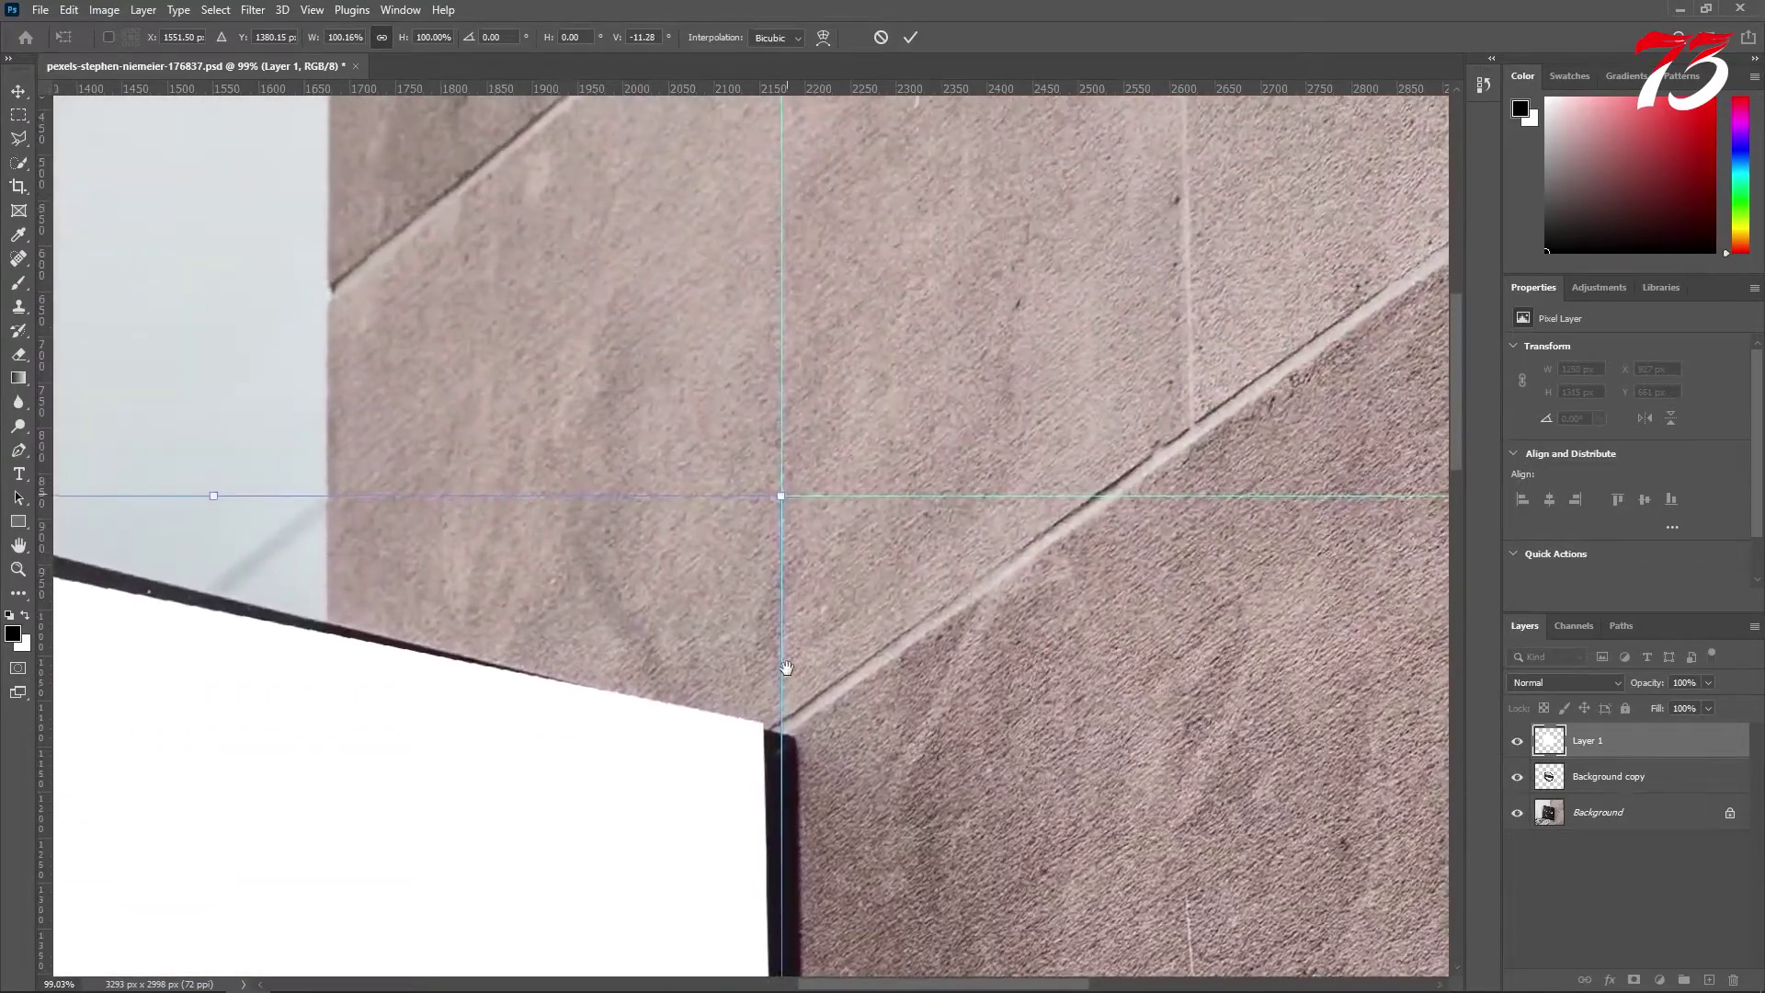
{"action": "scroll", "coordinate": [762, 623], "scroll_direction": "up", "scroll_amount": 2}
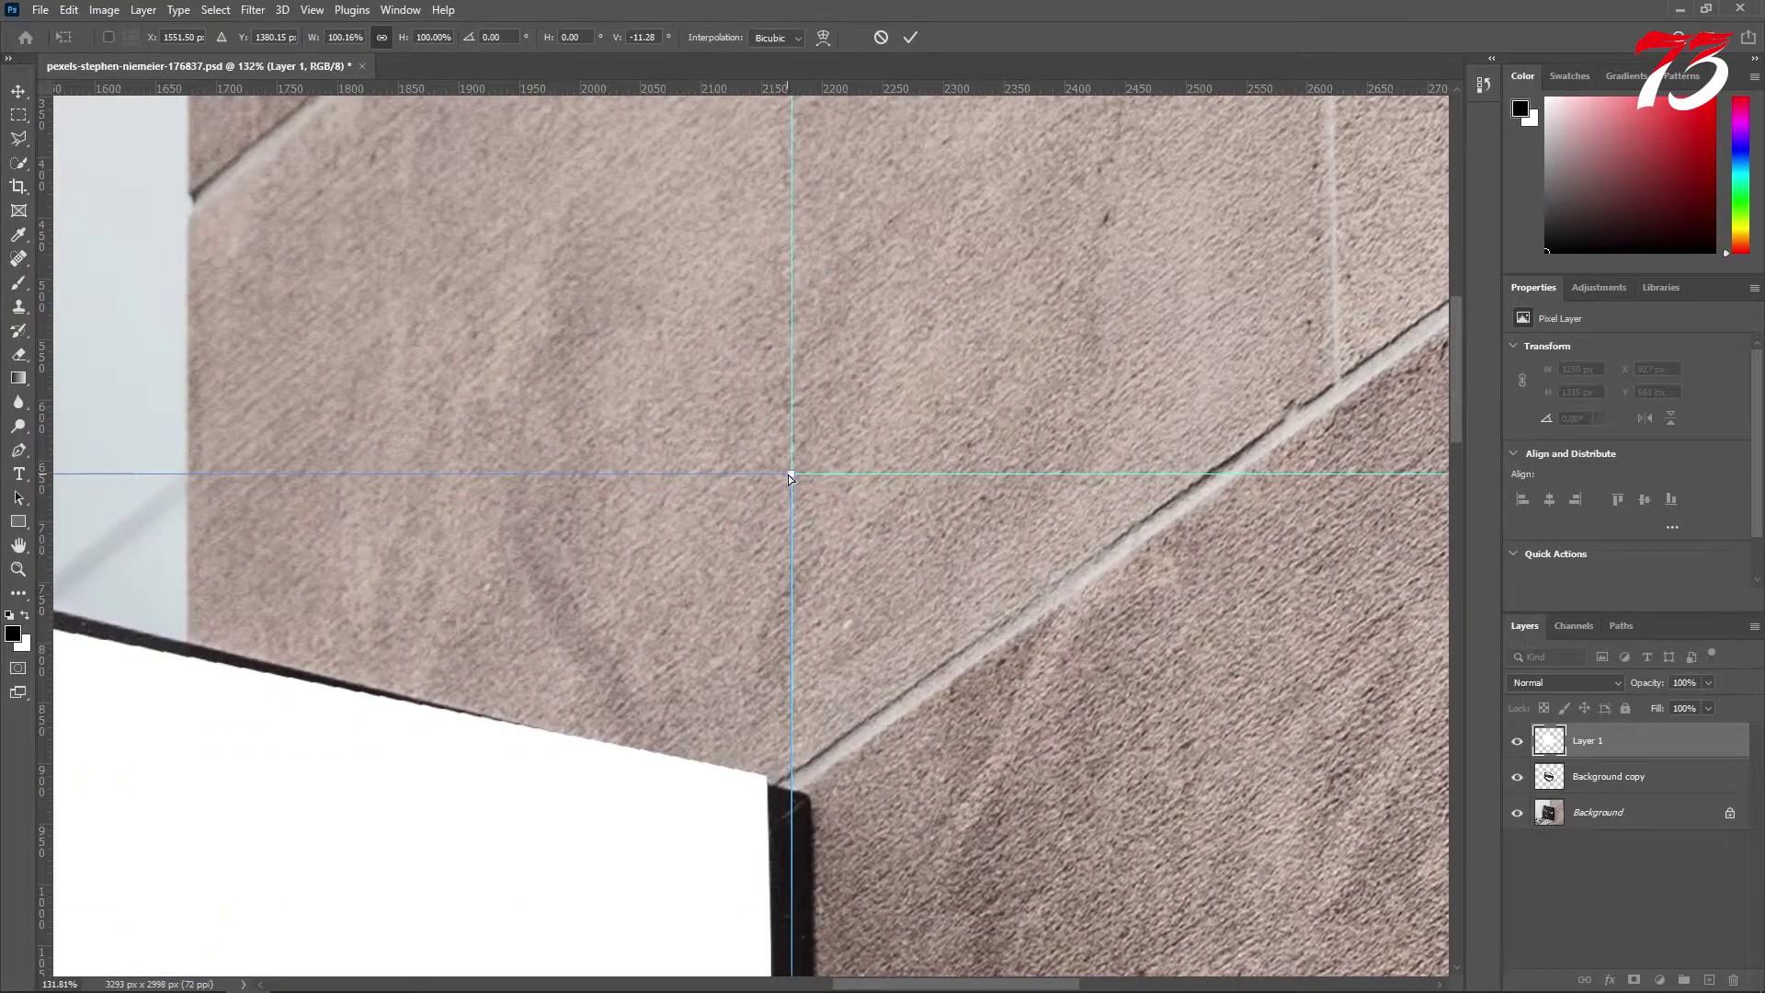
{"action": "left_click_drag", "start_coordinate": [789, 473], "coordinate": [829, 117]}
{"action": "scroll", "coordinate": [485, 548], "scroll_direction": "down", "scroll_amount": 3}
{"action": "left_click_drag", "start_coordinate": [484, 548], "coordinate": [781, 257]}
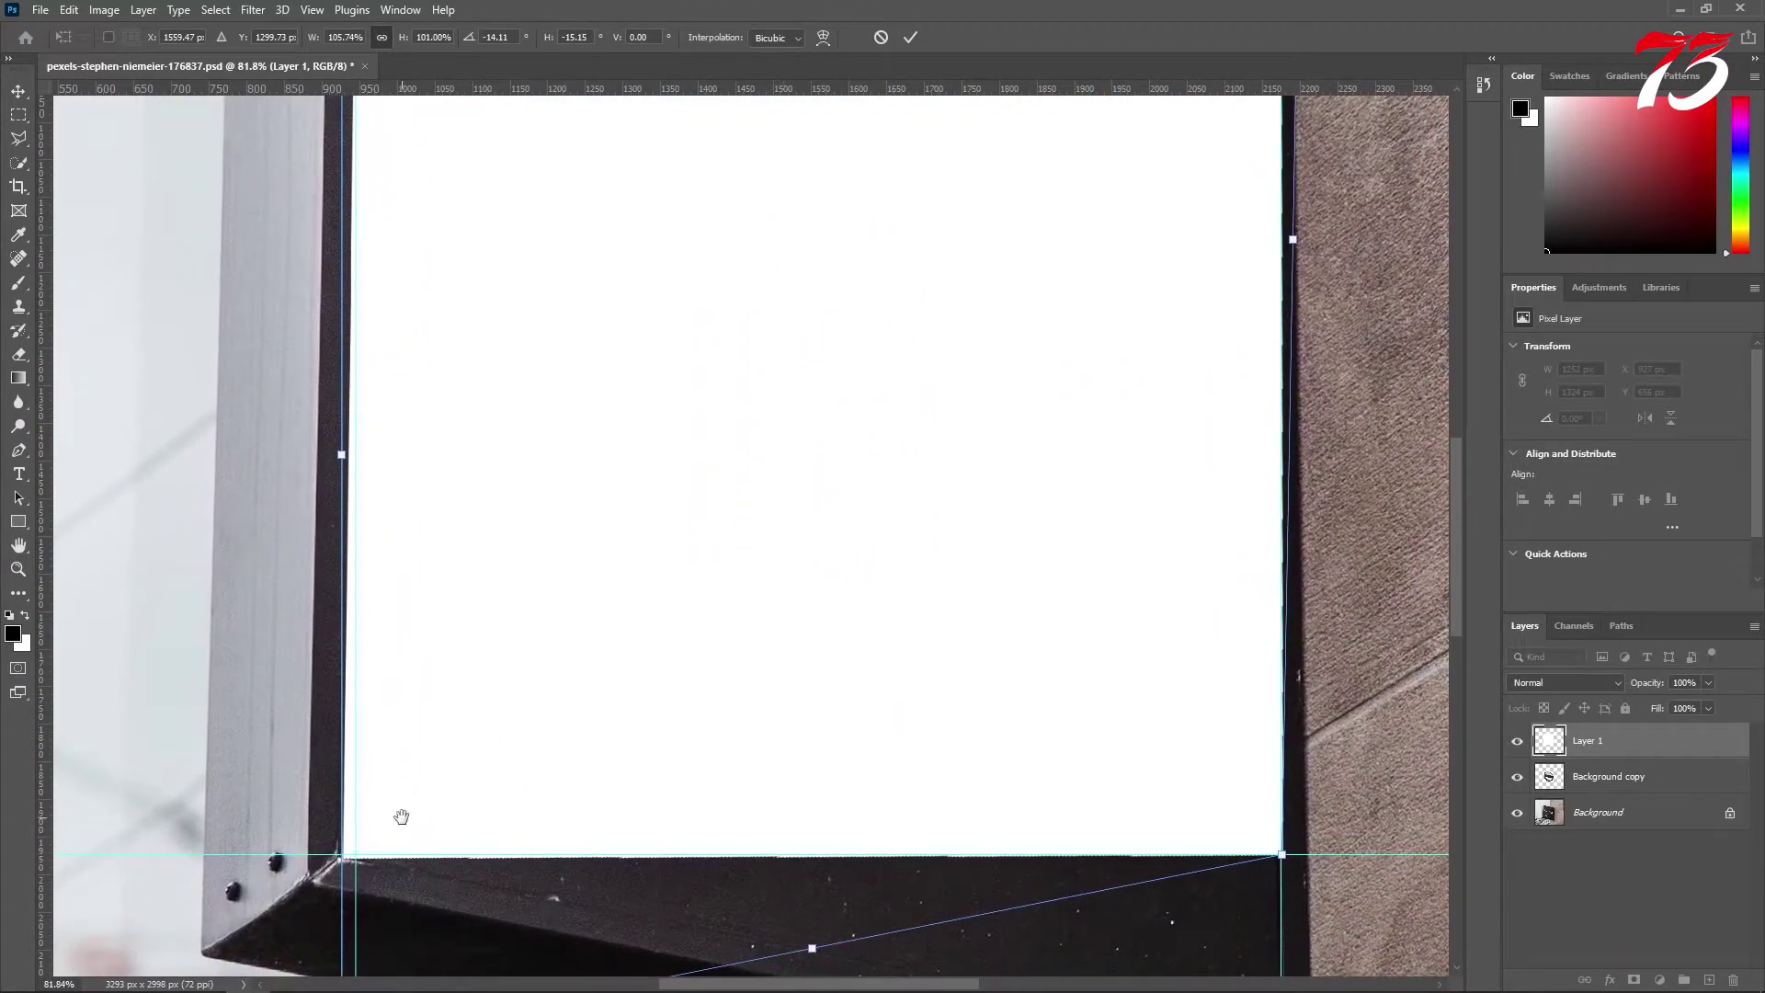
{"action": "scroll", "coordinate": [402, 817], "scroll_direction": "down", "scroll_amount": 4}
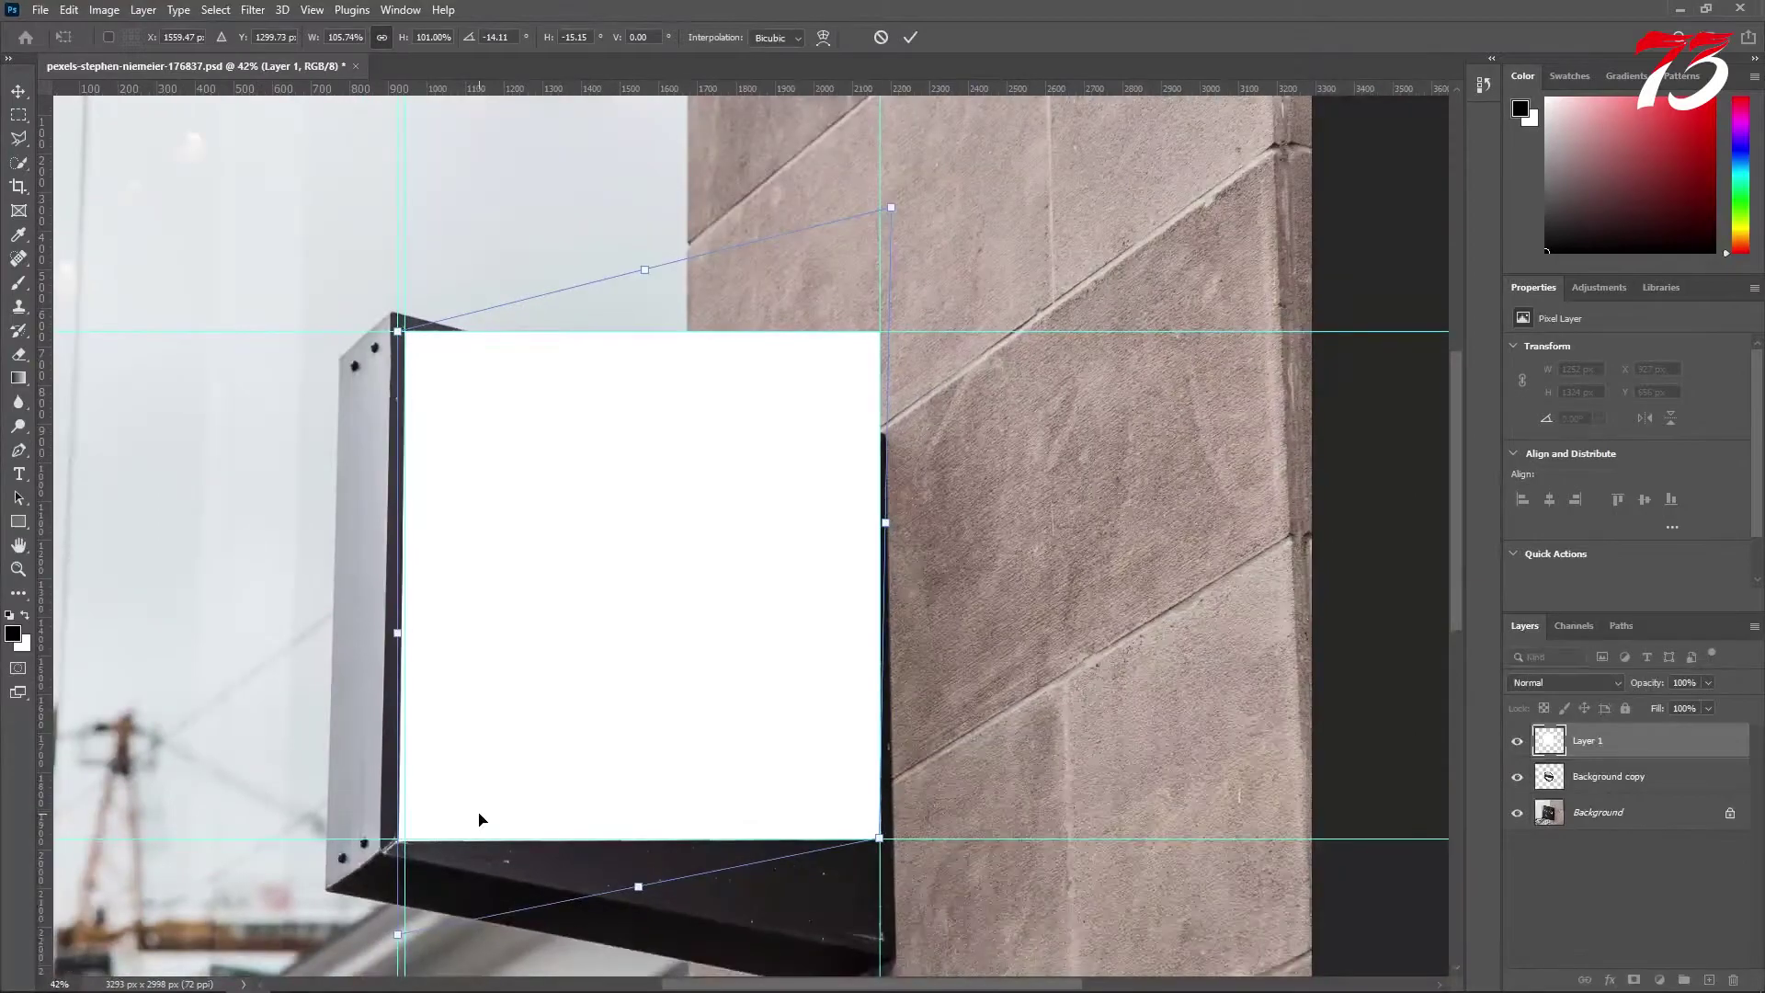
{"action": "key", "text": "Return"}
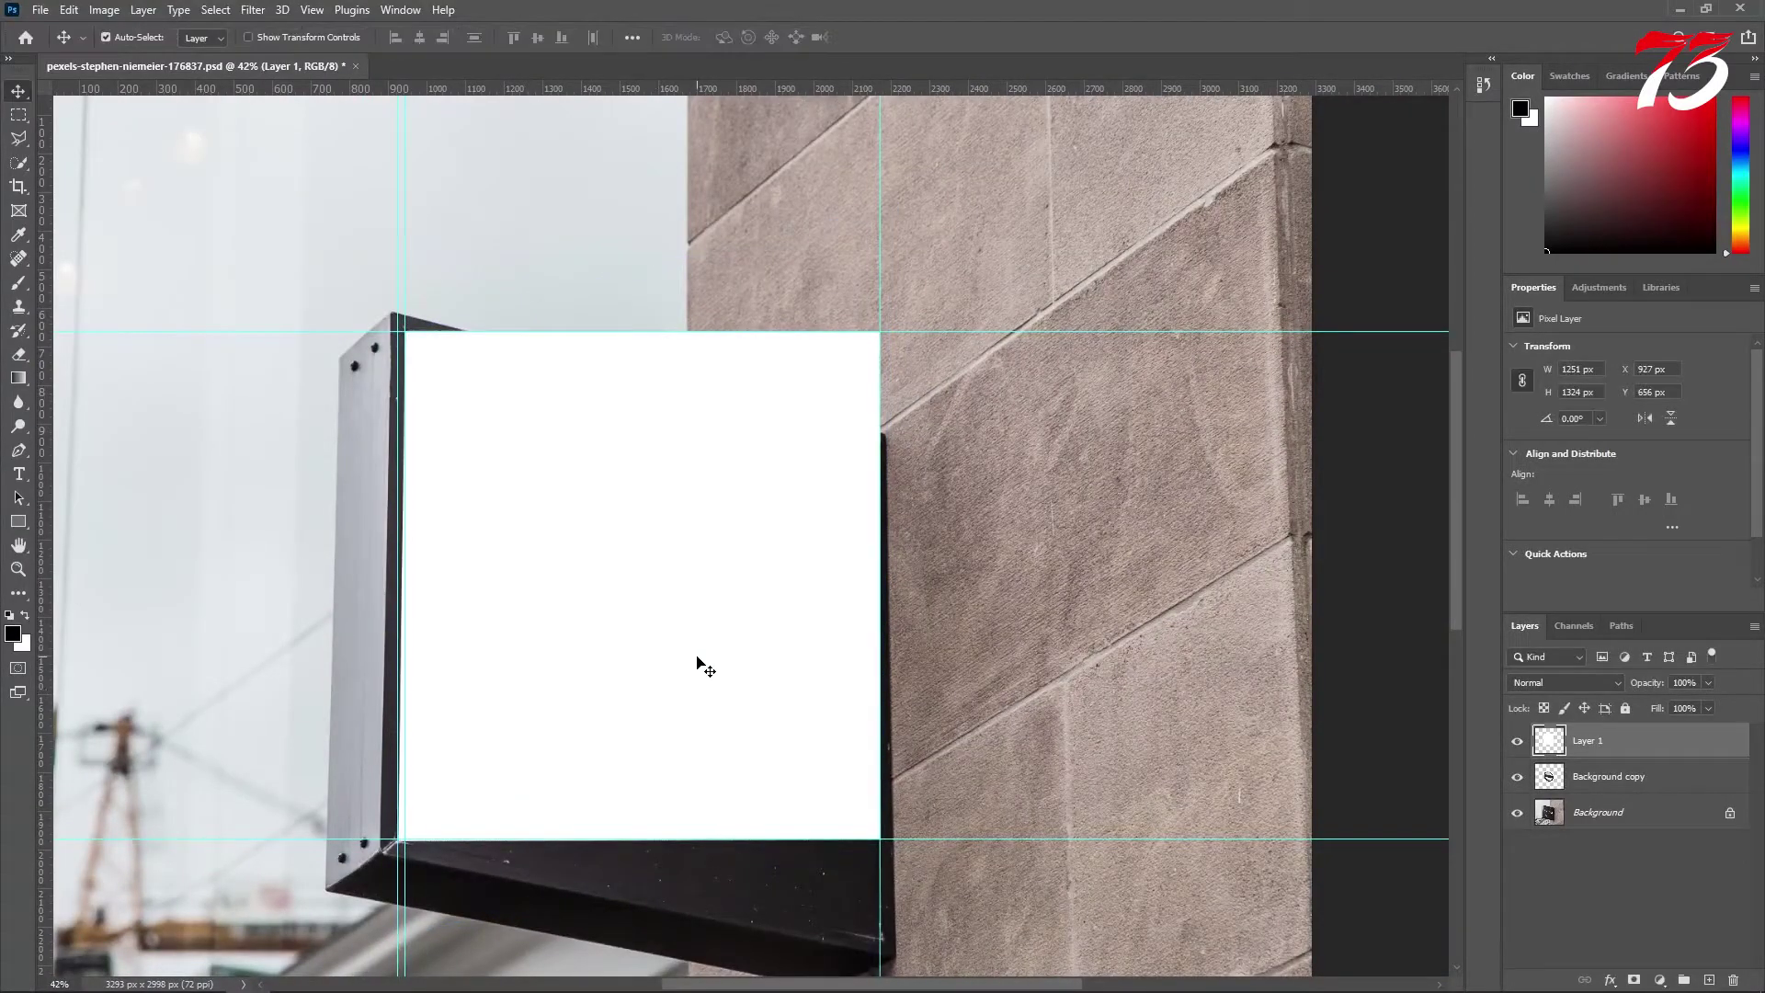
Remove all horizontal and vertical guides from the document.
{"action": "left_click_drag", "start_coordinate": [410, 334], "coordinate": [405, 89]}
{"action": "left_click_drag", "start_coordinate": [397, 318], "coordinate": [37, 271]}
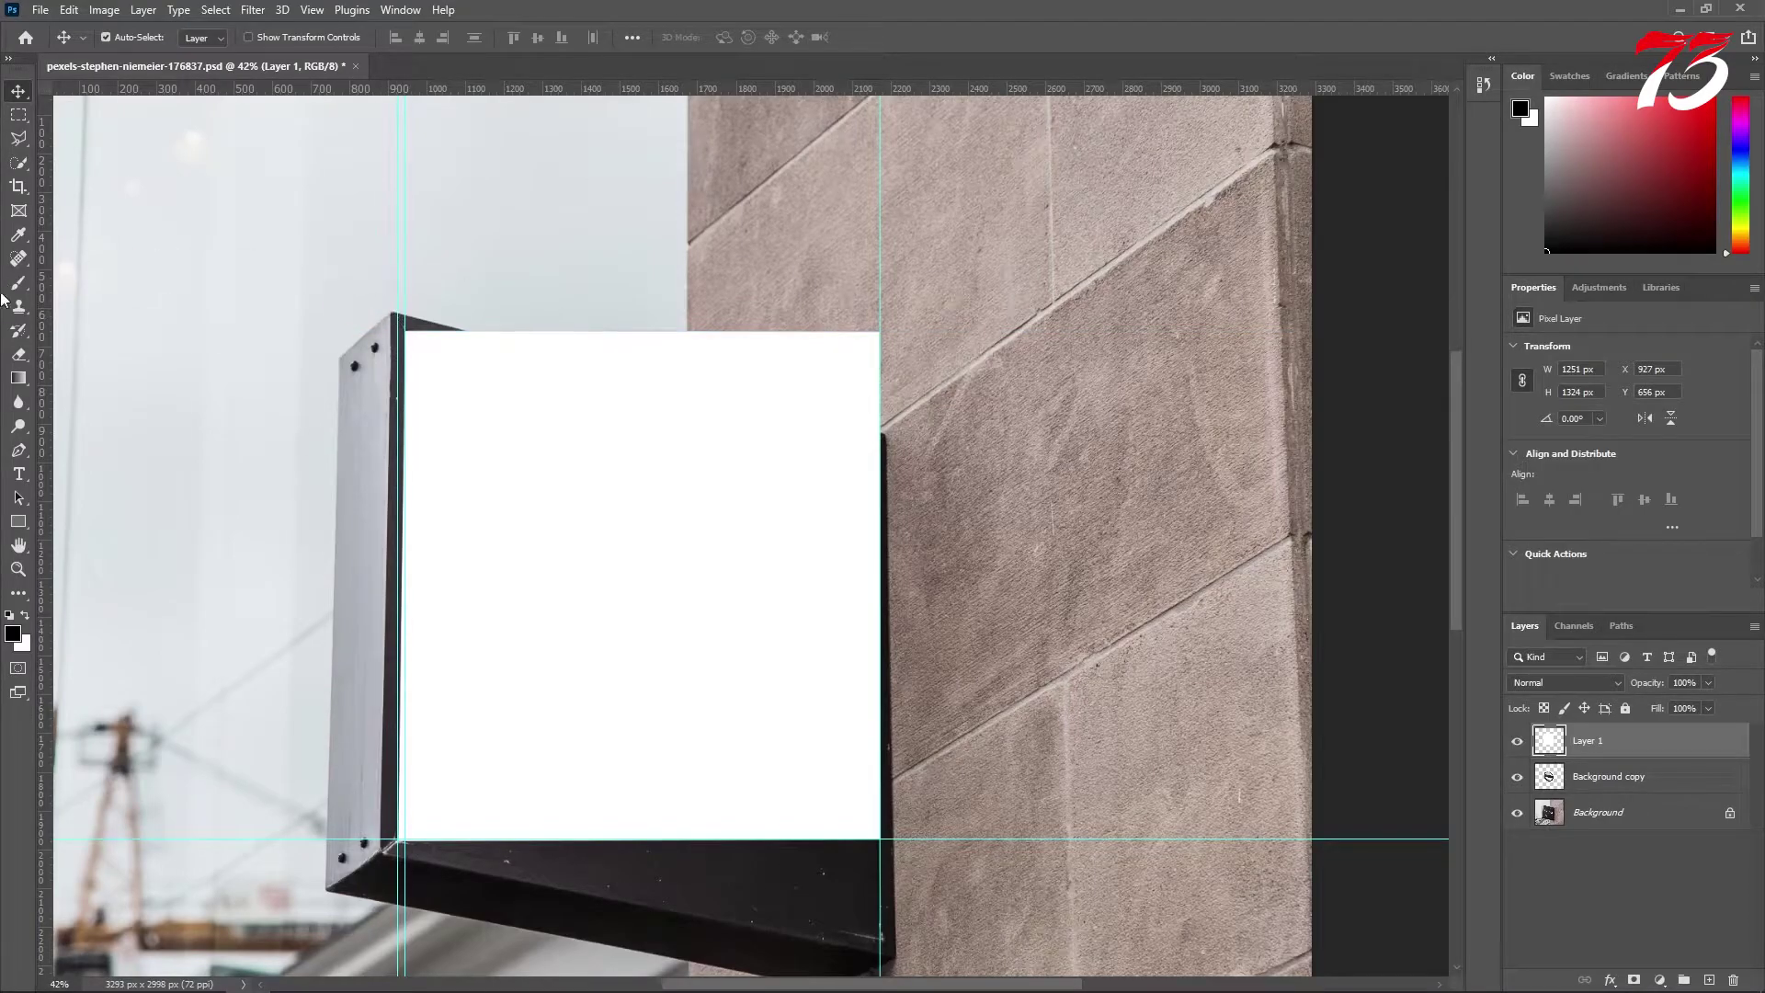
{"action": "left_click_drag", "start_coordinate": [408, 324], "coordinate": [37, 316]}
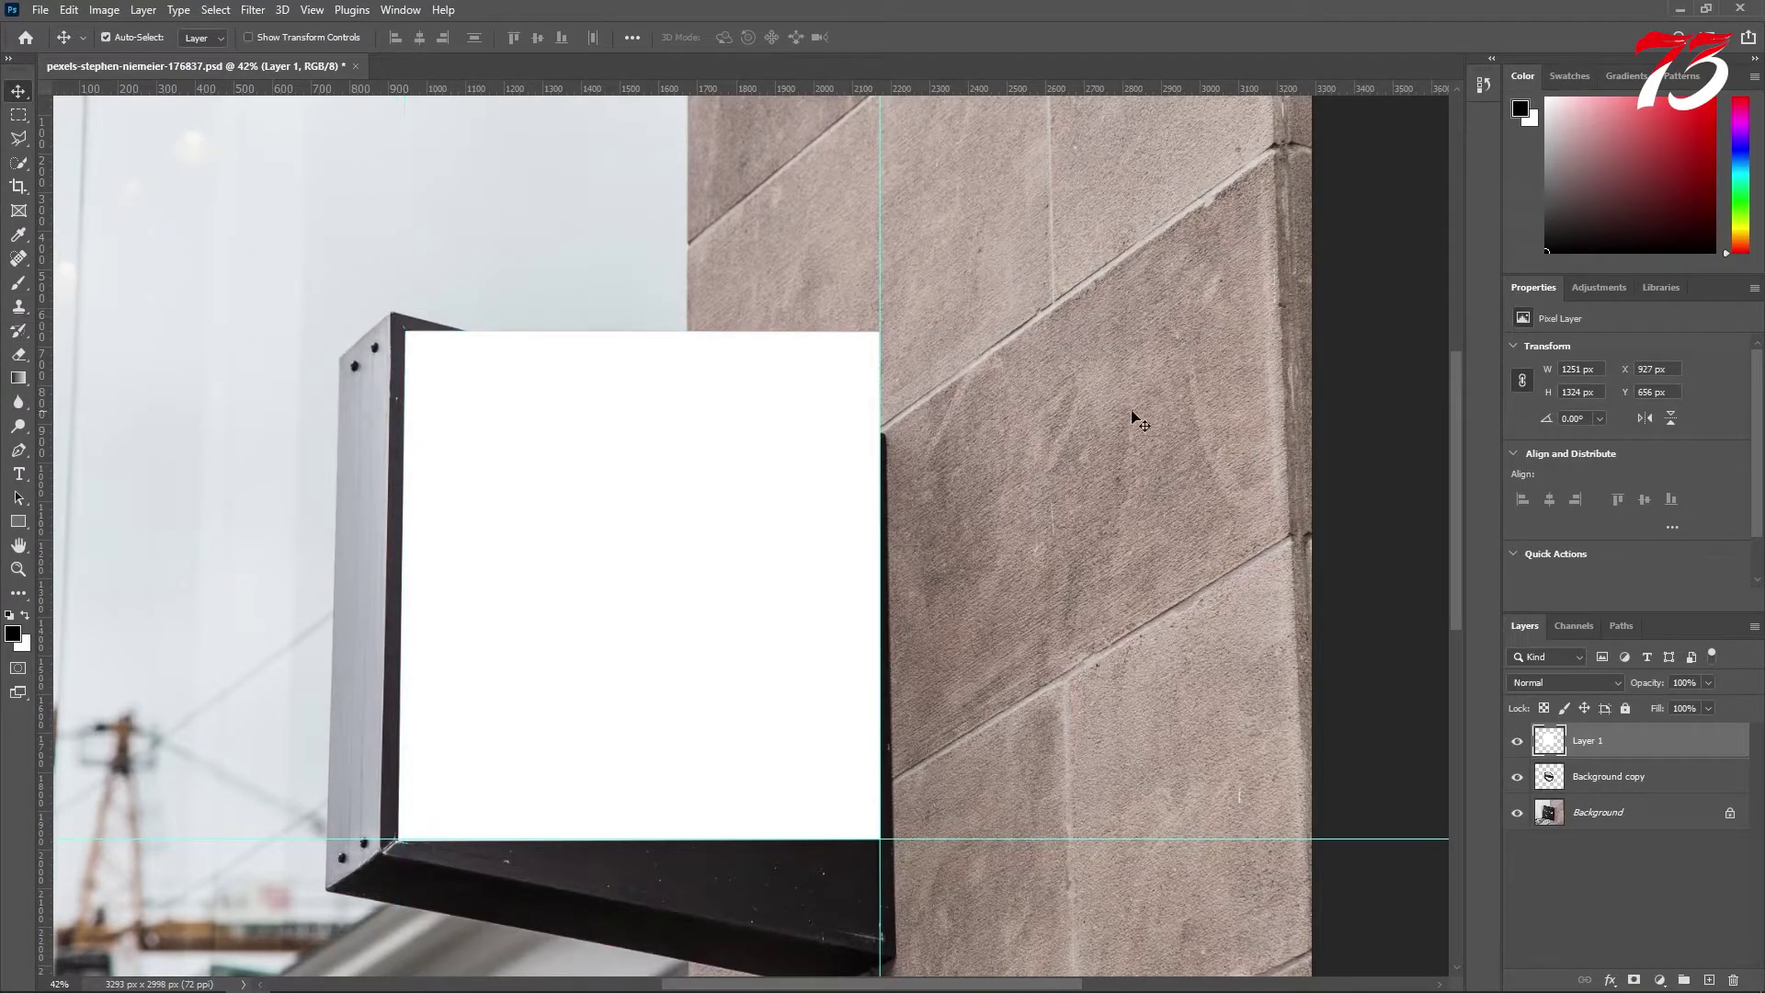
{"action": "left_click_drag", "start_coordinate": [880, 479], "coordinate": [37, 497]}
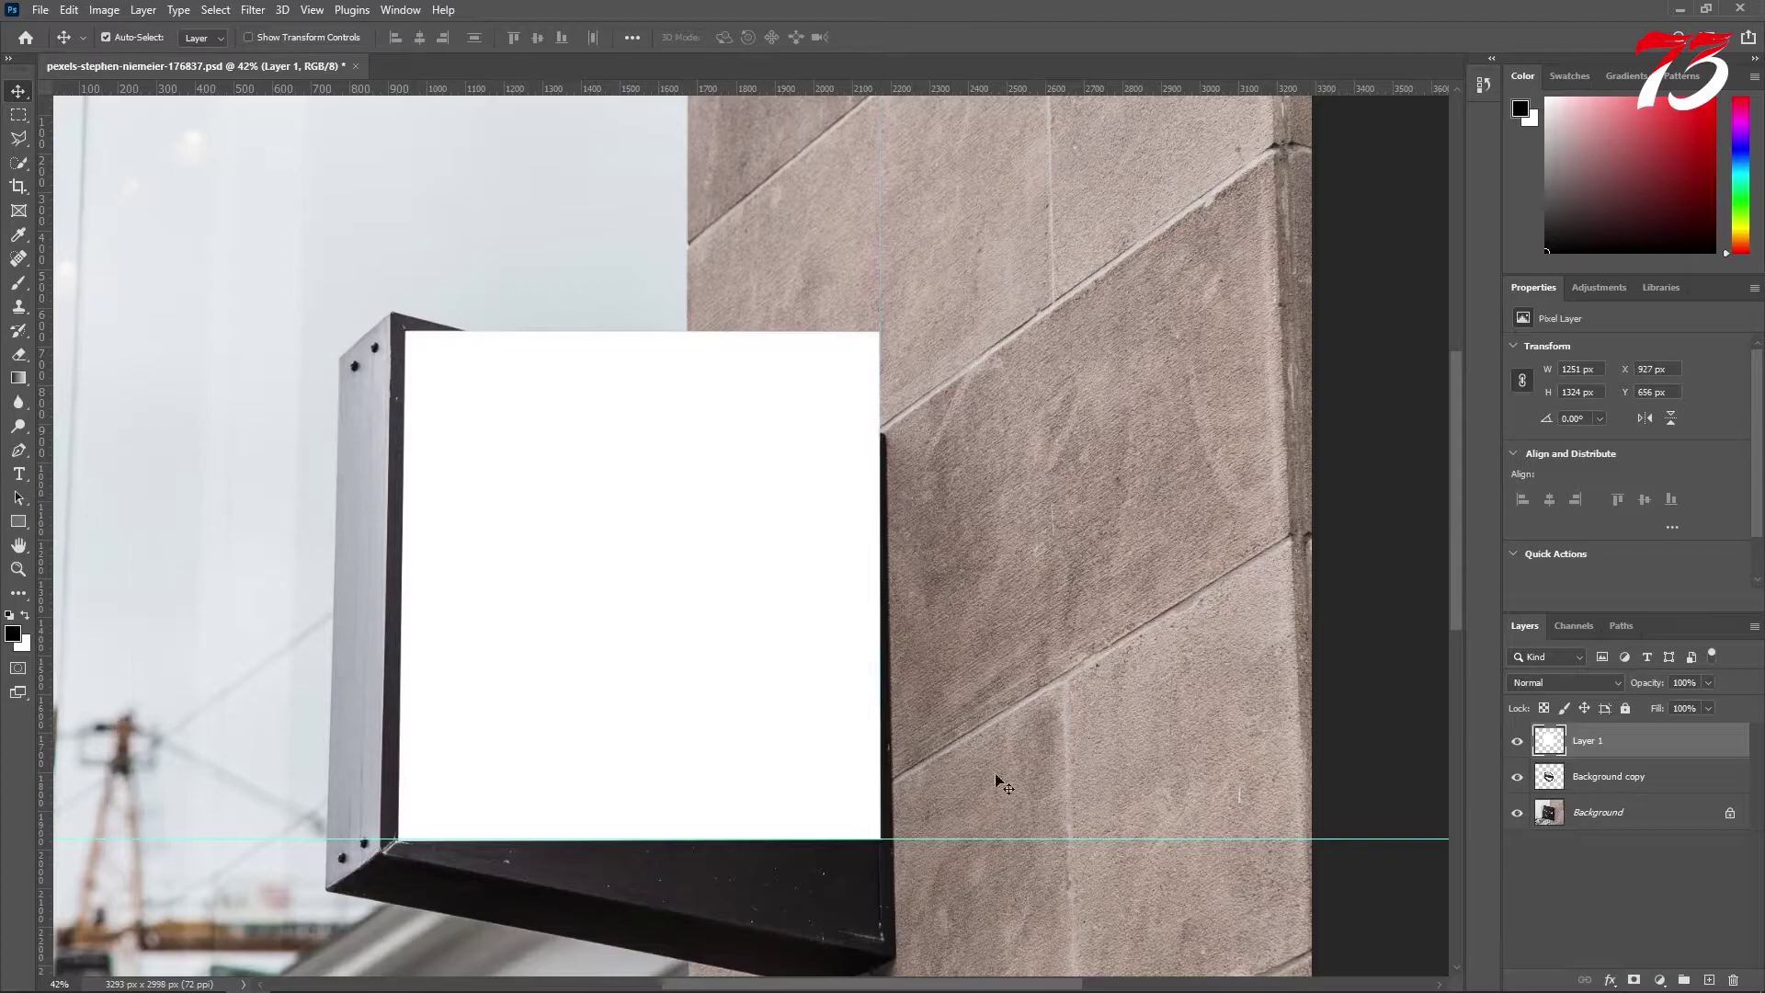
{"action": "left_click_drag", "start_coordinate": [1066, 840], "coordinate": [1094, 83]}
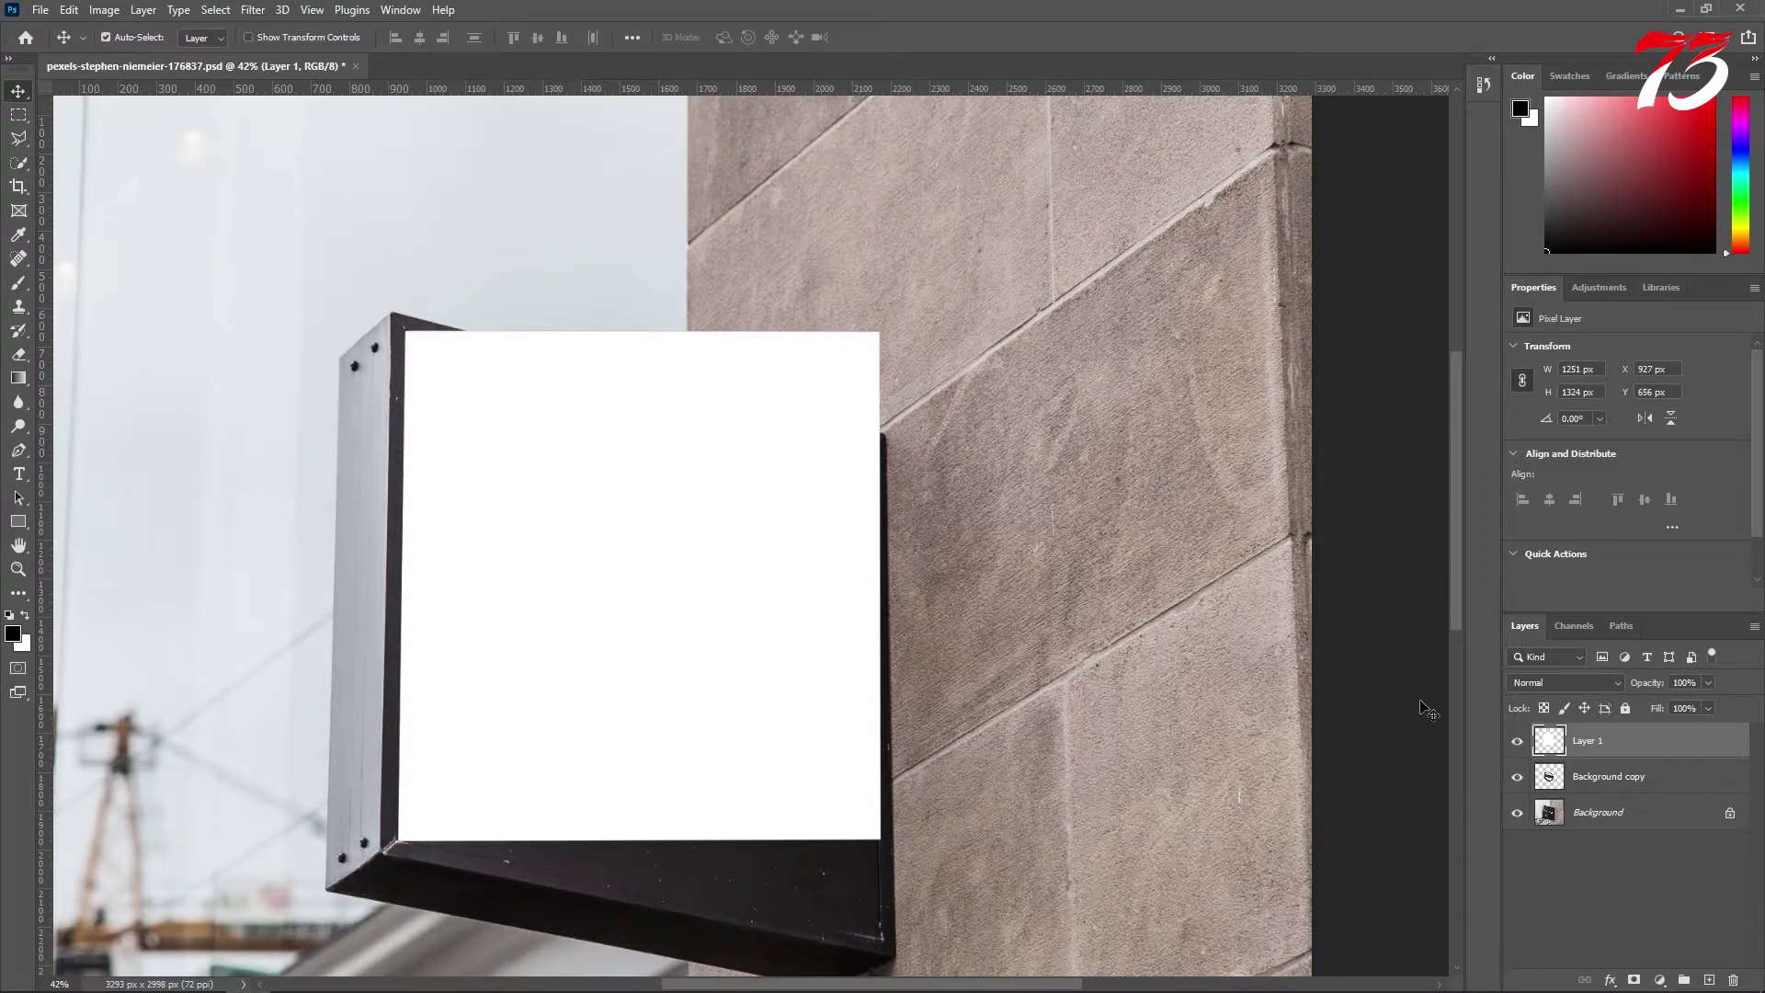
Convert the white panel layer, Layer 1, to a Smart Object.
{"action": "right_click", "coordinate": [1641, 742]}
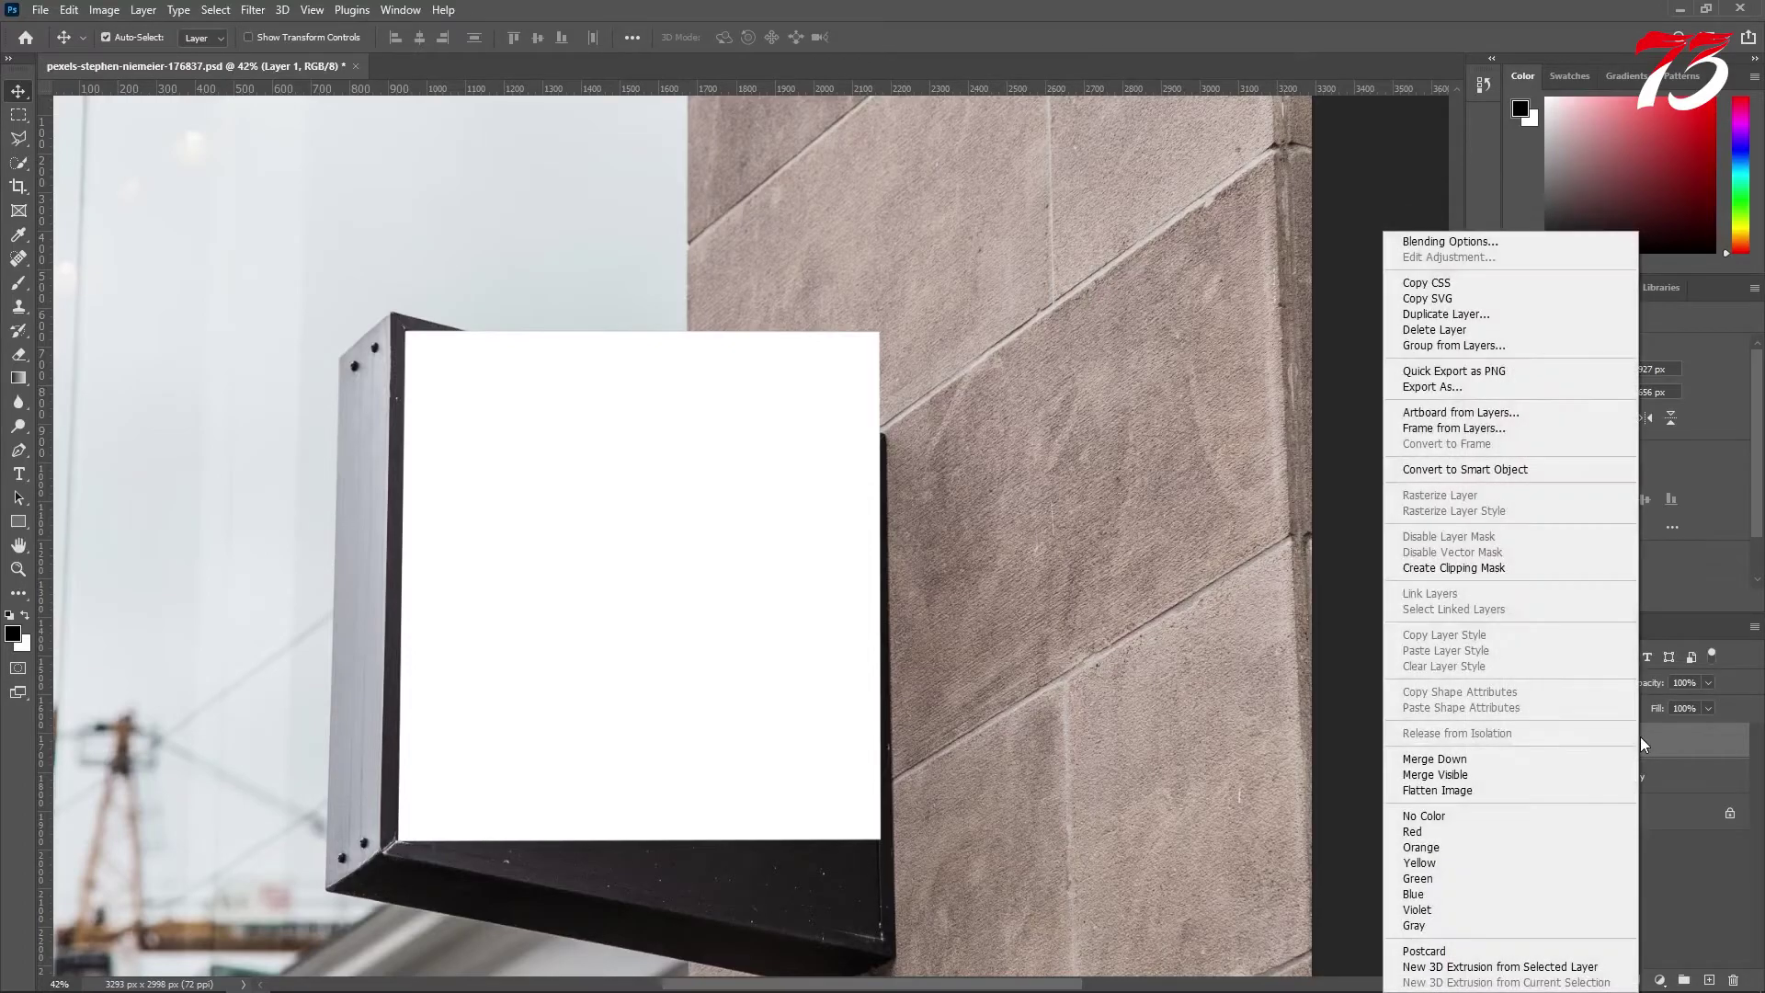
{"action": "left_click", "coordinate": [1467, 470]}
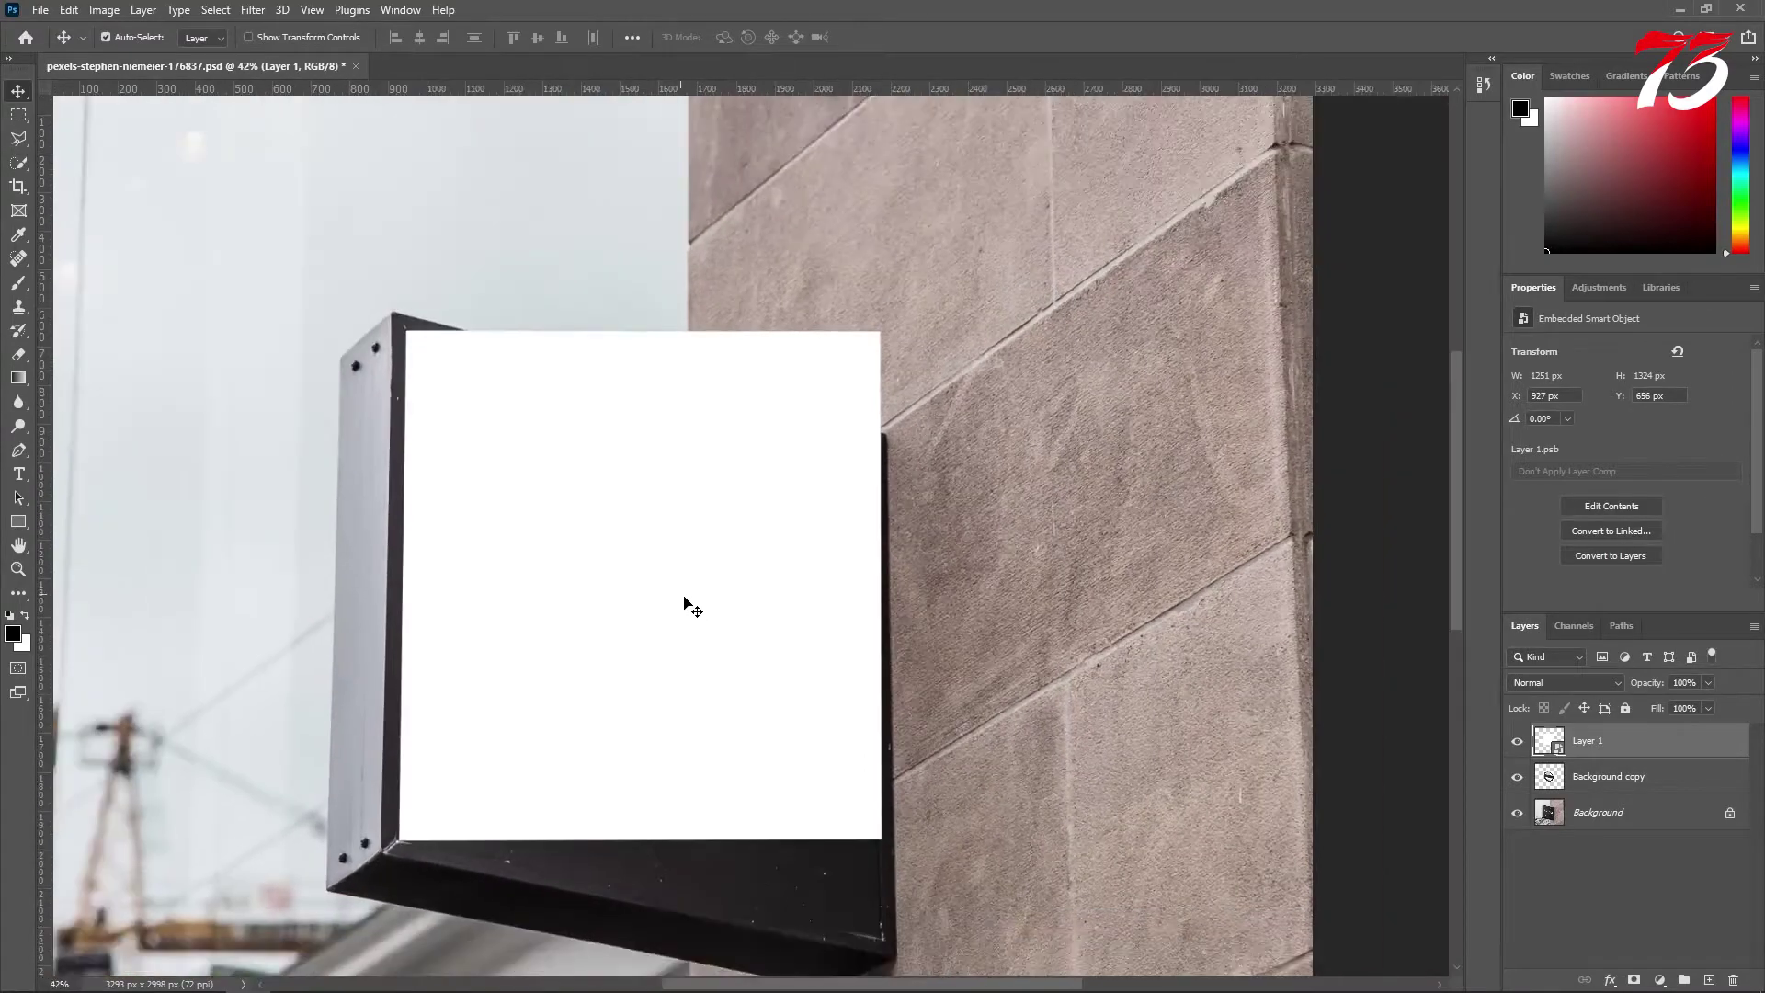
{"action": "left_click_drag", "start_coordinate": [680, 600], "coordinate": [644, 511]}
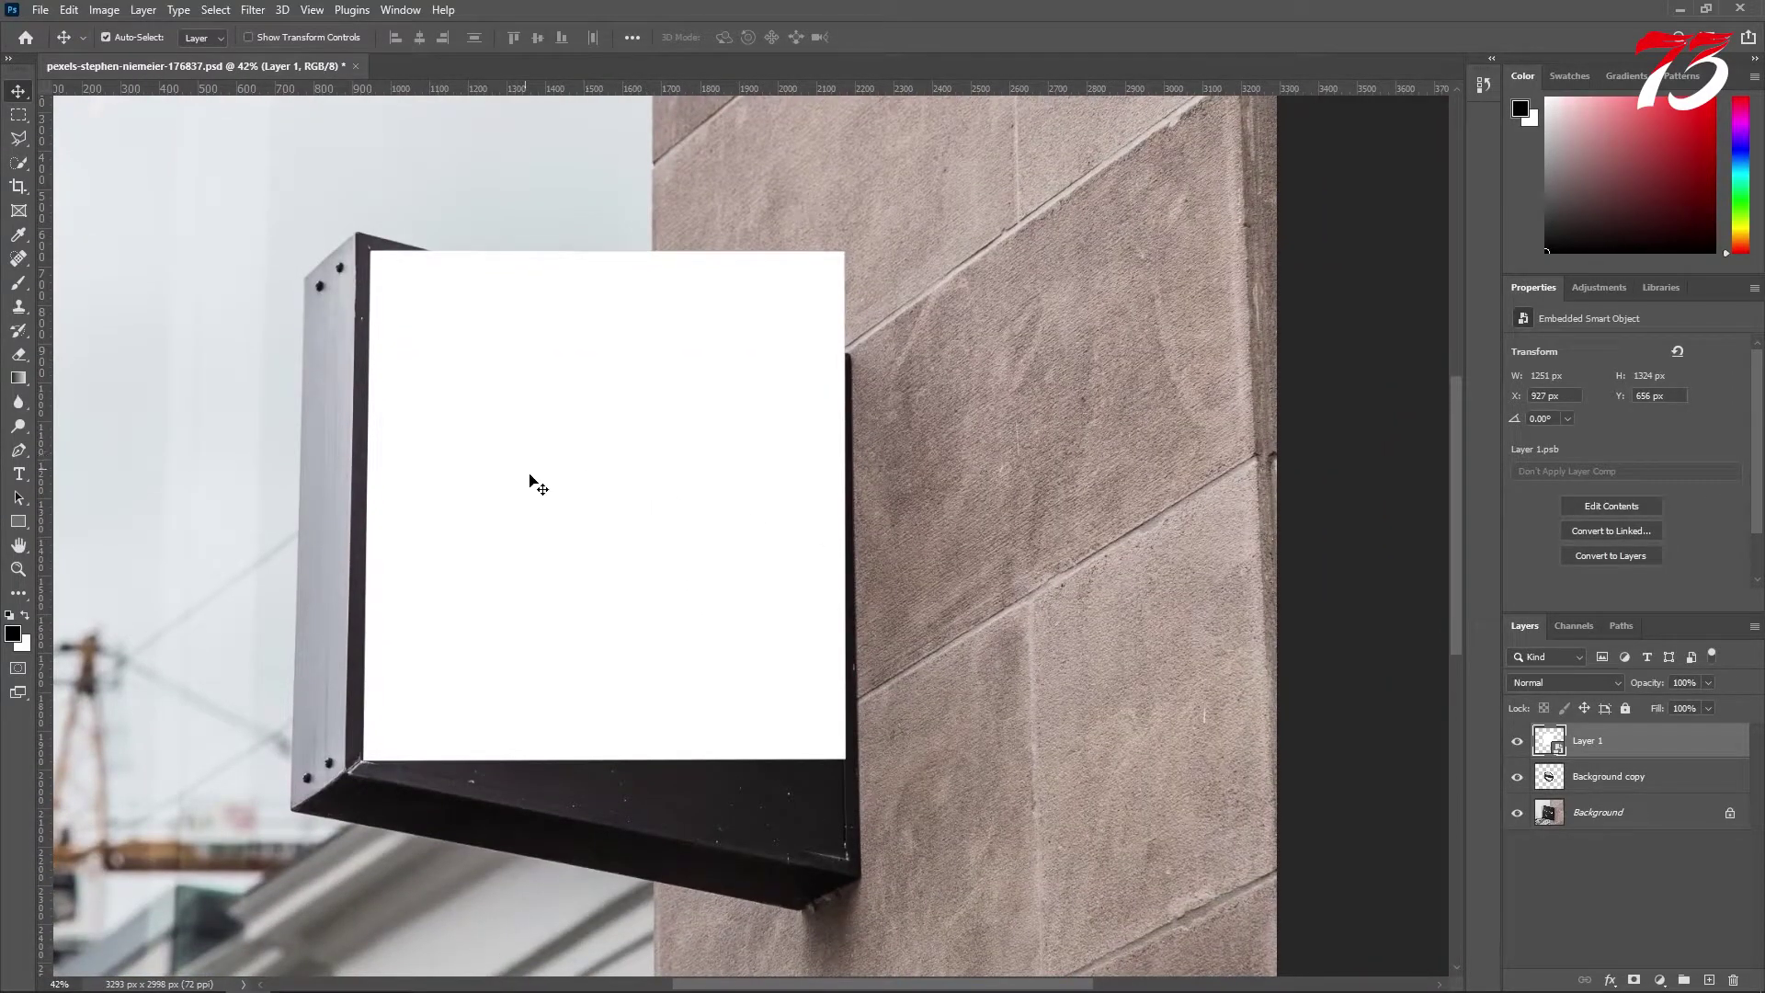
Start a free transform on the smart object and distort its lower-right corner onto the sign frame's inner lower-right corner.
{"action": "key", "text": "ctrl+t"}
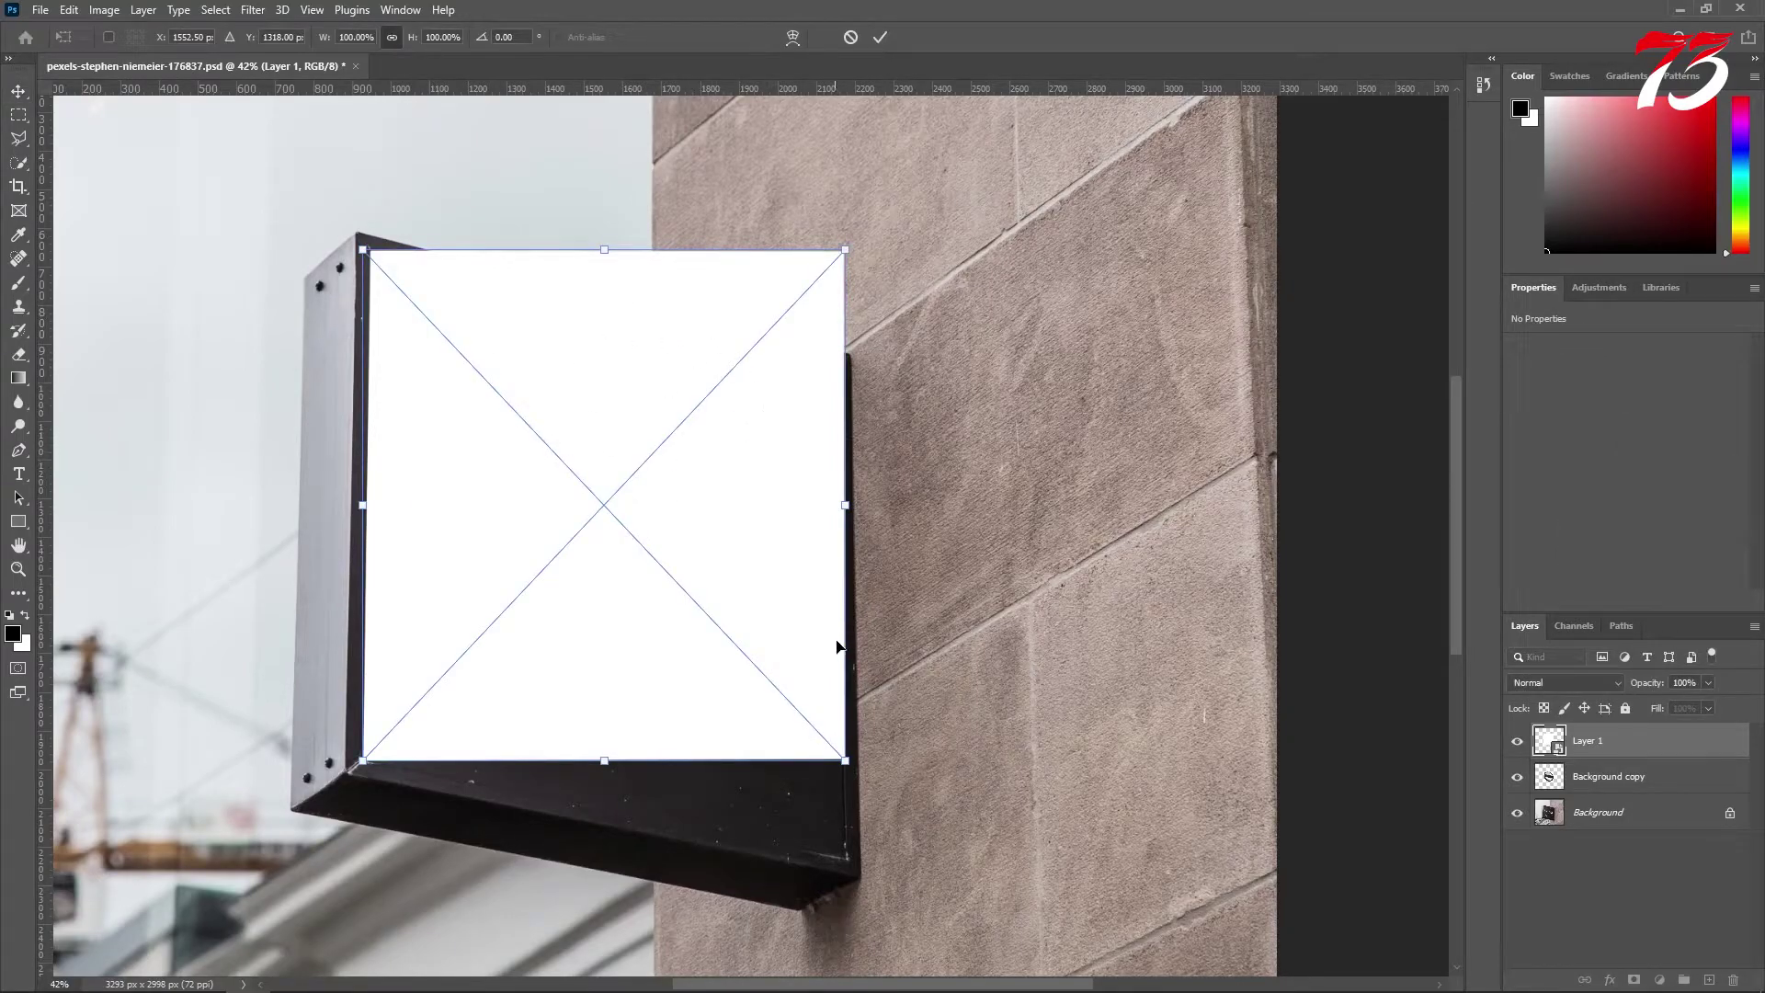
{"action": "scroll", "coordinate": [850, 747], "scroll_direction": "up", "scroll_amount": 5}
{"action": "left_click_drag", "start_coordinate": [818, 773], "coordinate": [1072, 777]}
{"action": "left_click_drag", "start_coordinate": [1029, 260], "coordinate": [934, 718]}
Distort the smart object's upper-right corner down onto the sign frame's inner upper-right corner.
{"action": "left_click_drag", "start_coordinate": [960, 92], "coordinate": [888, 643]}
{"action": "left_click_drag", "start_coordinate": [888, 582], "coordinate": [958, 501]}
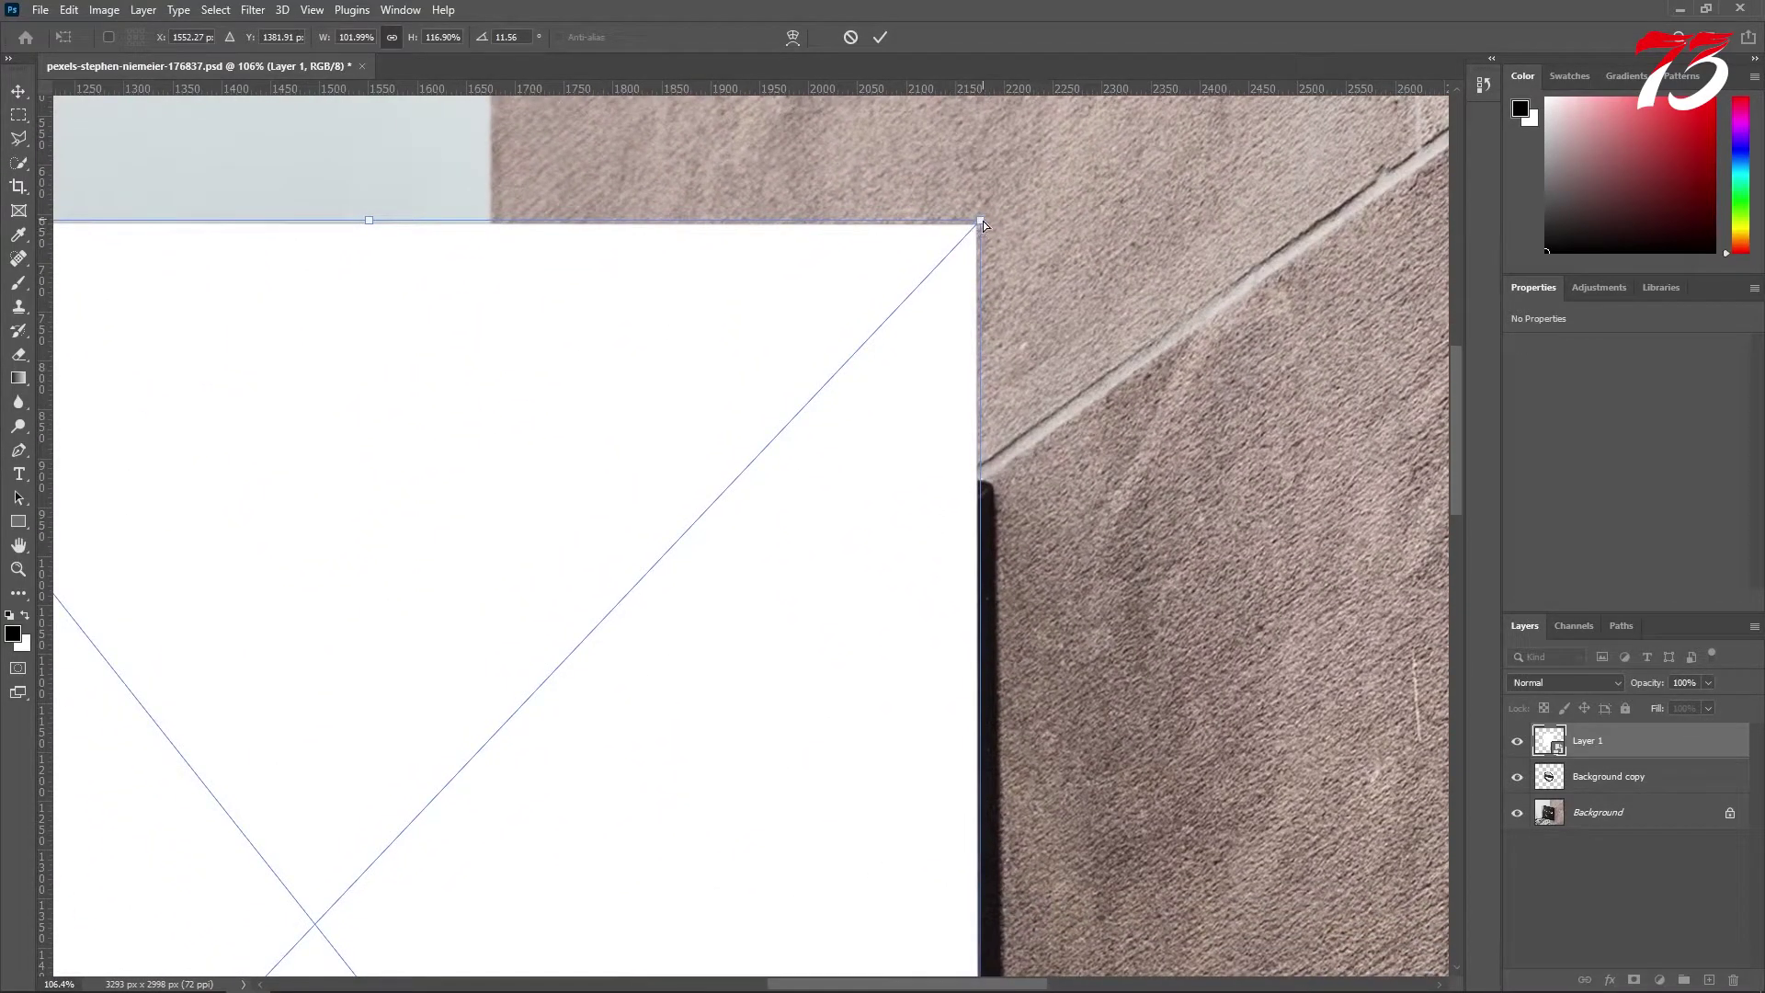
{"action": "left_click_drag", "start_coordinate": [980, 224], "coordinate": [958, 510]}
{"action": "scroll", "coordinate": [958, 509], "scroll_direction": "down", "scroll_amount": 3}
{"action": "scroll", "coordinate": [658, 533], "scroll_direction": "down", "scroll_amount": 2}
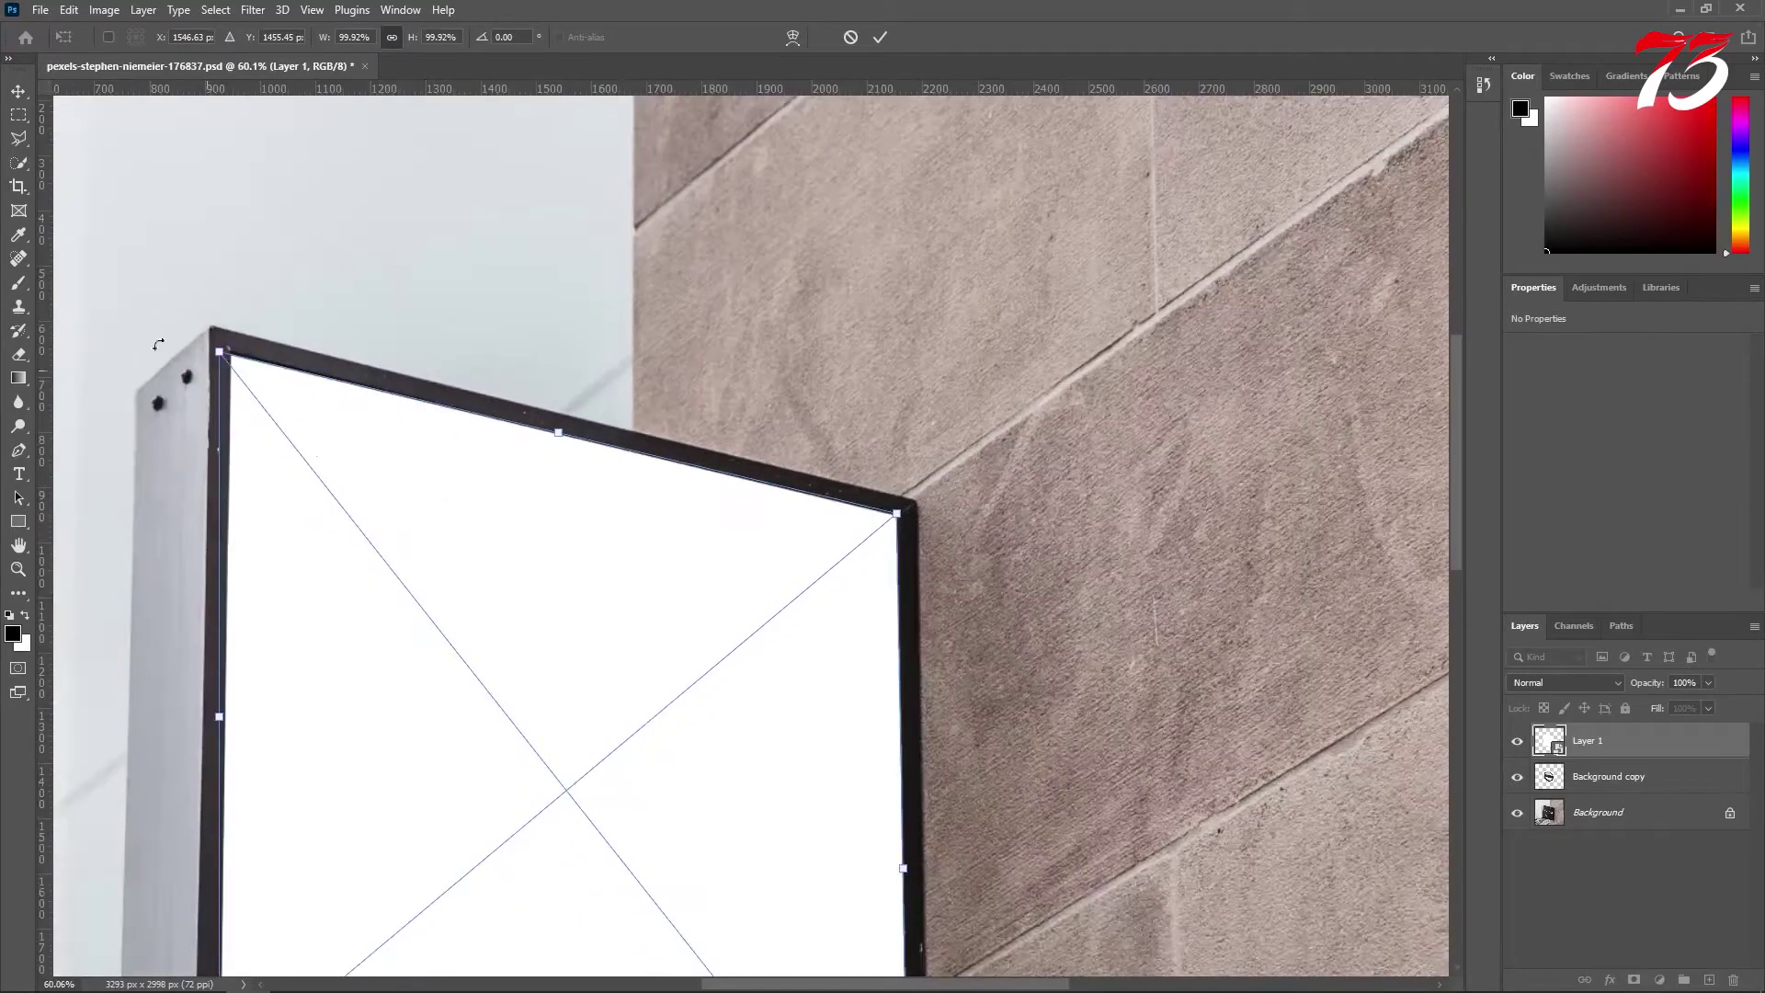
Fine-tune the smart object's upper-left corner against the sign frame, check the lower-left corner, and apply the transform.
{"action": "scroll", "coordinate": [265, 381], "scroll_direction": "up", "scroll_amount": 3}
{"action": "scroll", "coordinate": [265, 380], "scroll_direction": "up", "scroll_amount": 4}
{"action": "left_click_drag", "start_coordinate": [251, 331], "coordinate": [256, 317]}
{"action": "scroll", "coordinate": [363, 583], "scroll_direction": "down", "scroll_amount": 5}
{"action": "left_click_drag", "start_coordinate": [362, 583], "coordinate": [362, 383]}
{"action": "scroll", "coordinate": [399, 374], "scroll_direction": "down", "scroll_amount": 10}
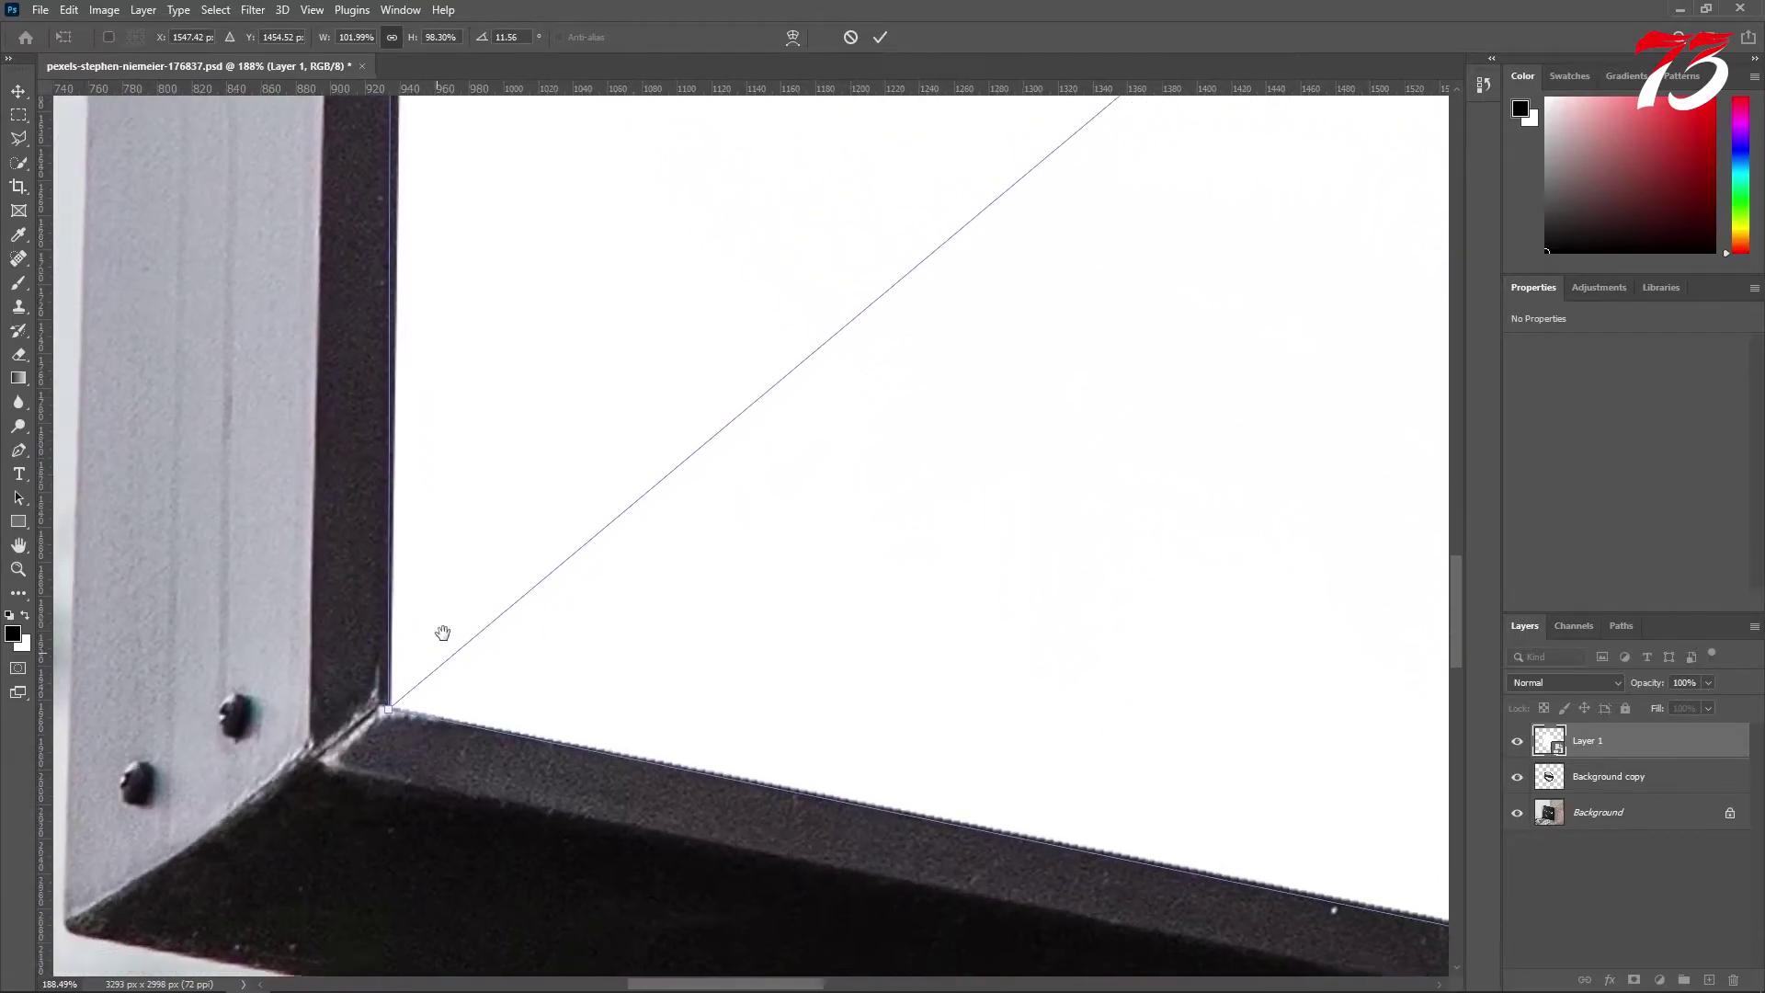
{"action": "scroll", "coordinate": [409, 702], "scroll_direction": "down", "scroll_amount": 8}
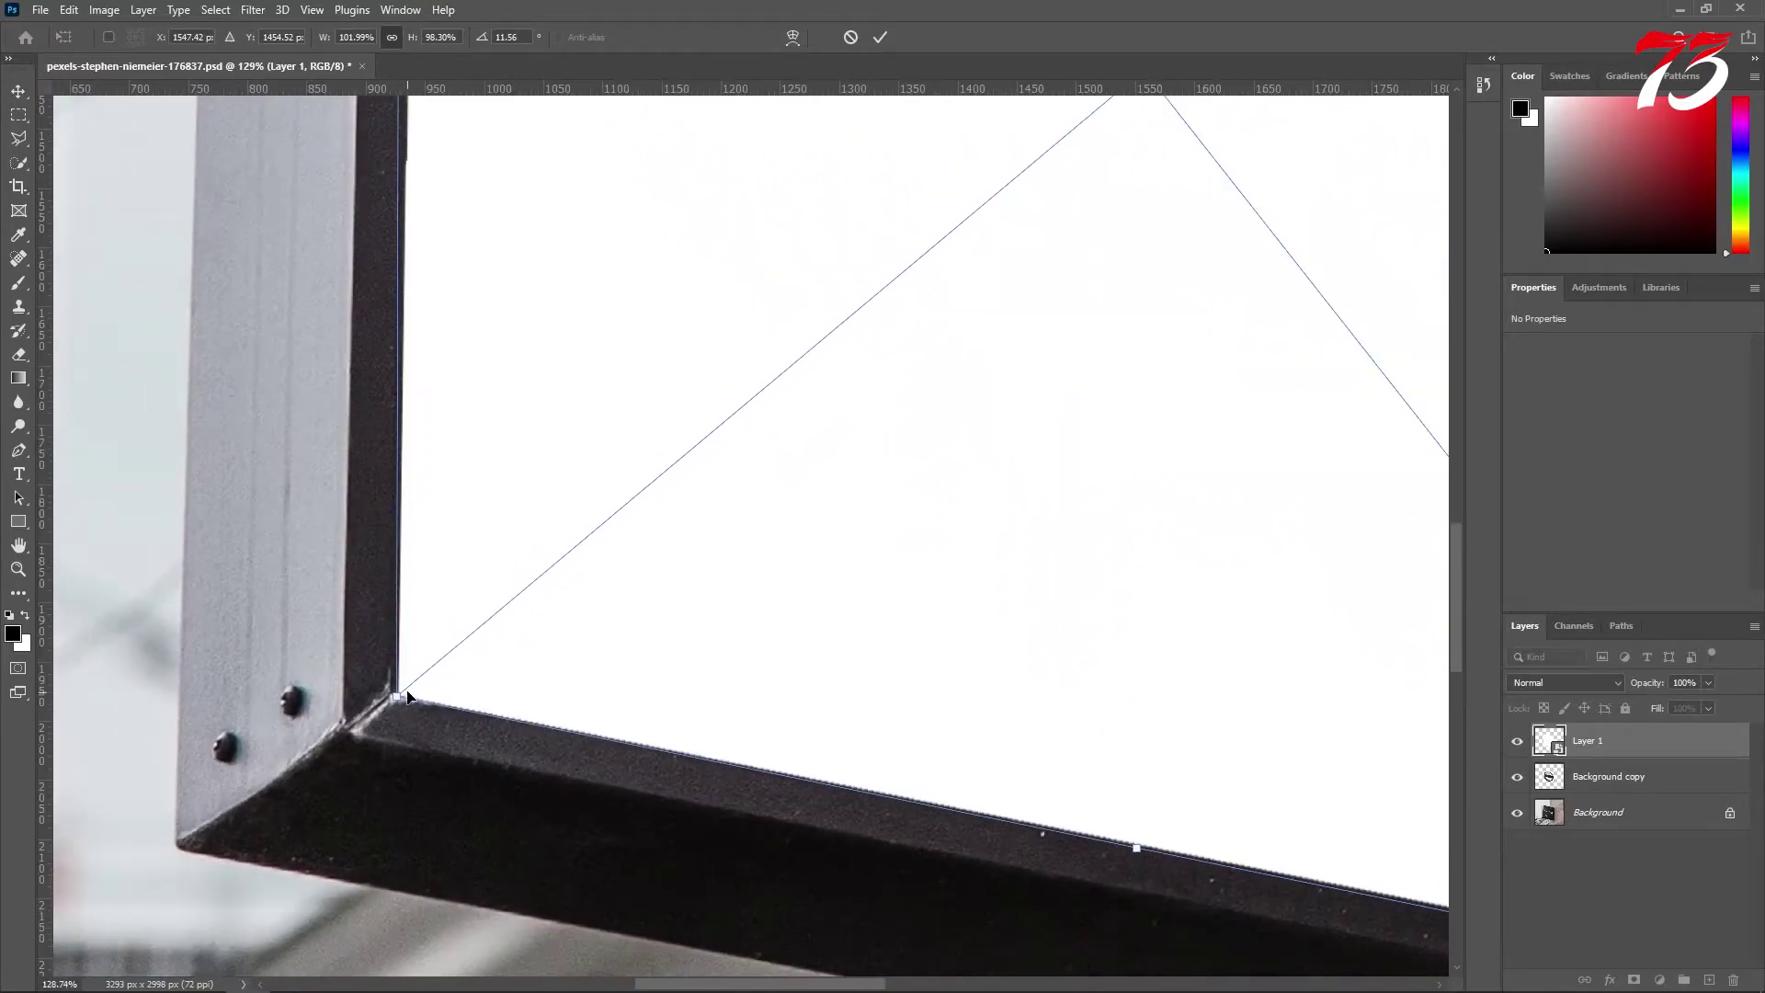
{"action": "left_click_drag", "start_coordinate": [600, 442], "coordinate": [558, 593]}
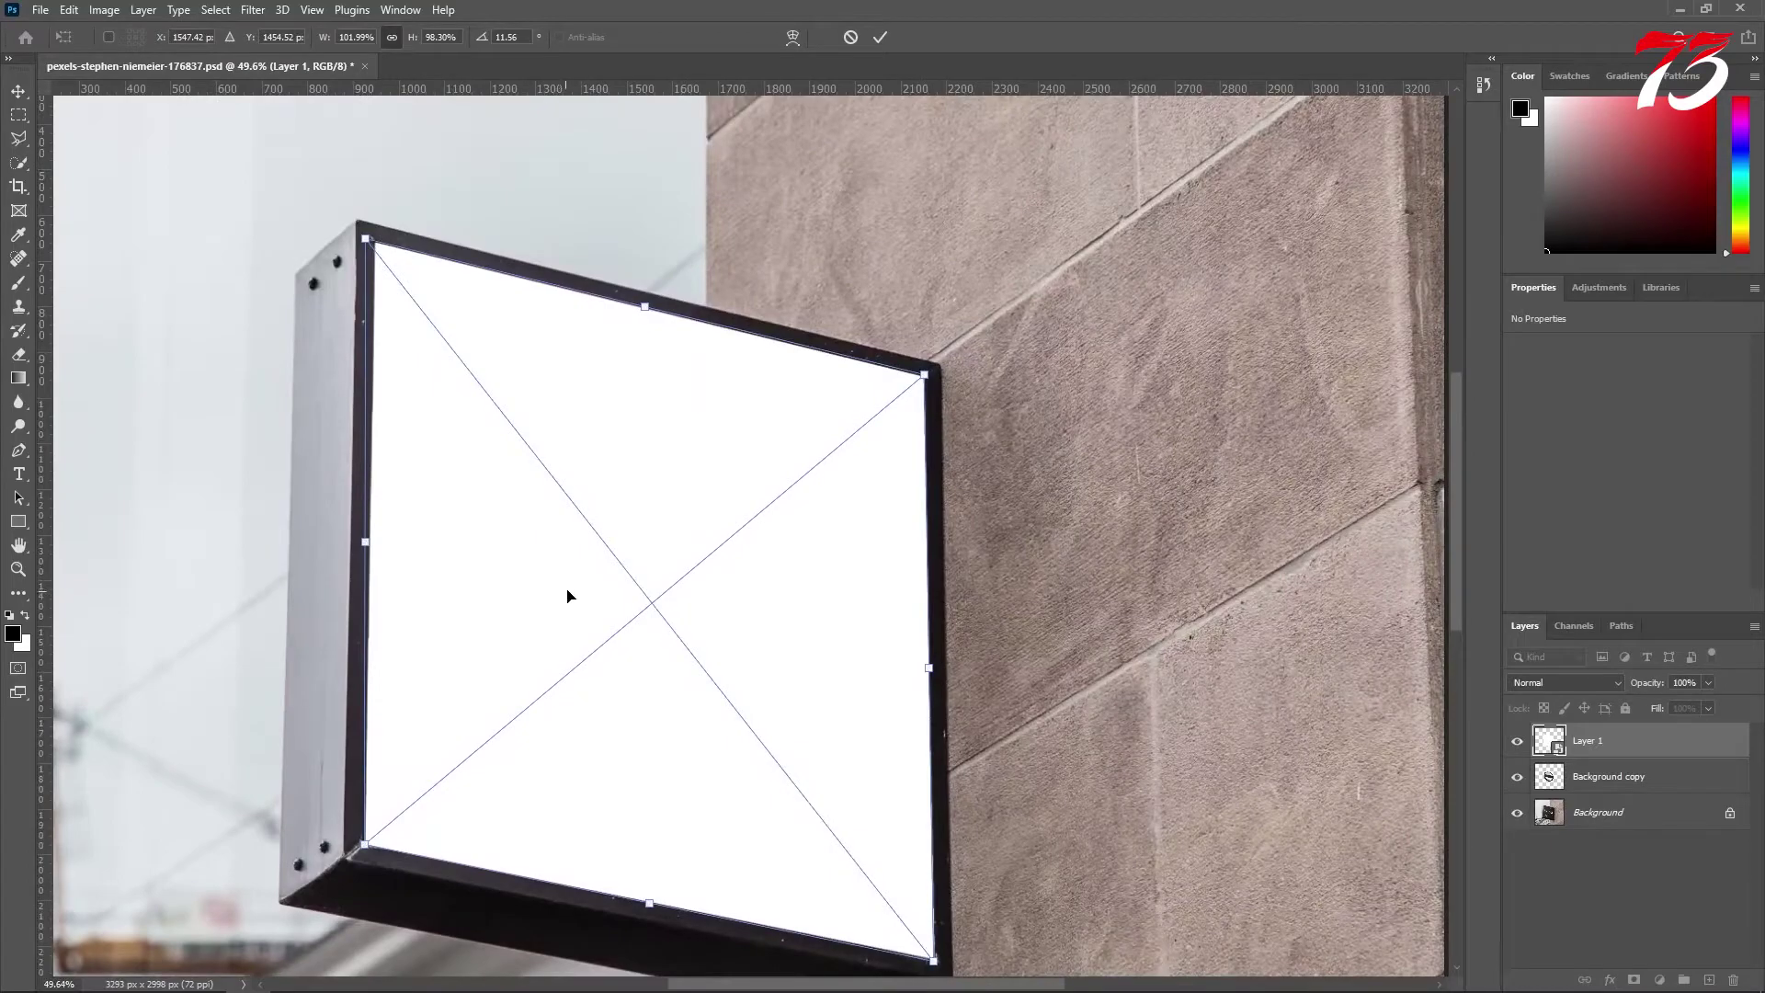
{"action": "key", "text": "Return"}
{"action": "scroll", "coordinate": [568, 596], "scroll_direction": "down", "scroll_amount": 3}
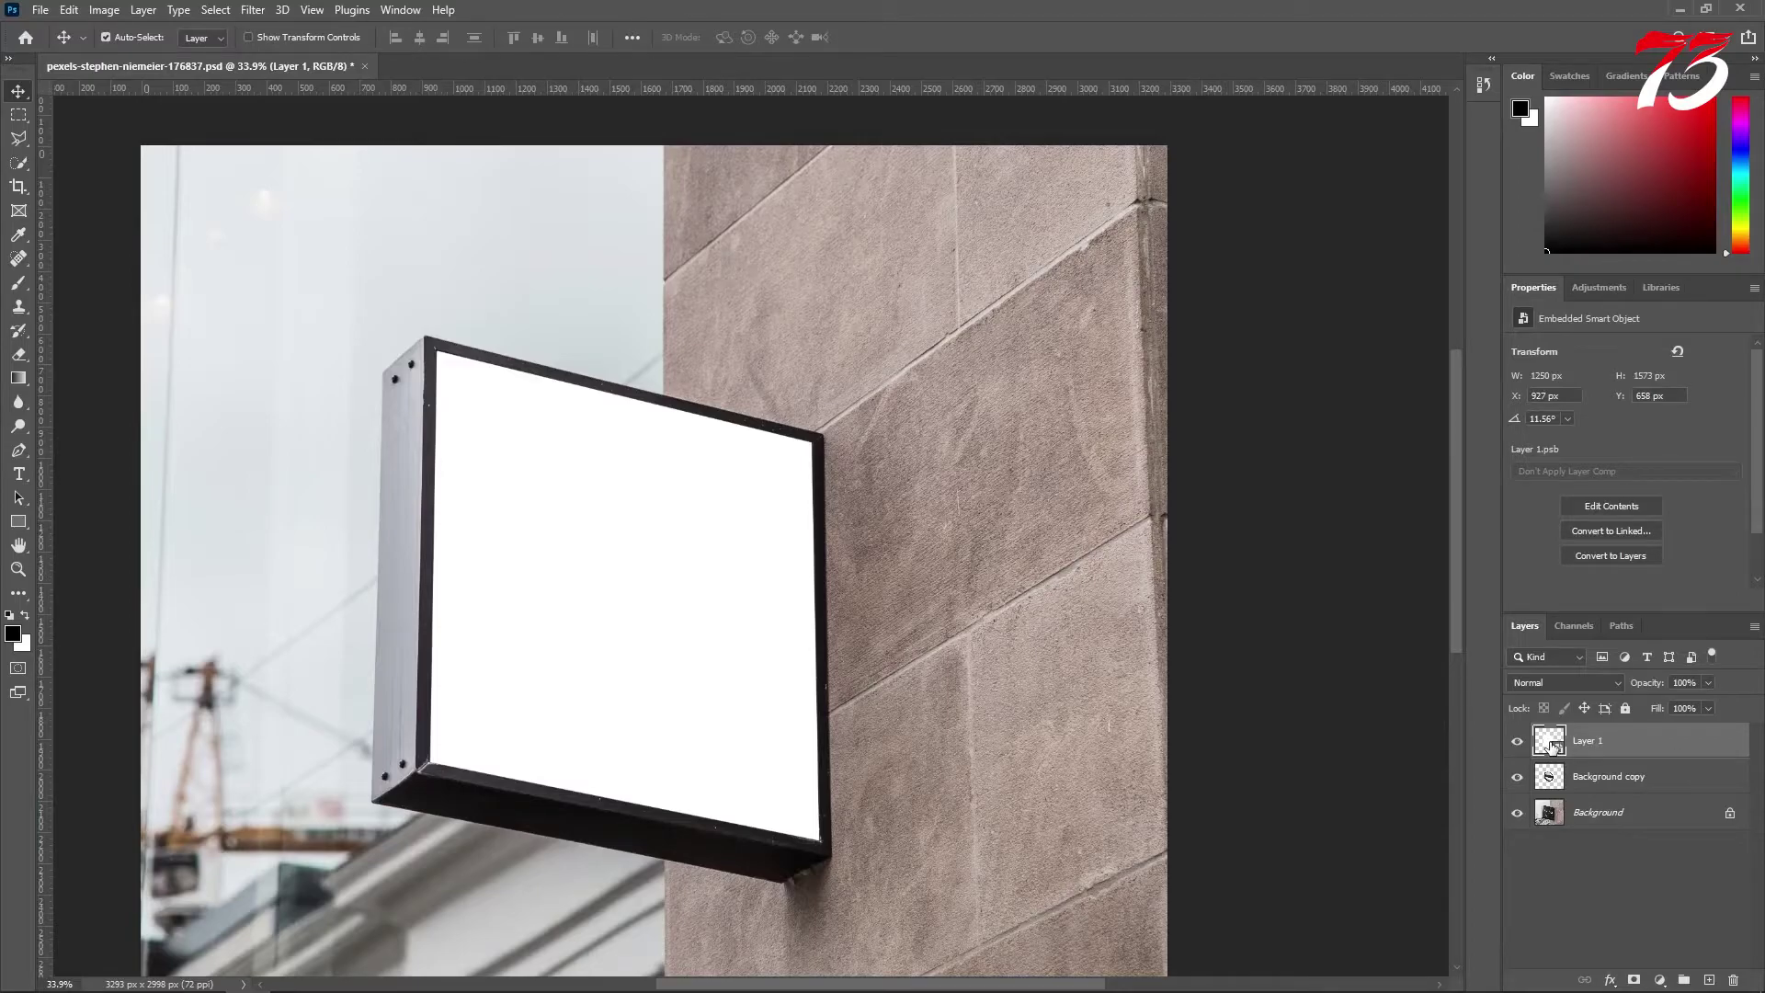
Open the contents of the Layer 1 smart object, return to the sign photo document, and fit it to the view.
{"action": "double_click", "coordinate": [1550, 742]}
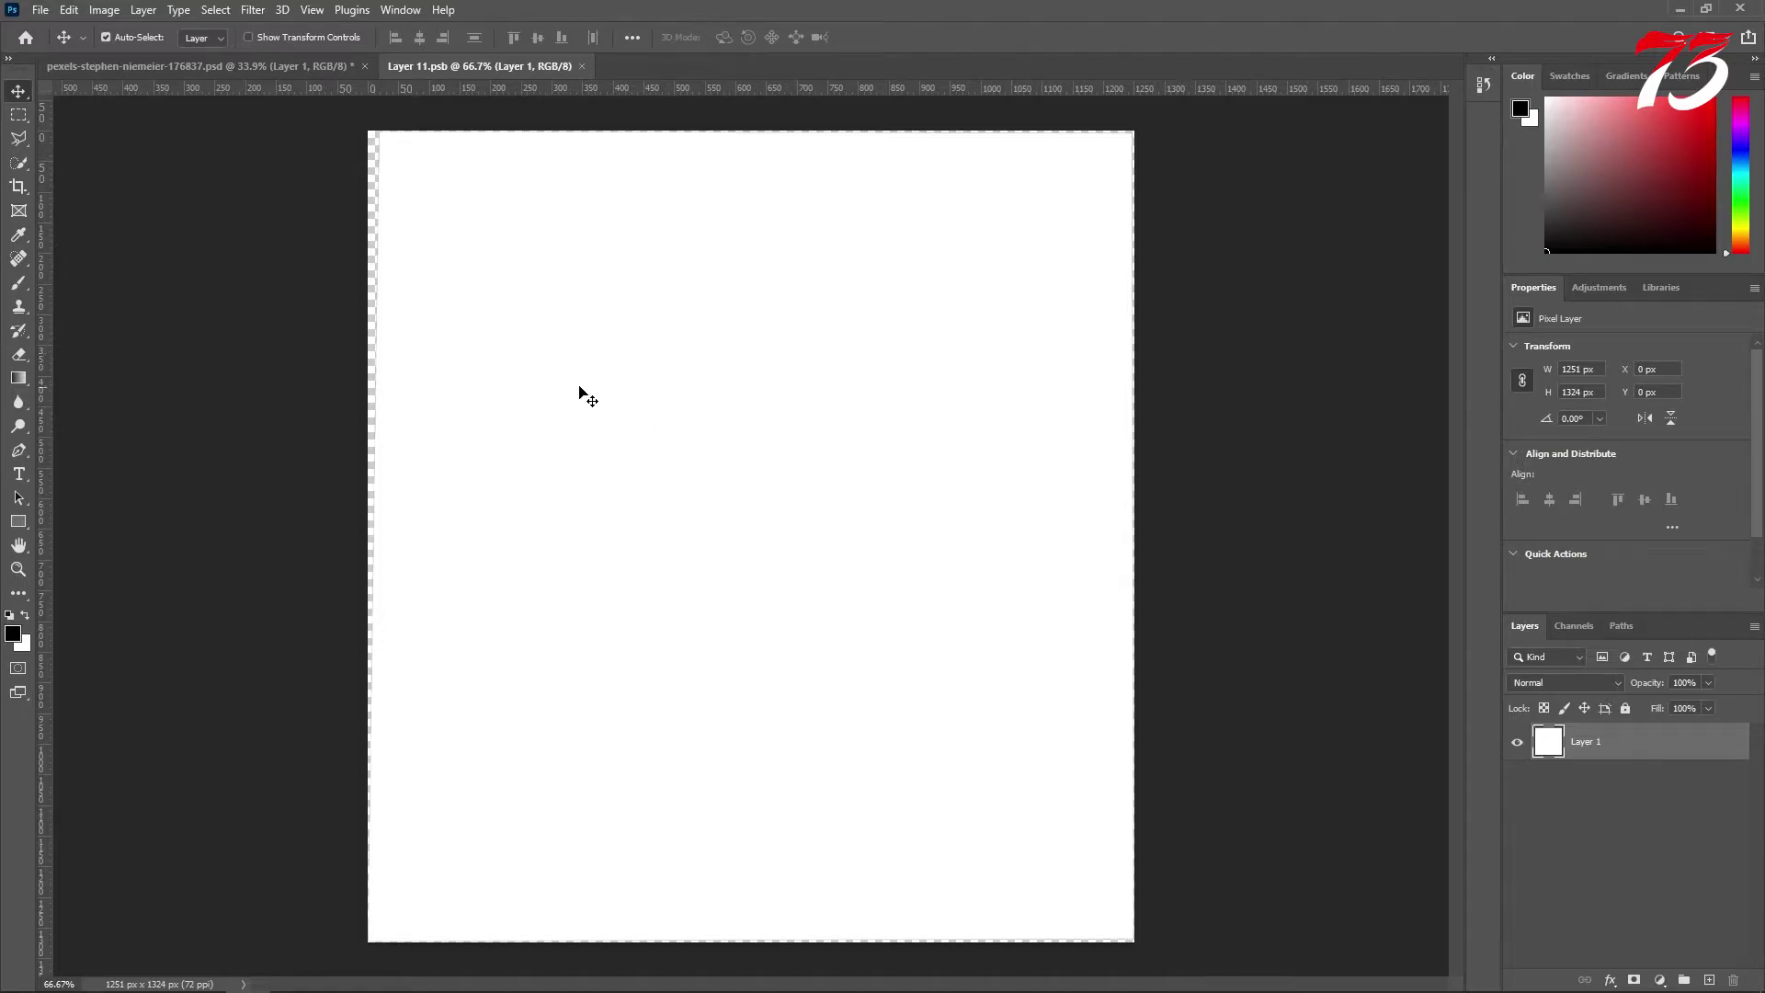
{"action": "left_click", "coordinate": [309, 72]}
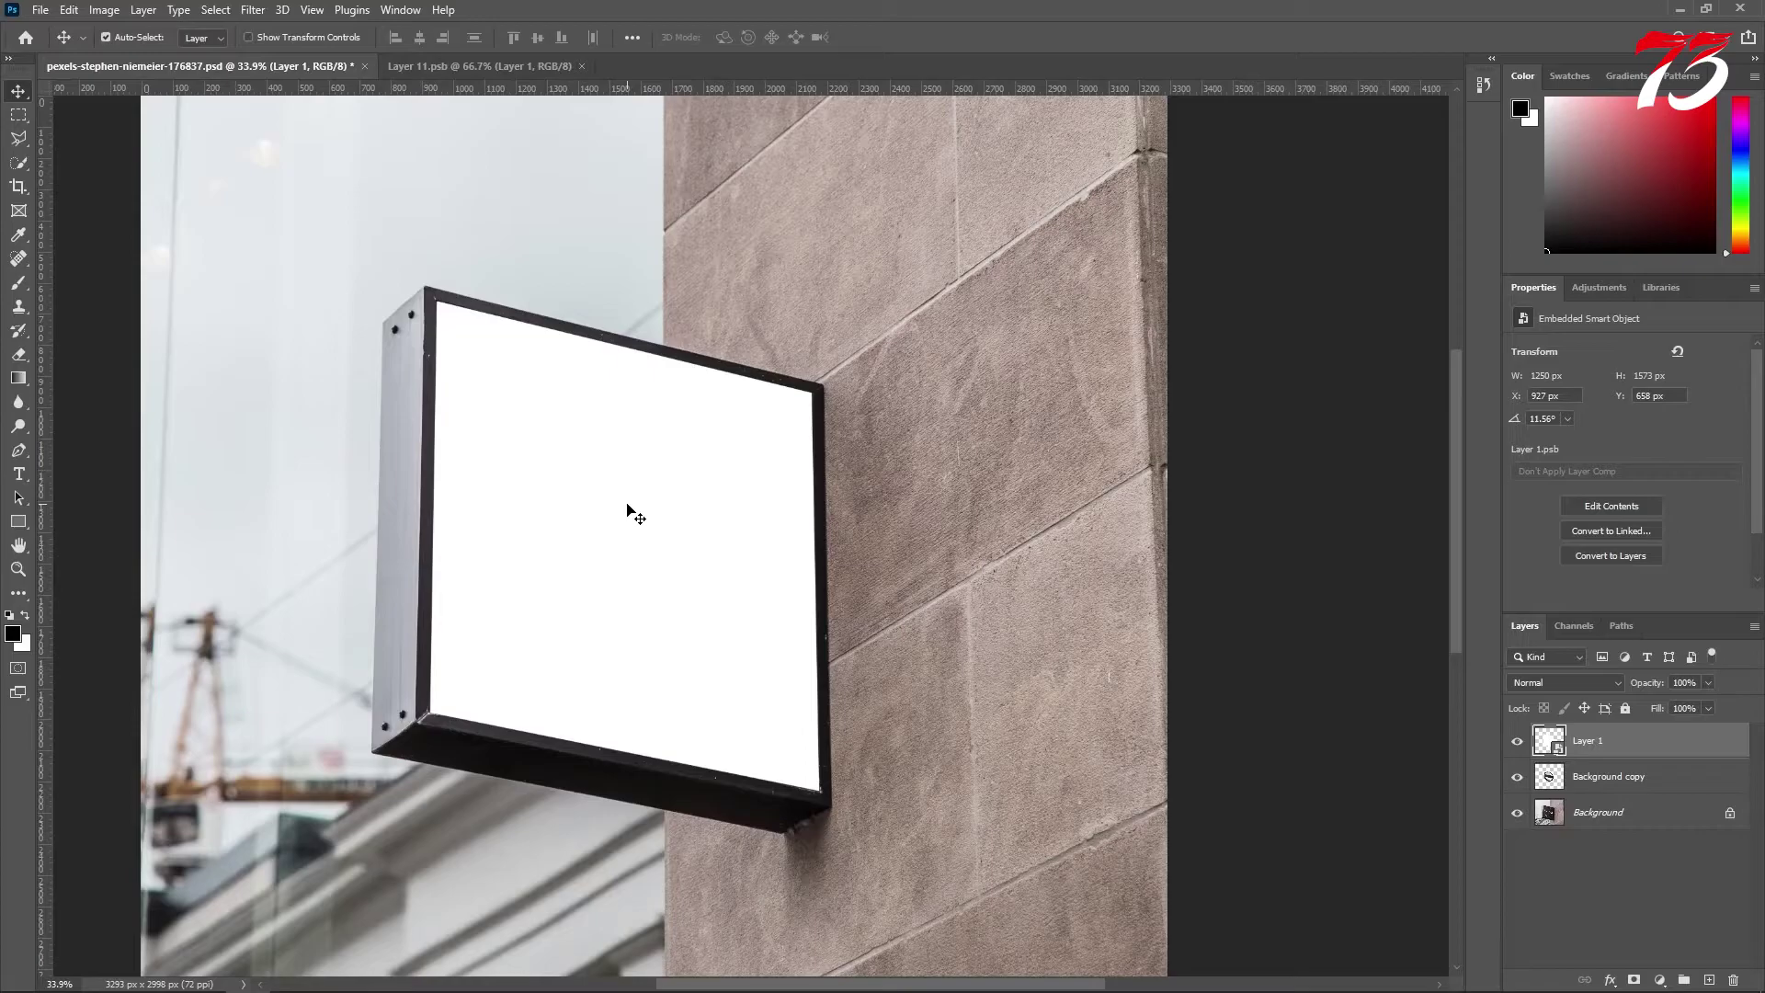
{"action": "key", "text": "ctrl+0"}
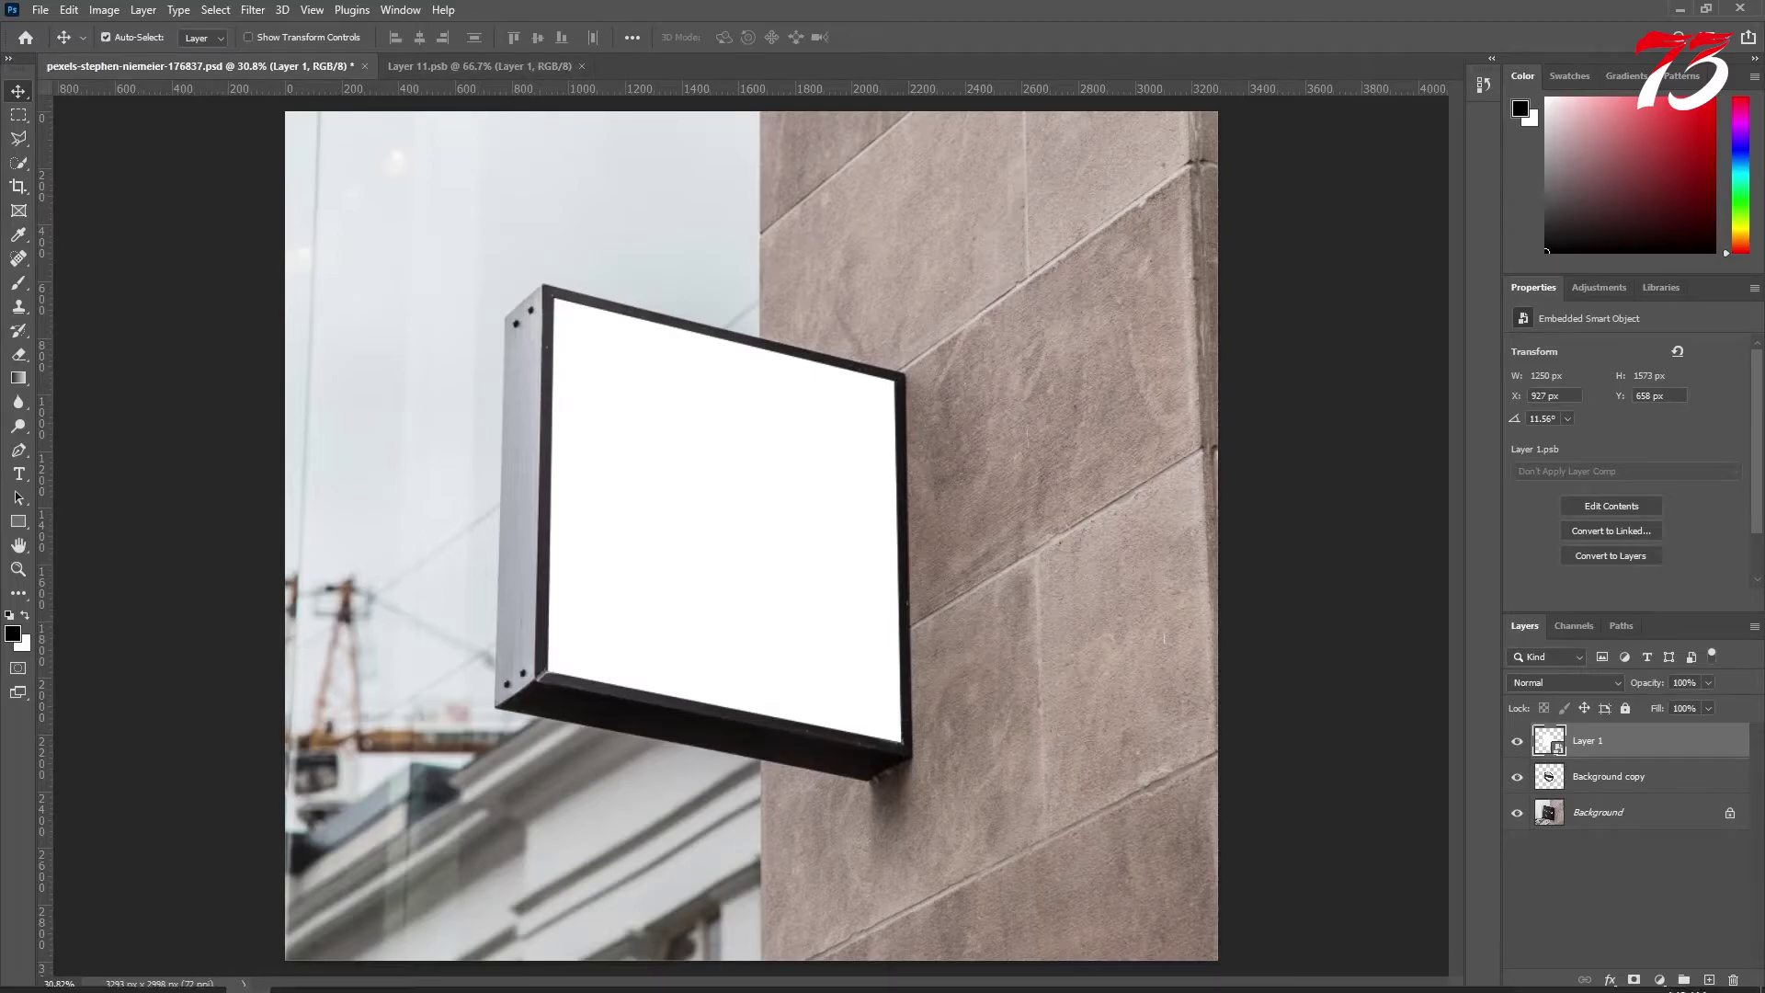
Switch to Illustrator with the campfire logo file logo.ai and deselect the artwork.
{"action": "left_click", "coordinate": [203, 974]}
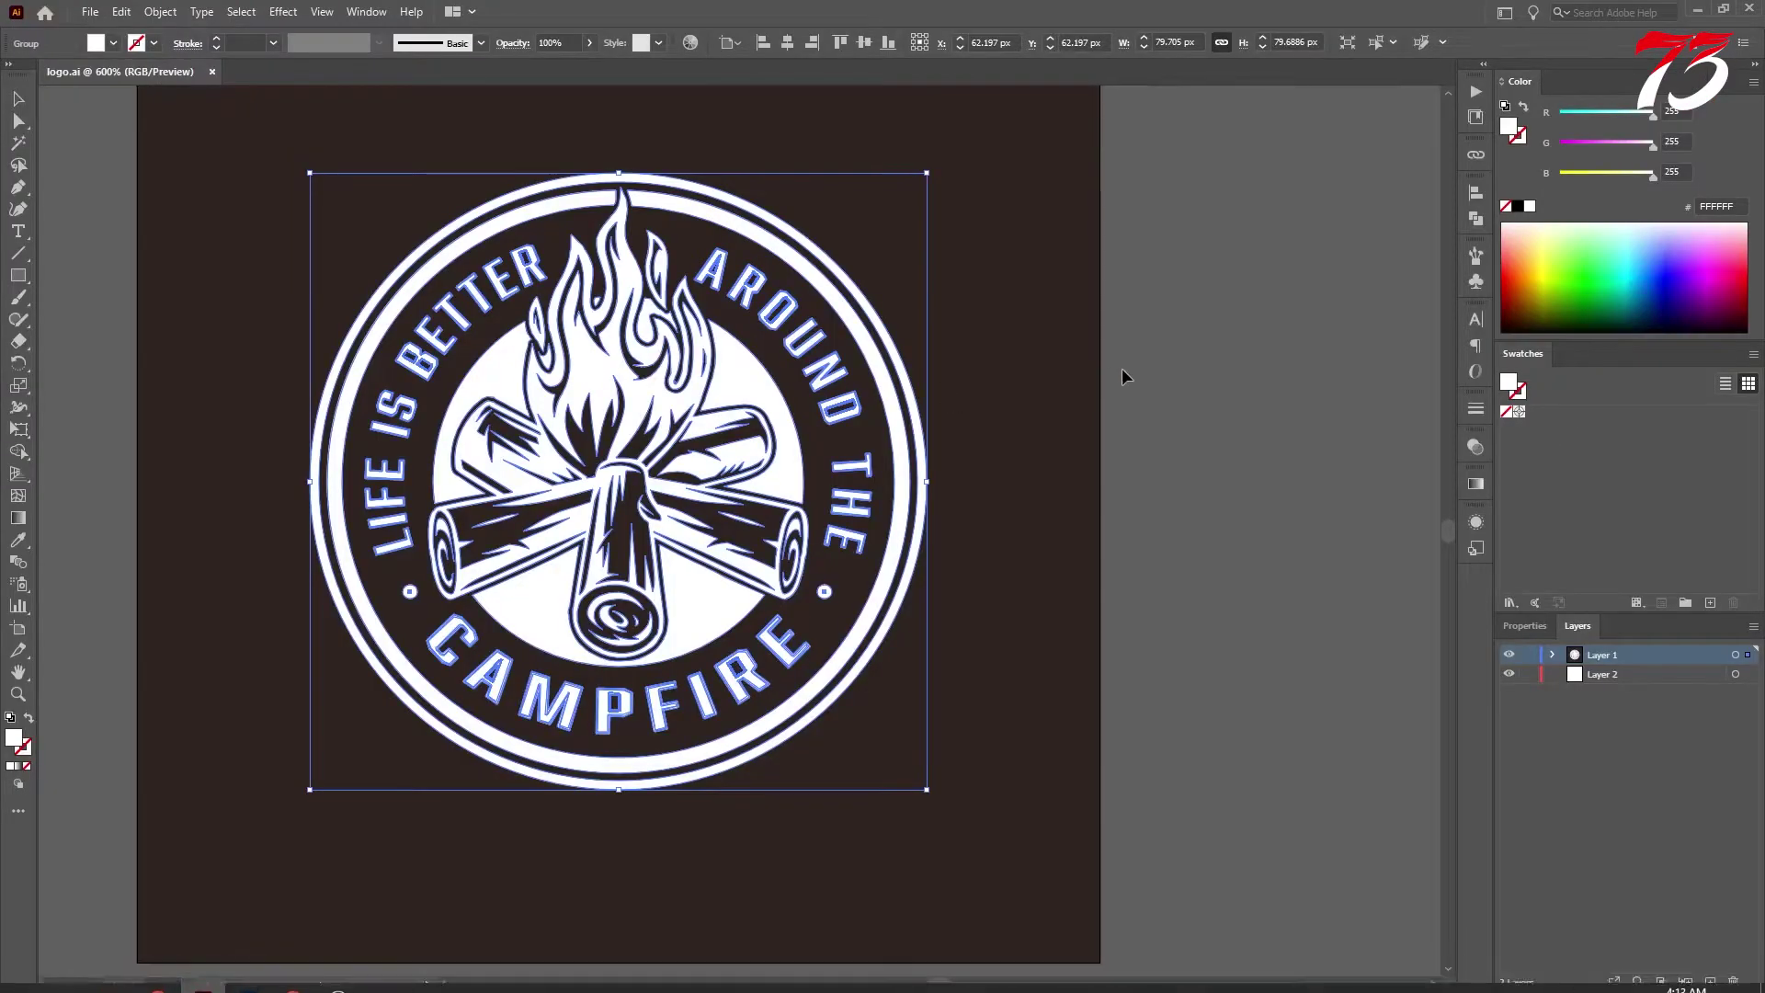
{"action": "left_click", "coordinate": [1185, 376]}
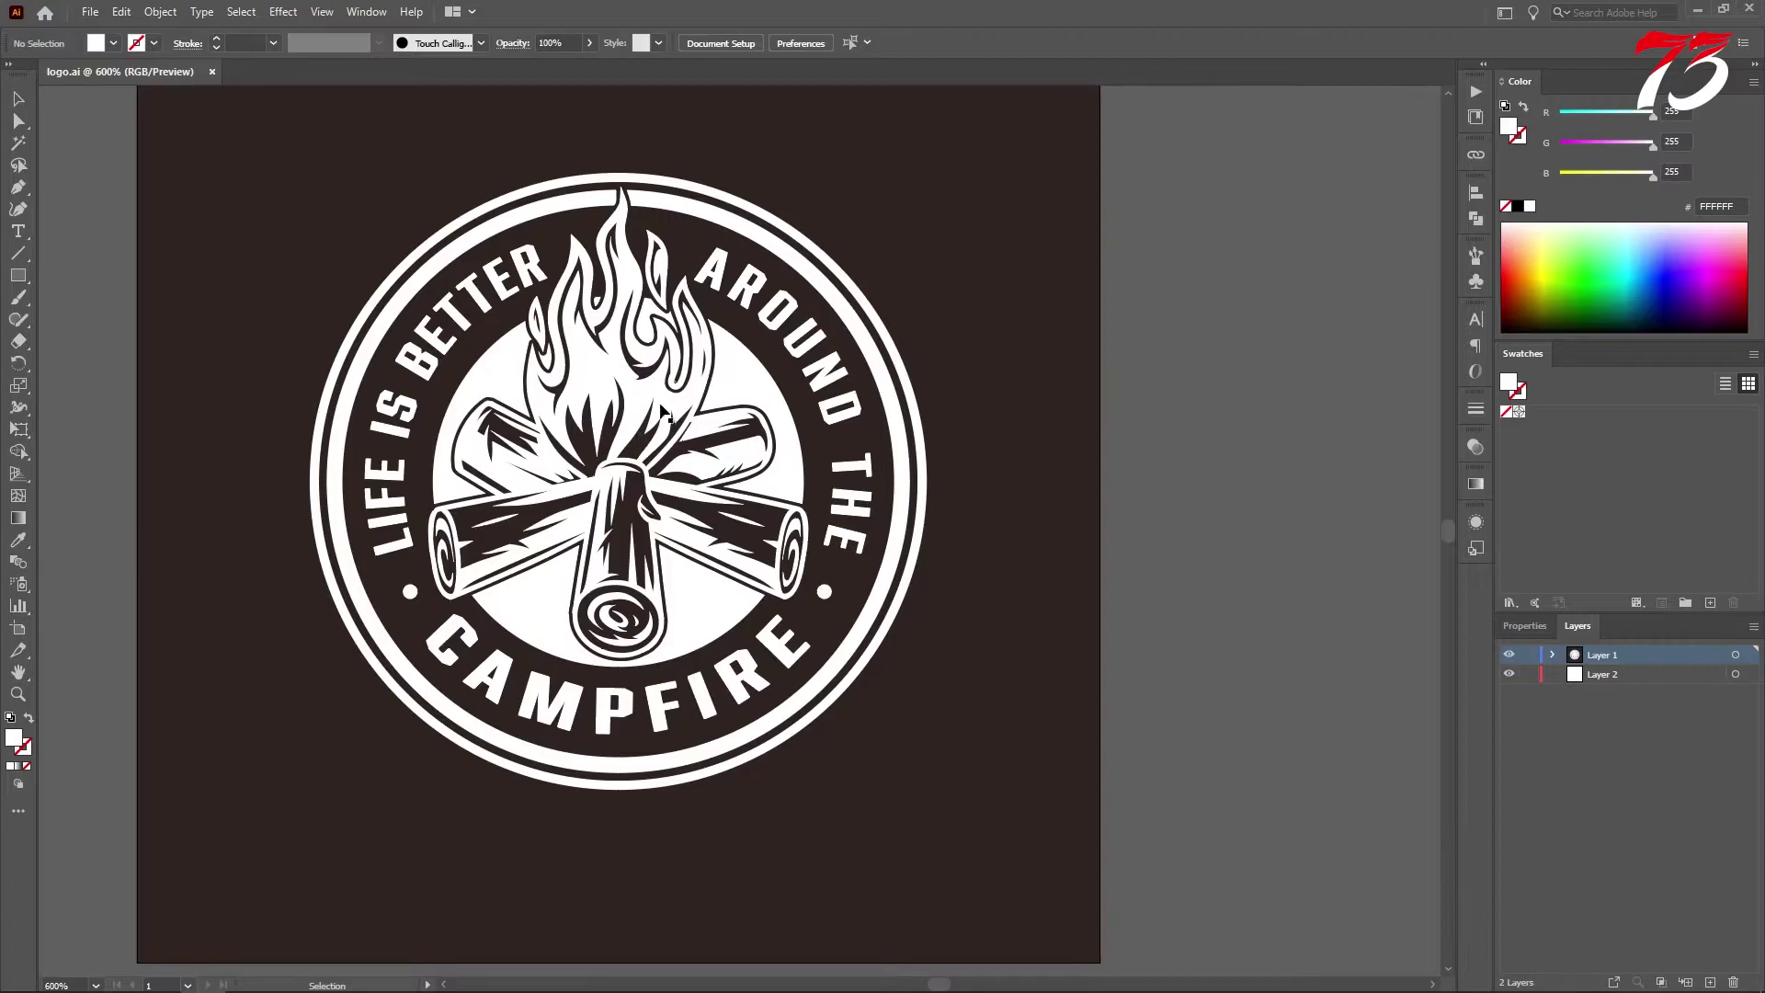
Bring the campfire logo from Illustrator into the Layer 11.psb document in Photoshop and commit the placement.
{"action": "left_click", "coordinate": [203, 975]}
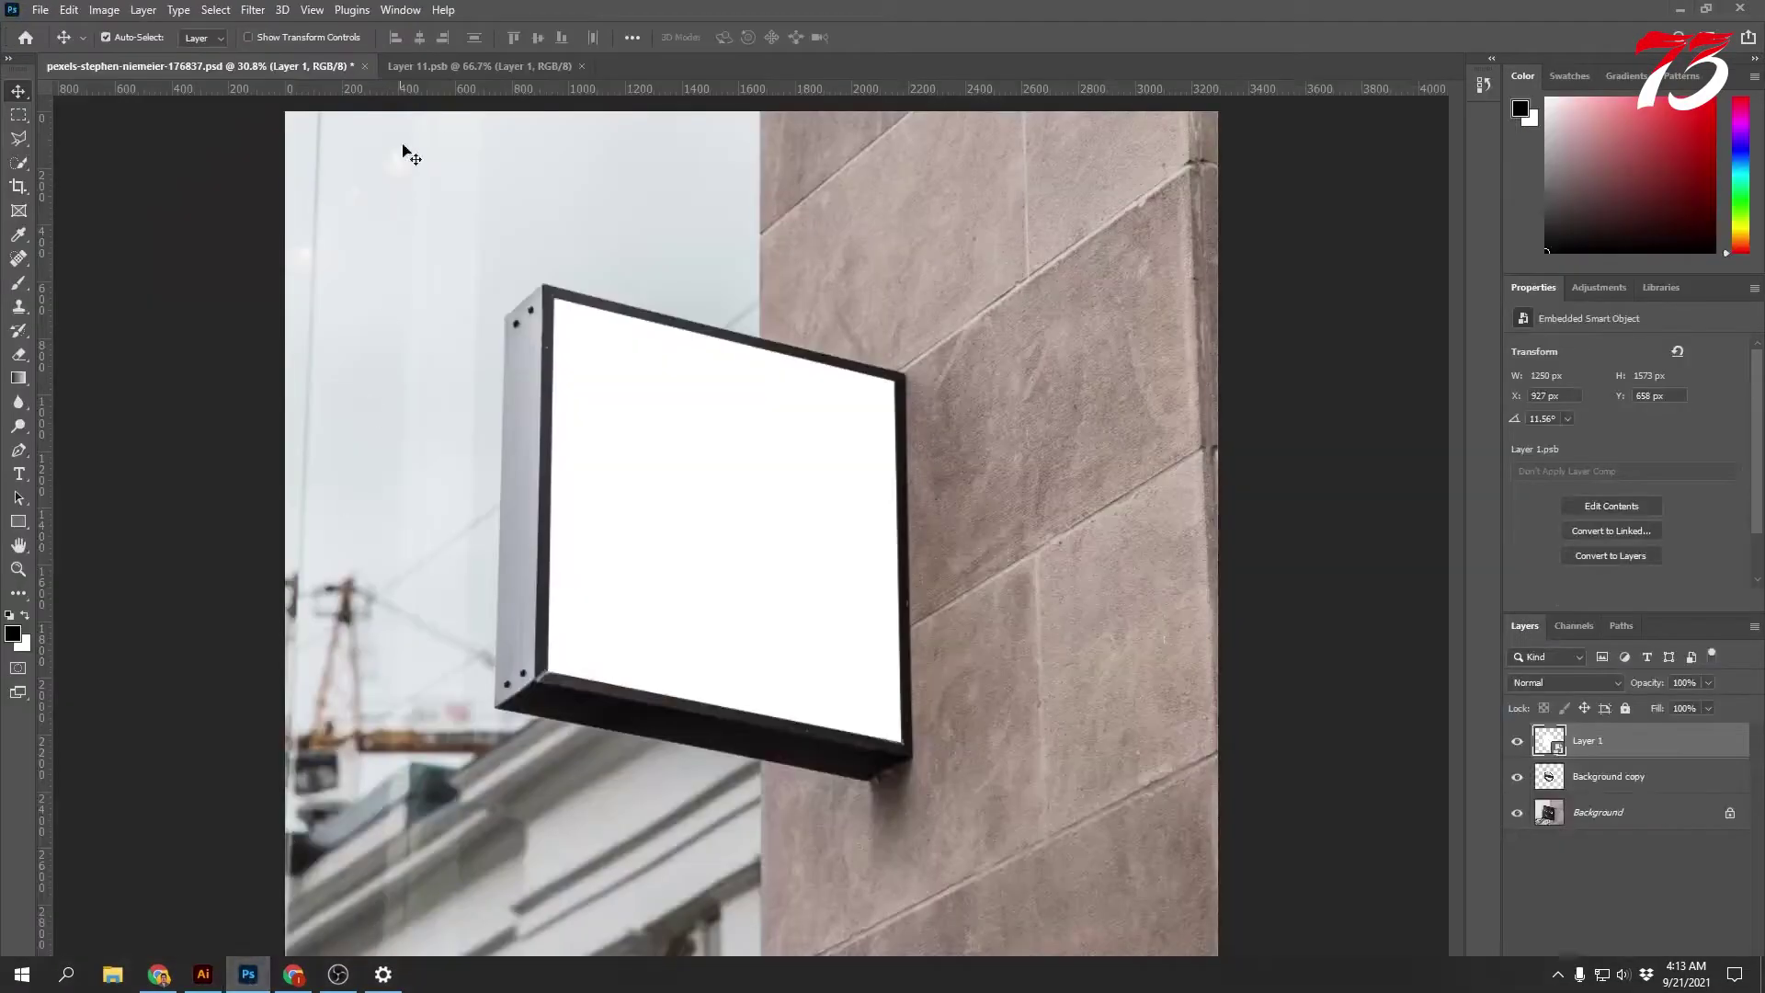
{"action": "left_click", "coordinate": [461, 74]}
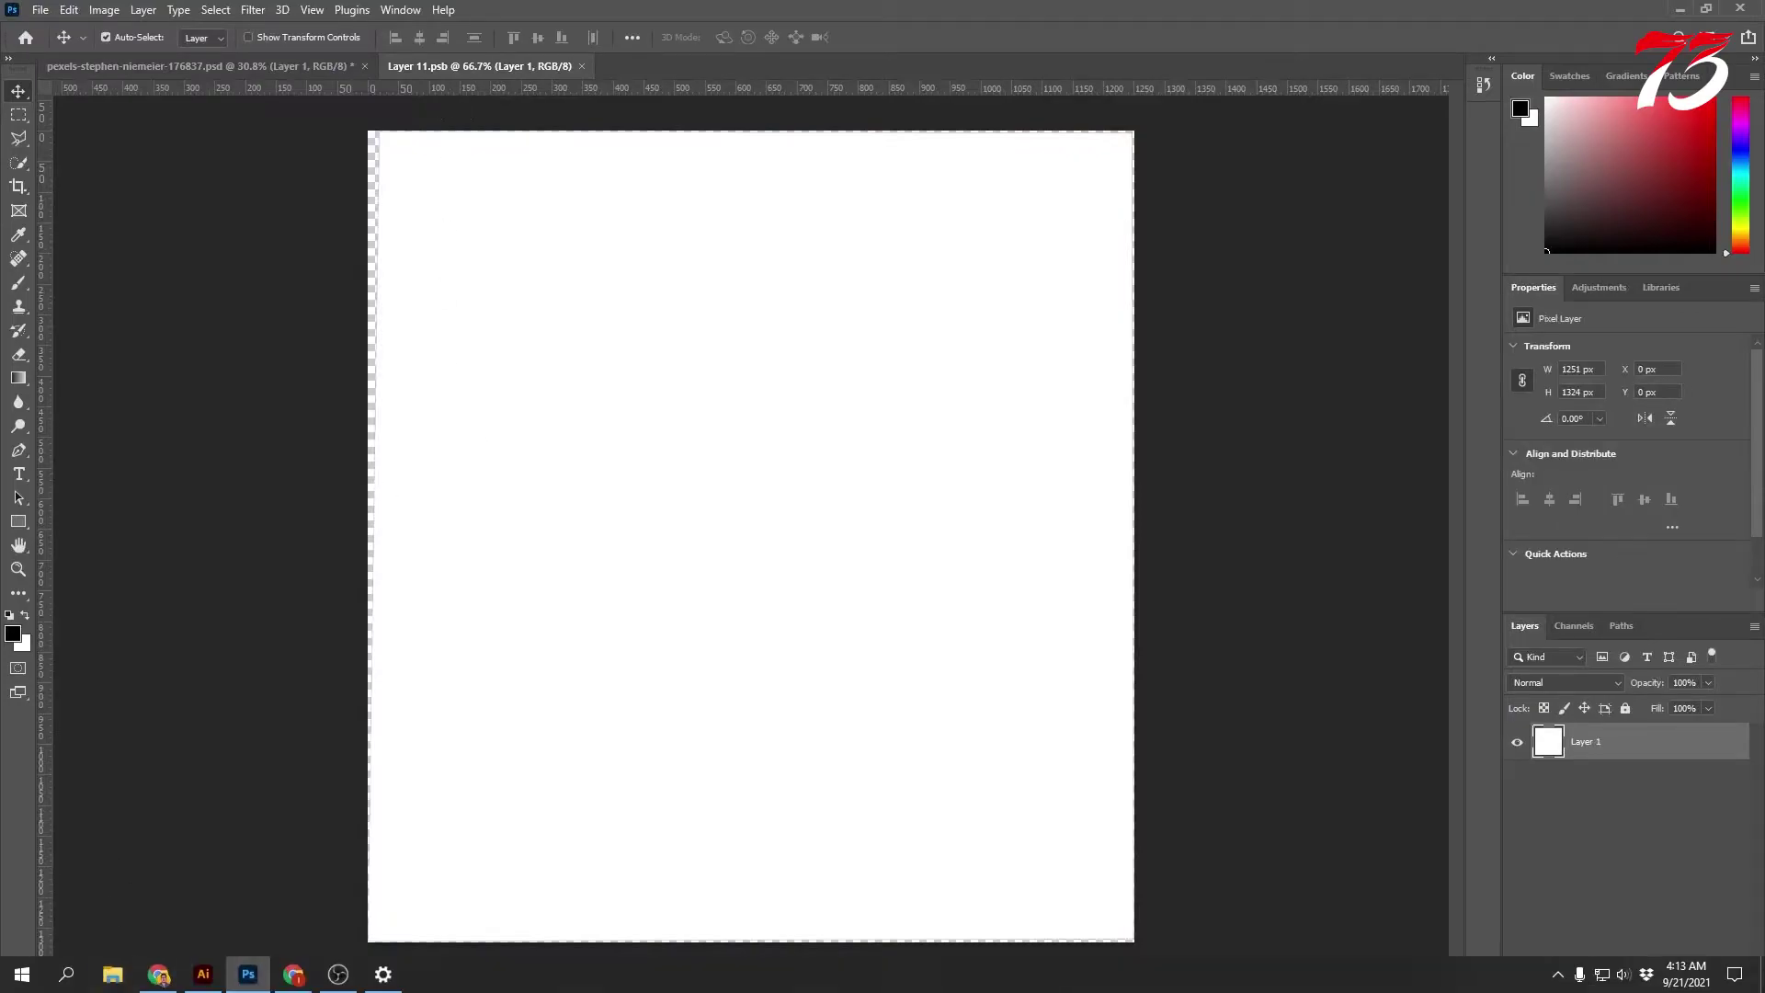
{"action": "left_click", "coordinate": [203, 974]}
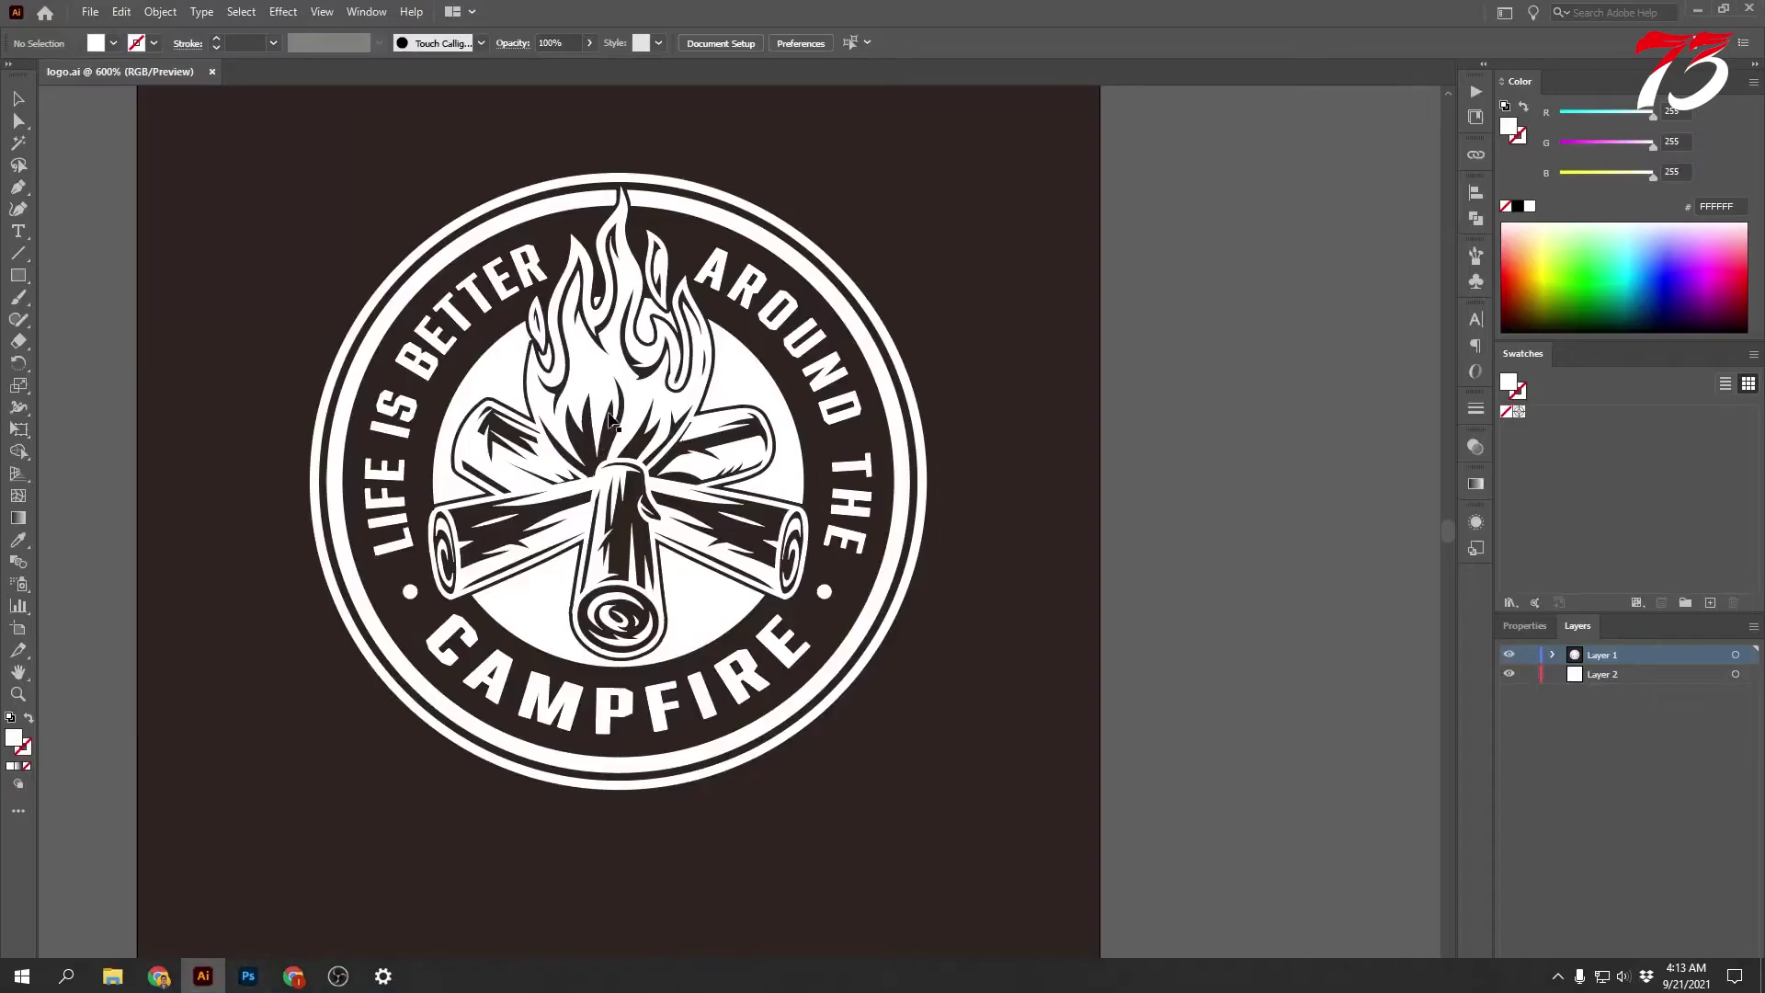
{"action": "left_click_drag", "start_coordinate": [607, 390], "coordinate": [736, 483]}
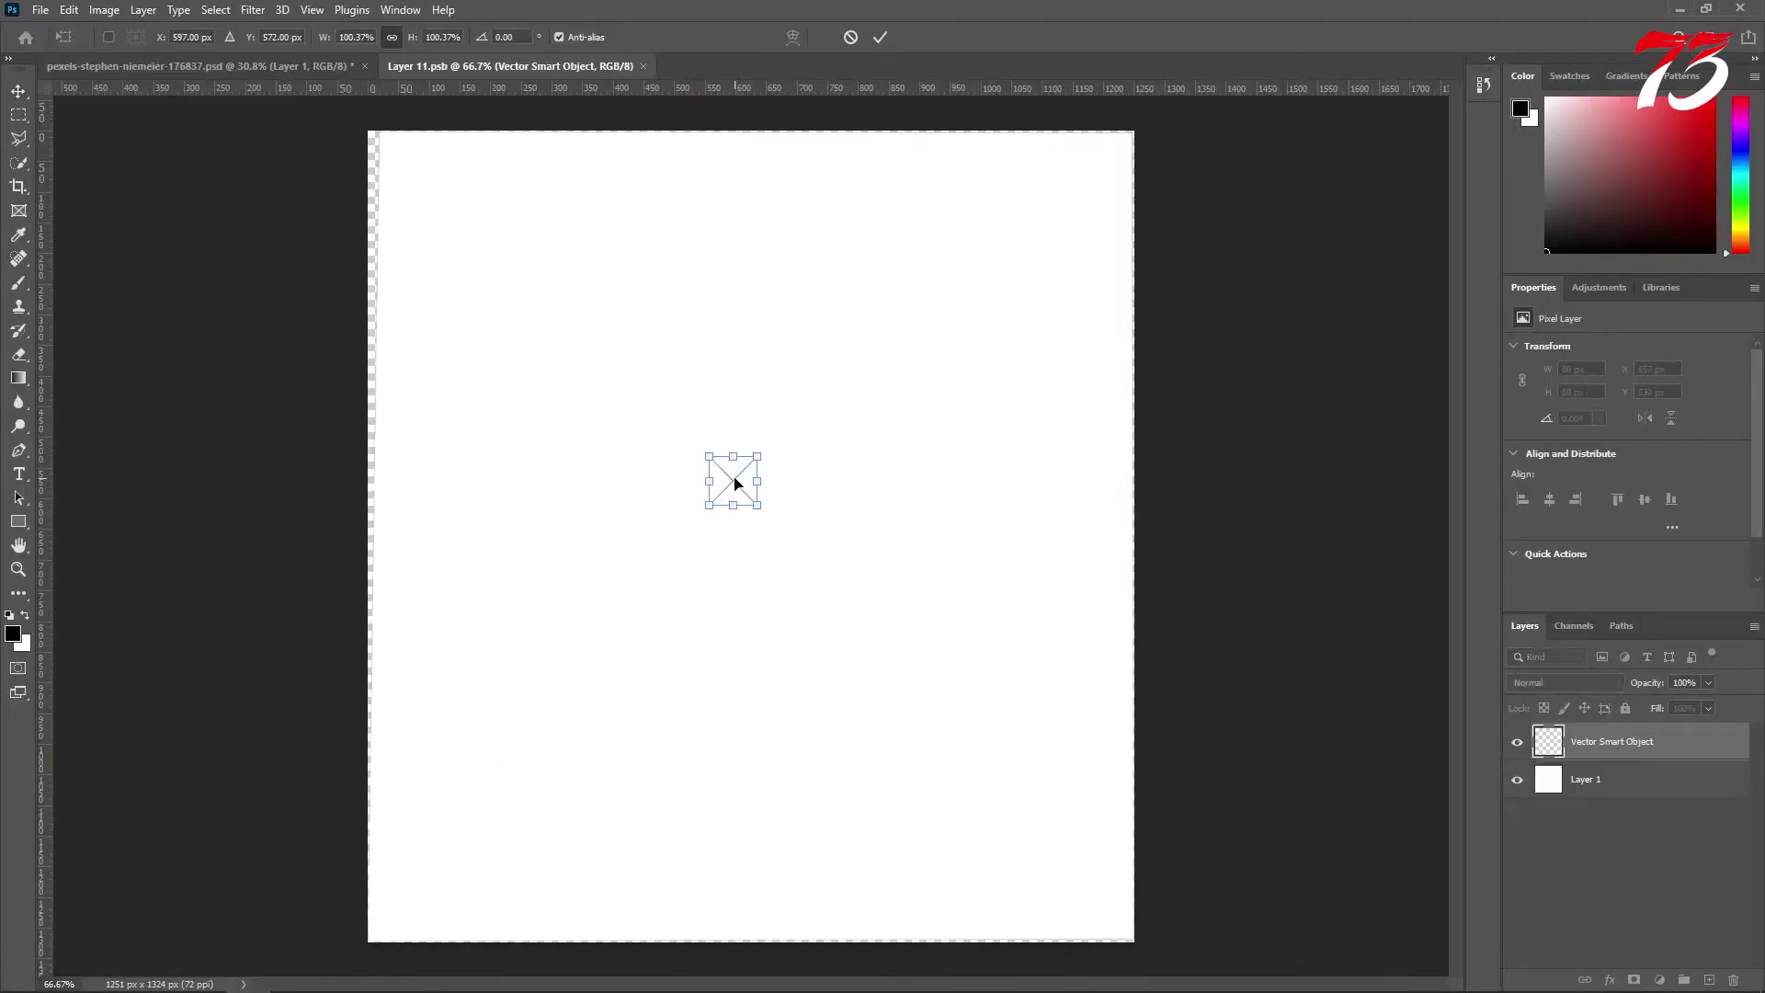
{"action": "key", "text": "Return"}
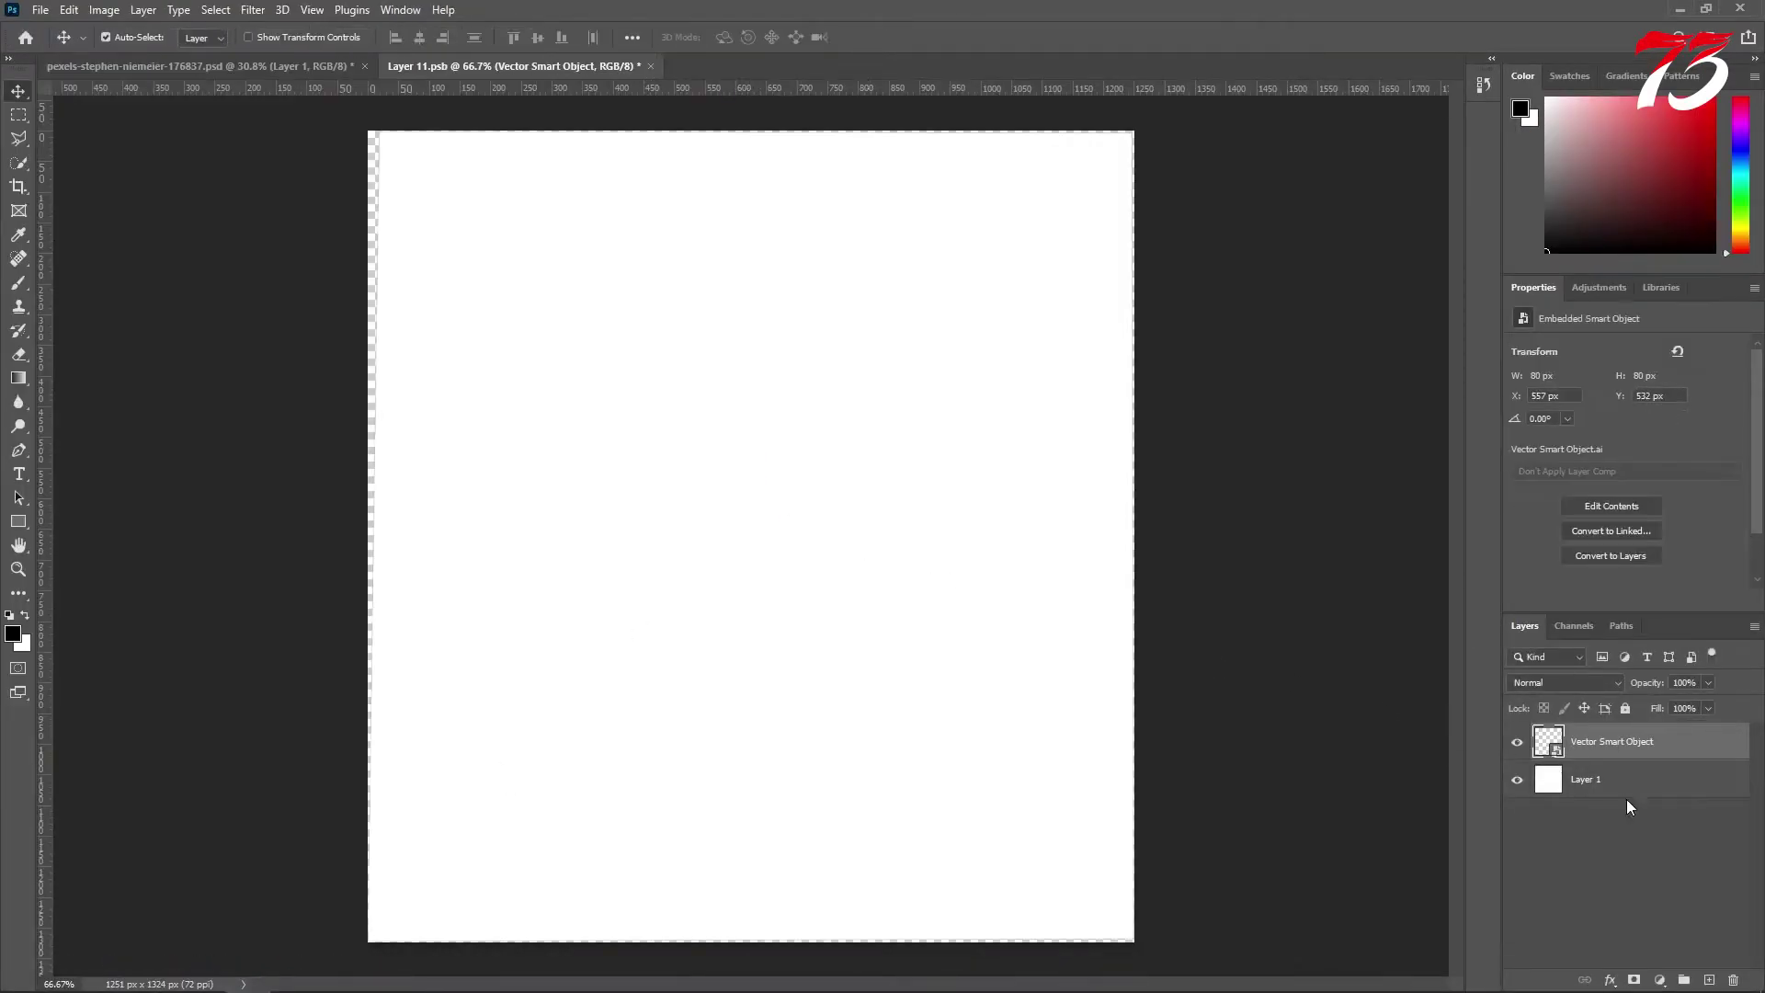
Hide the white Layer 1, enlarge the placed logo to about 1028 px square, and center it on the canvas.
{"action": "left_click", "coordinate": [1517, 780]}
{"action": "left_click", "coordinate": [725, 490]}
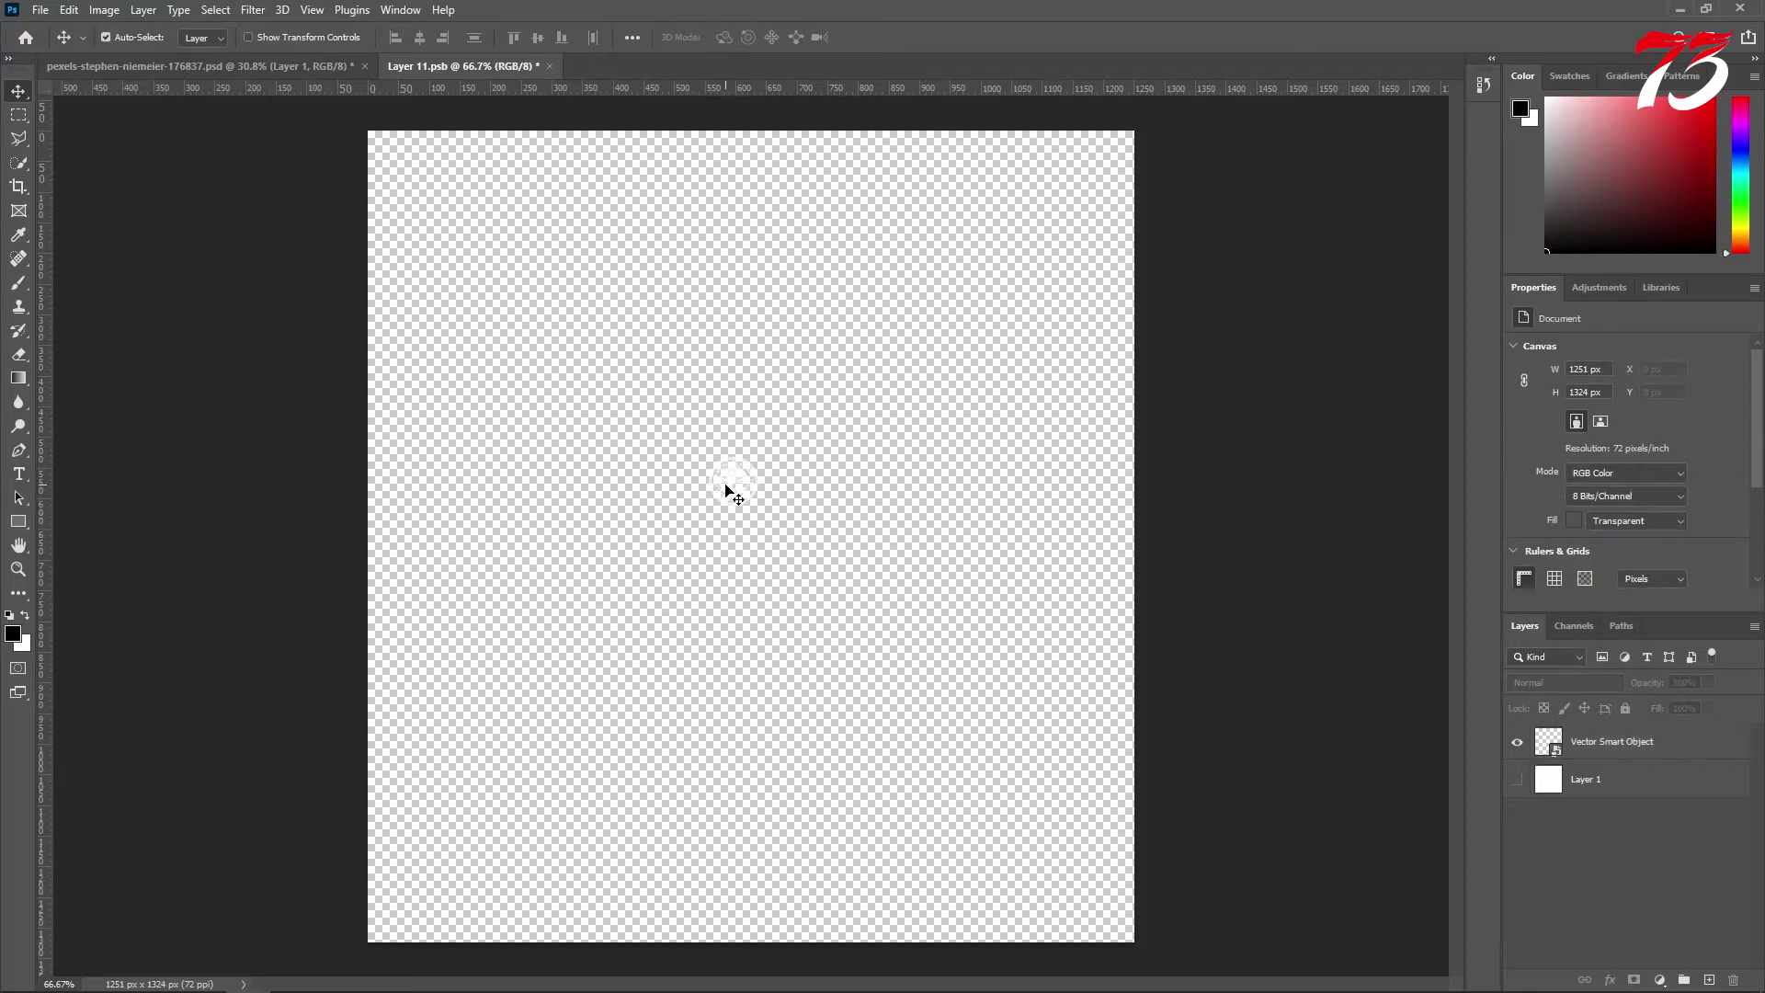
{"action": "left_click", "coordinate": [1617, 742]}
{"action": "key", "text": "ctrl+t"}
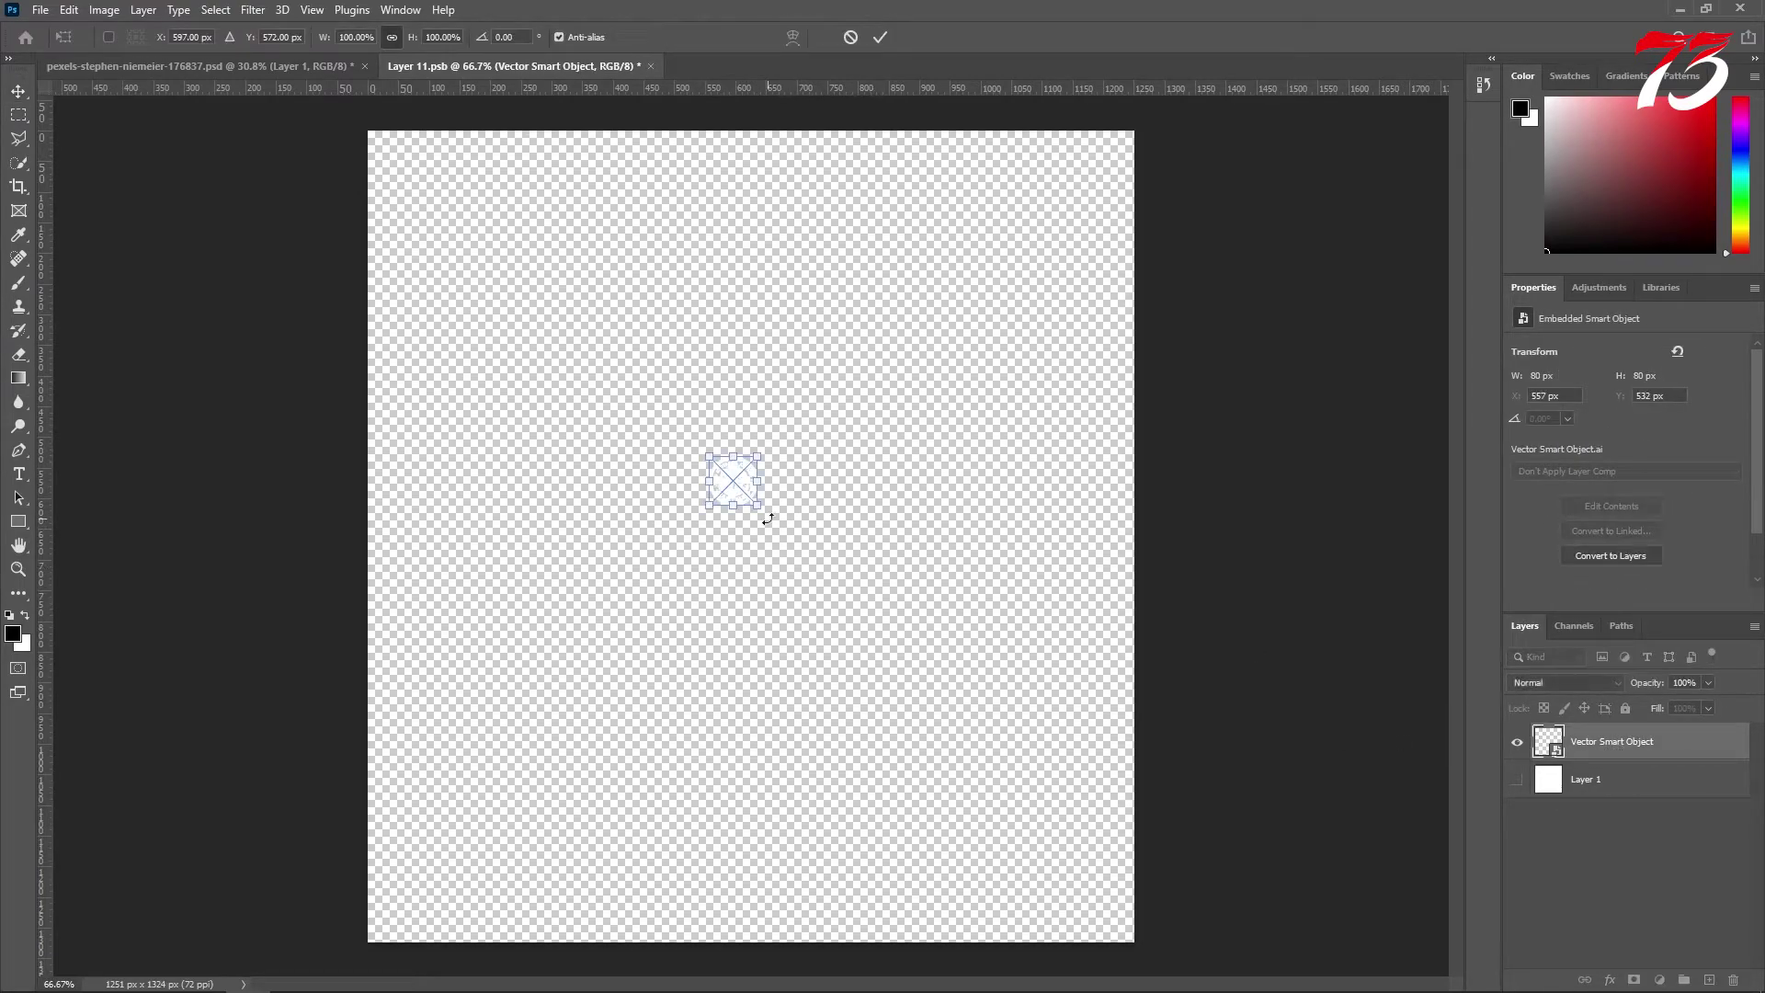
{"action": "left_click_drag", "start_coordinate": [759, 506], "coordinate": [1038, 813]}
{"action": "key", "text": "Return"}
{"action": "left_click_drag", "start_coordinate": [756, 411], "coordinate": [768, 460]}
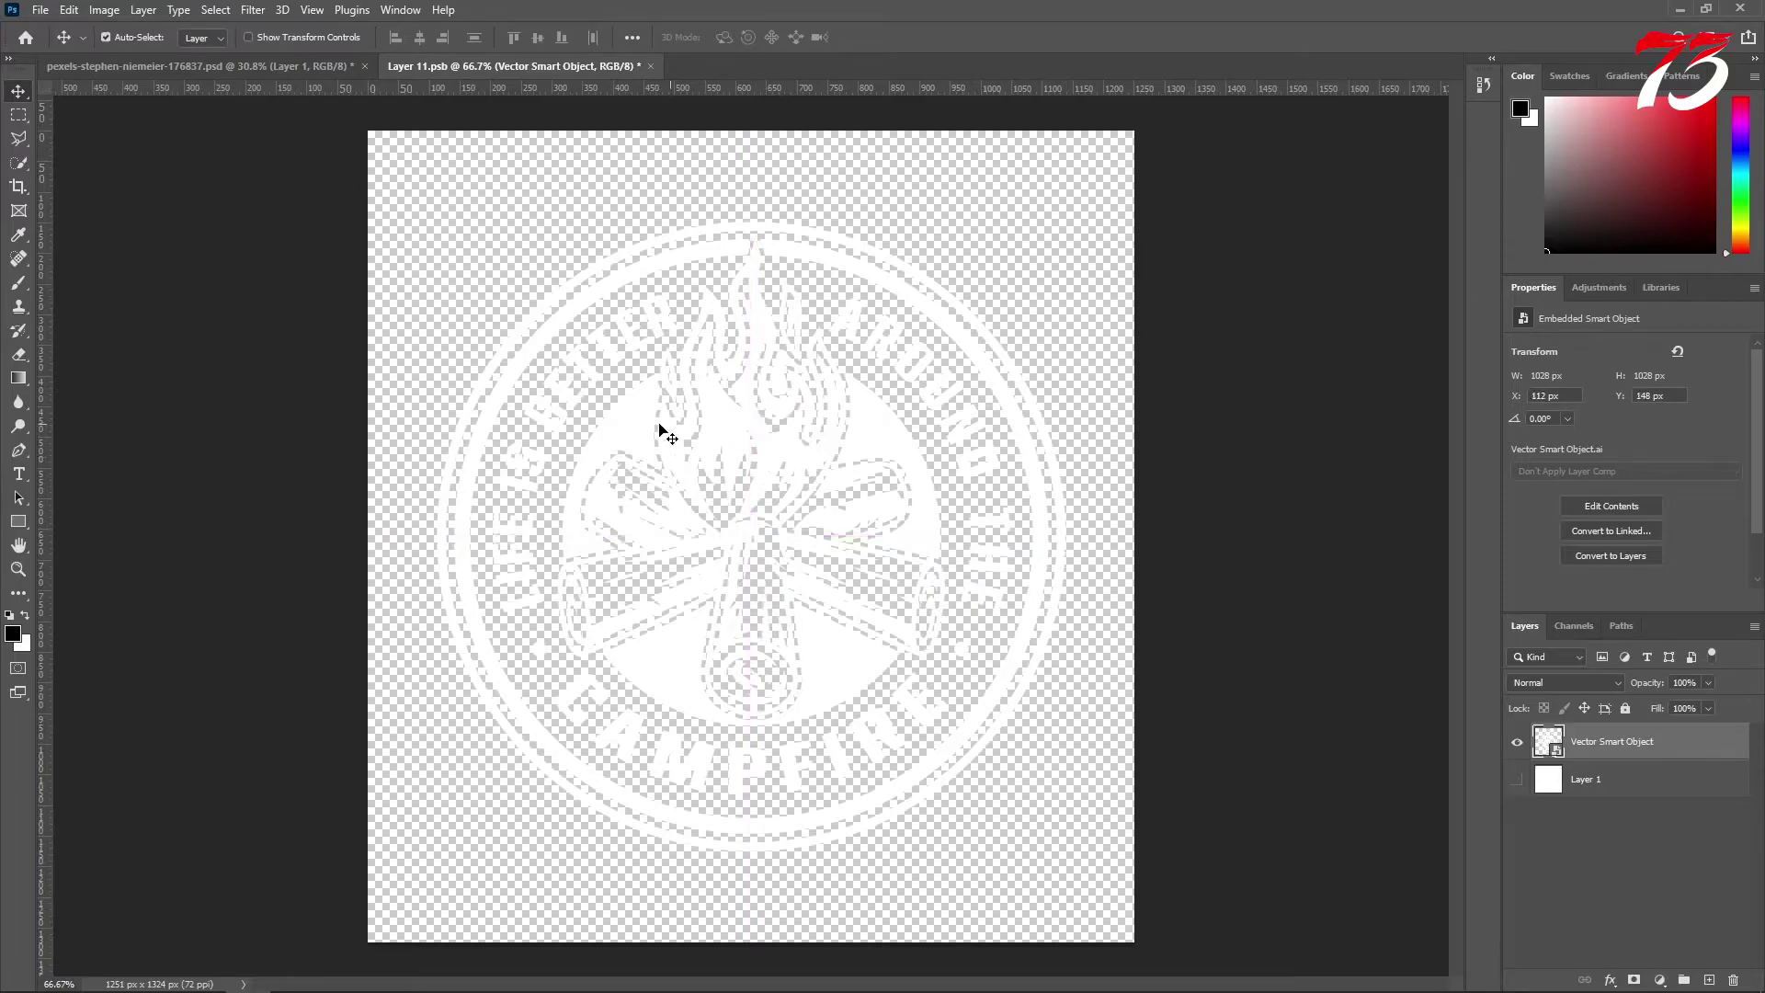
Save the Layer 11.psb smart object contents with the placed logo and return to the sign photo document.
{"action": "left_click", "coordinate": [280, 67]}
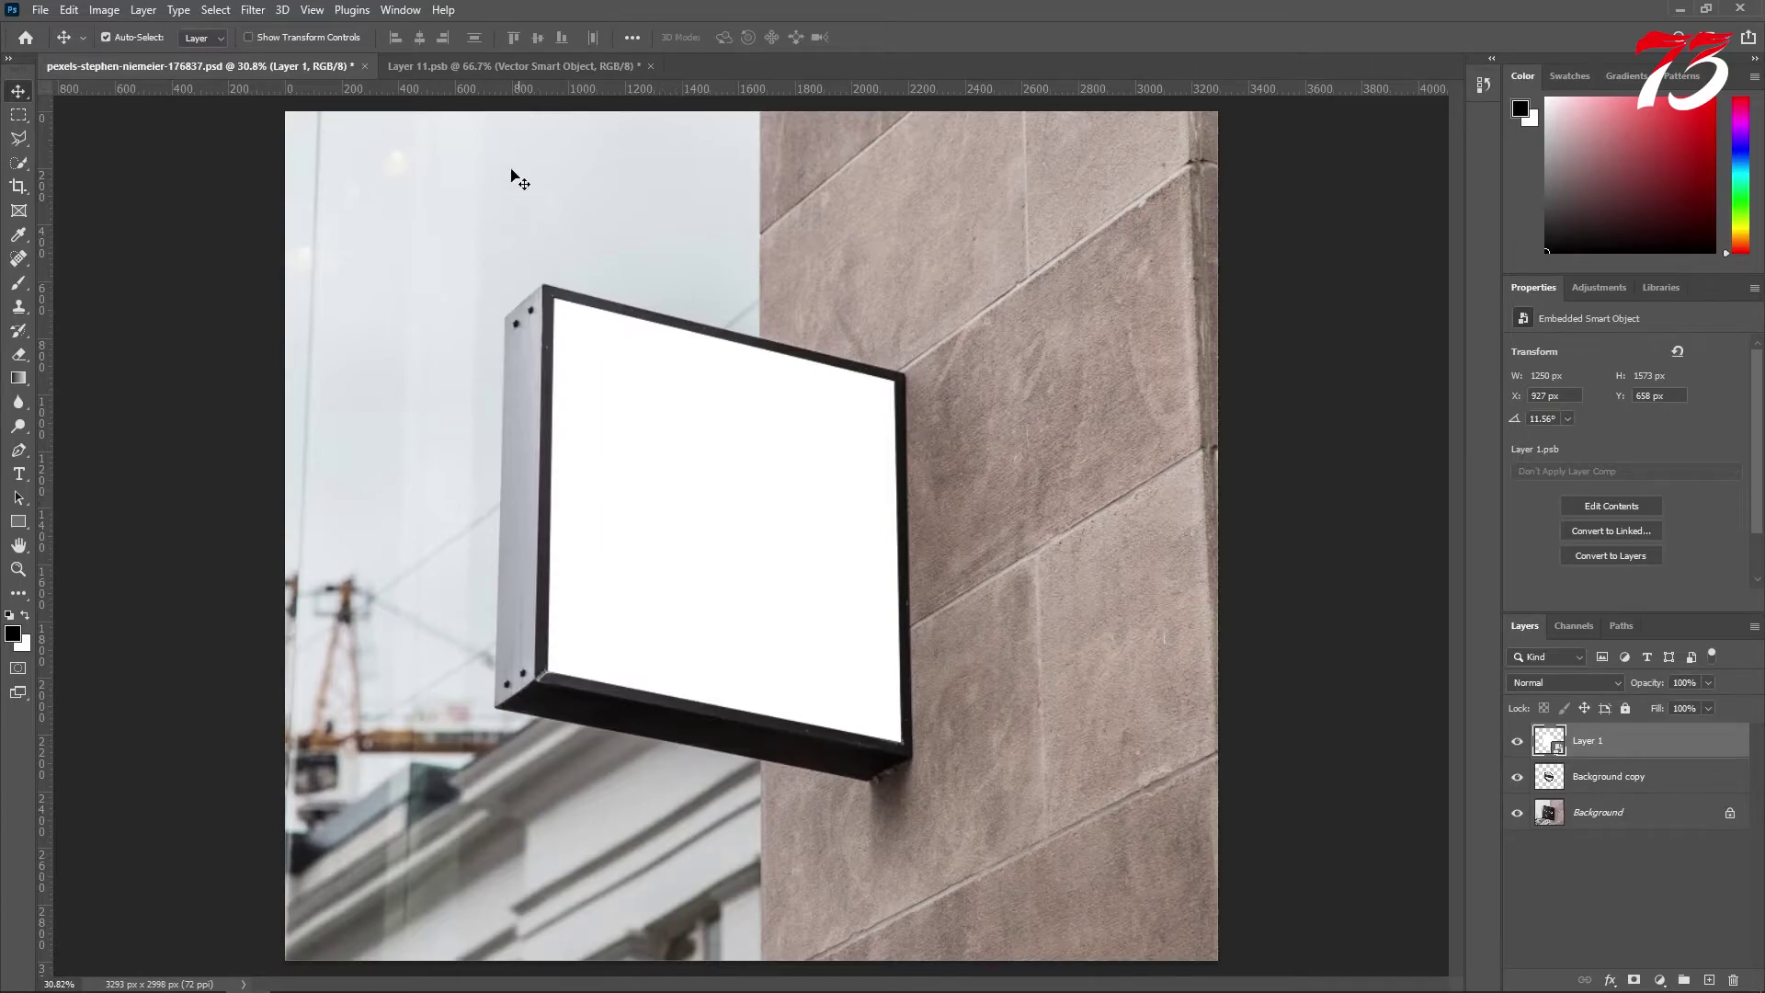
{"action": "left_click", "coordinate": [433, 67]}
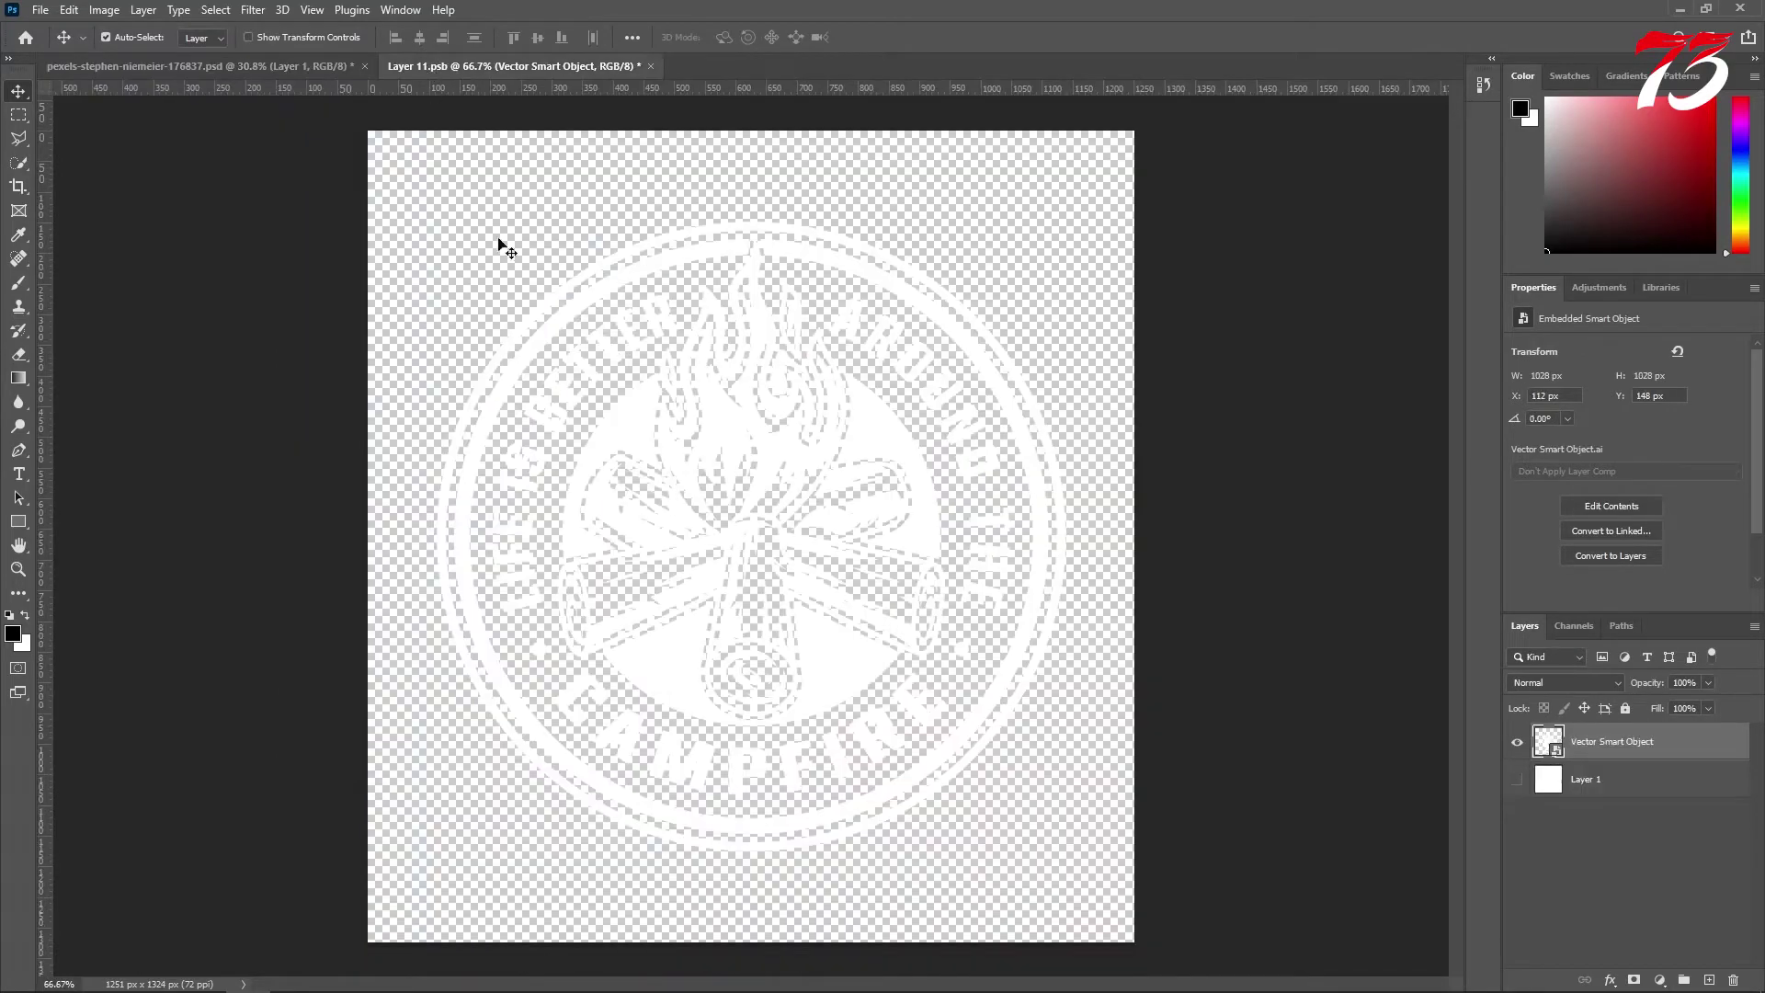
{"action": "left_click", "coordinate": [42, 10]}
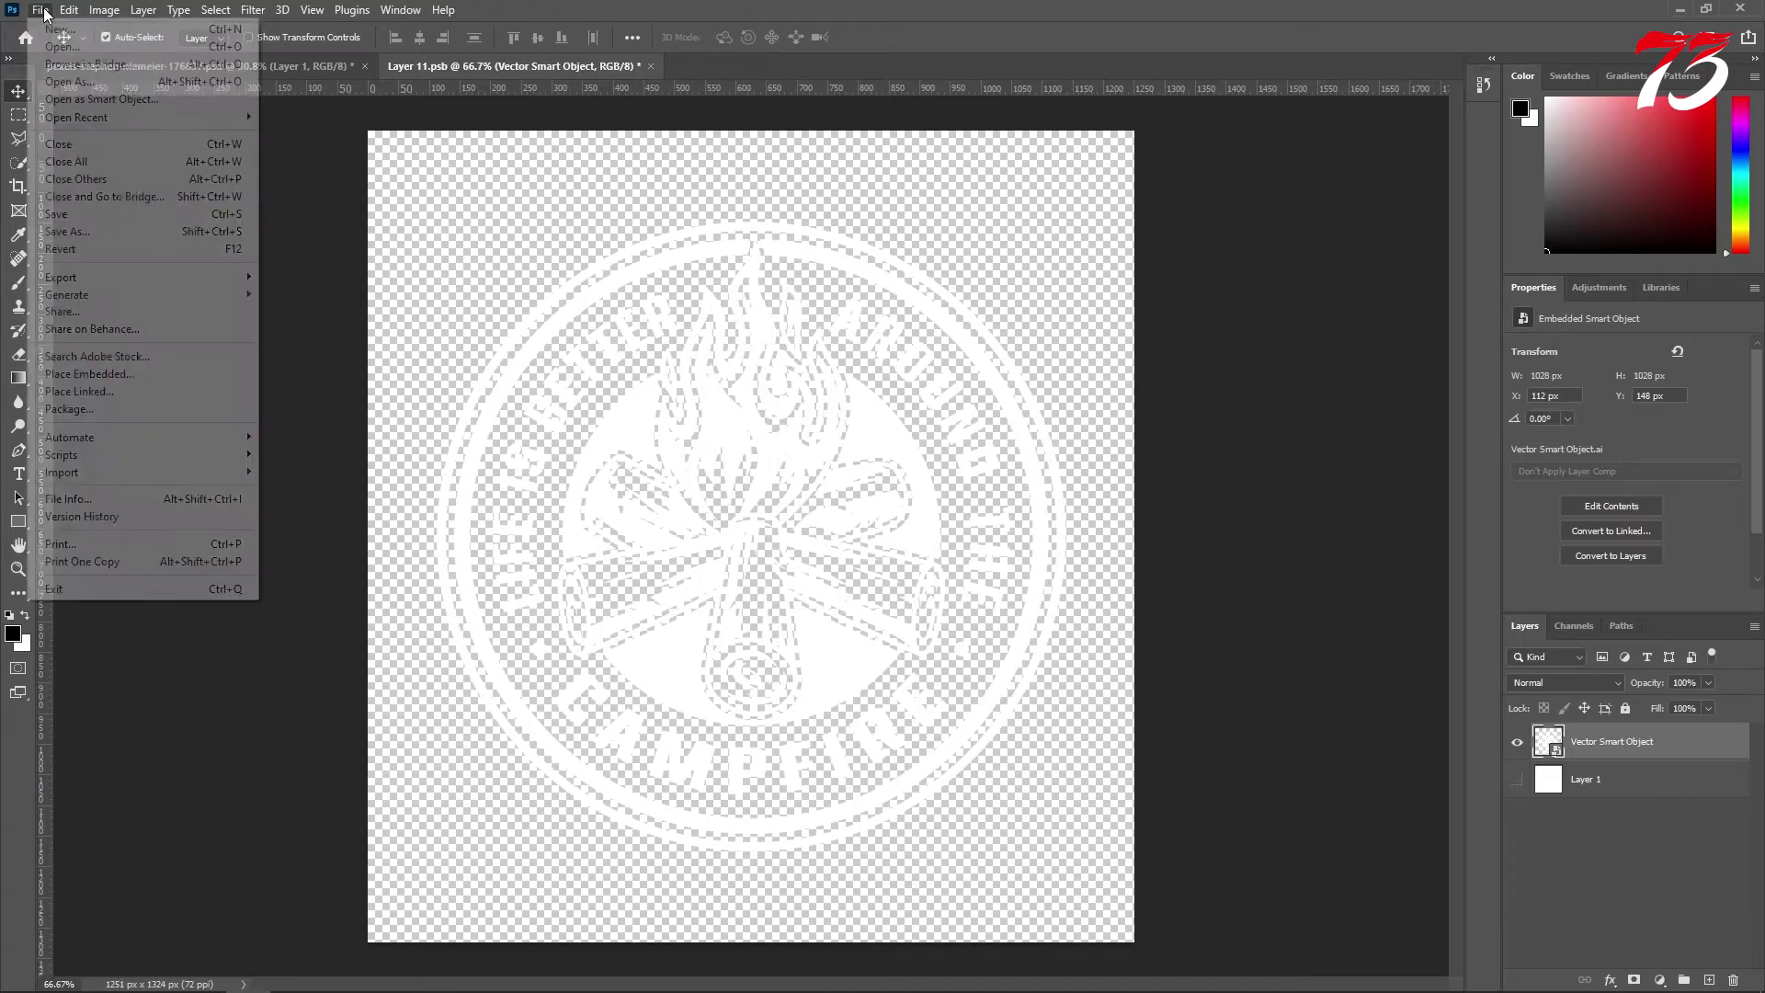
{"action": "left_click", "coordinate": [66, 217]}
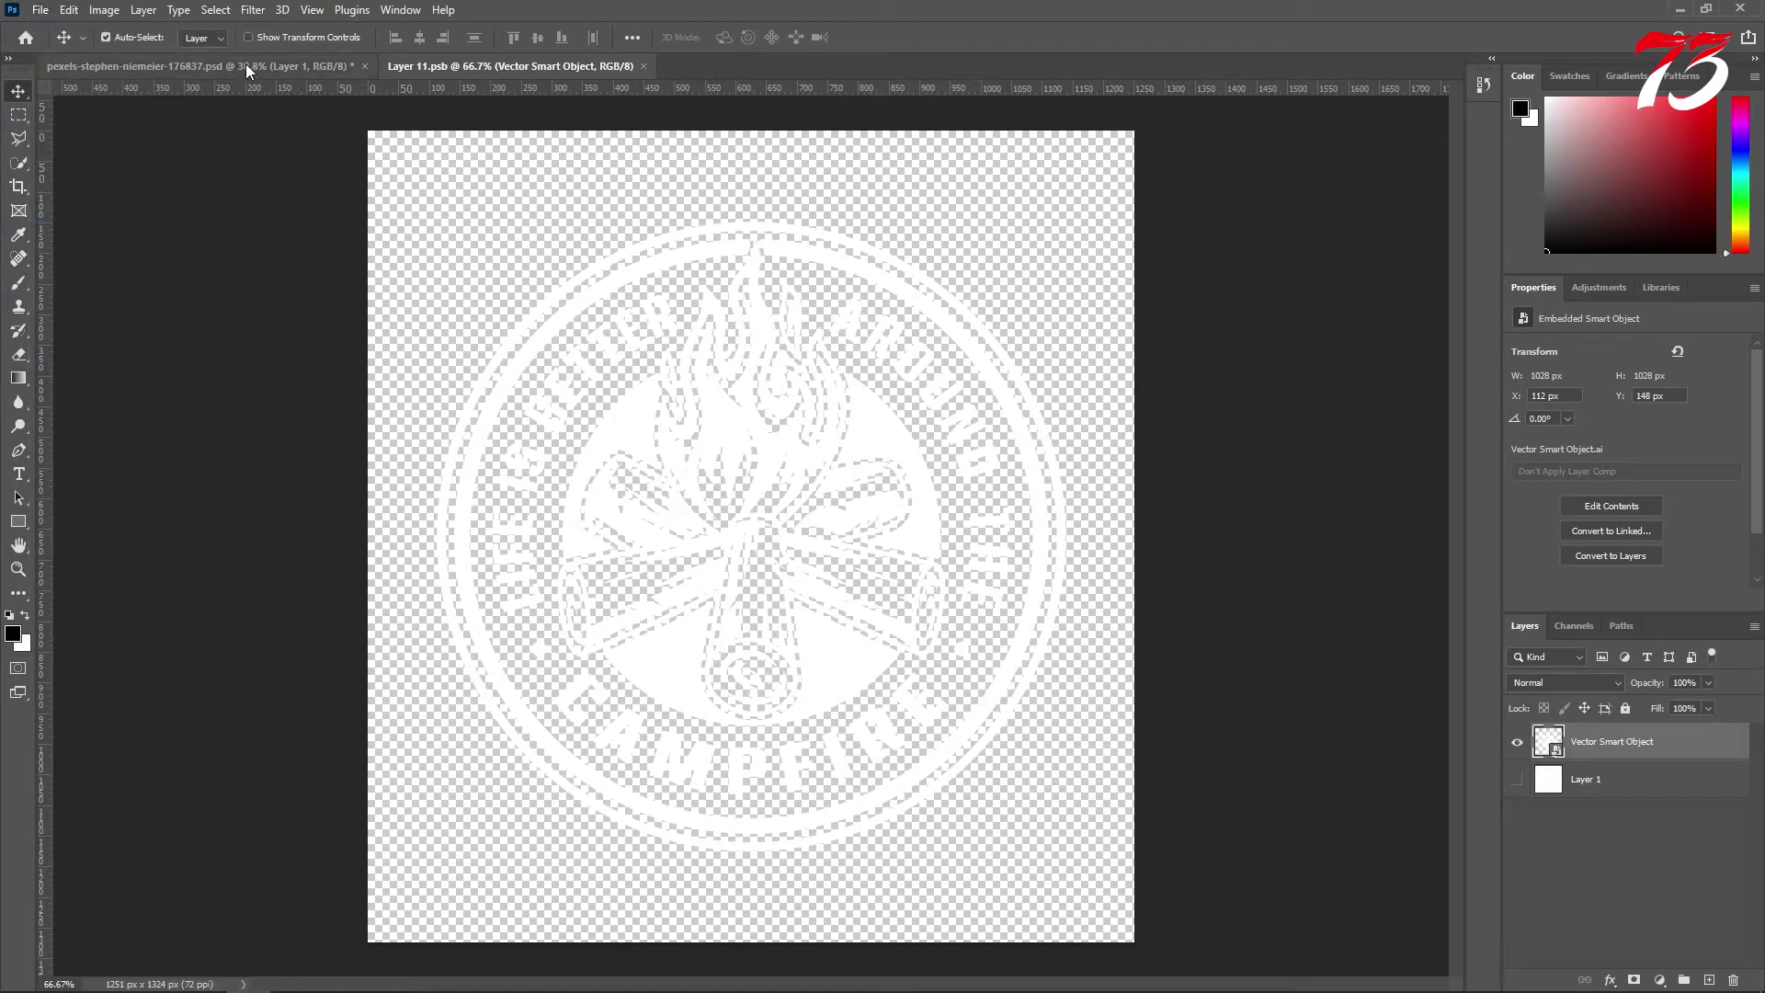
{"action": "left_click", "coordinate": [247, 68]}
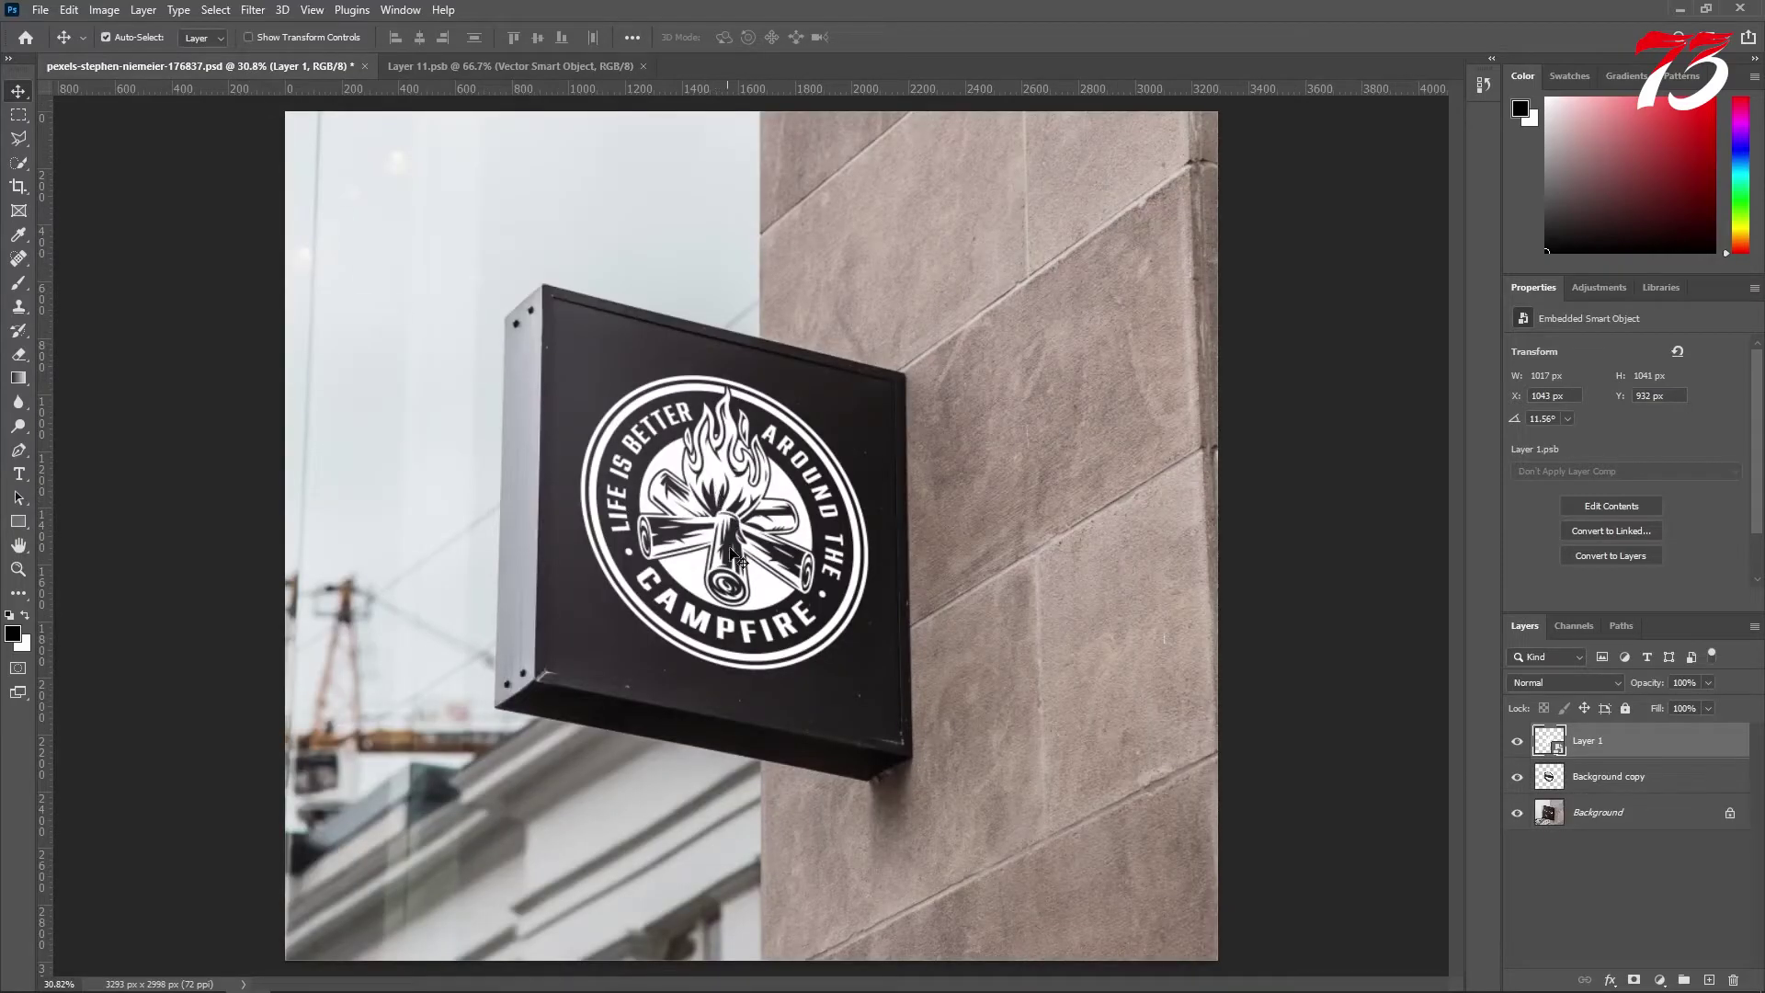
Examine how the campfire logo sits on the sign, both close up and within the whole photo.
{"action": "scroll", "coordinate": [723, 549], "scroll_direction": "up", "scroll_amount": 3}
{"action": "scroll", "coordinate": [735, 533], "scroll_direction": "down", "scroll_amount": 2}
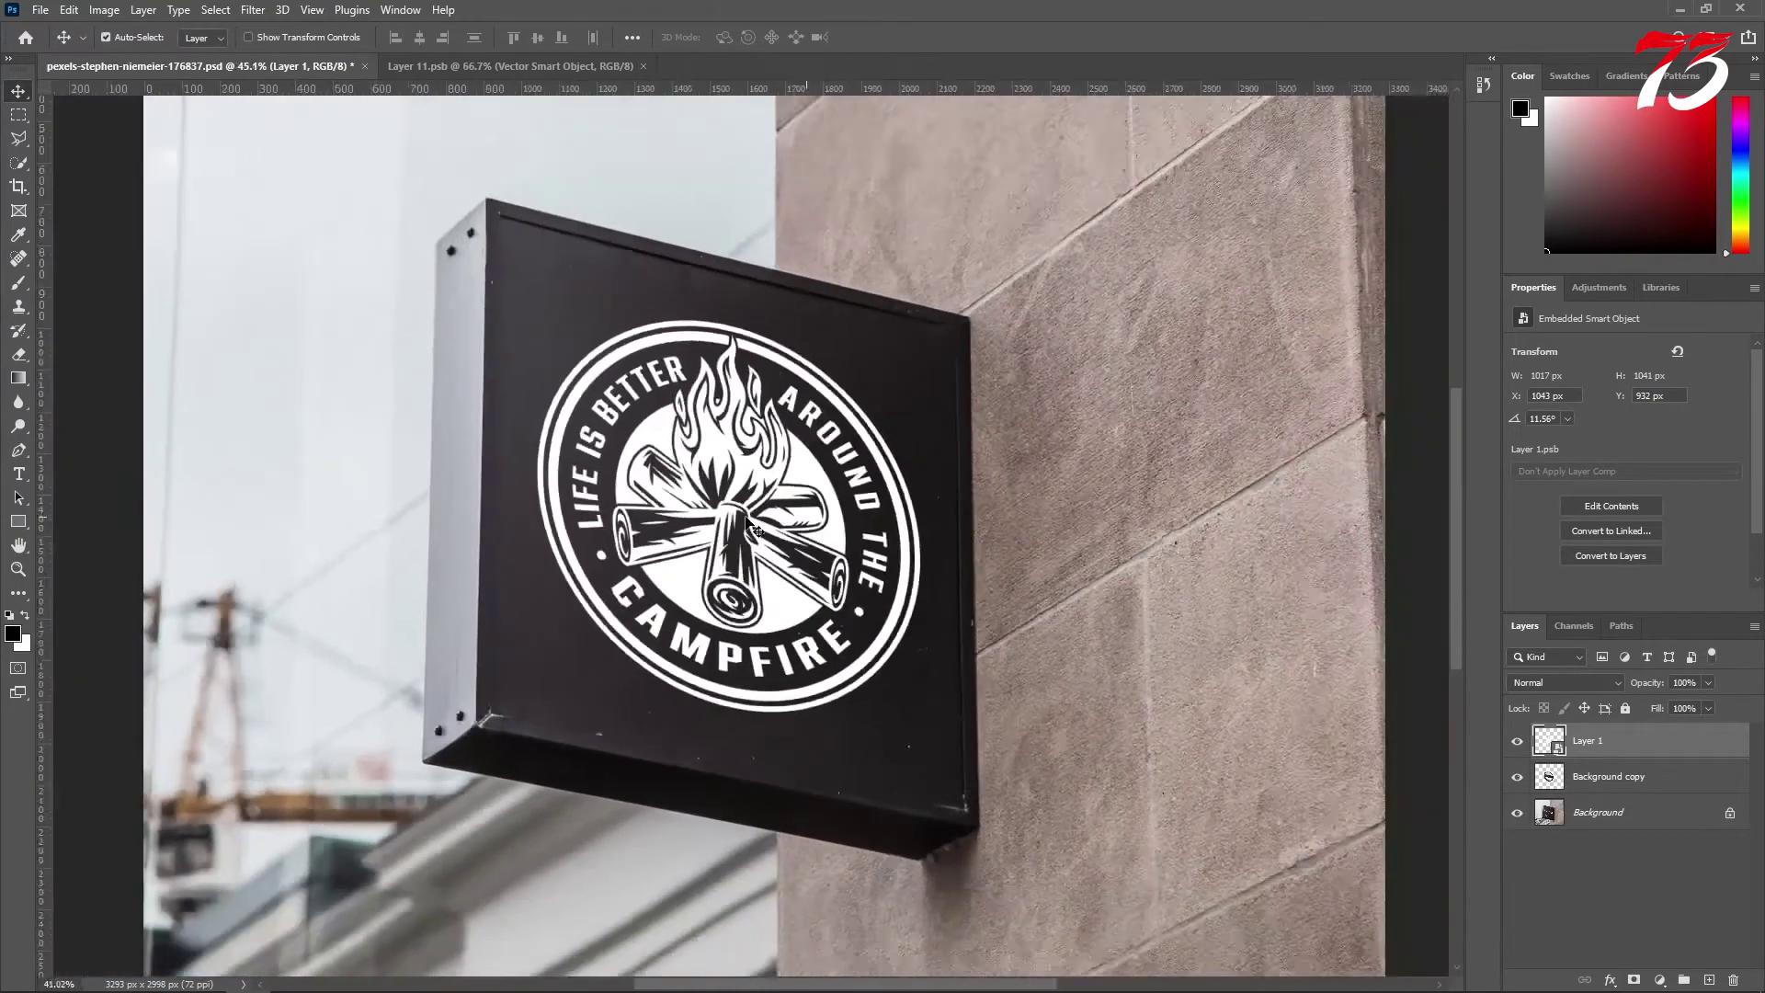
{"action": "scroll", "coordinate": [738, 526], "scroll_direction": "down", "scroll_amount": 1}
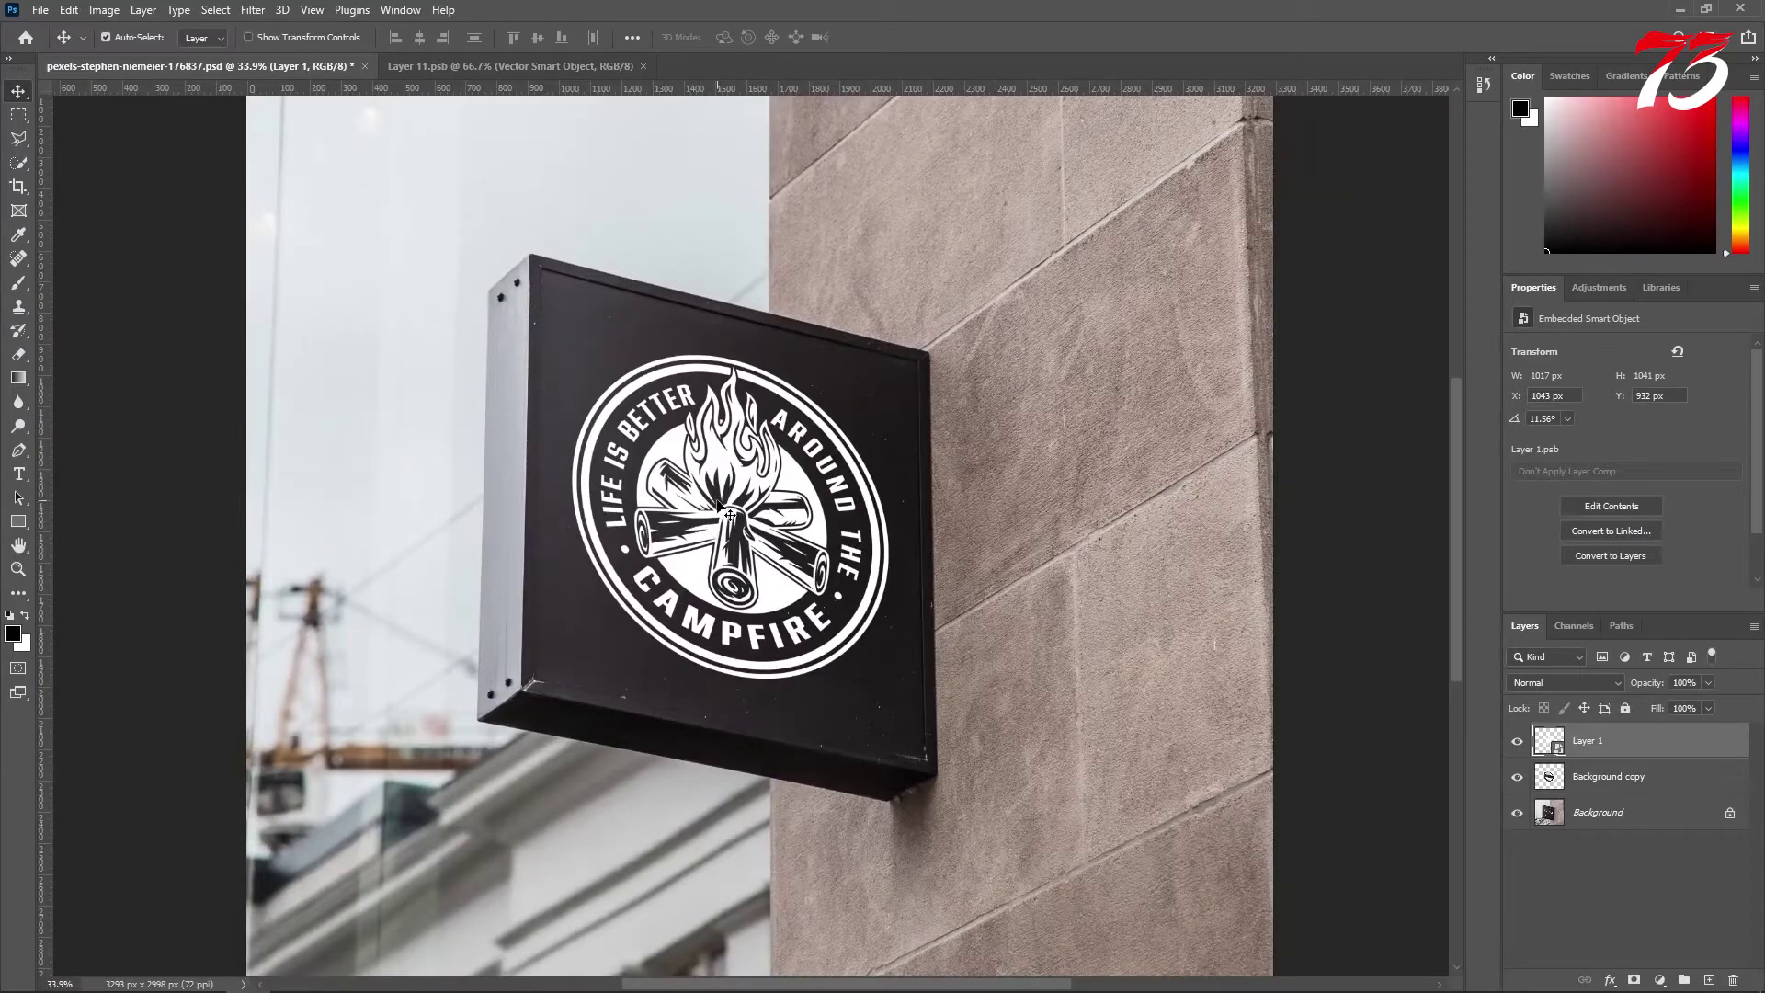
{"action": "scroll", "coordinate": [777, 494], "scroll_direction": "up", "scroll_amount": 6}
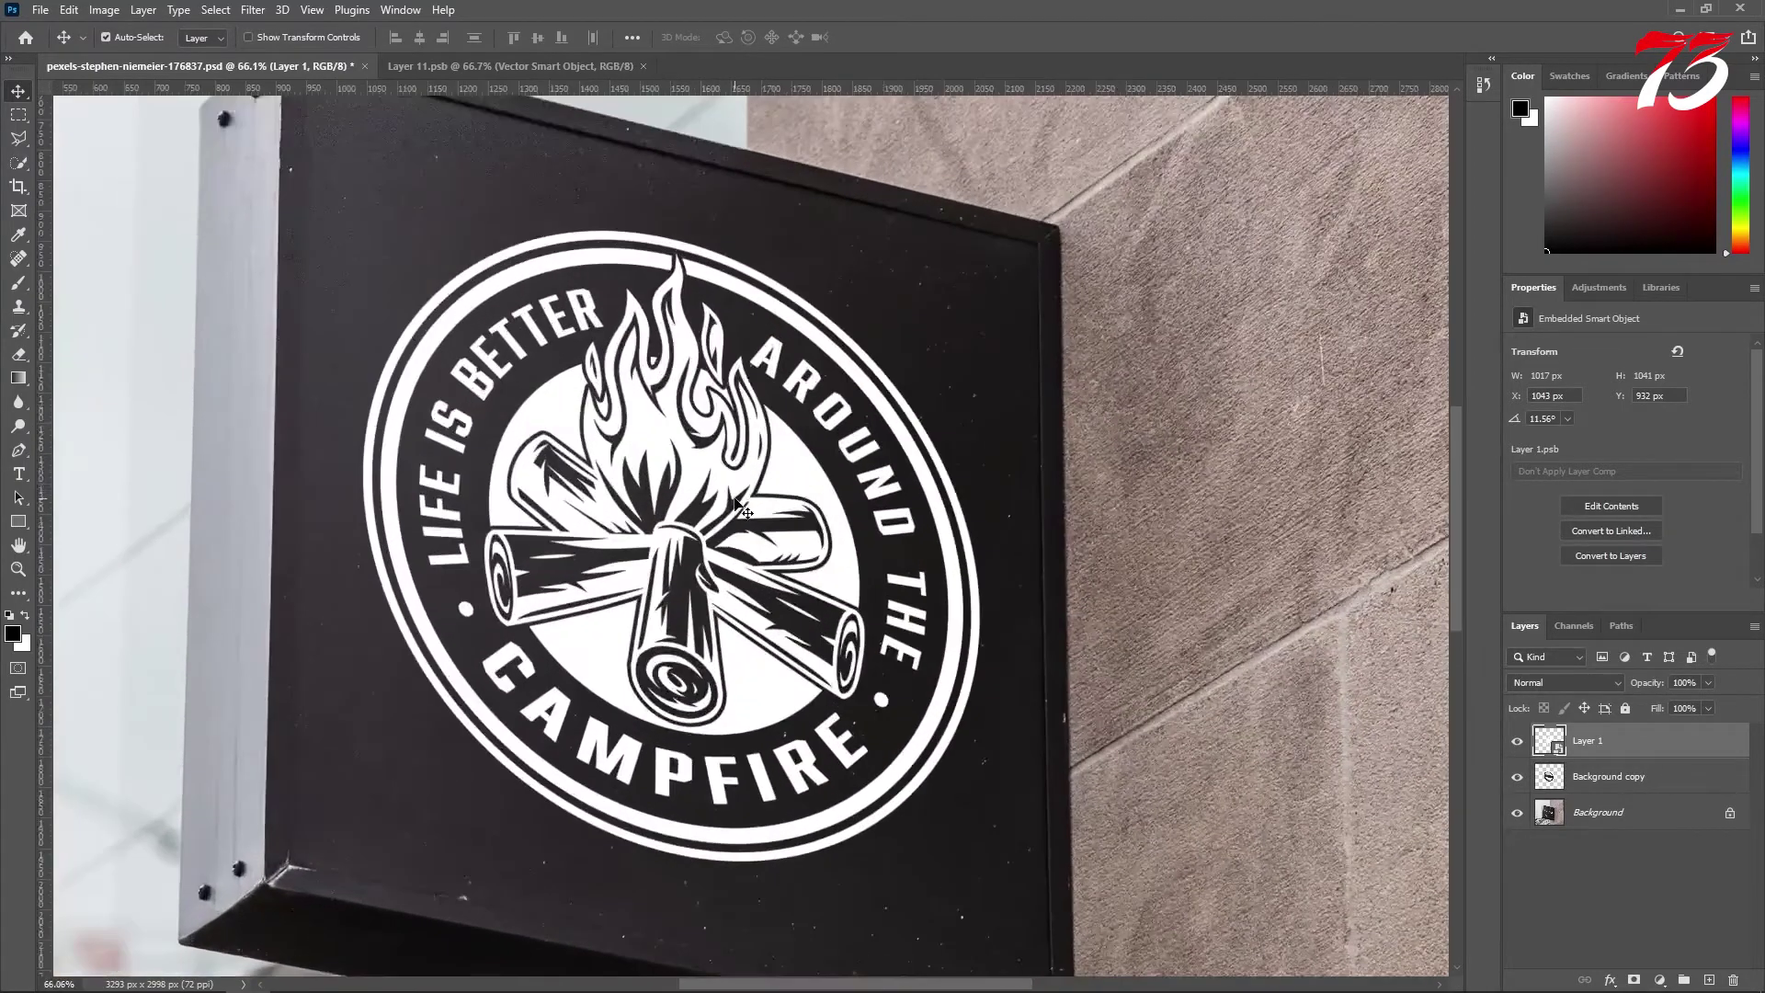
{"action": "scroll", "coordinate": [815, 512], "scroll_direction": "up", "scroll_amount": 1}
{"action": "scroll", "coordinate": [830, 476], "scroll_direction": "up", "scroll_amount": 1}
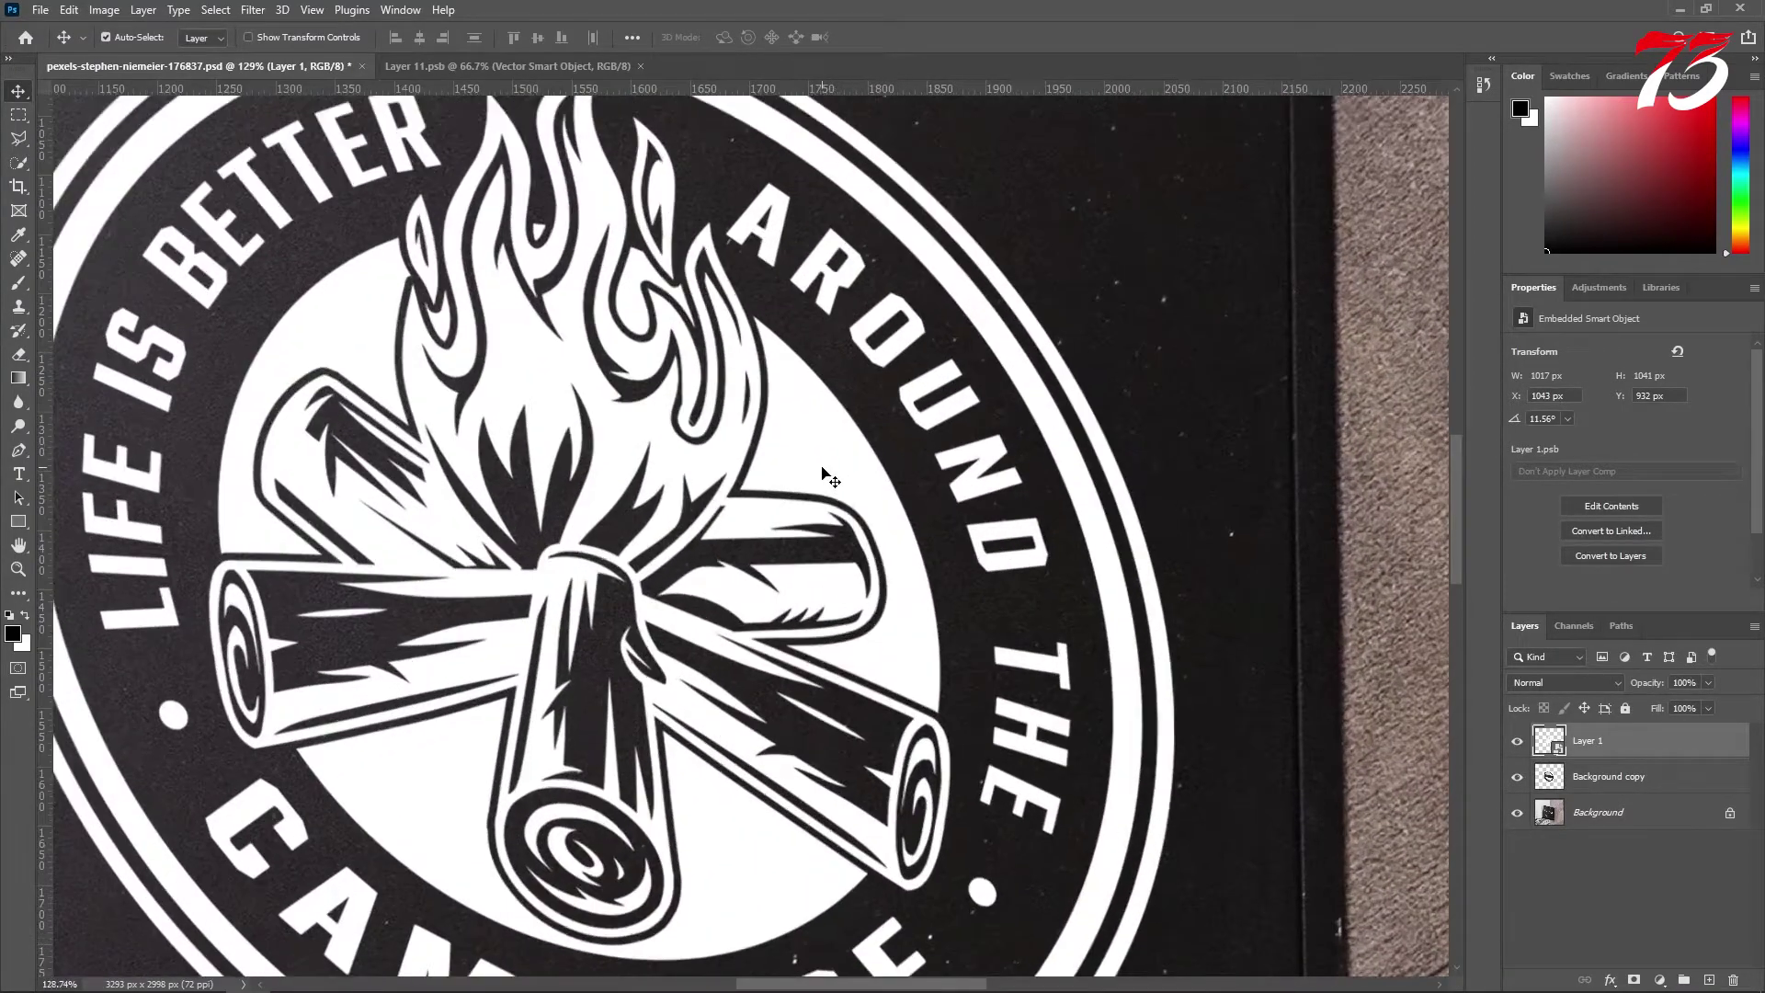
{"action": "scroll", "coordinate": [825, 474], "scroll_direction": "down", "scroll_amount": 1}
{"action": "scroll", "coordinate": [831, 478], "scroll_direction": "down", "scroll_amount": 4}
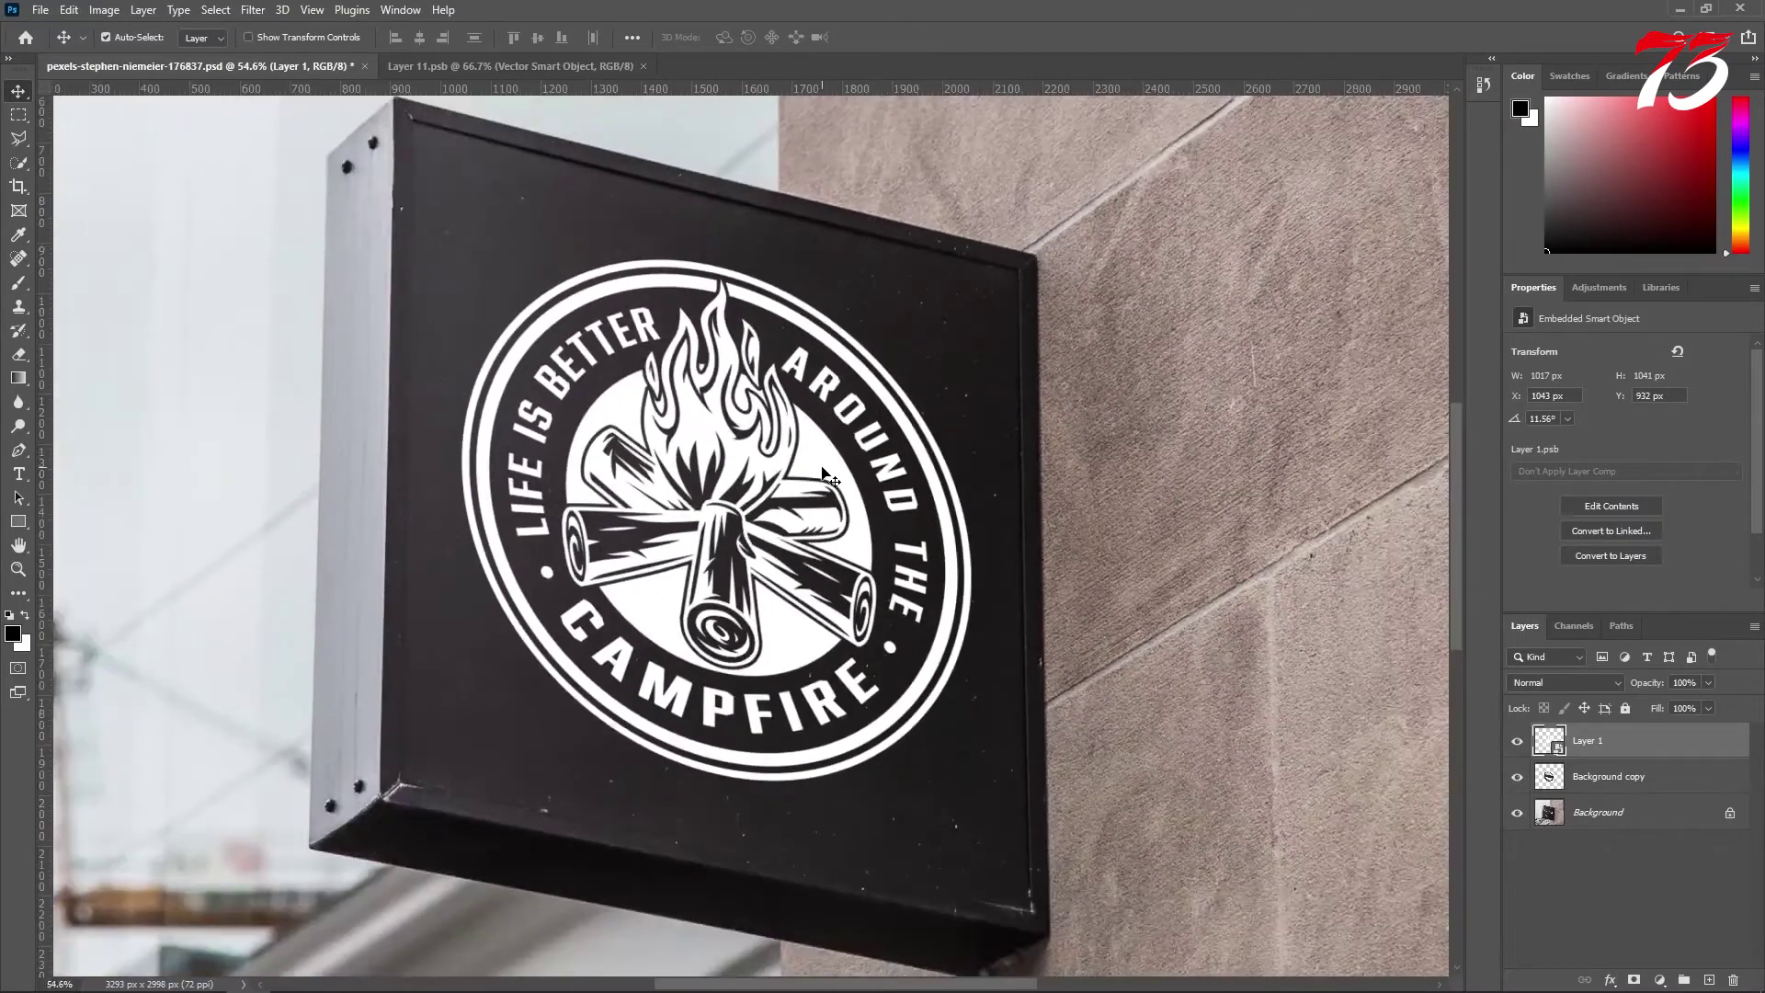
{"action": "left_click_drag", "start_coordinate": [850, 478], "coordinate": [798, 488]}
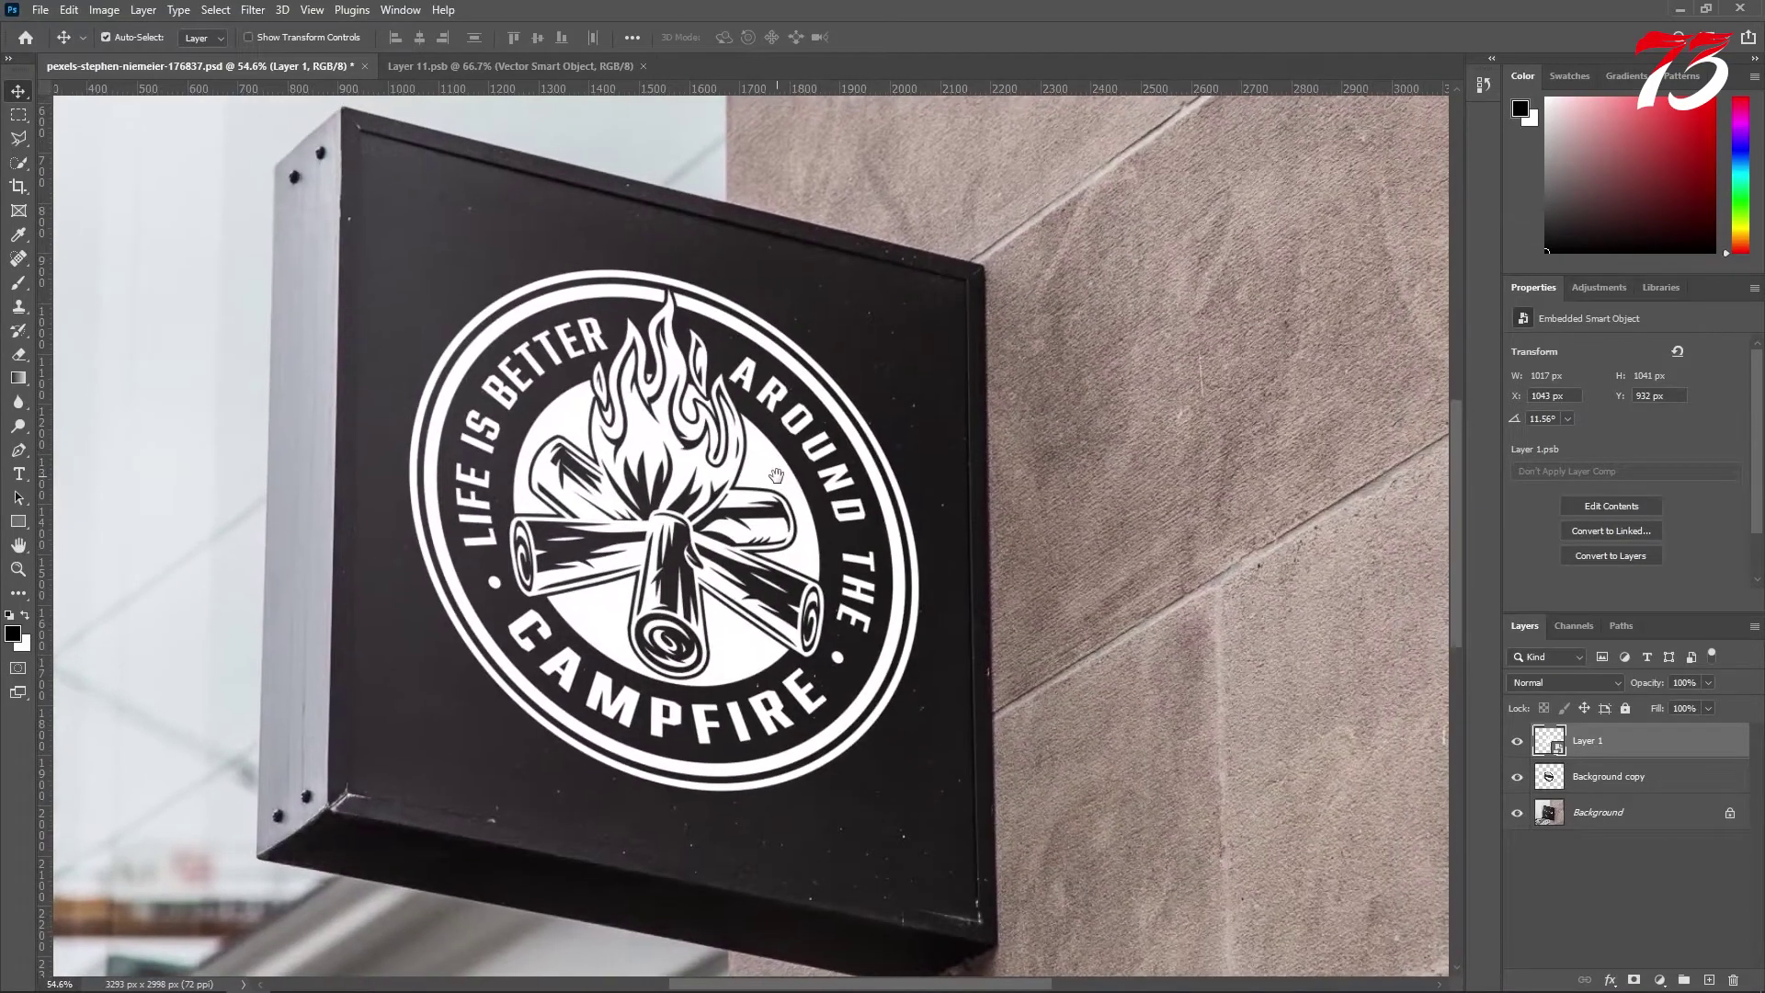
Set Layer 1's Blend If for the underlying layer to split blacks 5 / 60 and whites 230, and apply it.
{"action": "double_click", "coordinate": [1697, 747]}
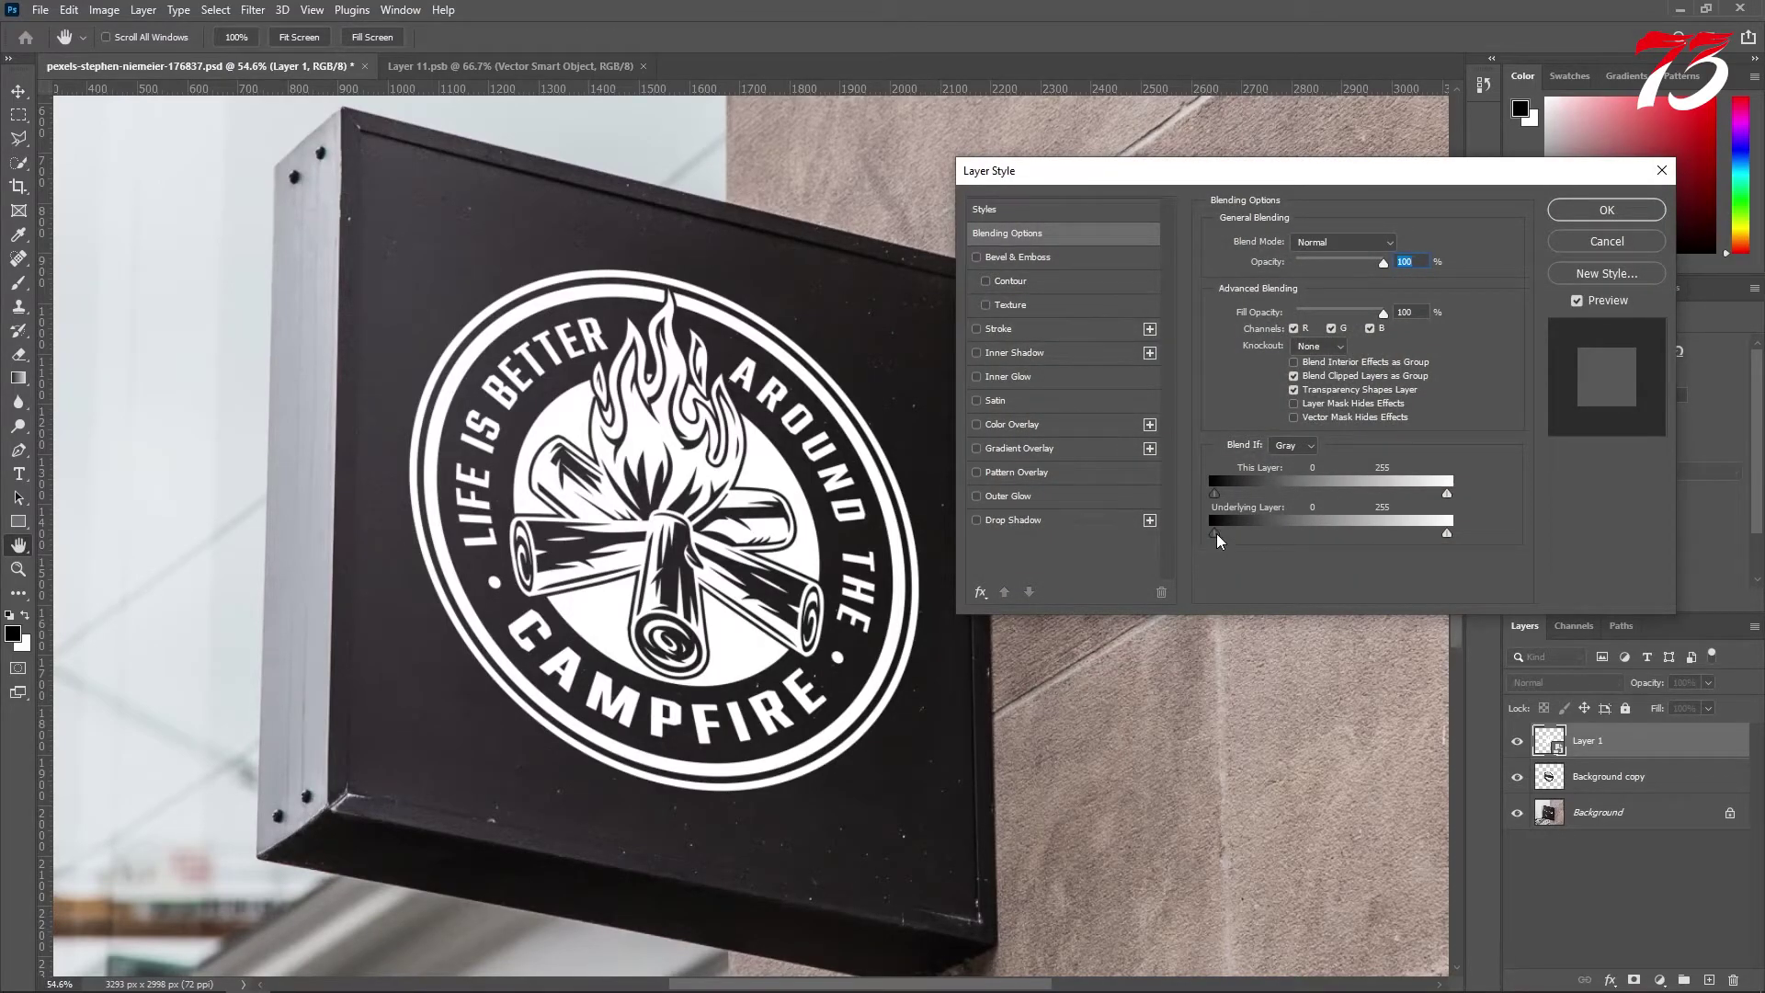
{"action": "key", "text": "alt"}
{"action": "left_click_drag", "start_coordinate": [1216, 533], "coordinate": [1222, 532]}
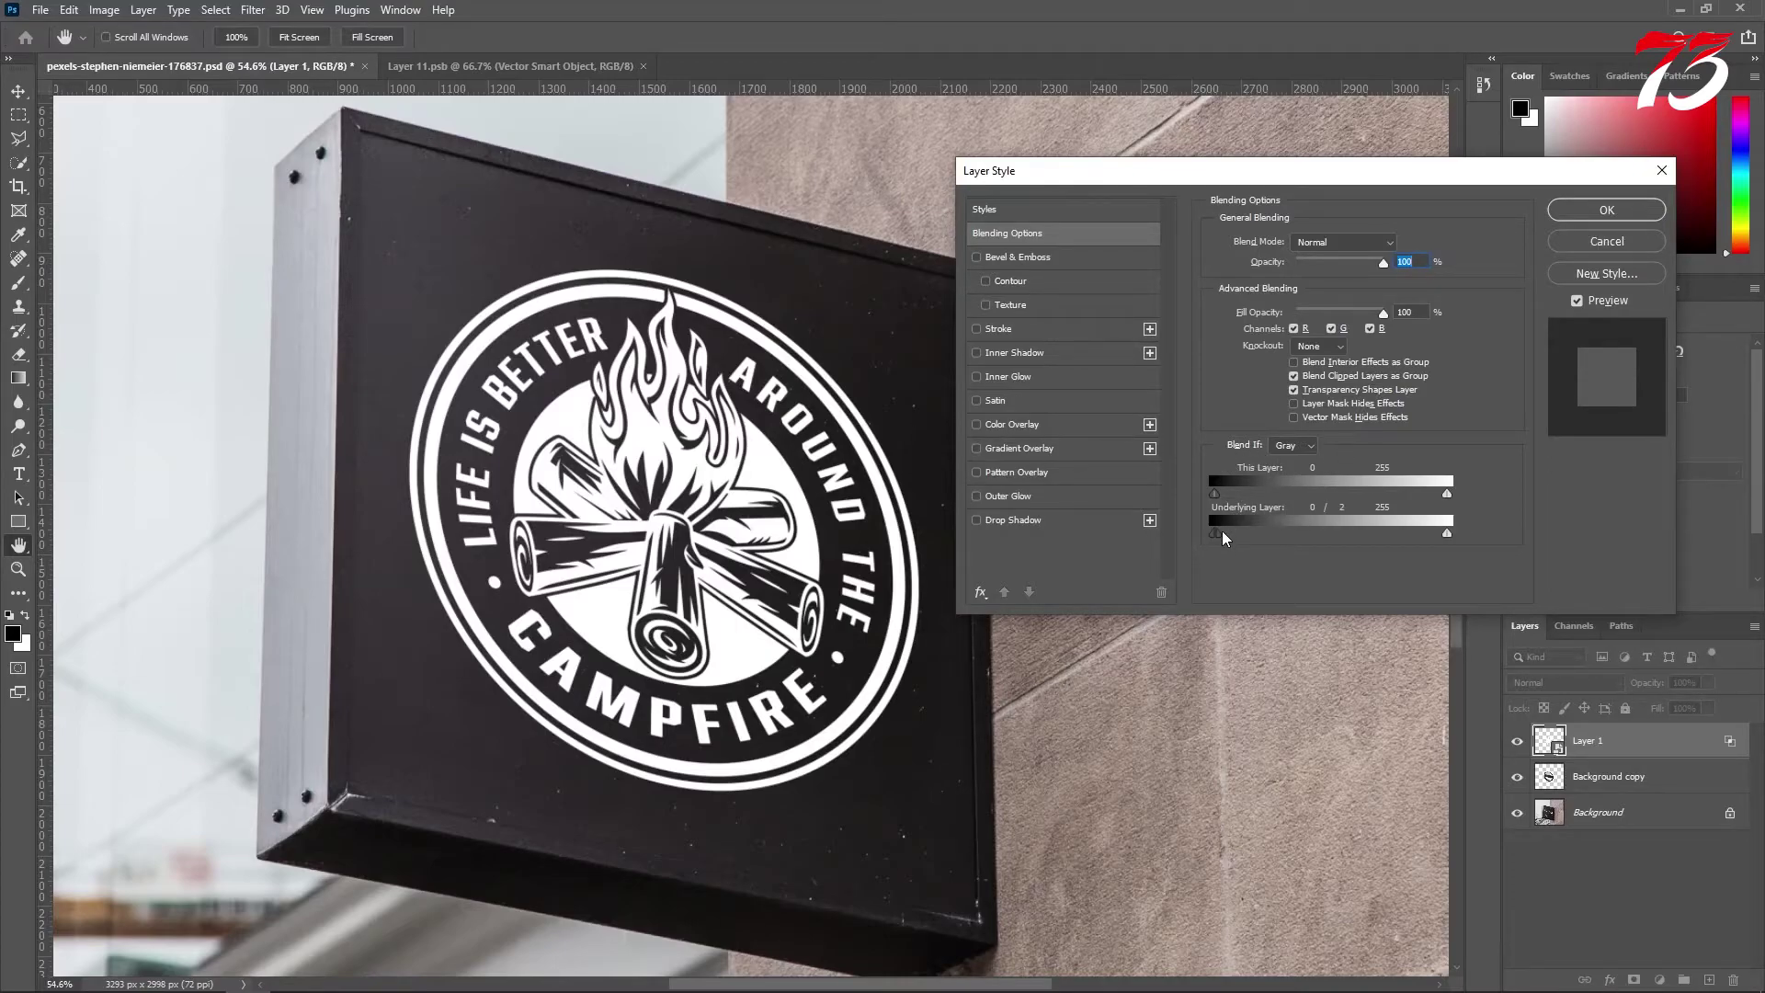
{"action": "left_click_drag", "start_coordinate": [1227, 534], "coordinate": [1300, 532]}
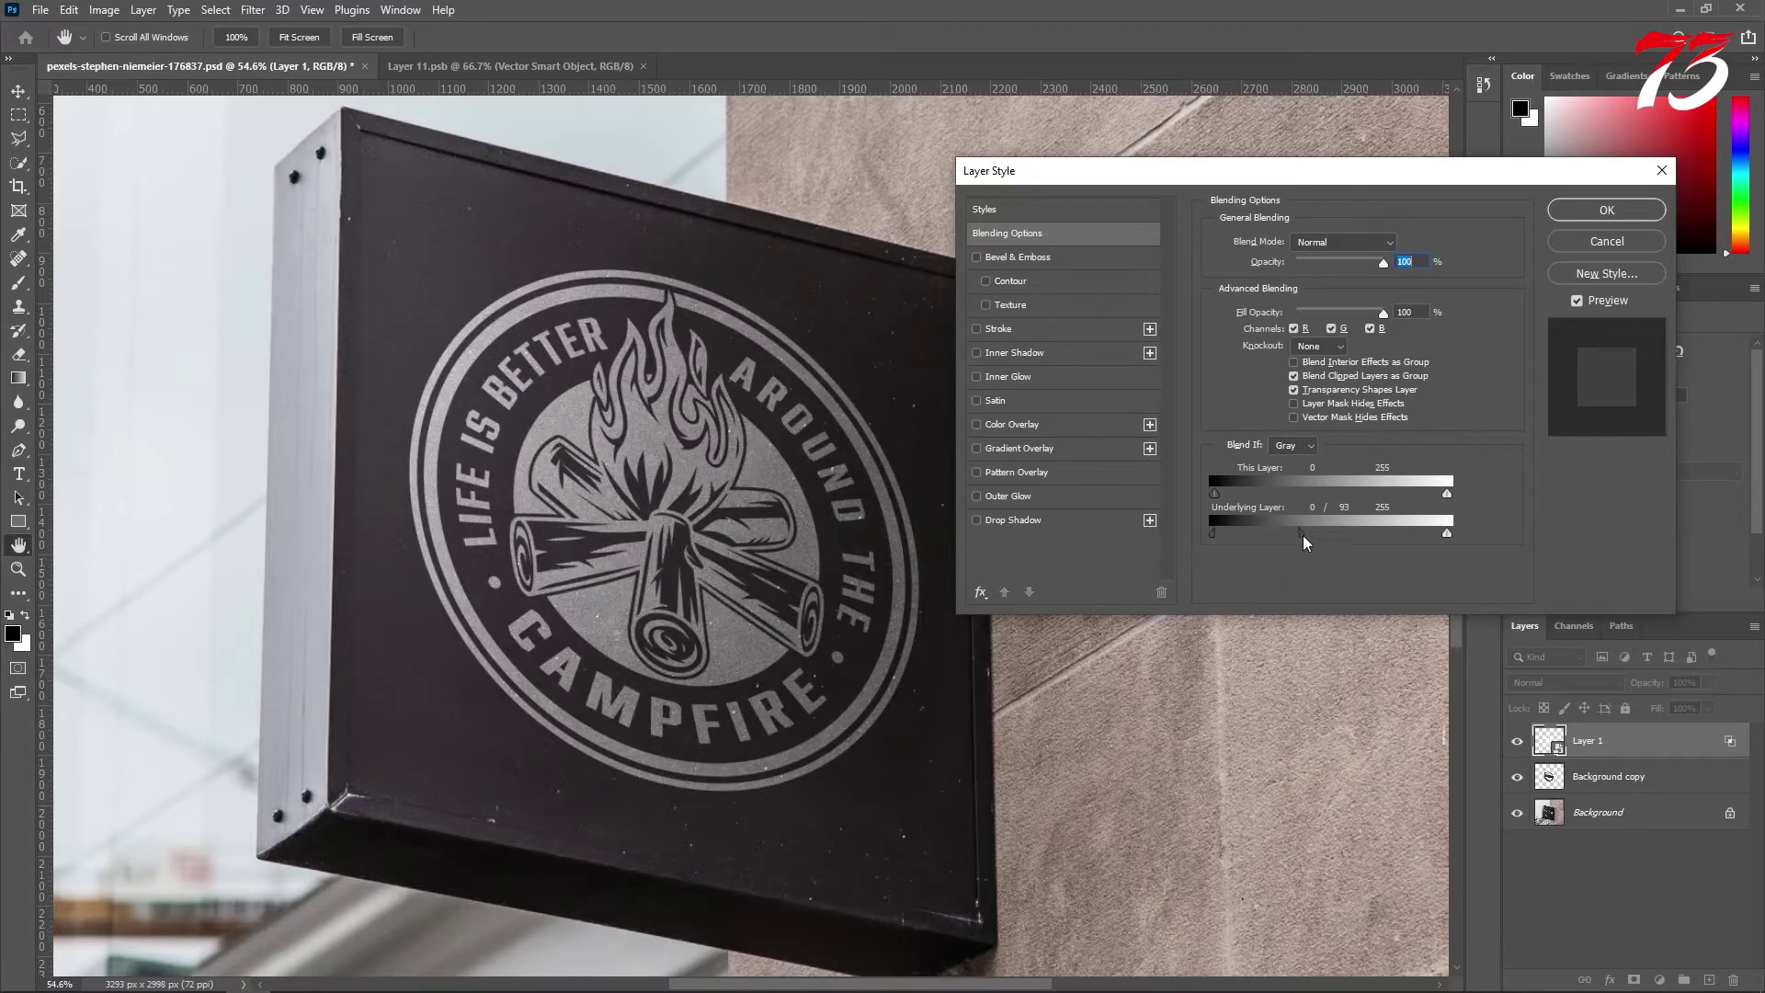
{"action": "left_click_drag", "start_coordinate": [1295, 533], "coordinate": [1223, 537]}
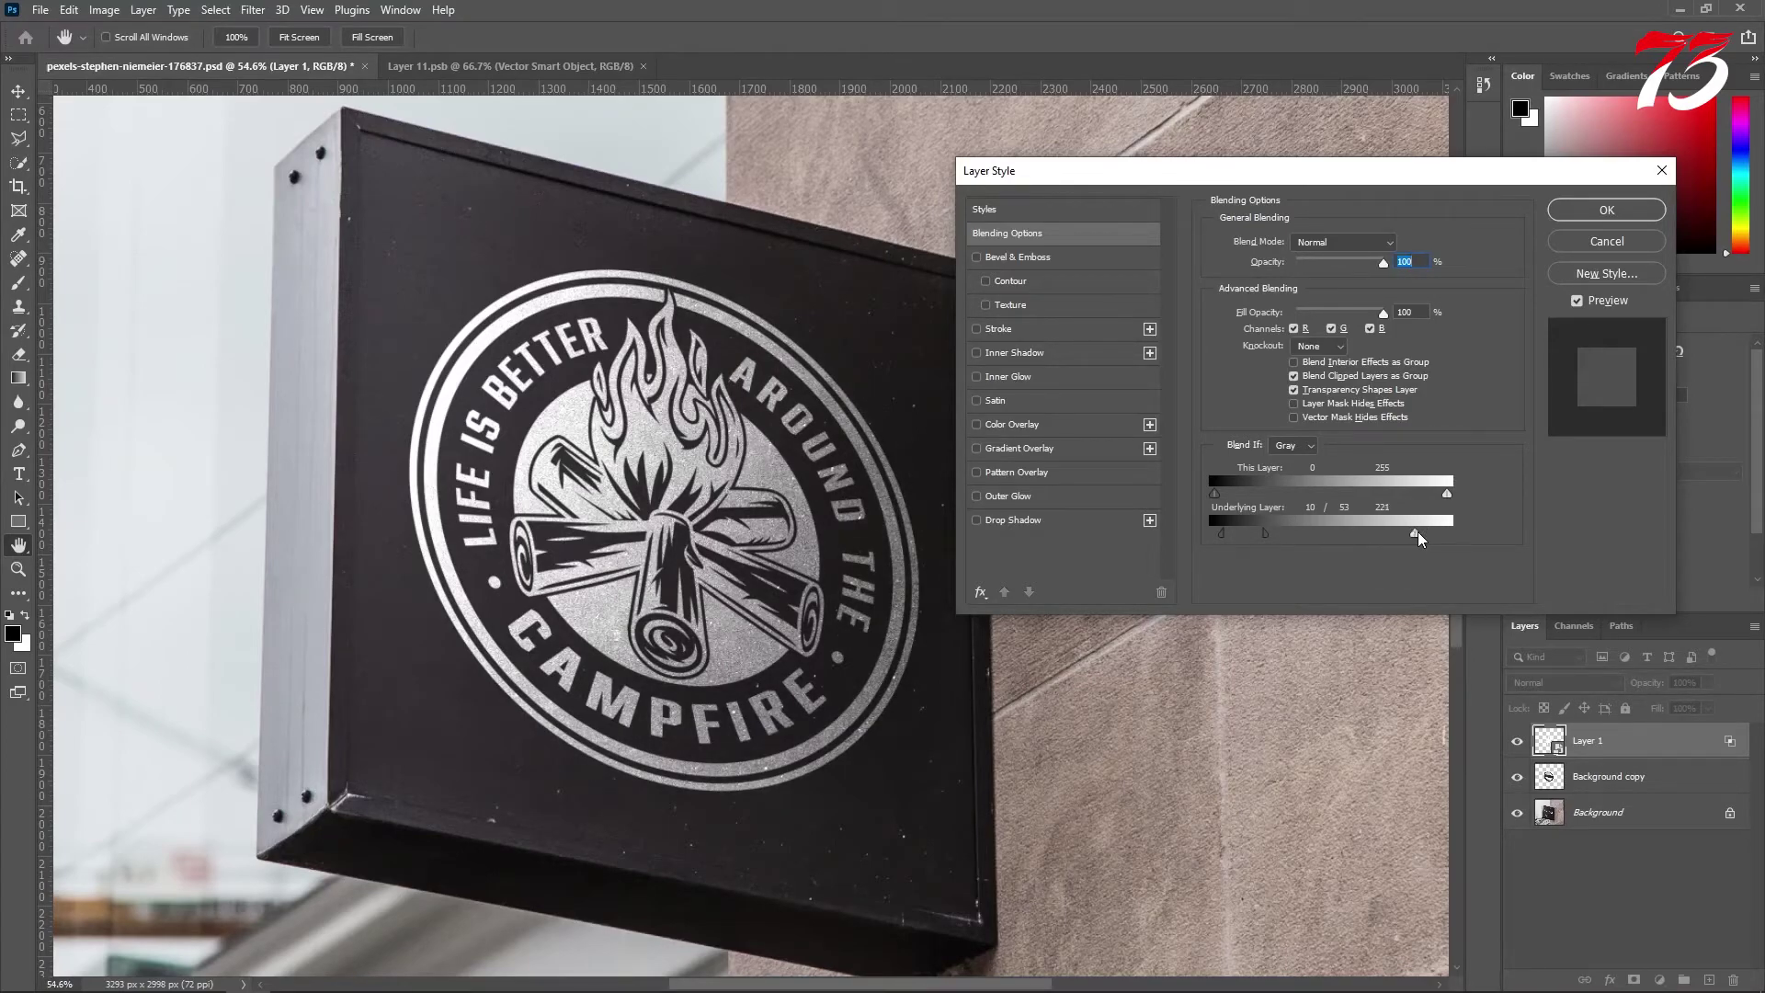
{"action": "left_click_drag", "start_coordinate": [1258, 532], "coordinate": [1220, 533]}
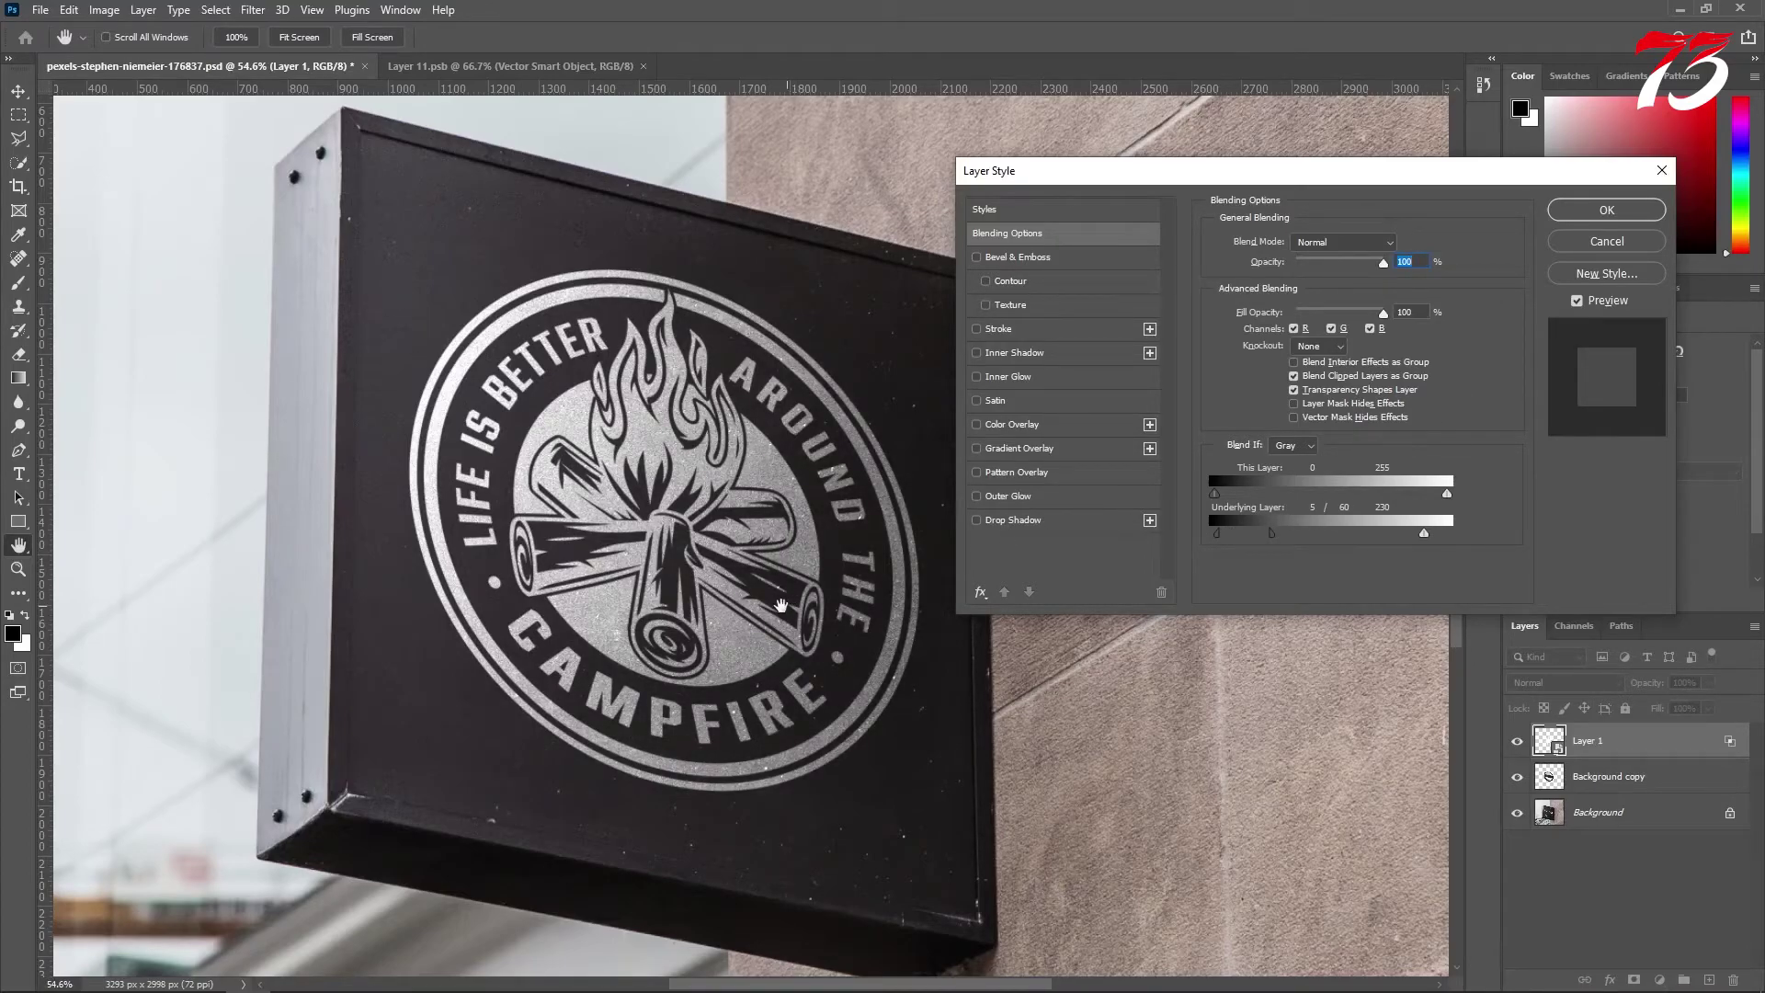
{"action": "left_click", "coordinate": [1606, 210]}
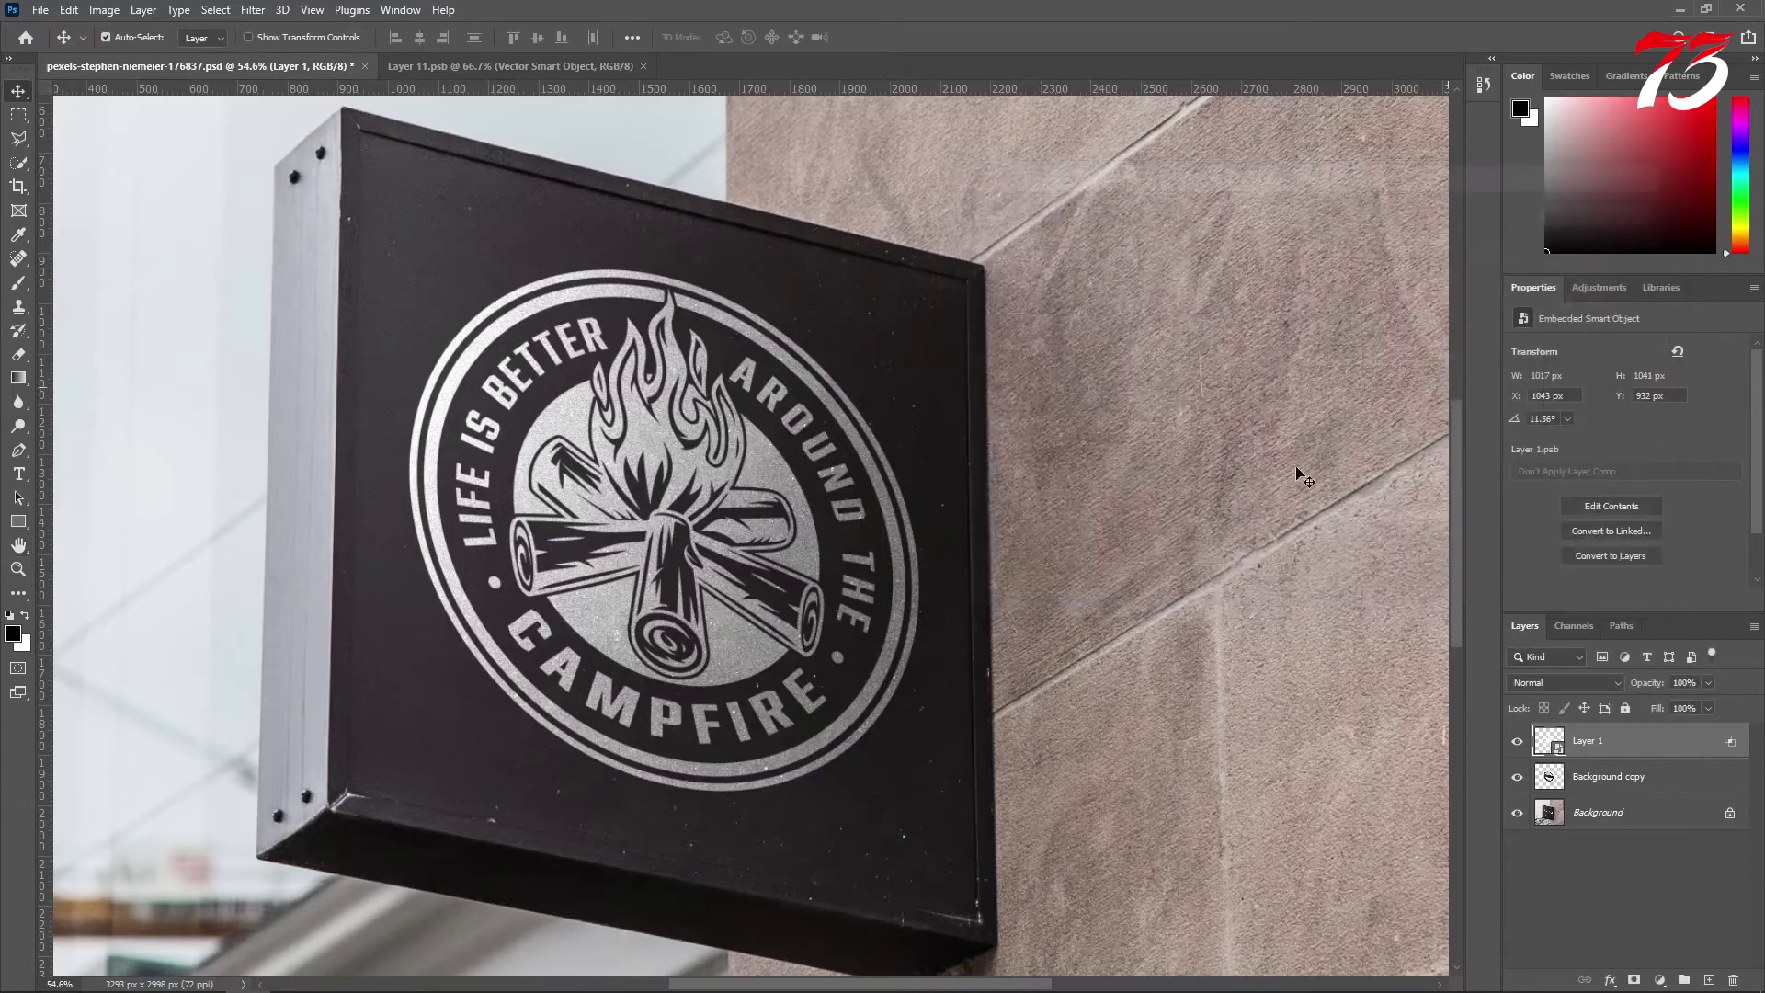
Duplicate the Layer 1 smart object together with its blending settings.
{"action": "scroll", "coordinate": [670, 618], "scroll_direction": "down", "scroll_amount": 2}
{"action": "scroll", "coordinate": [670, 617], "scroll_direction": "down", "scroll_amount": 3}
{"action": "scroll", "coordinate": [759, 639], "scroll_direction": "down", "scroll_amount": 1}
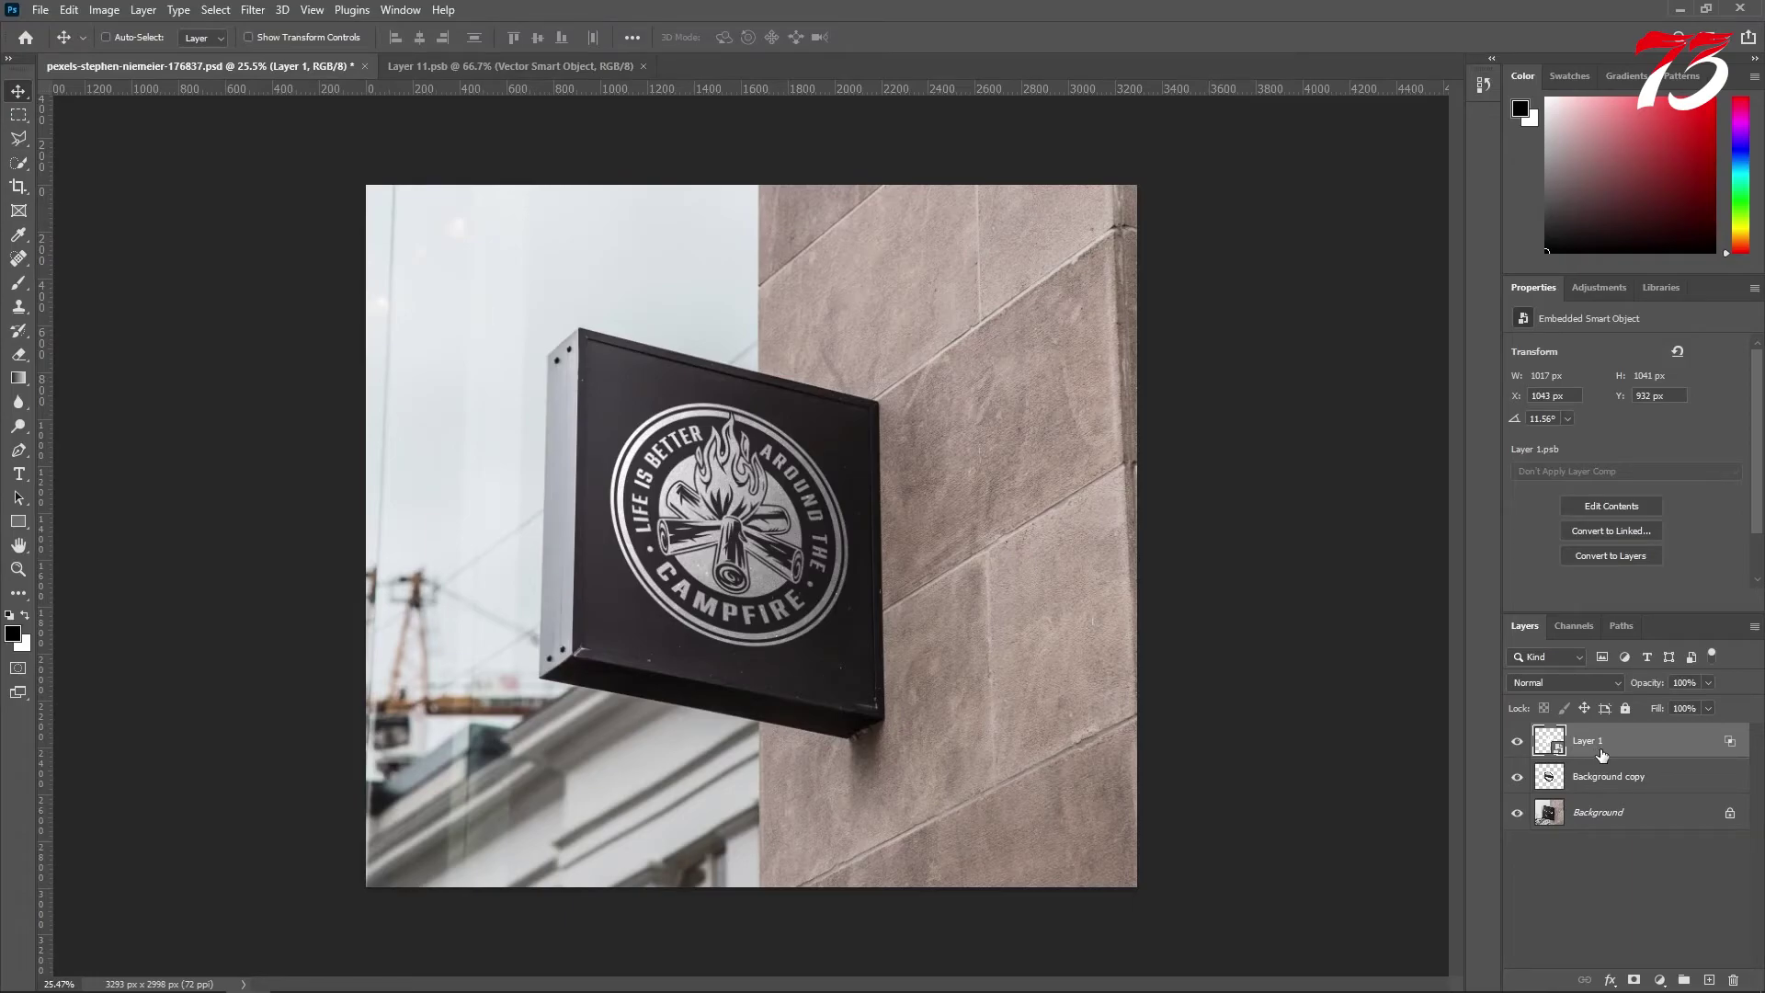
{"action": "key", "text": "ctrl+j"}
Set the opacity of the Layer 1 copy to 50%, deselect the layers, and inspect the logo's texture up close.
{"action": "scroll", "coordinate": [805, 549], "scroll_direction": "up", "scroll_amount": 5}
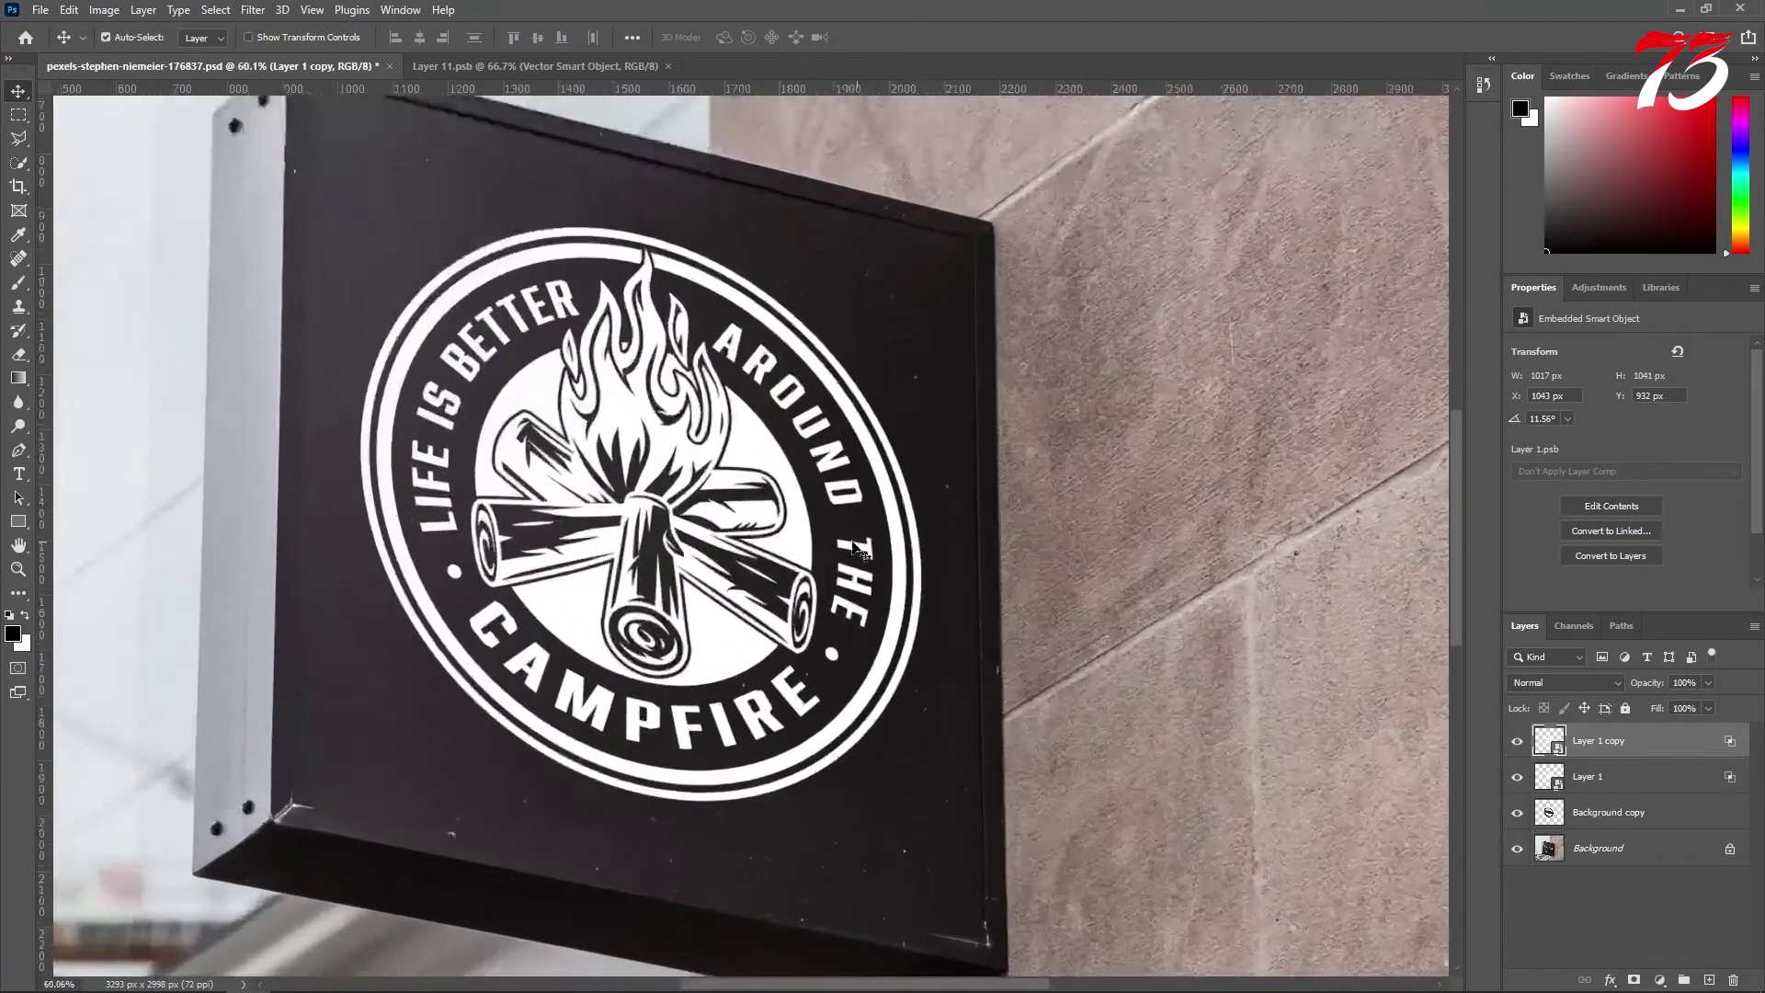
{"action": "scroll", "coordinate": [857, 547], "scroll_direction": "up", "scroll_amount": 1}
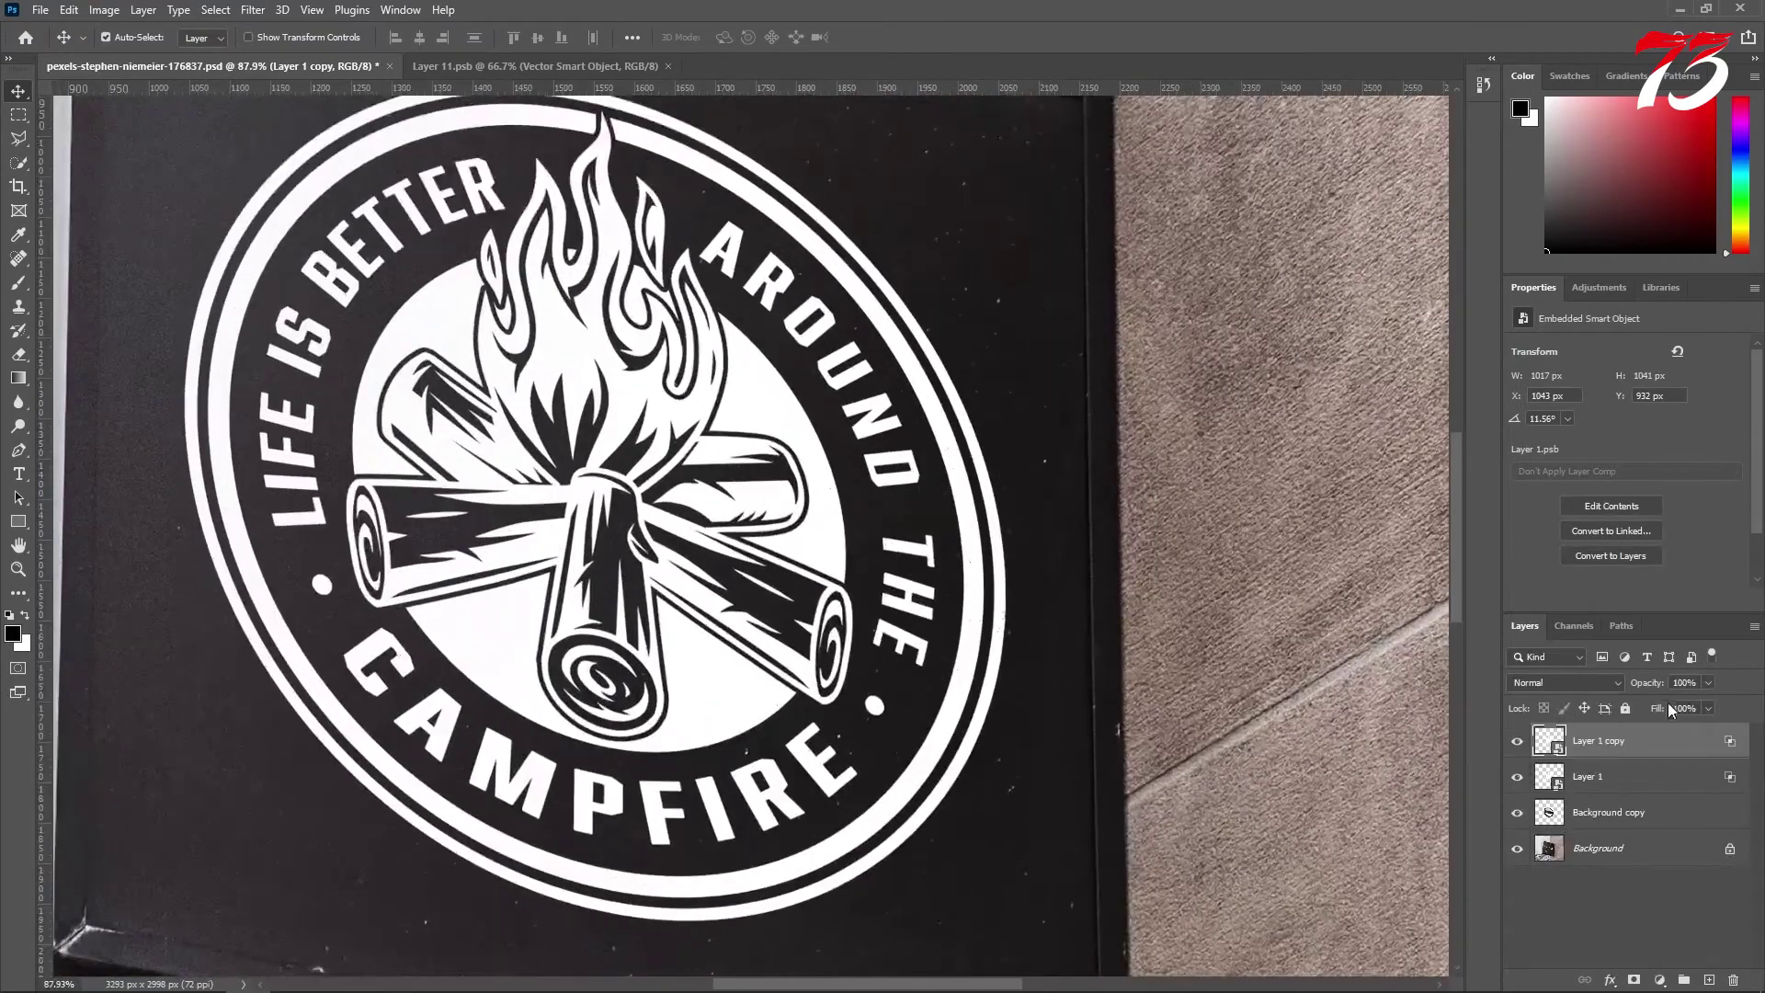
{"action": "left_click_drag", "start_coordinate": [1664, 688], "coordinate": [1639, 690]}
{"action": "left_click", "coordinate": [1683, 682]}
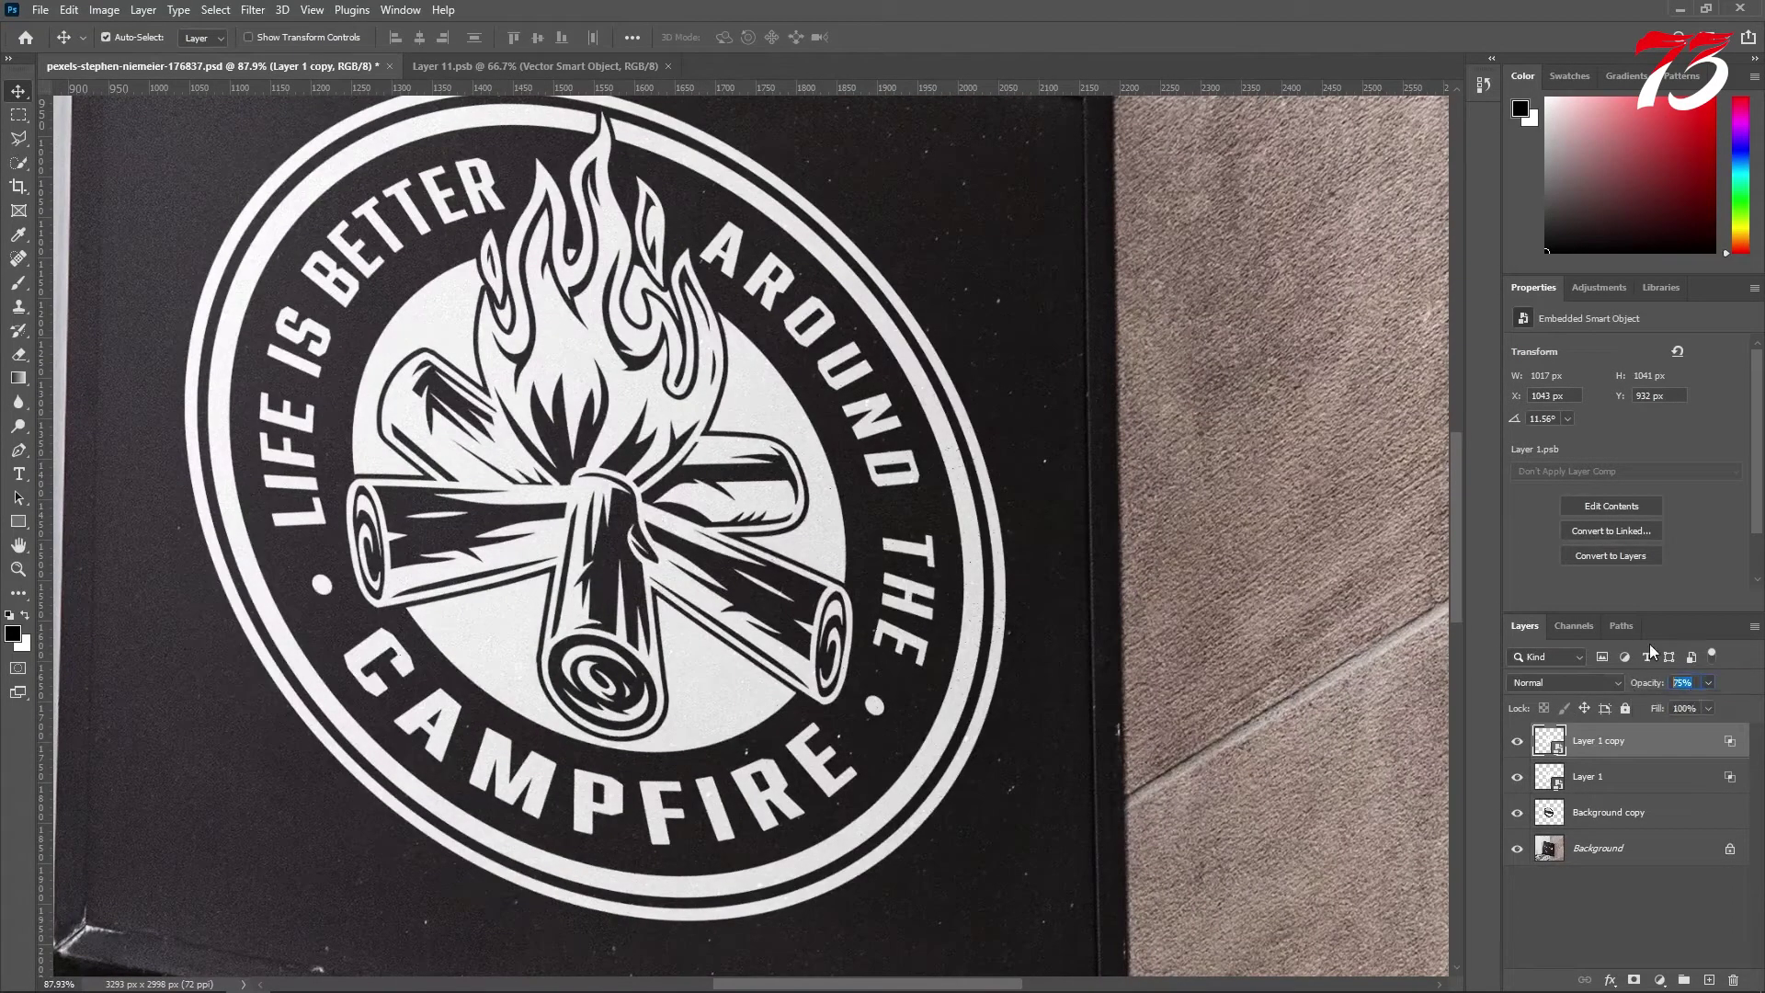
{"action": "type", "text": "50"}
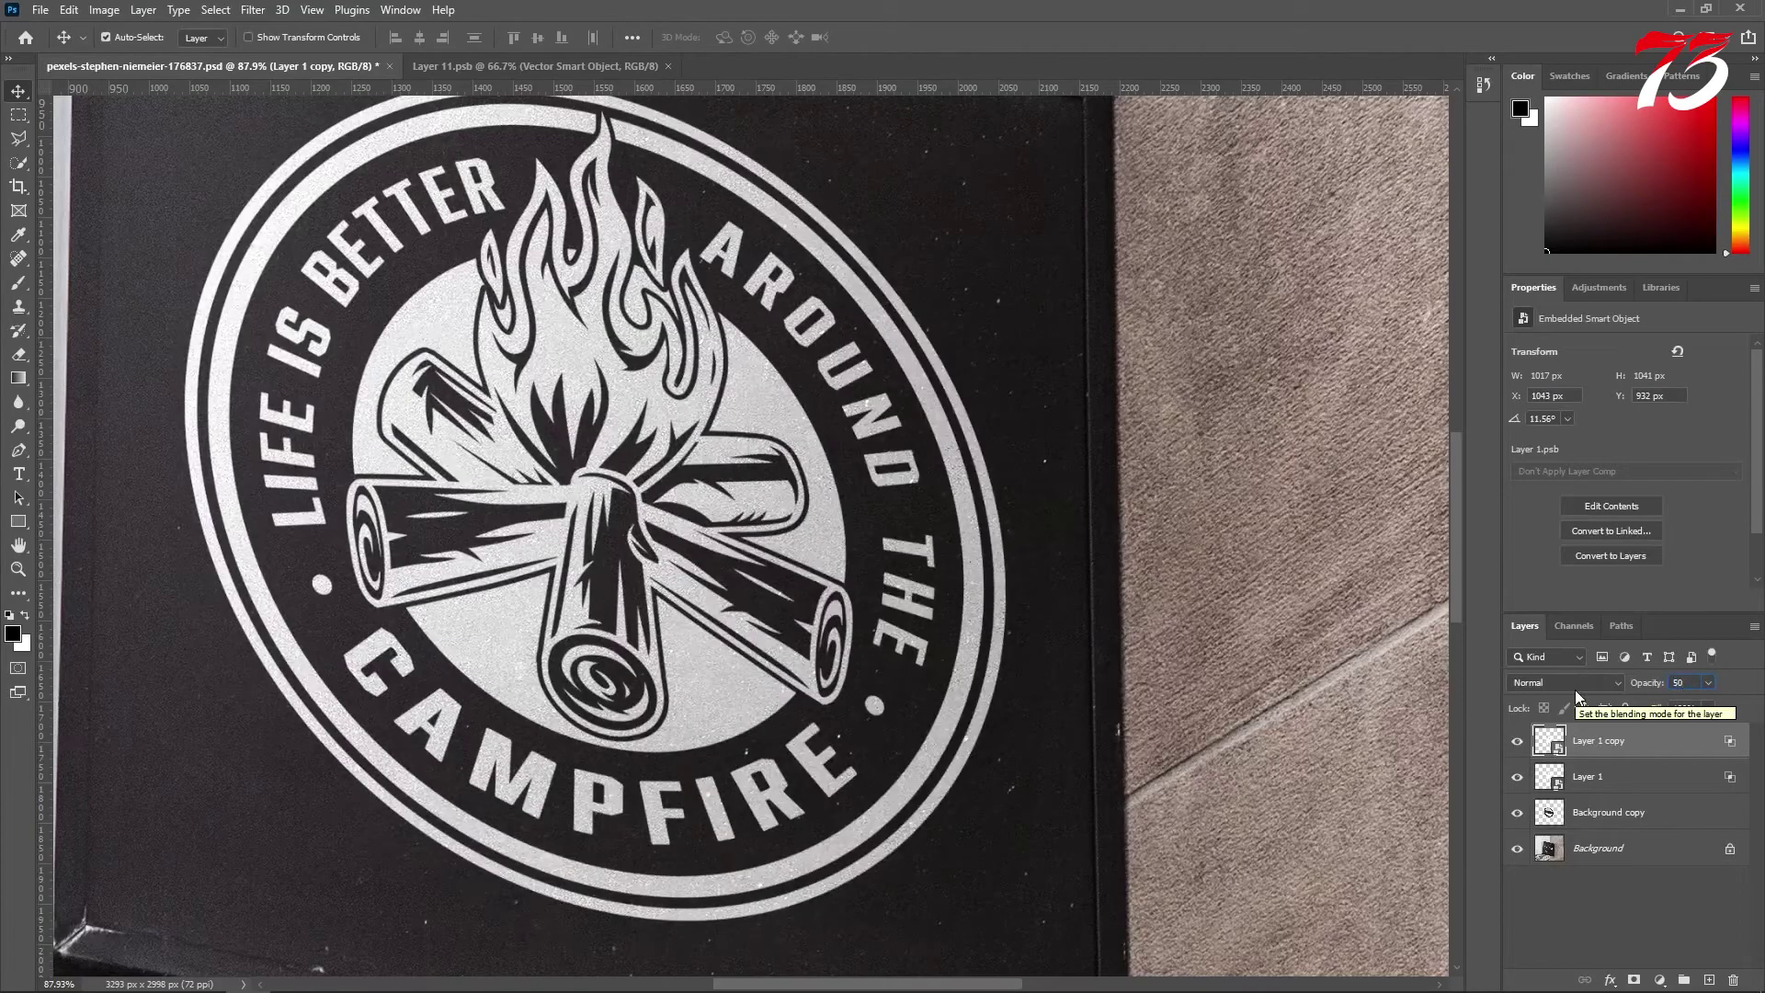
{"action": "left_click", "coordinate": [1618, 901]}
{"action": "scroll", "coordinate": [743, 458], "scroll_direction": "up", "scroll_amount": 1}
{"action": "scroll", "coordinate": [743, 458], "scroll_direction": "up", "scroll_amount": 1}
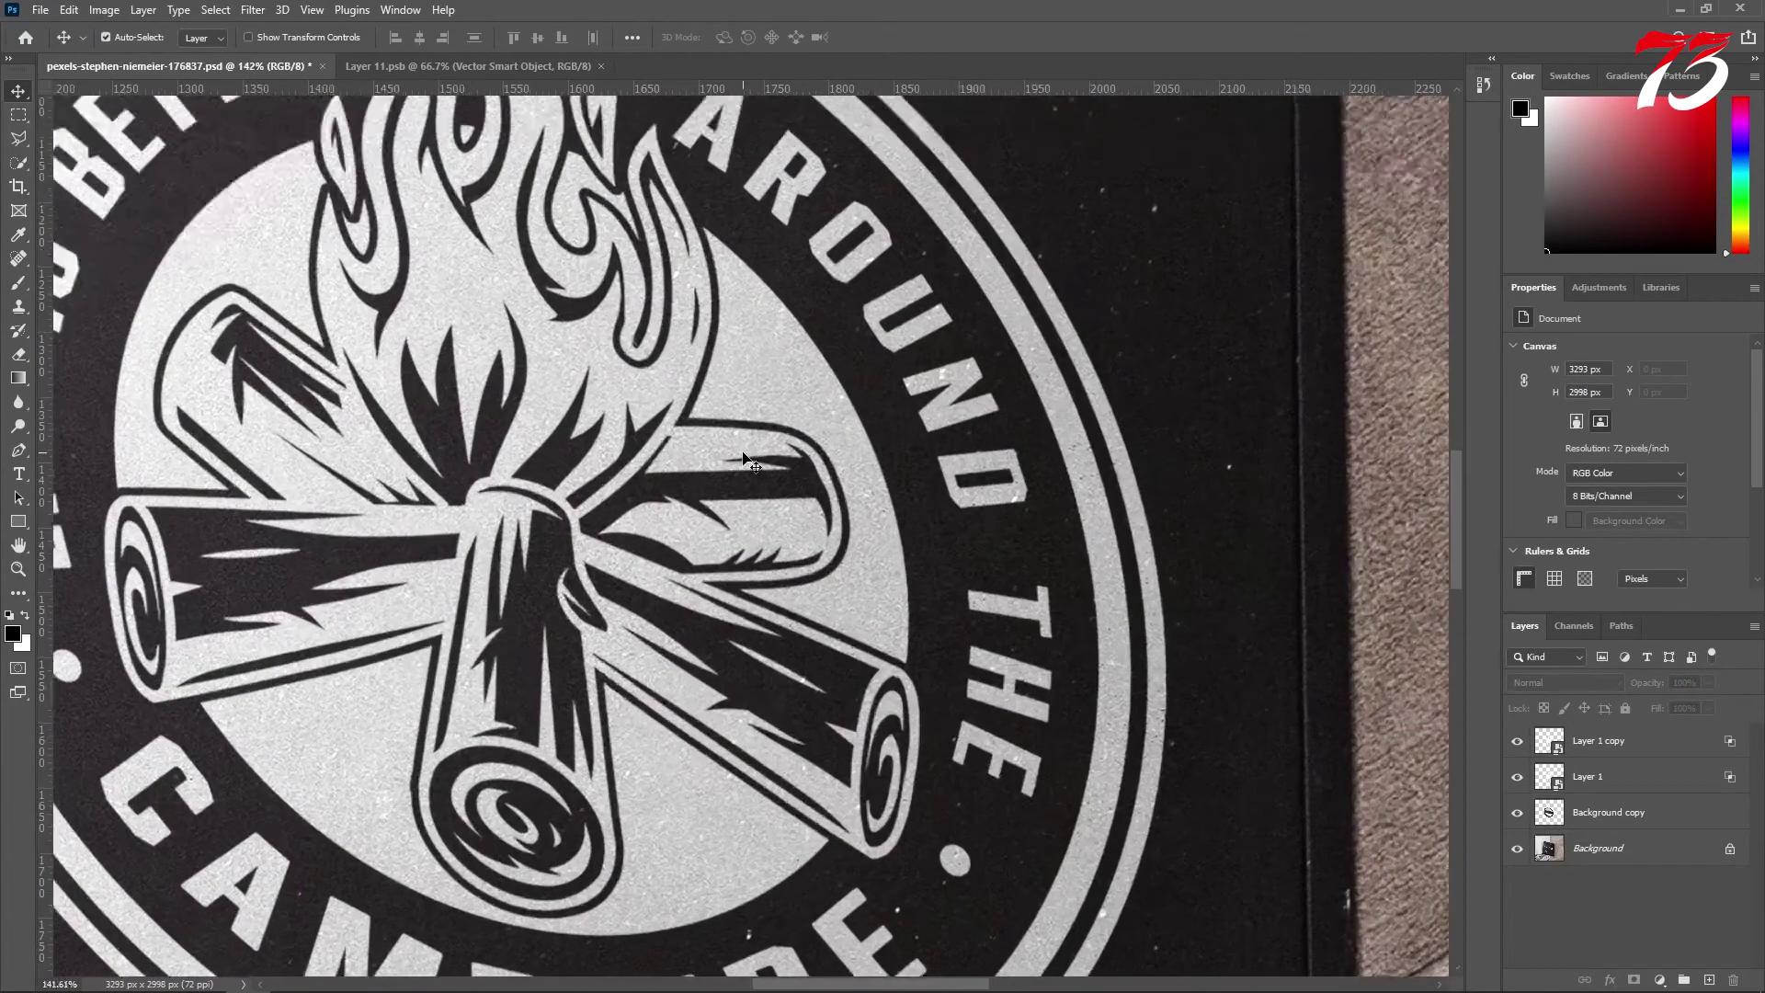
{"action": "scroll", "coordinate": [749, 452], "scroll_direction": "down", "scroll_amount": 1}
{"action": "scroll", "coordinate": [751, 447], "scroll_direction": "down", "scroll_amount": 7}
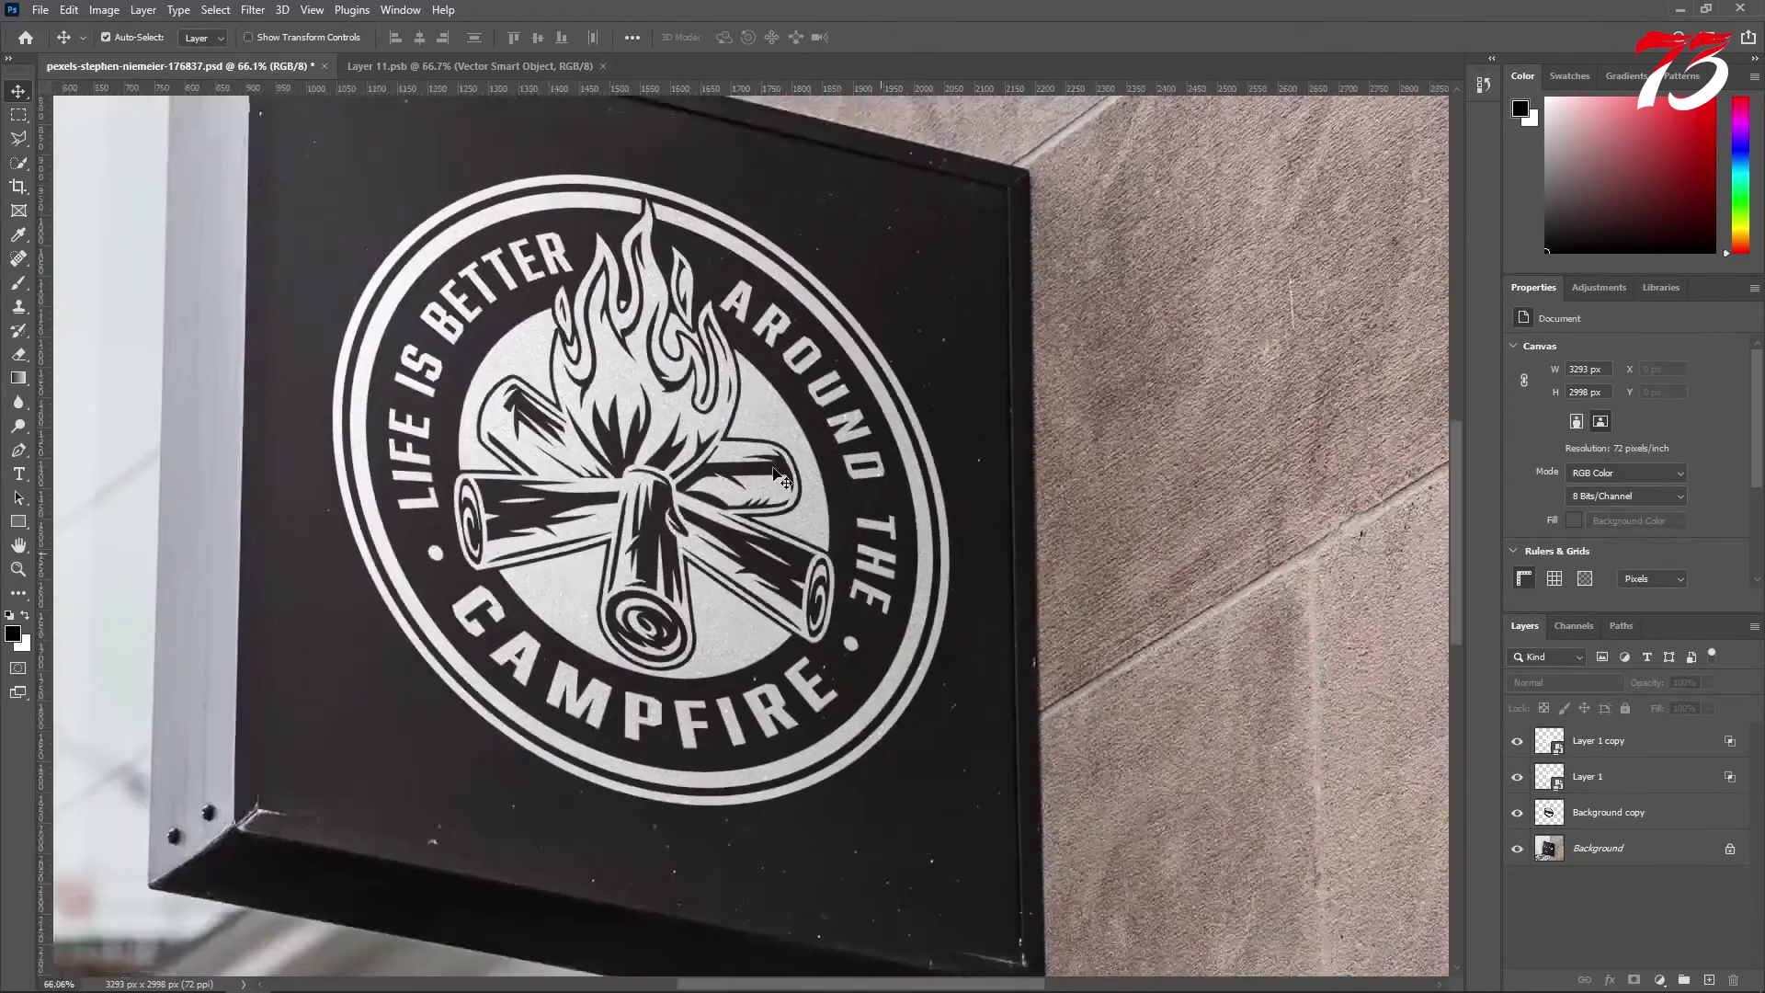